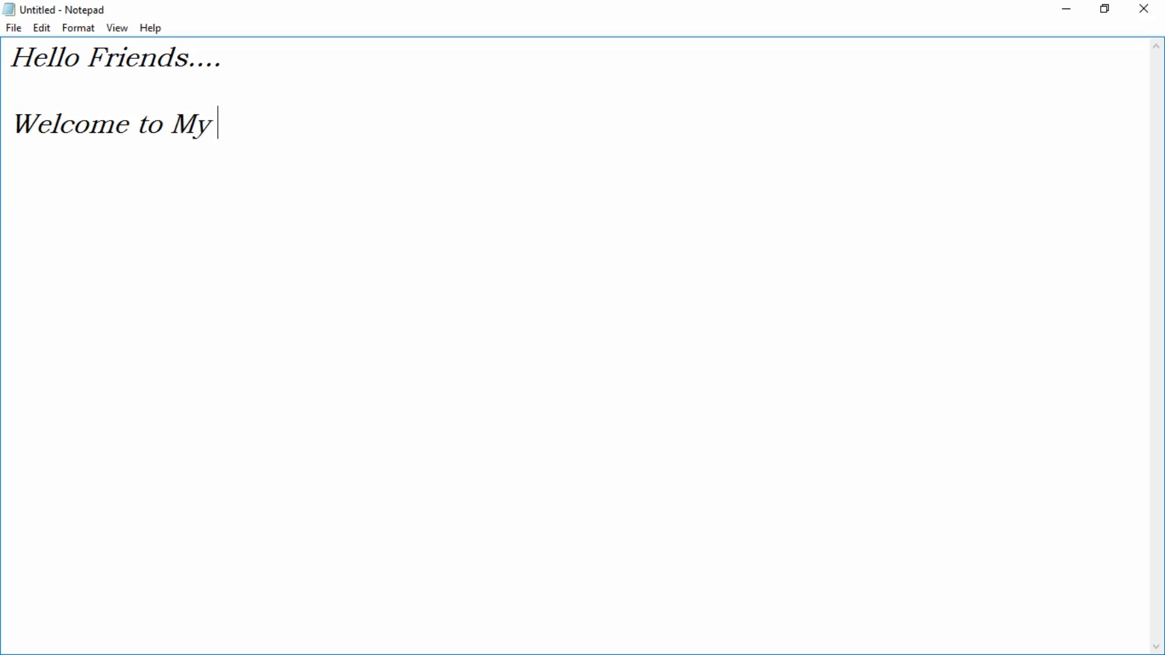
Step: Complete the second line as "Welcome to My Channel and this new tutorial video...." and leave a blank line below it
{"action": "type", "text": "d th"}
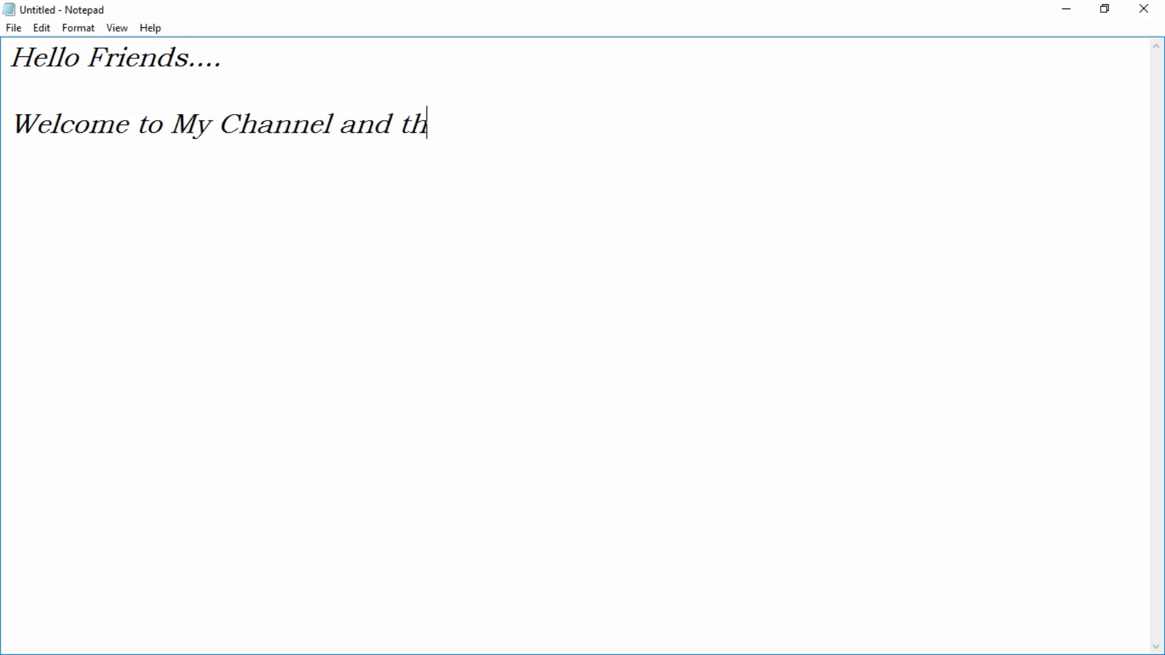
{"action": "type", "text": "is new tutor"}
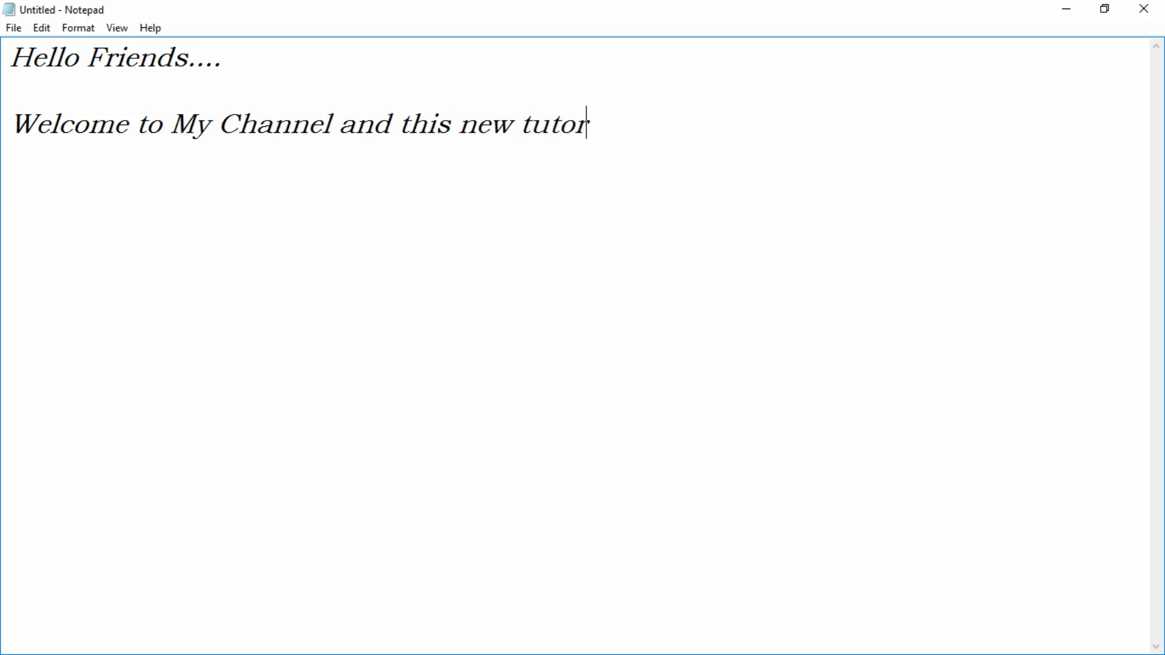
{"action": "type", "text": "ial video"}
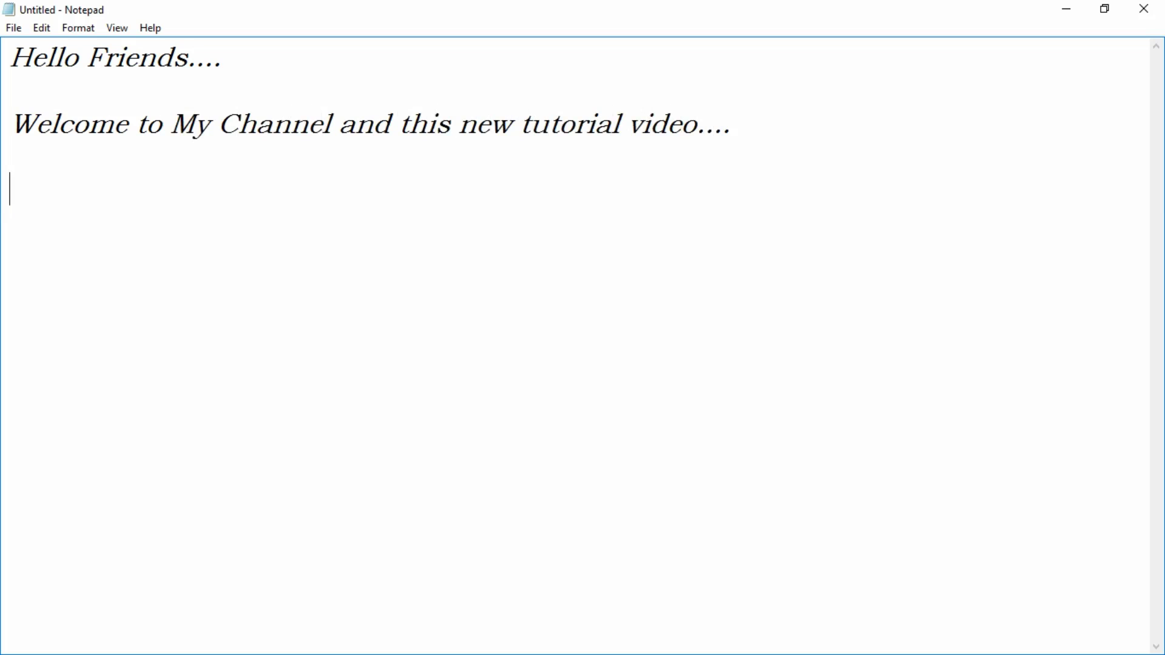
{"action": "type", "text": "...."}
{"action": "key", "text": "Return"}
{"action": "key", "text": "Return"}
Step: Write the third sentence "Well today I'm gonna show a simple logo design like this....."
{"action": "type", "text": "Well "}
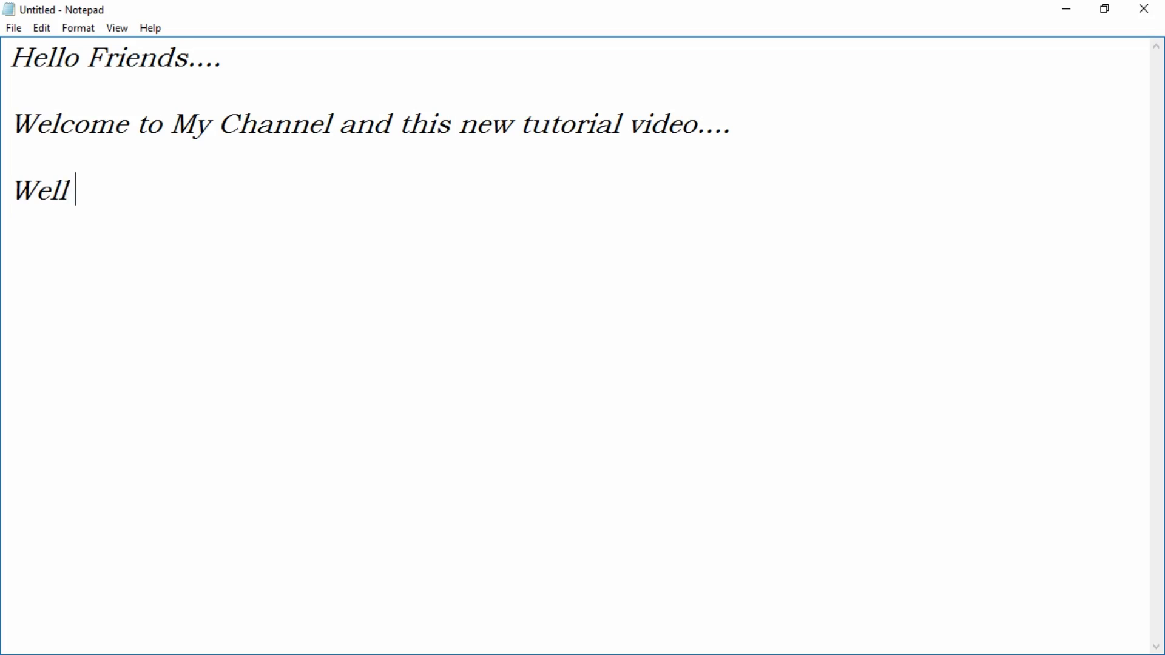
{"action": "type", "text": "today I"}
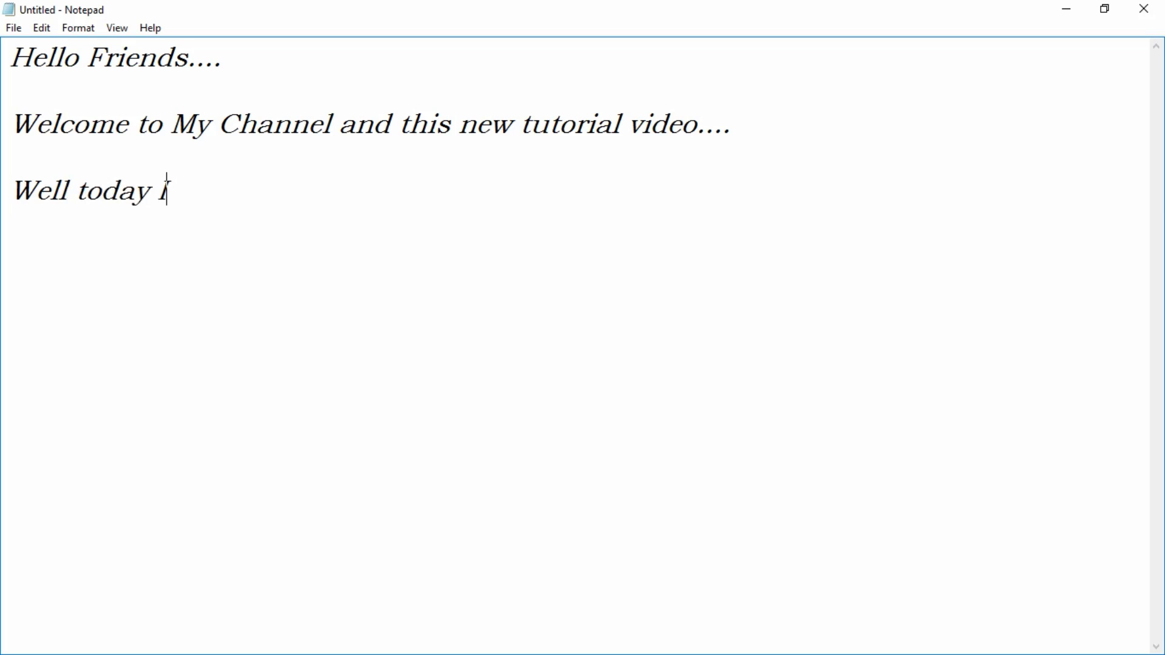
{"action": "type", "text": "'m gonna s"}
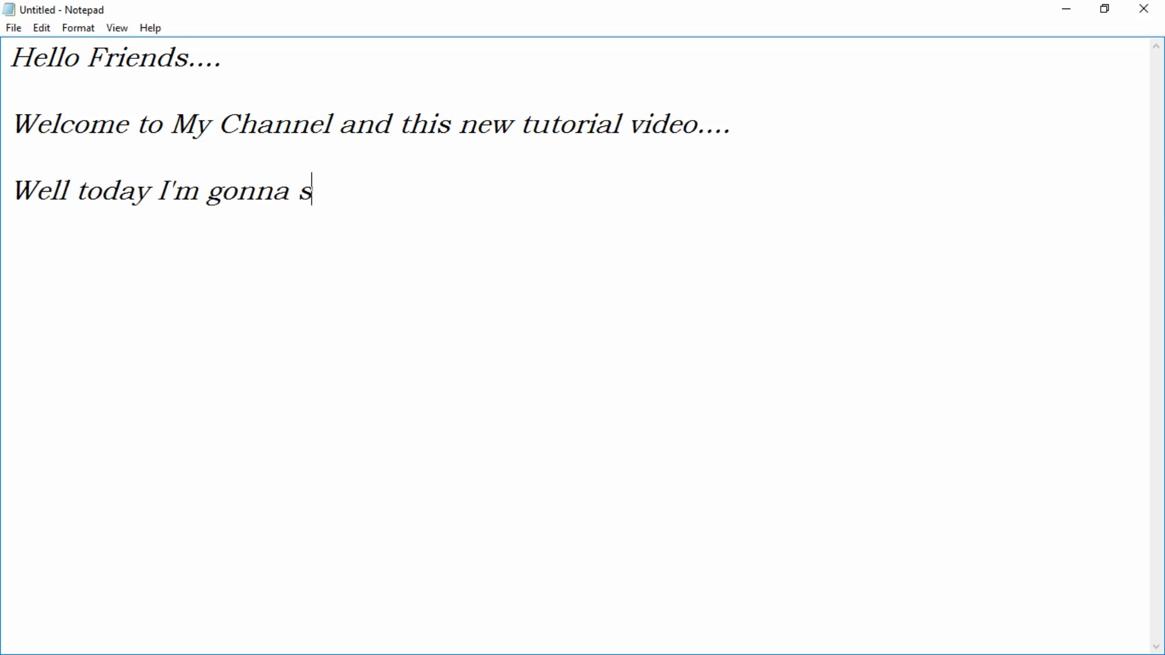
{"action": "type", "text": "how a simp"}
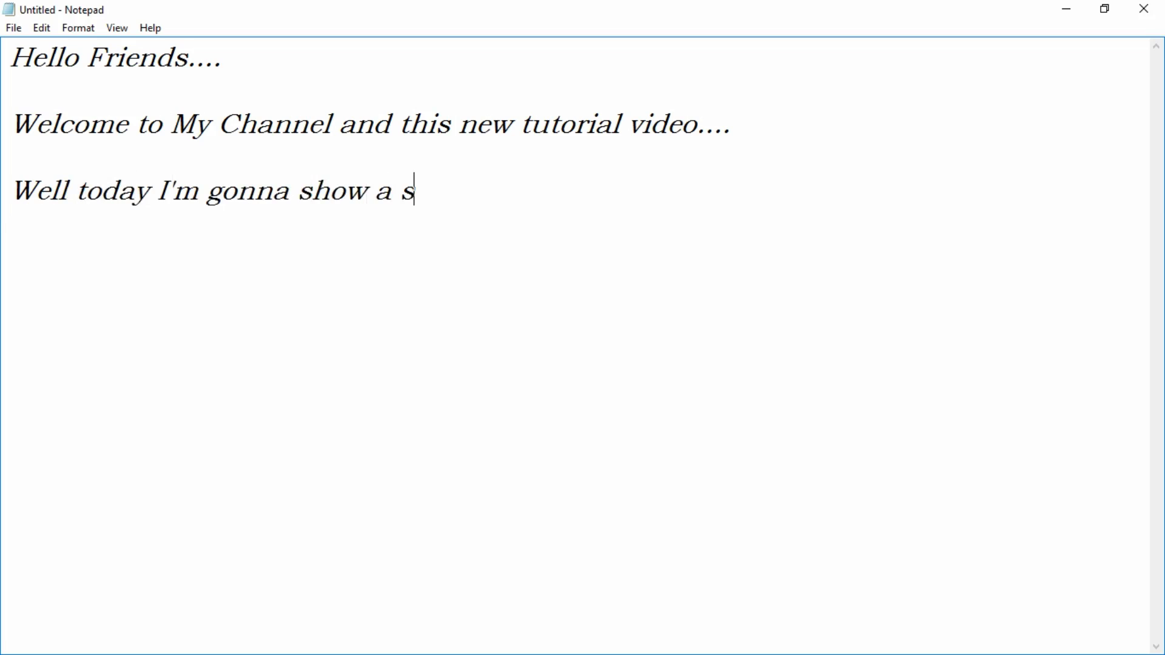
{"action": "type", "text": "le lo"}
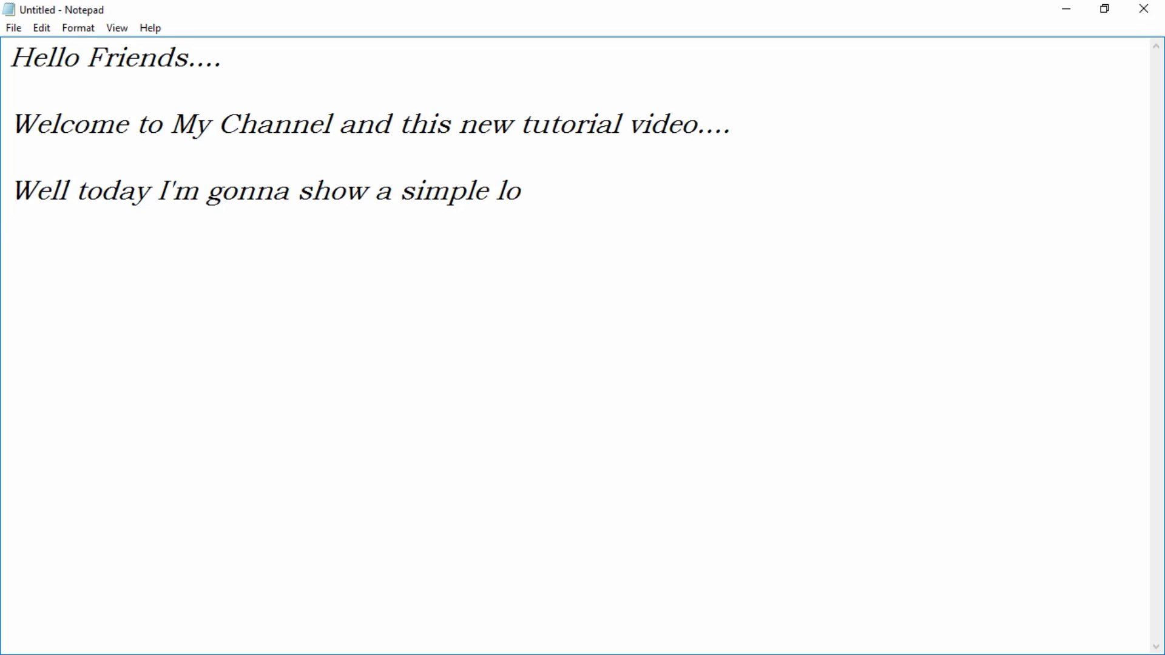
{"action": "type", "text": "go design"}
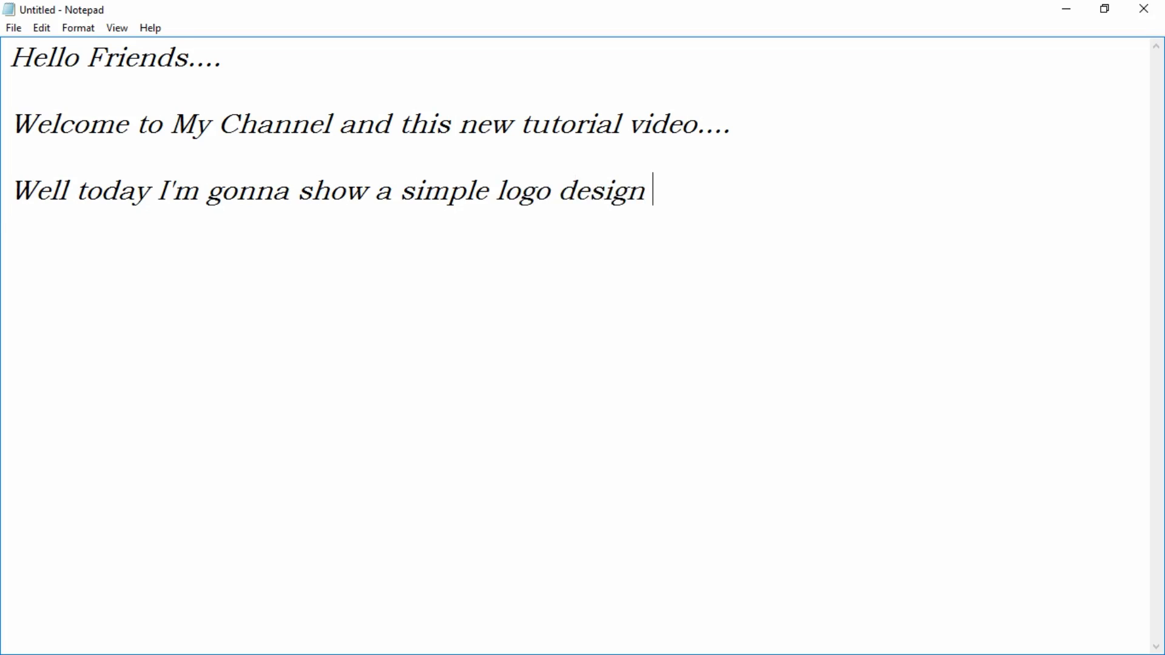
{"action": "type", "text": " like this....."}
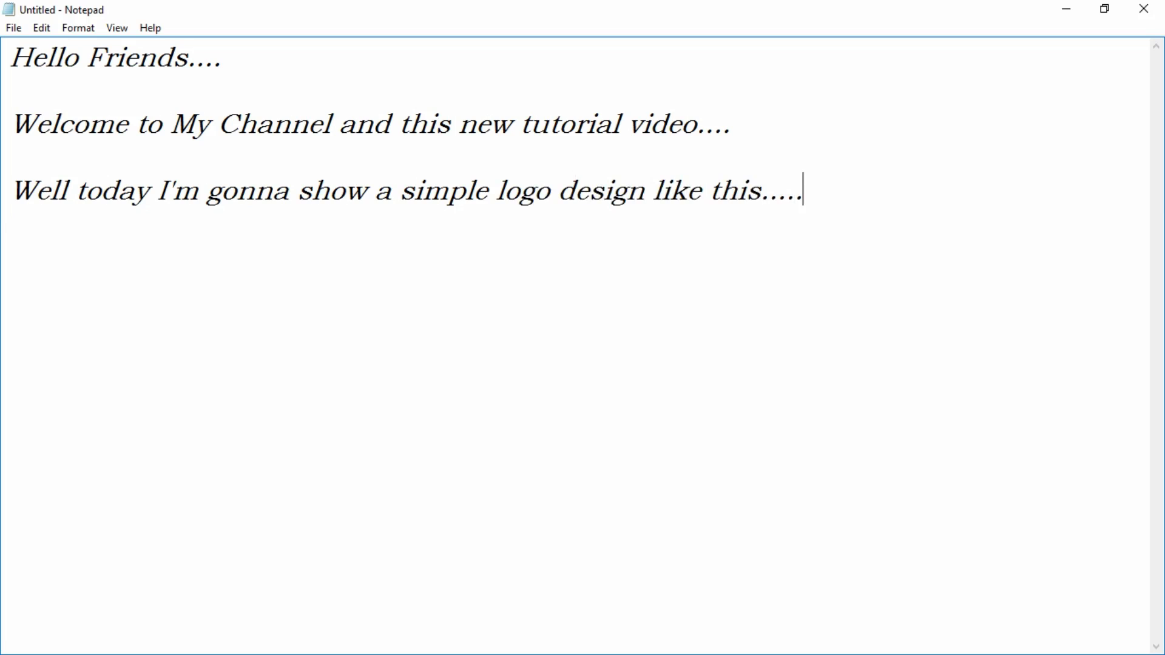
Step: Switch to Picasa Photo Viewer, examine Colorfull floral Logo.jpg in full screen, and minimize the viewer
{"action": "key", "text": "alt+Tab"}
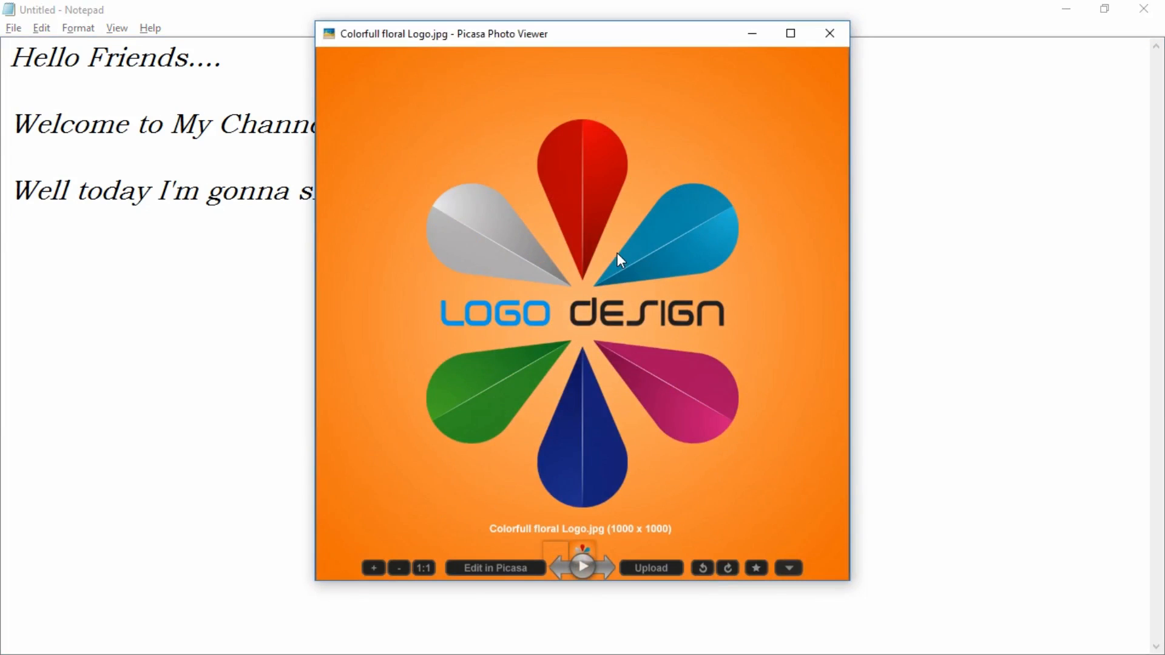
{"action": "double_click", "coordinate": [675, 288]}
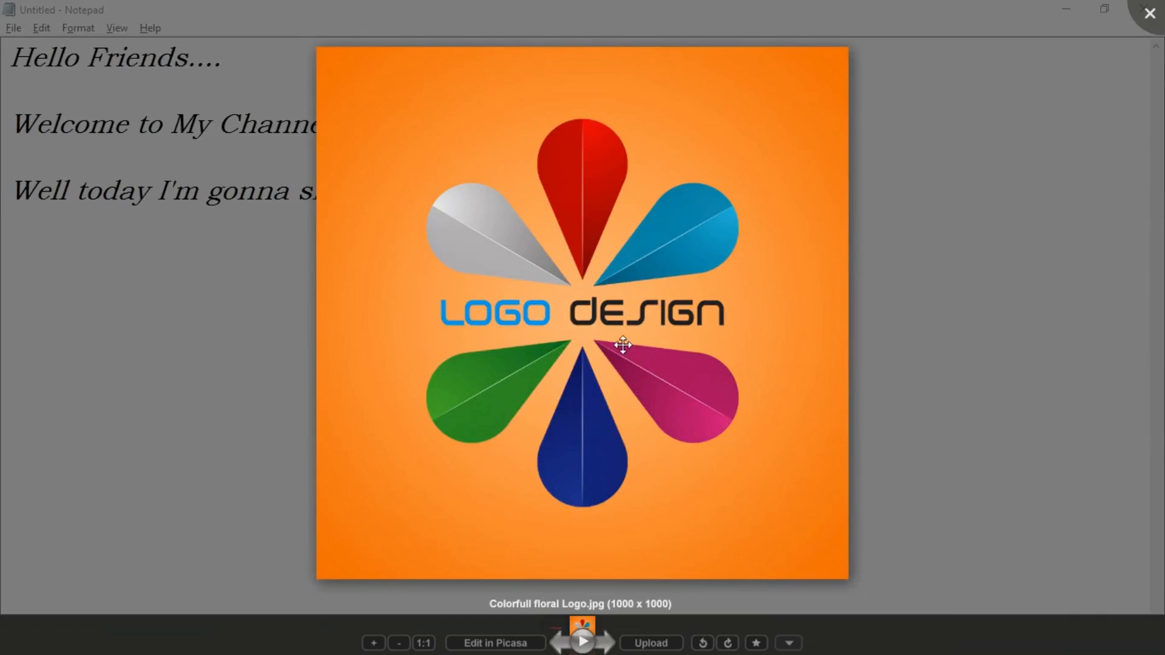
{"action": "left_click", "coordinate": [278, 344]}
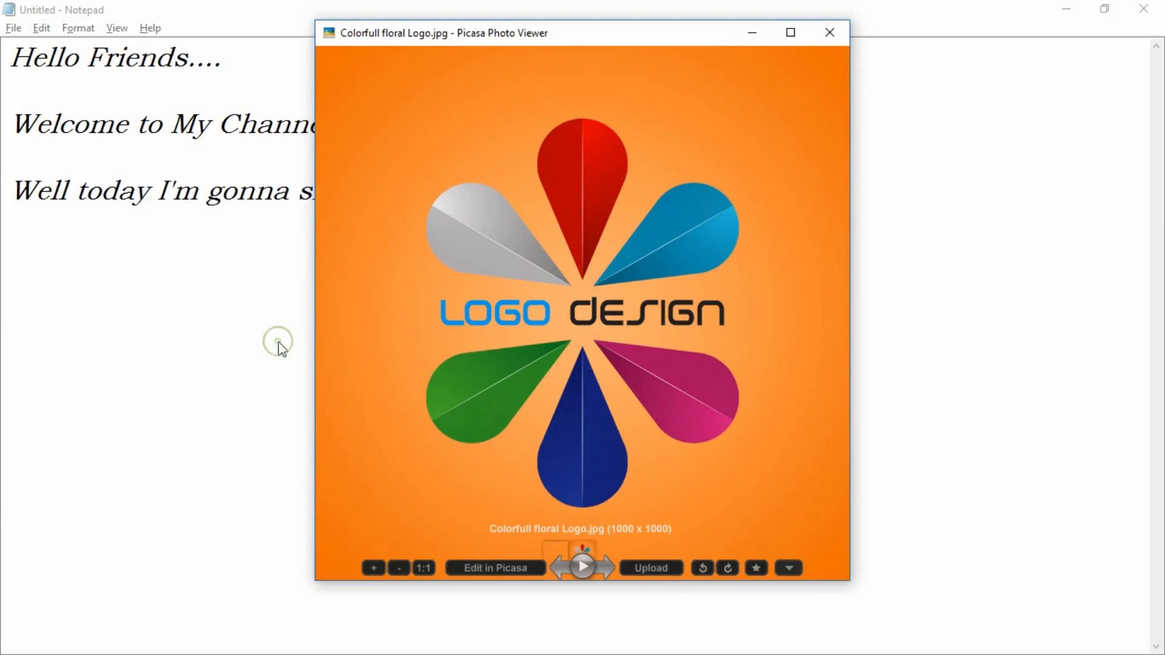
{"action": "left_click", "coordinate": [751, 33]}
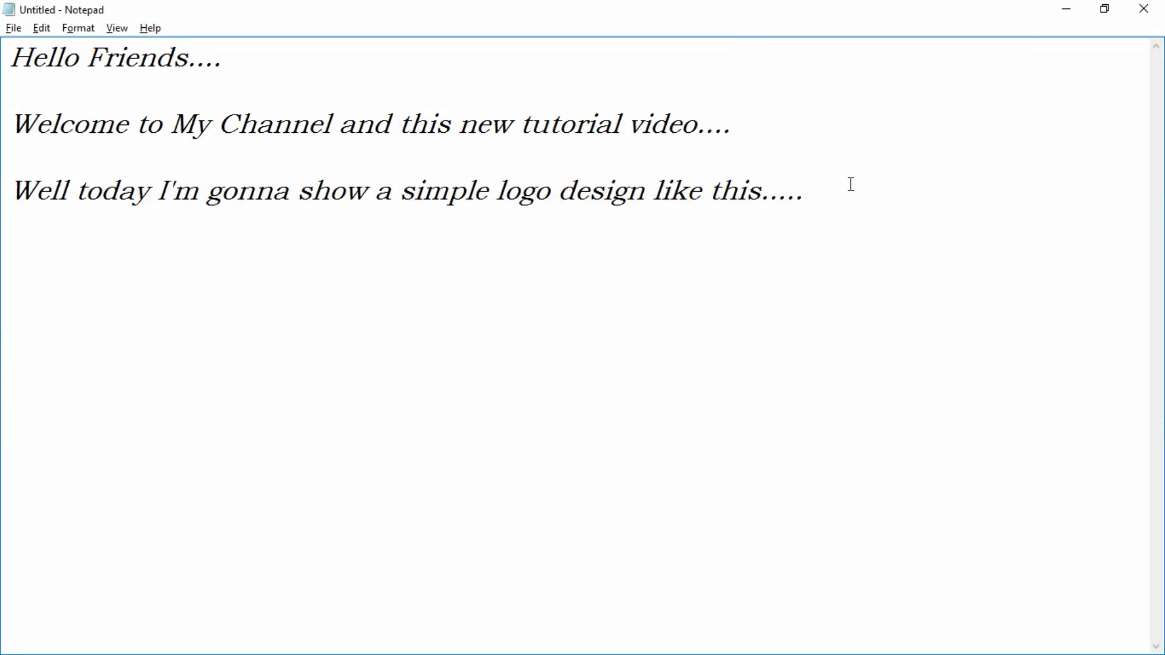
Step: Extend the third sentence with "illustrate in Adobe Illustrator...."
{"action": "type", "text": "illustrate in Adove"}
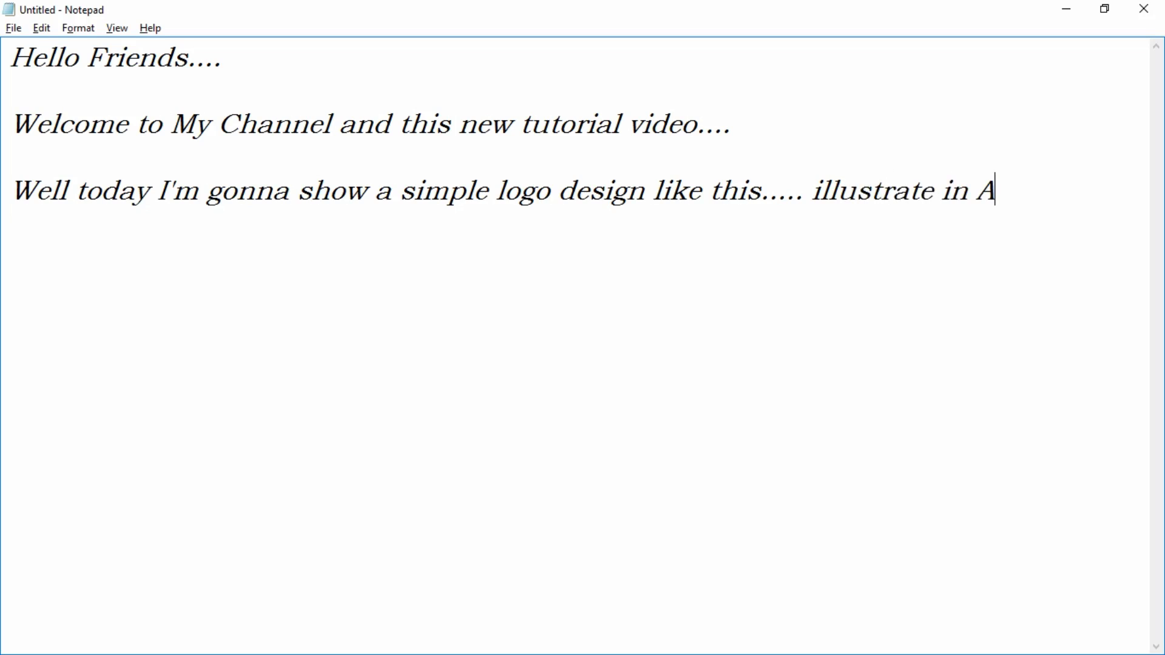
{"action": "key", "text": "BackSpace"}
{"action": "key", "text": "BackSpace"}
{"action": "type", "text": "be Il"}
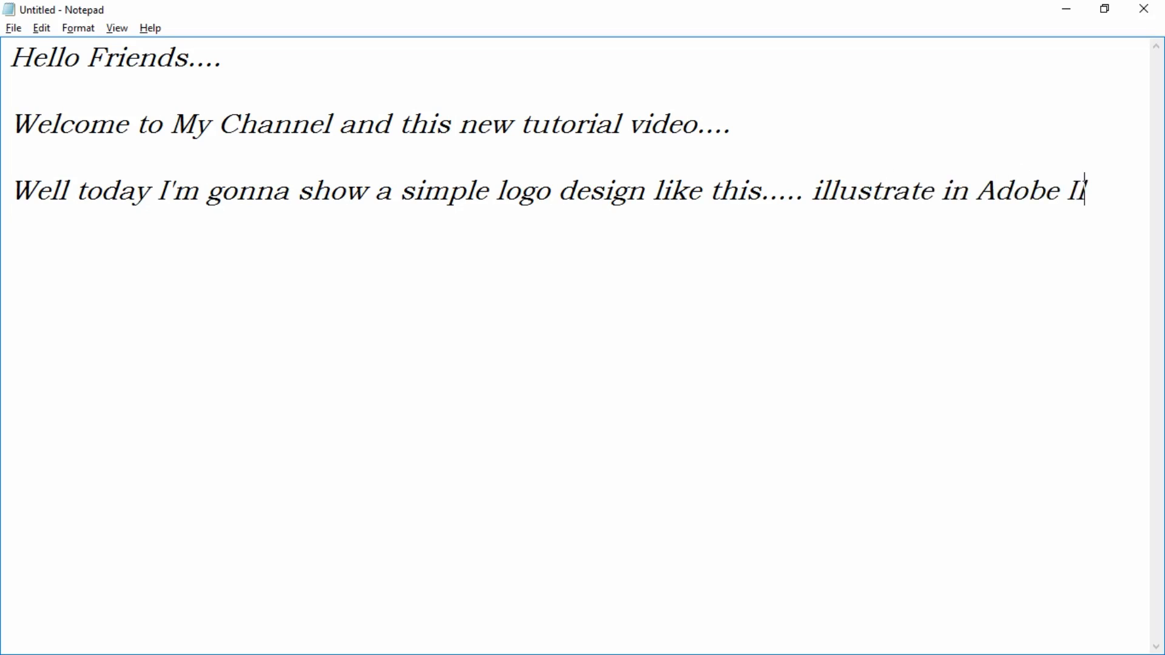
{"action": "type", "text": "lustrat"}
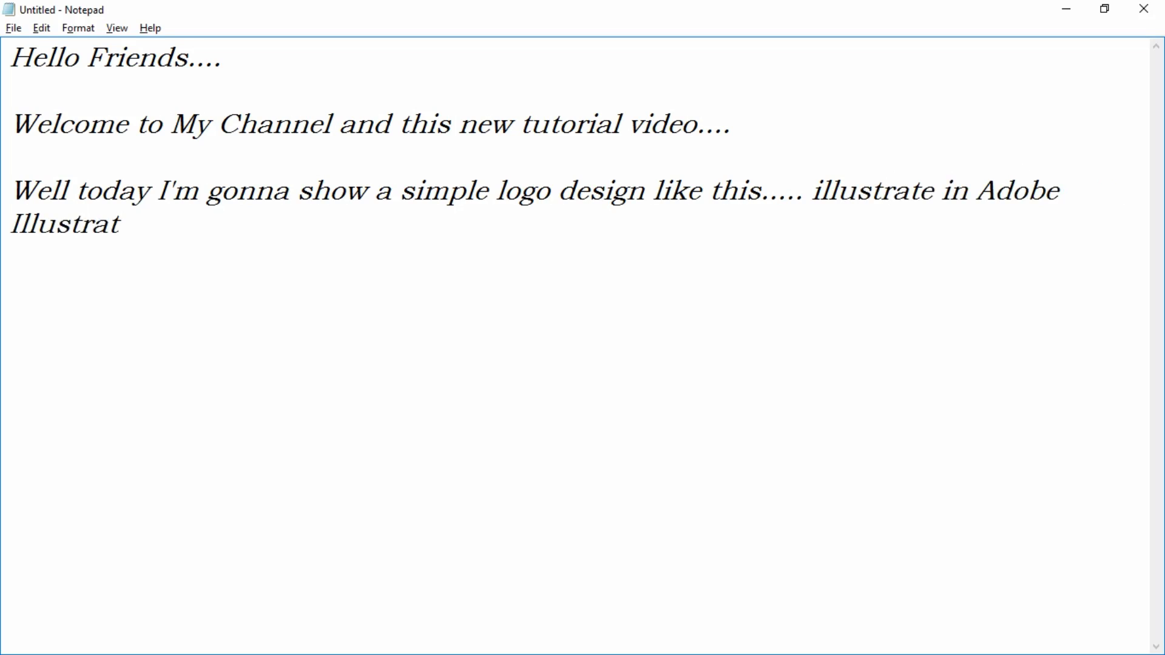
{"action": "type", "text": "or"}
{"action": "key", "text": "BackSpace"}
Step: Add the closing line "Lets get into the Tutorial" below the third sentence
{"action": "type", "text": "Lets get"}
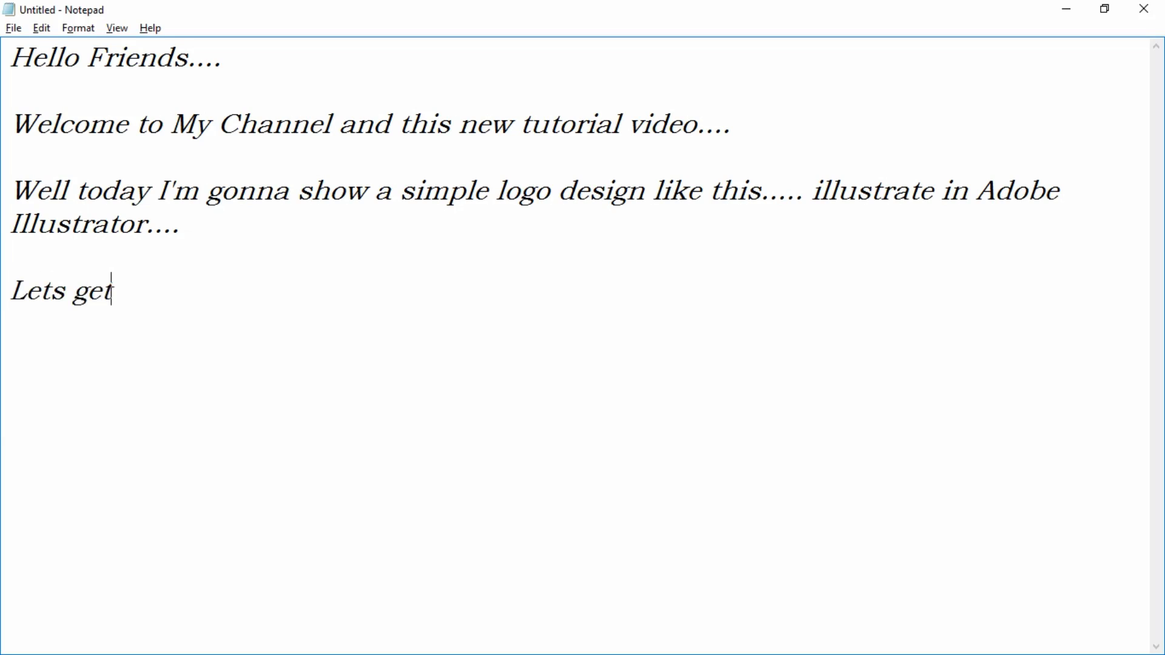
{"action": "type", "text": " into the Tuto"}
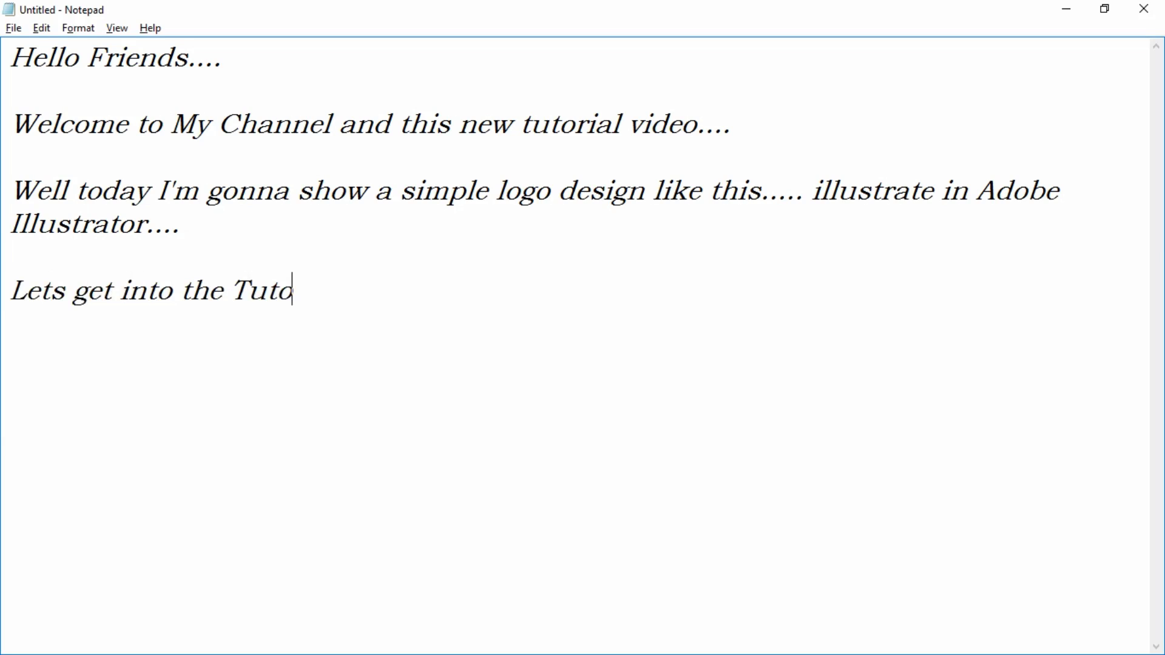
{"action": "type", "text": "ria"}
{"action": "key", "text": "BackSpace"}
{"action": "type", "text": "rial"}
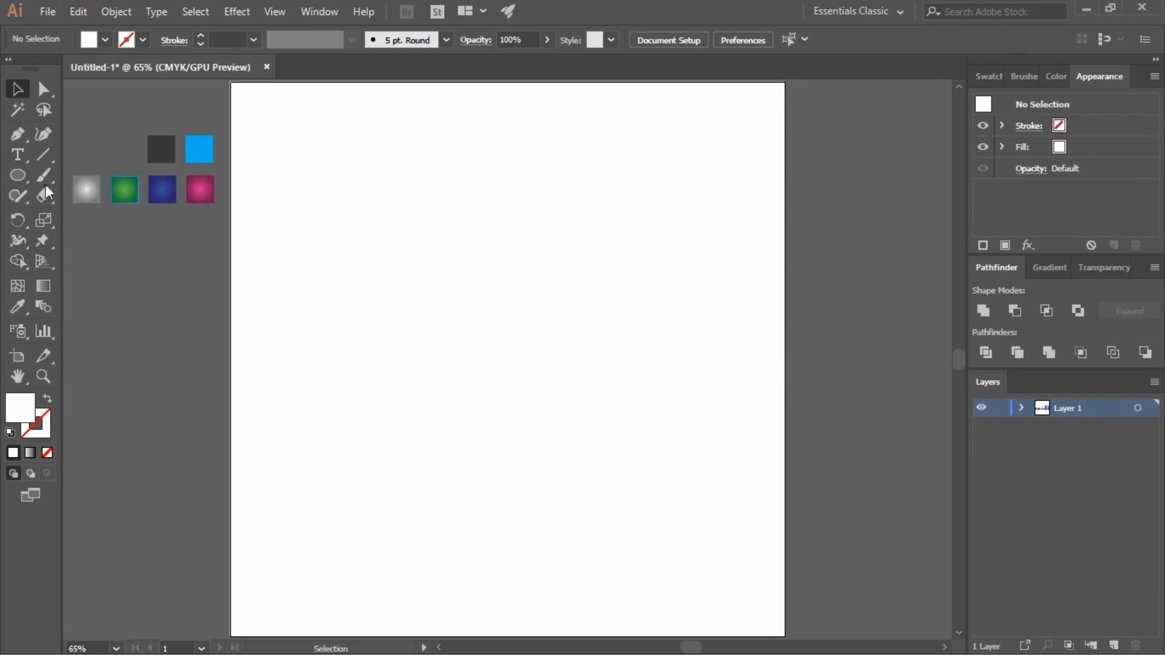
Step: Draw a 200 px by 200 px circle centred on the artboard with the Ellipse tool and deselect it
{"action": "left_click", "coordinate": [17, 174]}
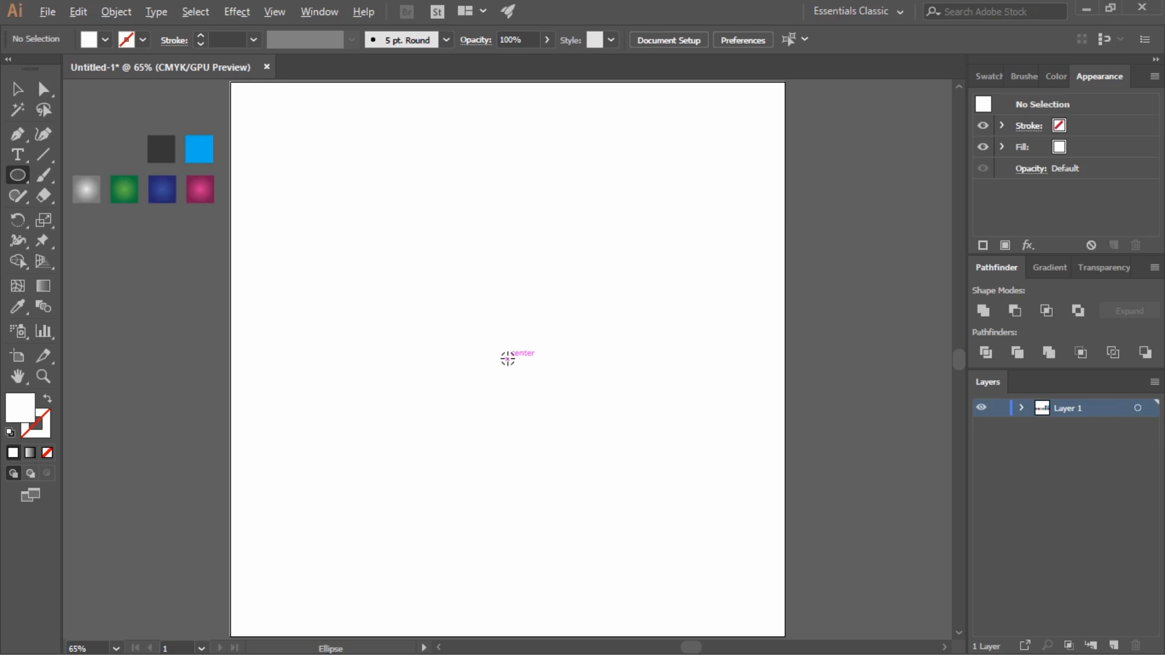
{"action": "left_click", "coordinate": [507, 359]}
{"action": "left_click", "coordinate": [548, 329]}
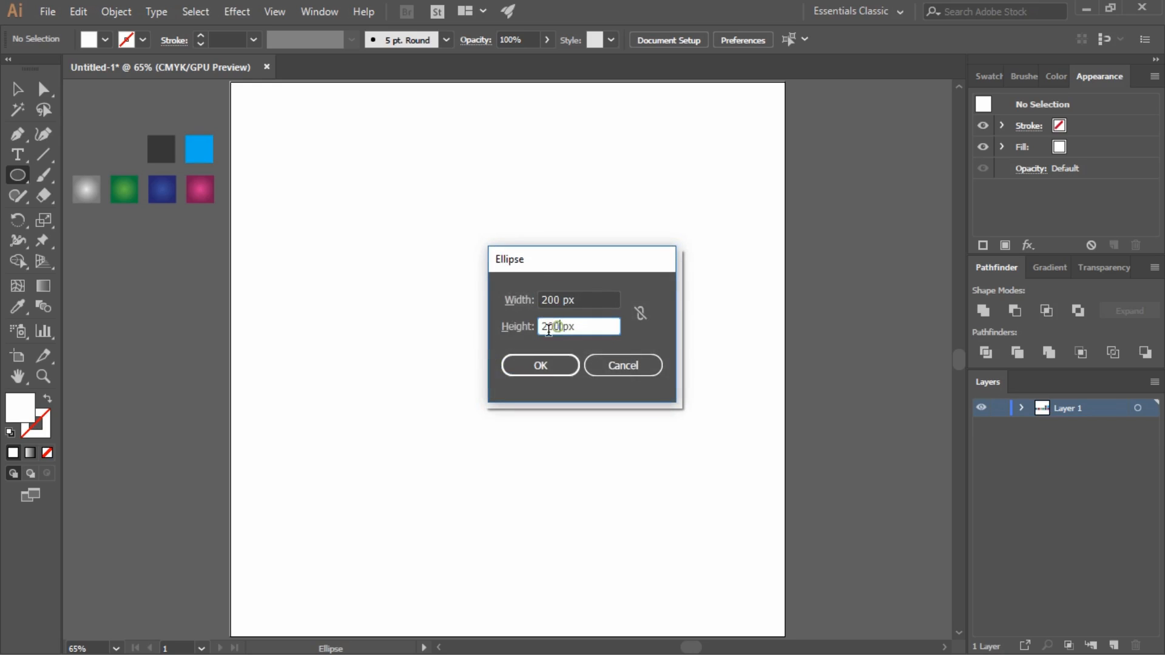
{"action": "left_click", "coordinate": [541, 364]}
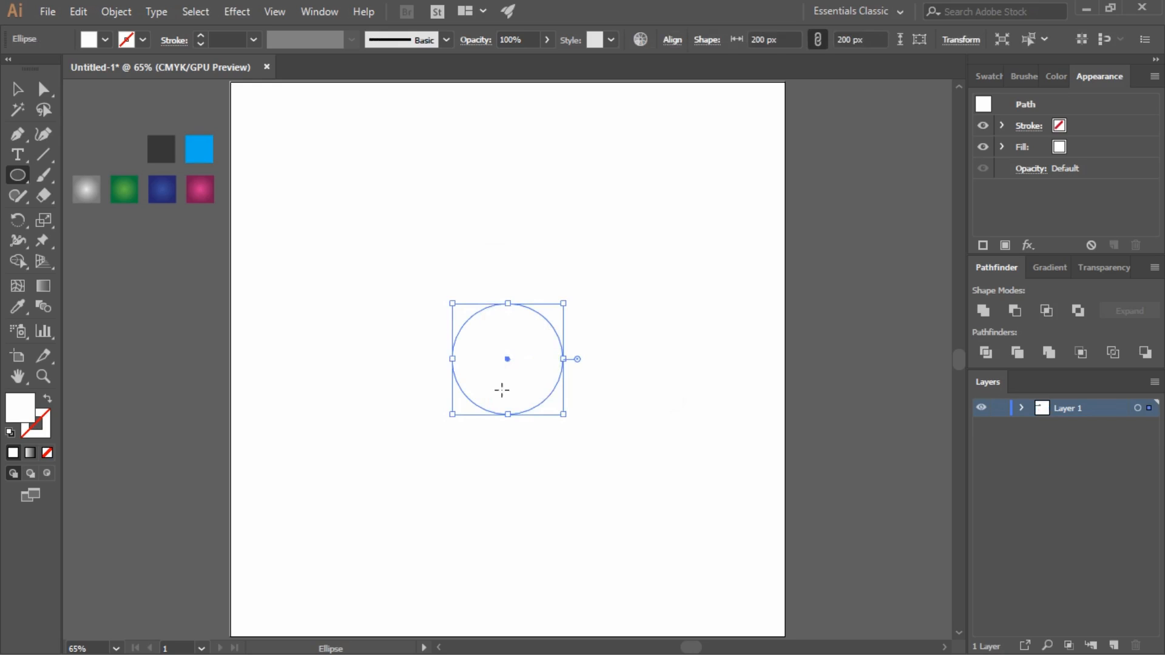
{"action": "key", "text": "v"}
{"action": "left_click", "coordinate": [620, 407]}
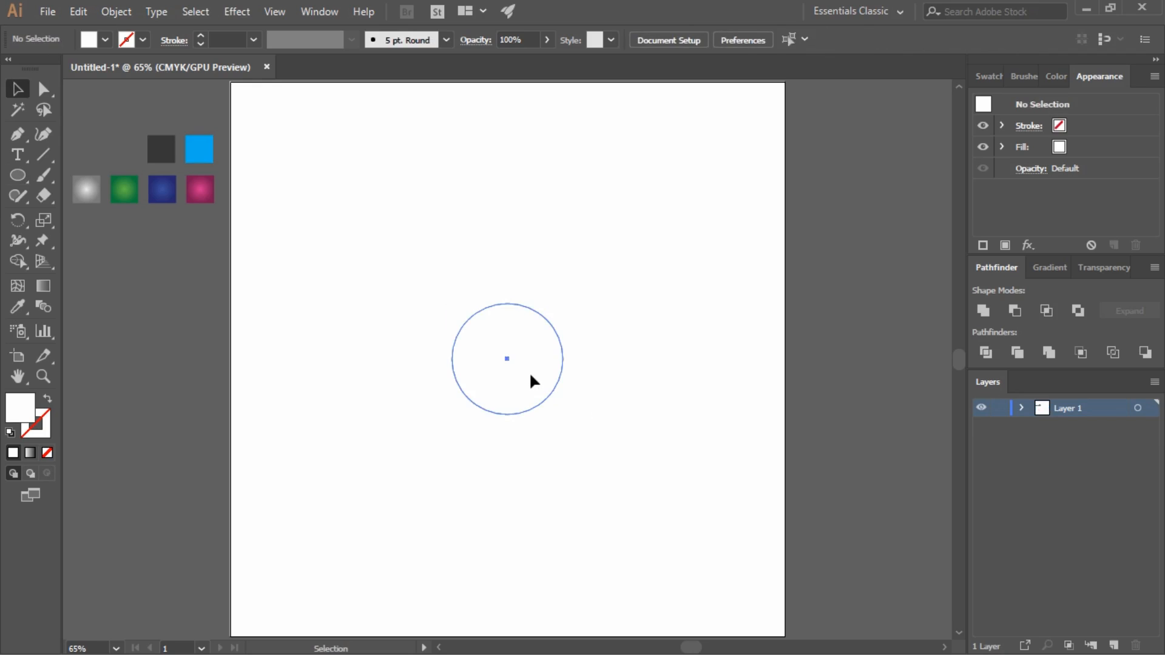
Step: Fill the circle with the dark grey swatch and deselect it
{"action": "left_click", "coordinate": [530, 377]}
{"action": "left_click", "coordinate": [104, 39]}
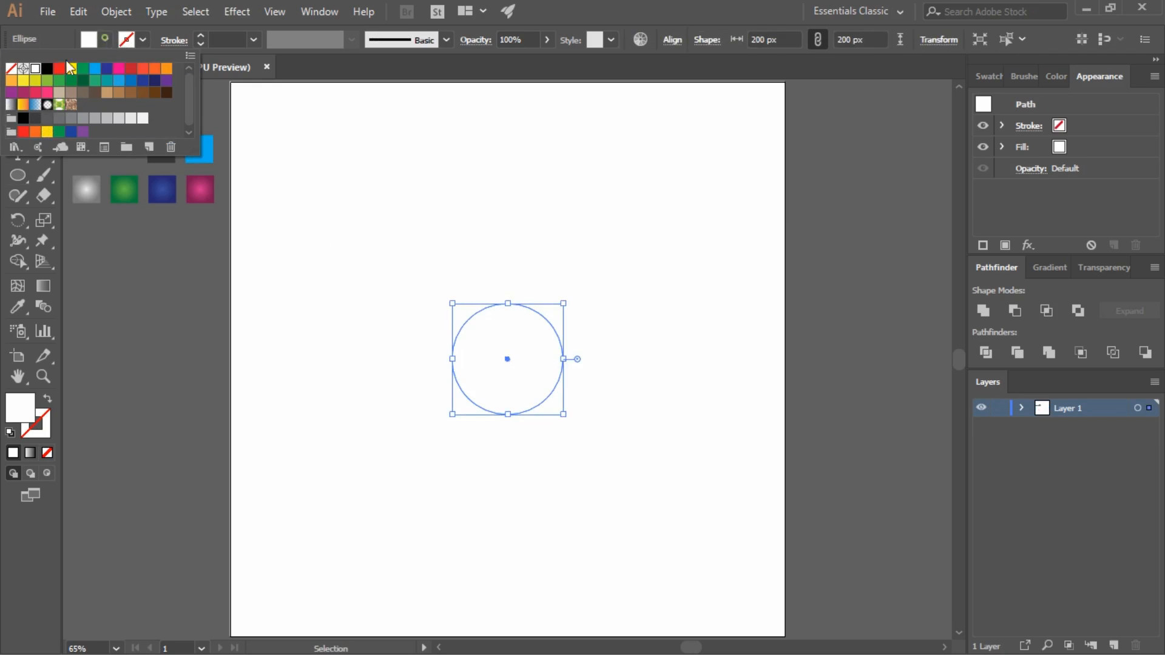
{"action": "left_click", "coordinate": [35, 119]}
{"action": "left_click", "coordinate": [352, 346]}
{"action": "left_click", "coordinate": [352, 347]}
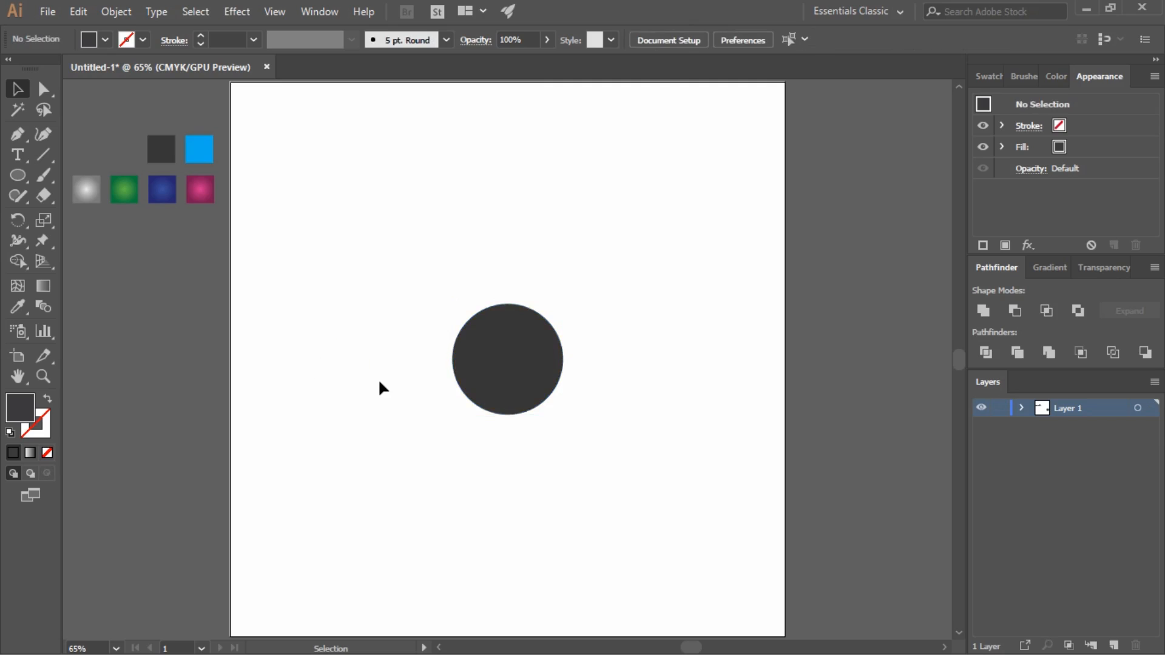
Step: Draw a straight vertical line segment from the circle's centre down to well below its lower edge
{"action": "left_click", "coordinate": [43, 154]}
{"action": "left_click_drag", "start_coordinate": [507, 358], "coordinate": [511, 421]}
{"action": "key", "text": "ctrl+z"}
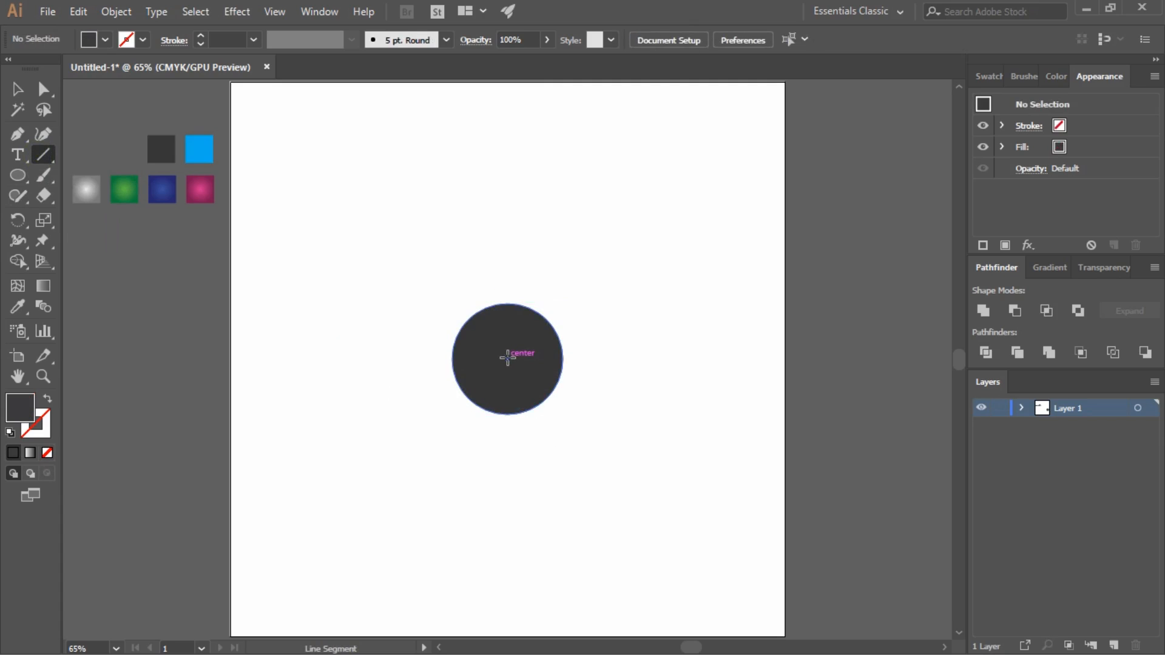
{"action": "left_click_drag", "start_coordinate": [508, 358], "coordinate": [507, 523]}
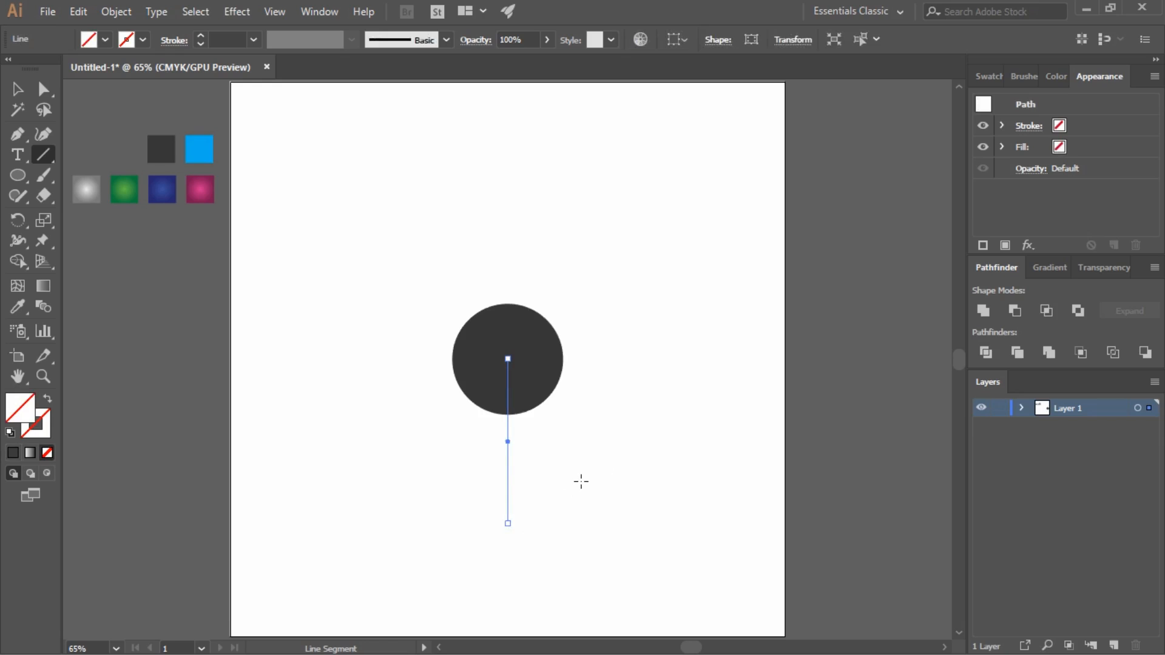
{"action": "key", "text": "v"}
{"action": "left_click_drag", "start_coordinate": [580, 483], "coordinate": [388, 377]}
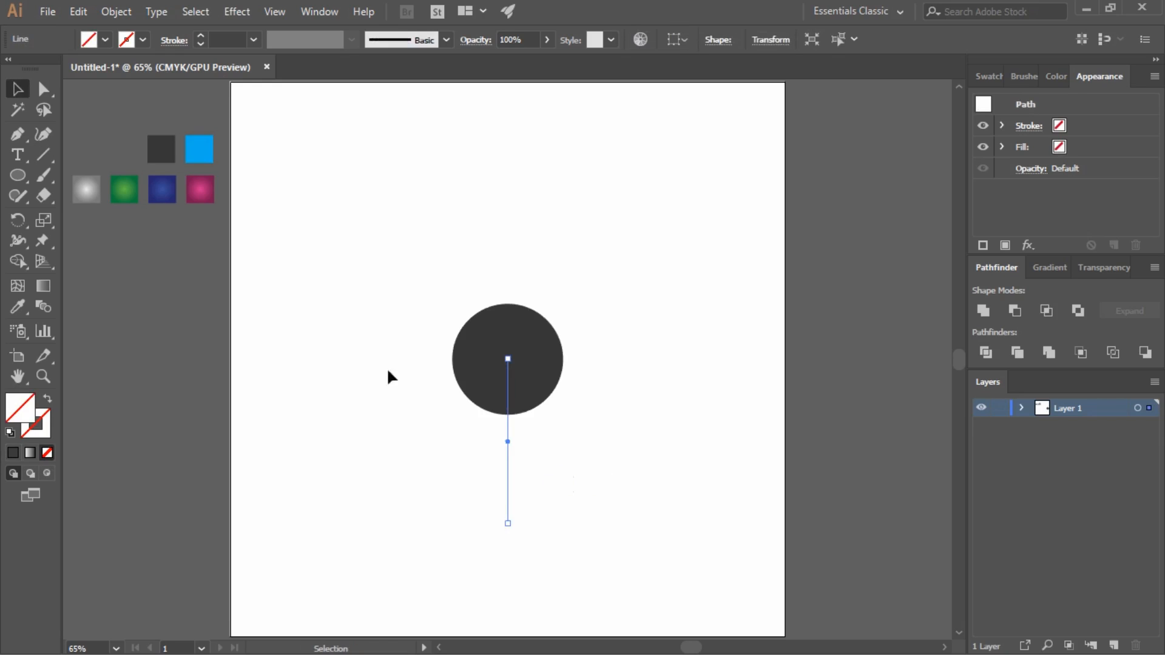
Step: Give the vertical line a black stroke and deselect it
{"action": "left_click", "coordinate": [143, 40]}
{"action": "left_click", "coordinate": [47, 67]}
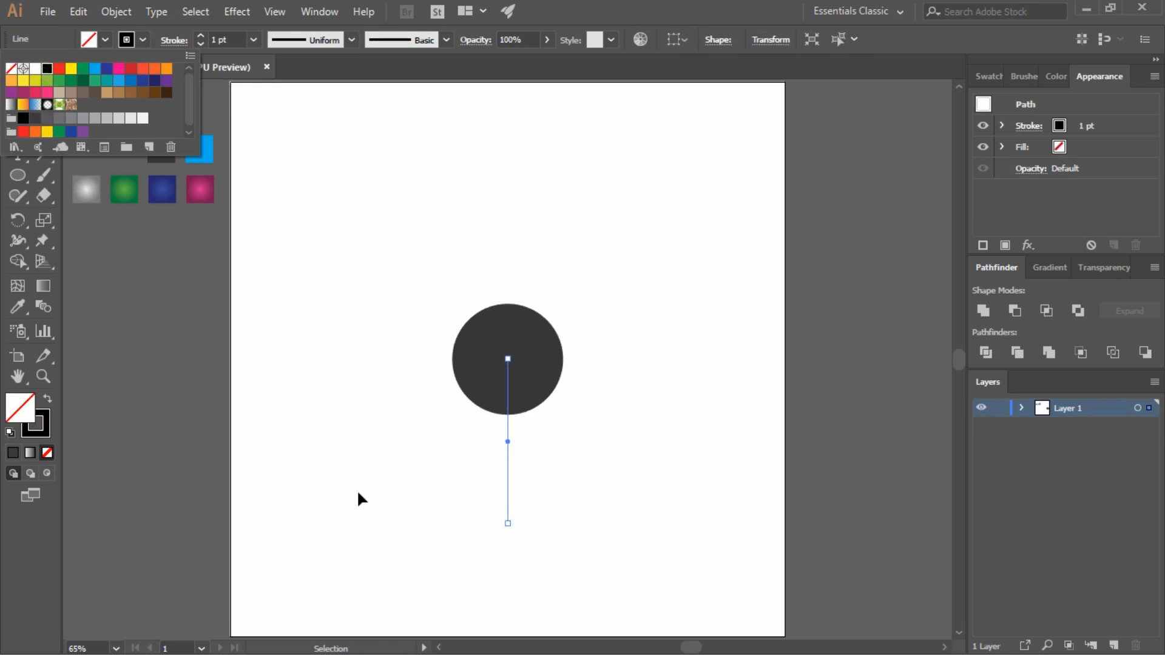
{"action": "left_click", "coordinate": [357, 488]}
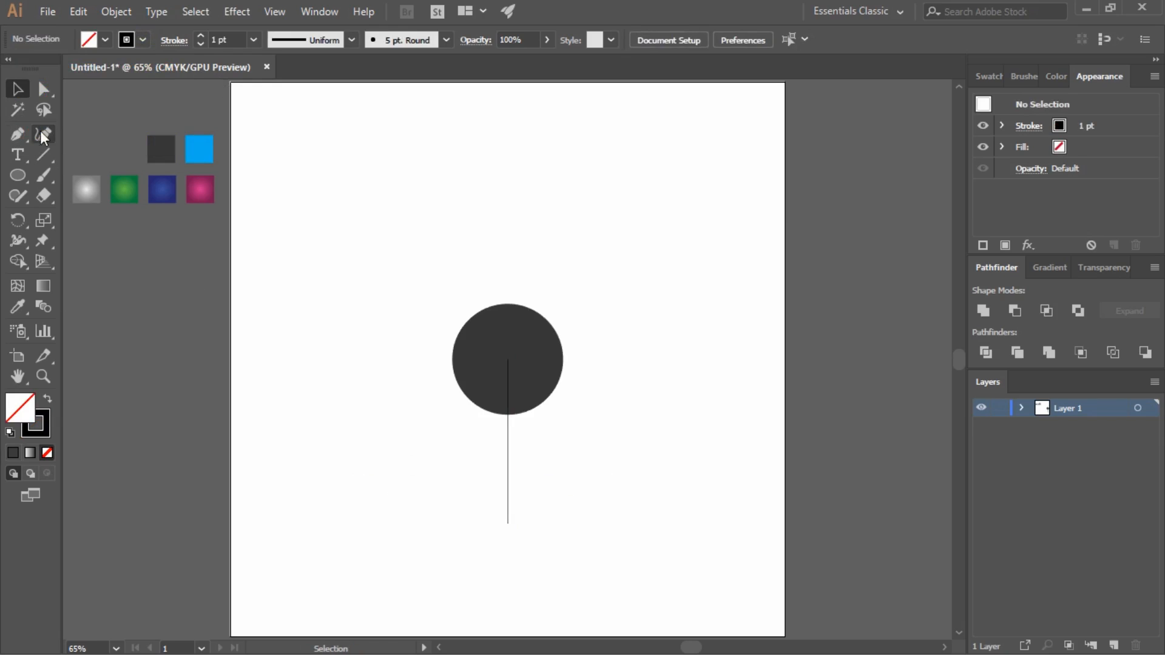
Step: Draw a closed Pen triangle joining the circle's lower right edge, a tip on the line at about X 500, Y 750 px, and its lower left edge
{"action": "left_click", "coordinate": [17, 133]}
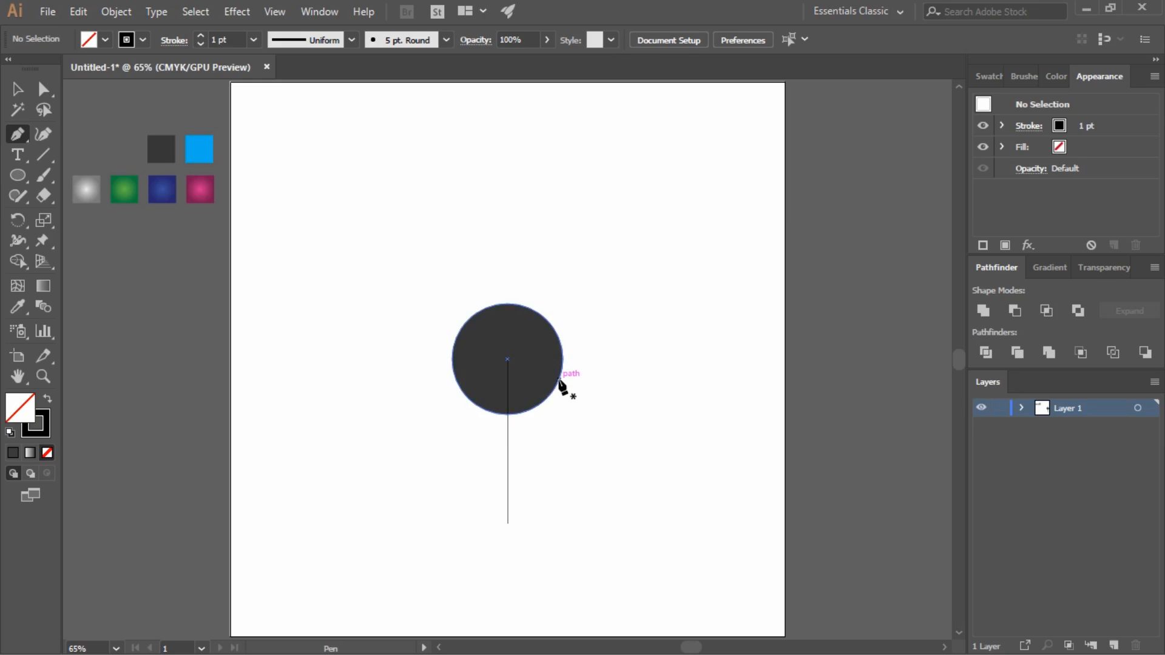
{"action": "left_click", "coordinate": [558, 380]}
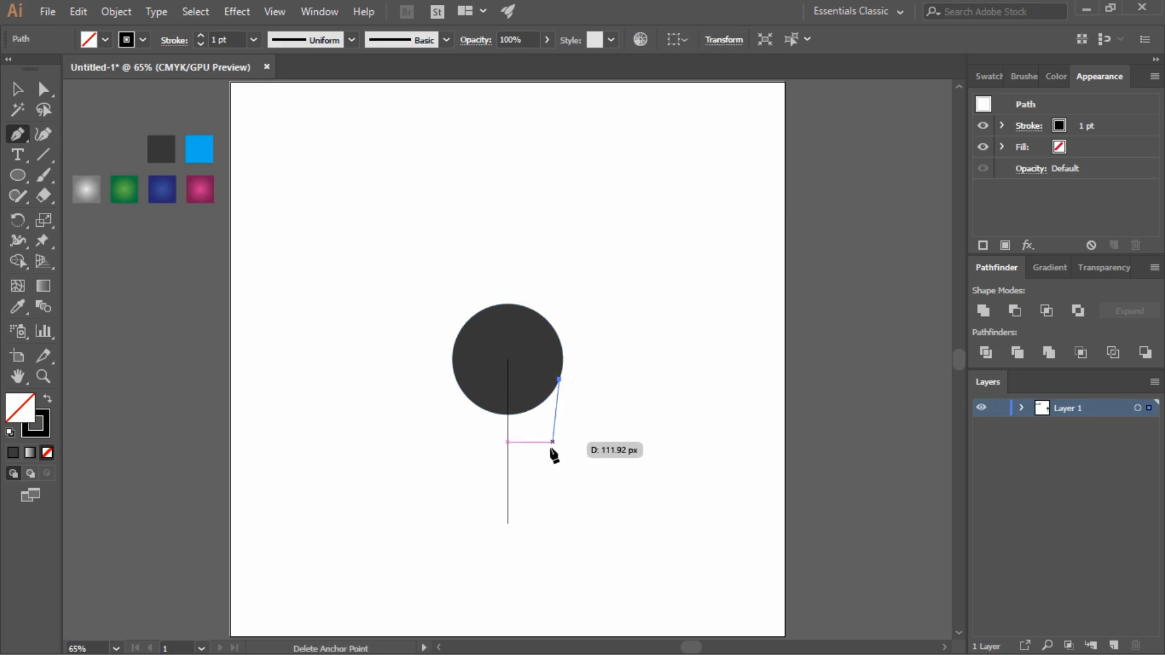
{"action": "left_click", "coordinate": [507, 498]}
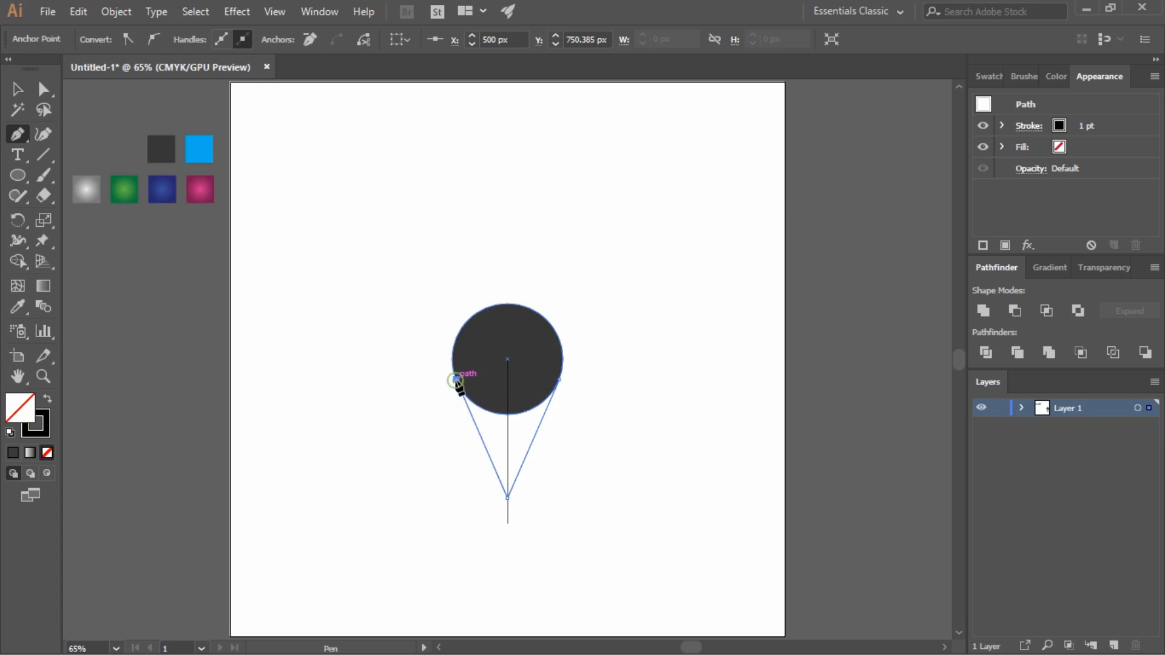
{"action": "left_click", "coordinate": [456, 381]}
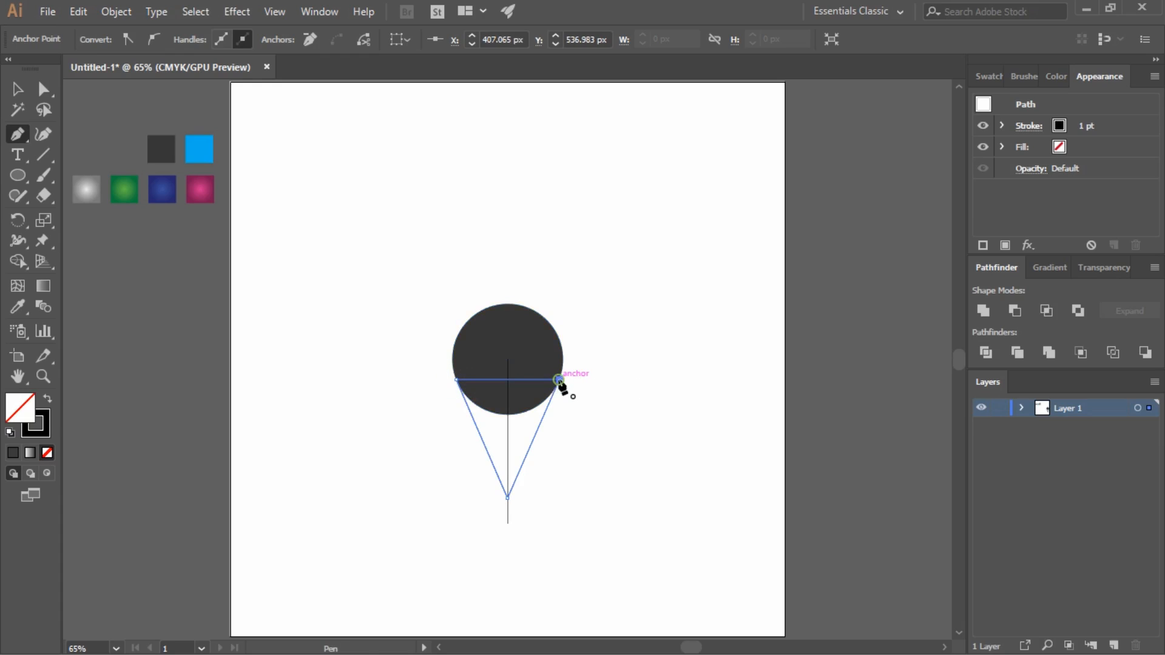
Step: Close the triangle path, fill it with the dark grey swatch and deselect it
{"action": "left_click", "coordinate": [559, 379]}
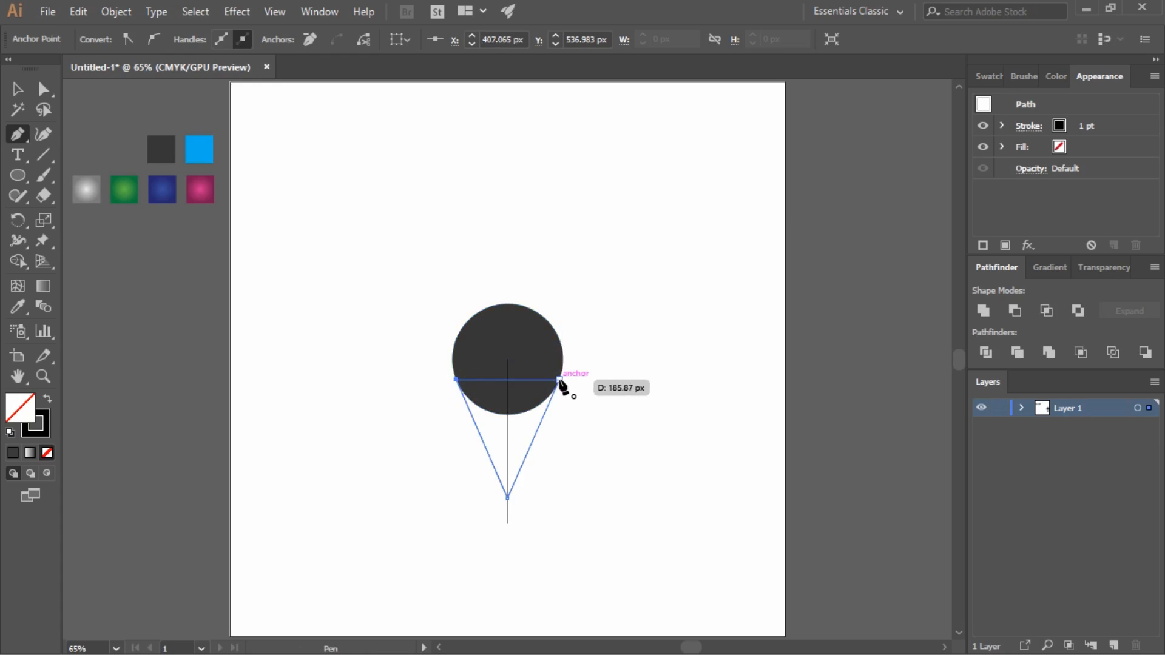
{"action": "key", "text": "v"}
{"action": "left_click", "coordinate": [581, 456]}
{"action": "left_click", "coordinate": [531, 445]}
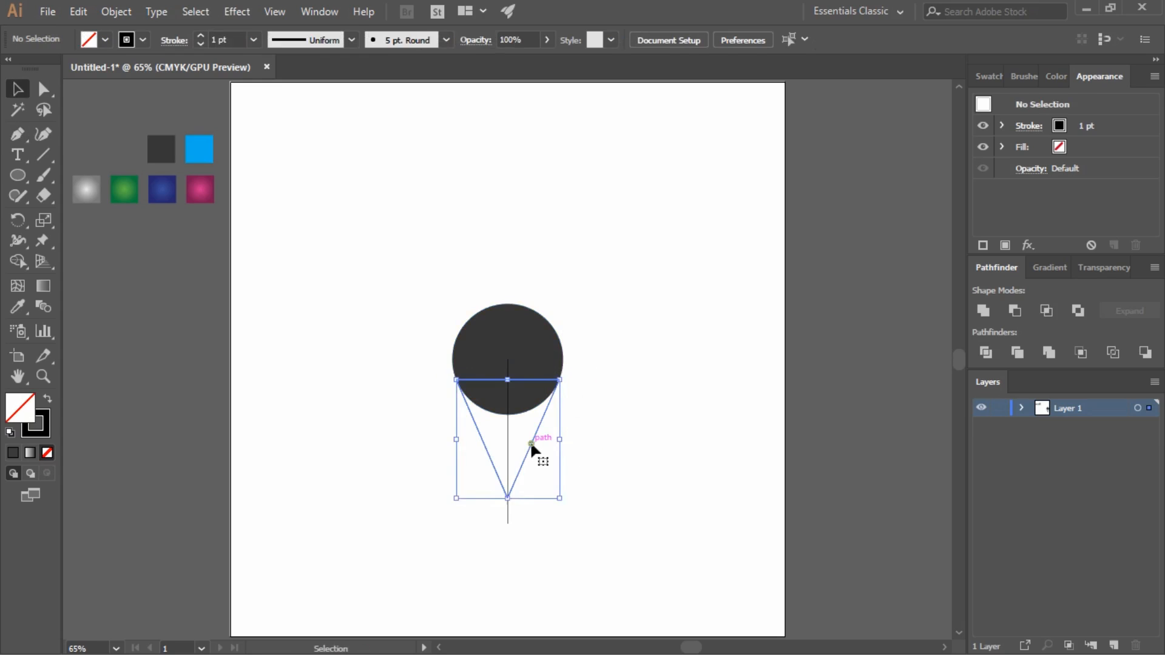
{"action": "left_click", "coordinate": [107, 41]}
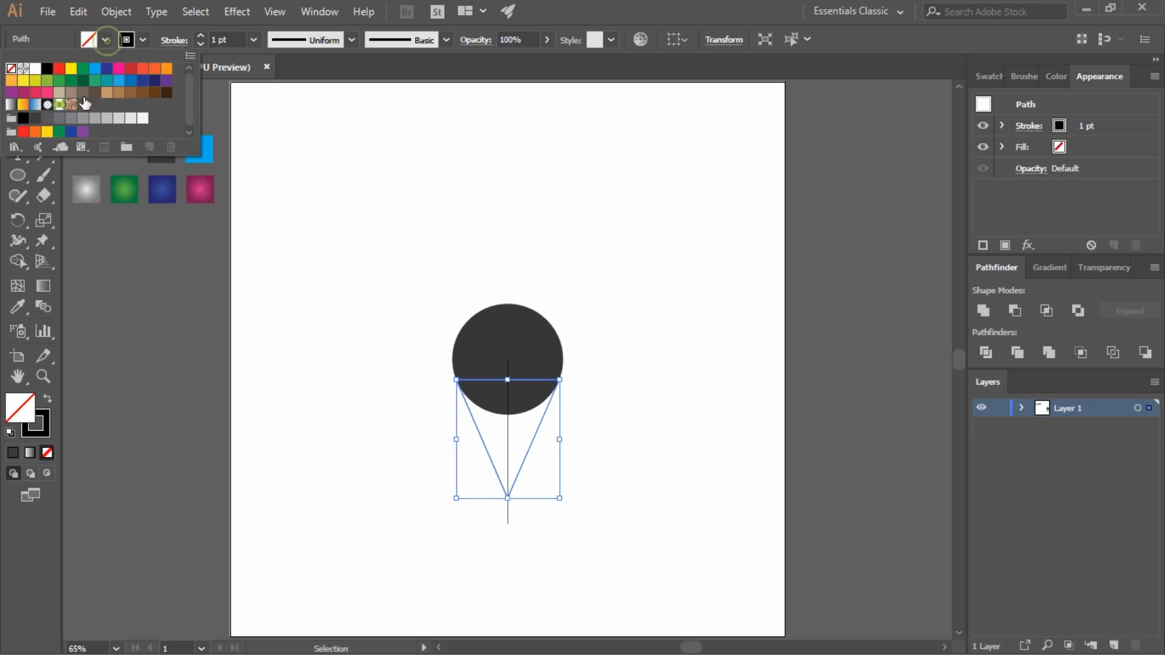
{"action": "left_click", "coordinate": [36, 118]}
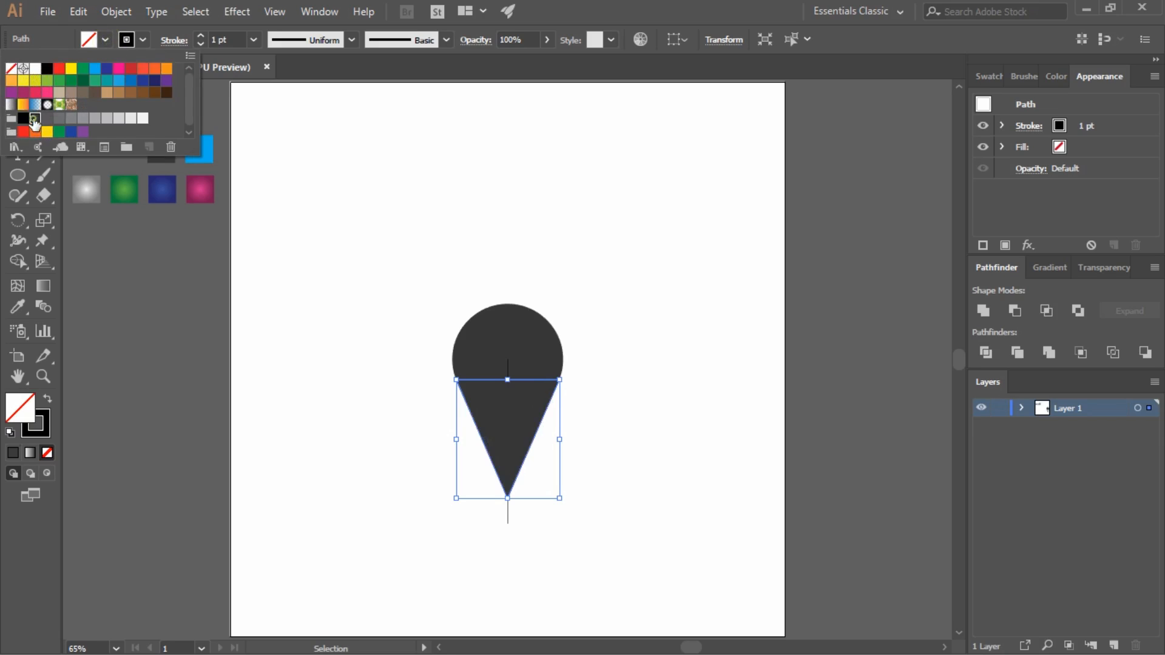
{"action": "left_click", "coordinate": [283, 355]}
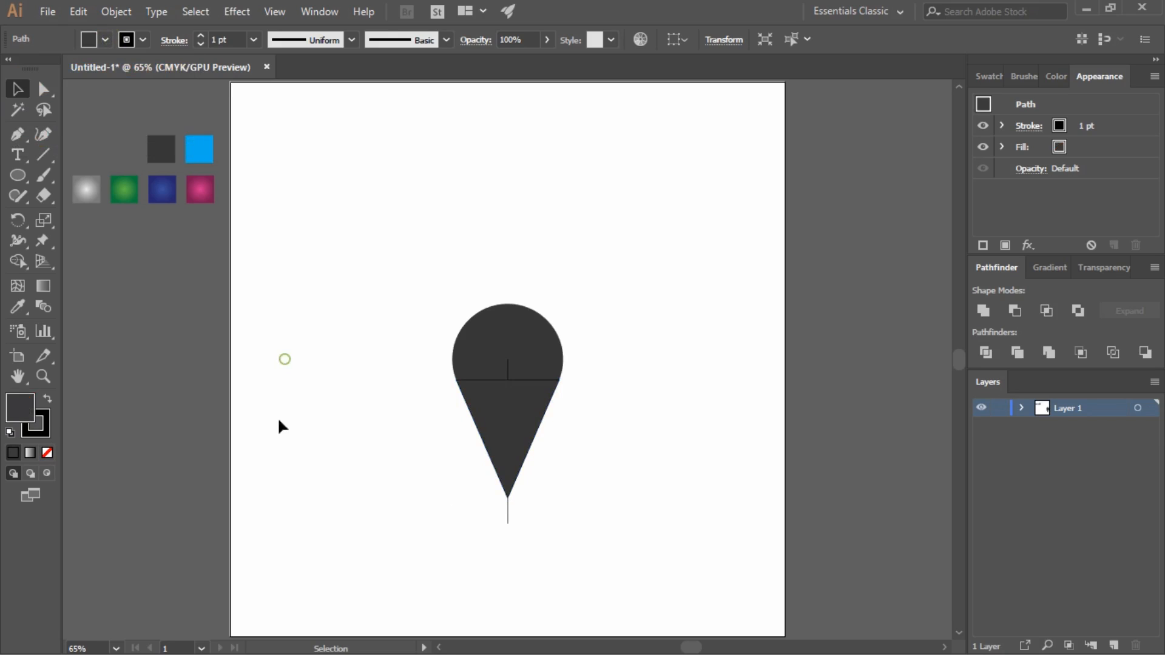
Step: Delete the vertical line and set the stroke of both the circle and the triangle to none
{"action": "left_click", "coordinate": [507, 513]}
{"action": "key", "text": "Delete"}
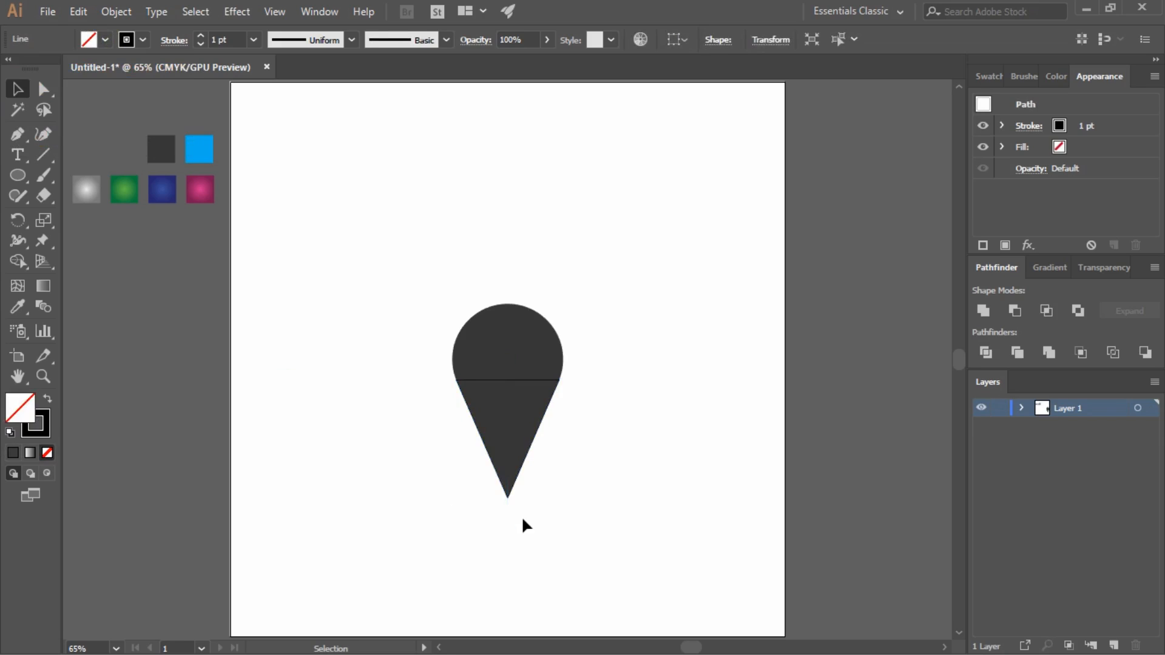
{"action": "left_click_drag", "start_coordinate": [395, 326], "coordinate": [600, 478]}
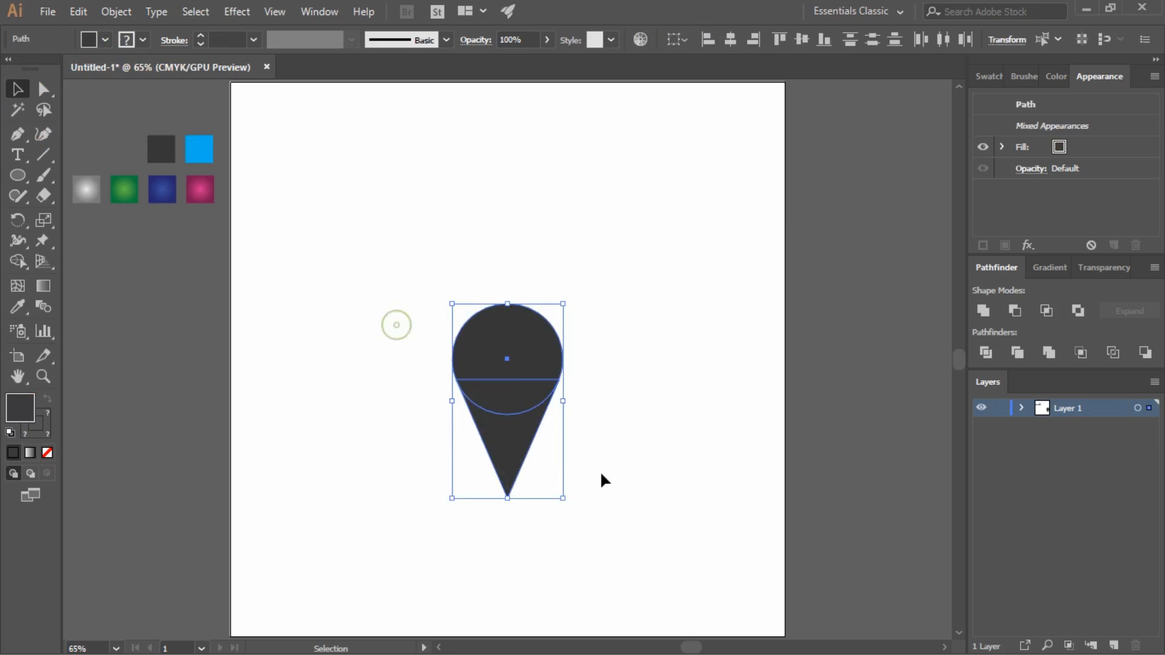
{"action": "left_click", "coordinate": [143, 40]}
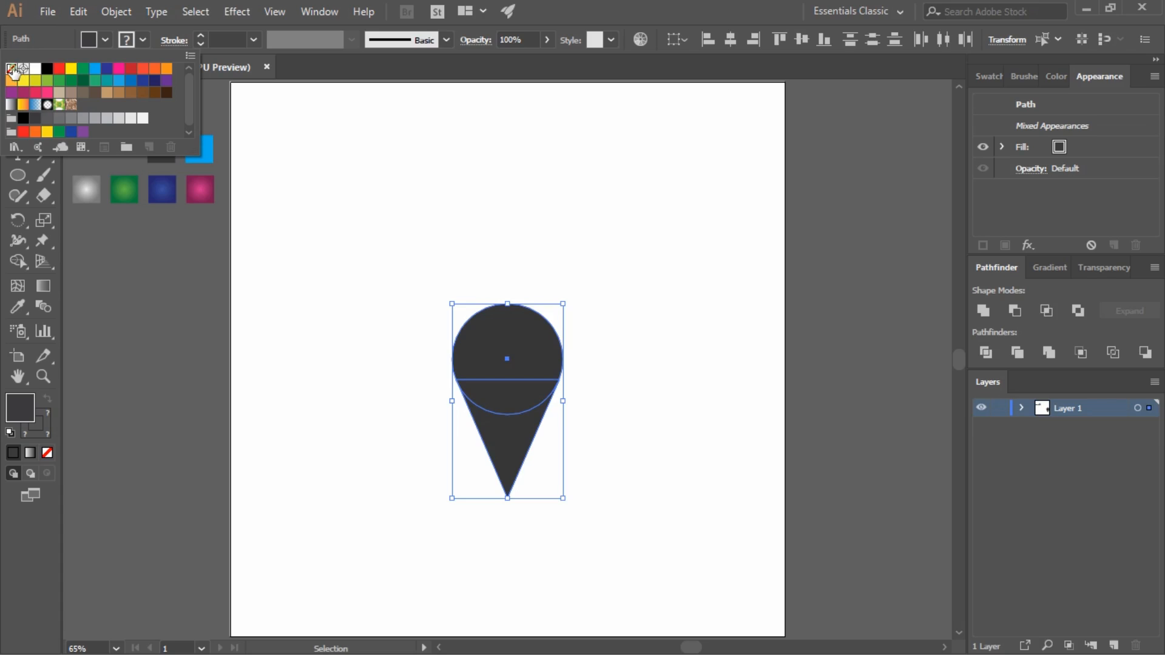
{"action": "left_click", "coordinate": [10, 68]}
{"action": "left_click", "coordinate": [351, 293]}
{"action": "left_click", "coordinate": [351, 293]}
Step: Merge the circle and triangle into a single teardrop petal with Shape Builder and deselect it
{"action": "left_click_drag", "start_coordinate": [382, 320], "coordinate": [615, 488]}
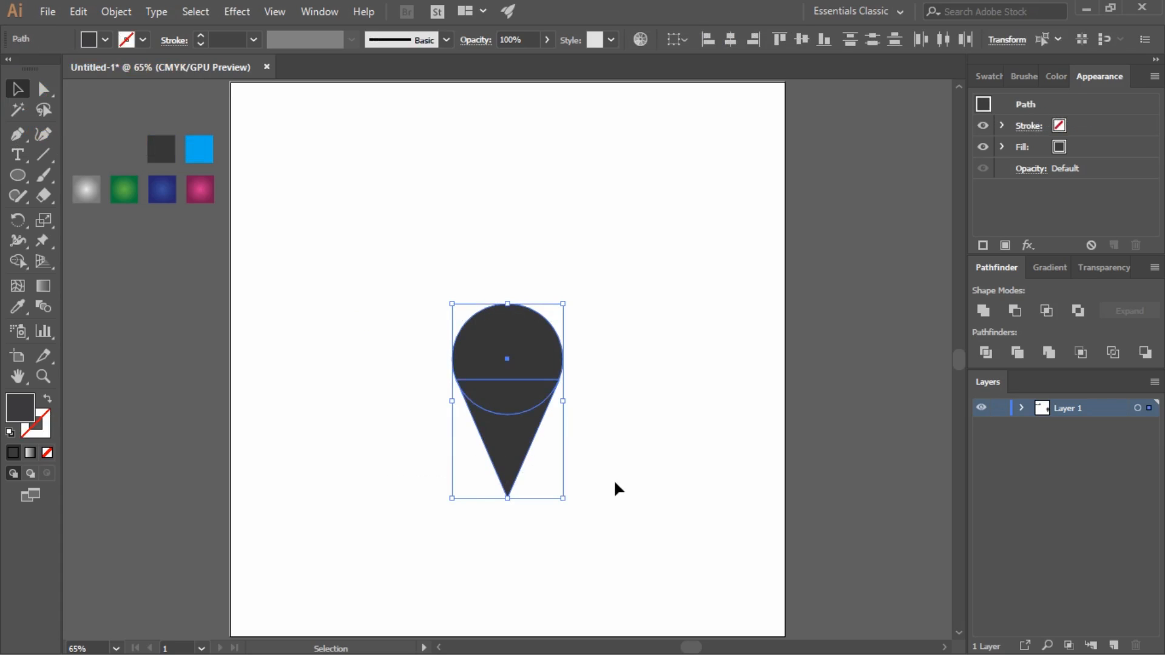
{"action": "left_click", "coordinate": [17, 261]}
{"action": "left_click_drag", "start_coordinate": [526, 362], "coordinate": [527, 461]}
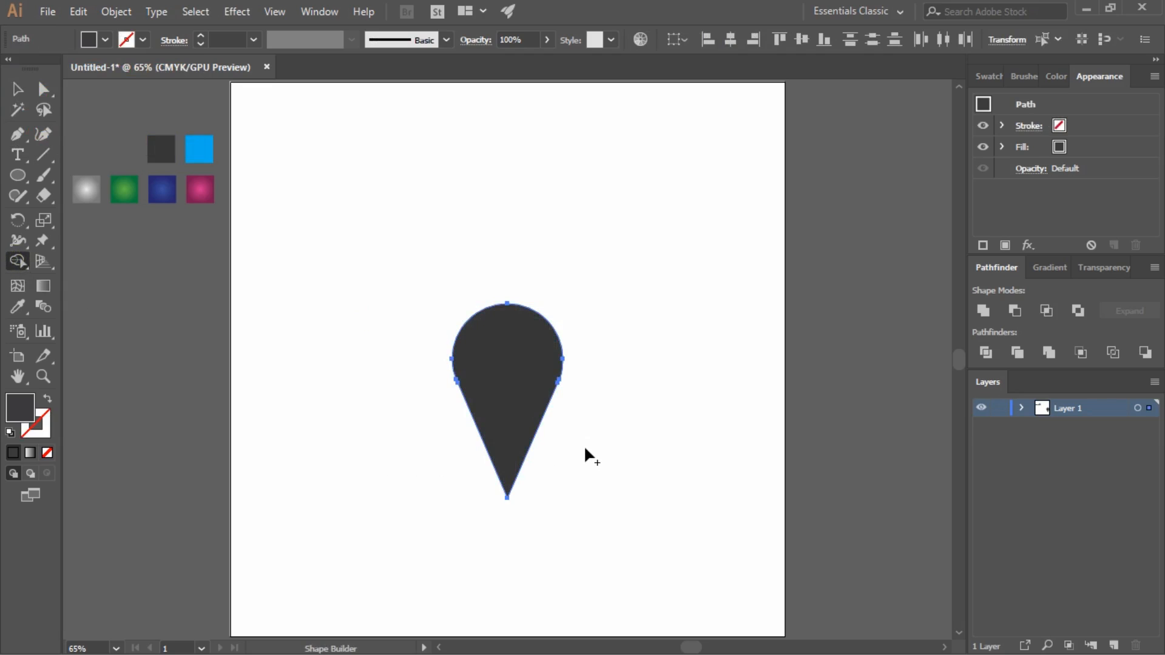
{"action": "key", "text": "v"}
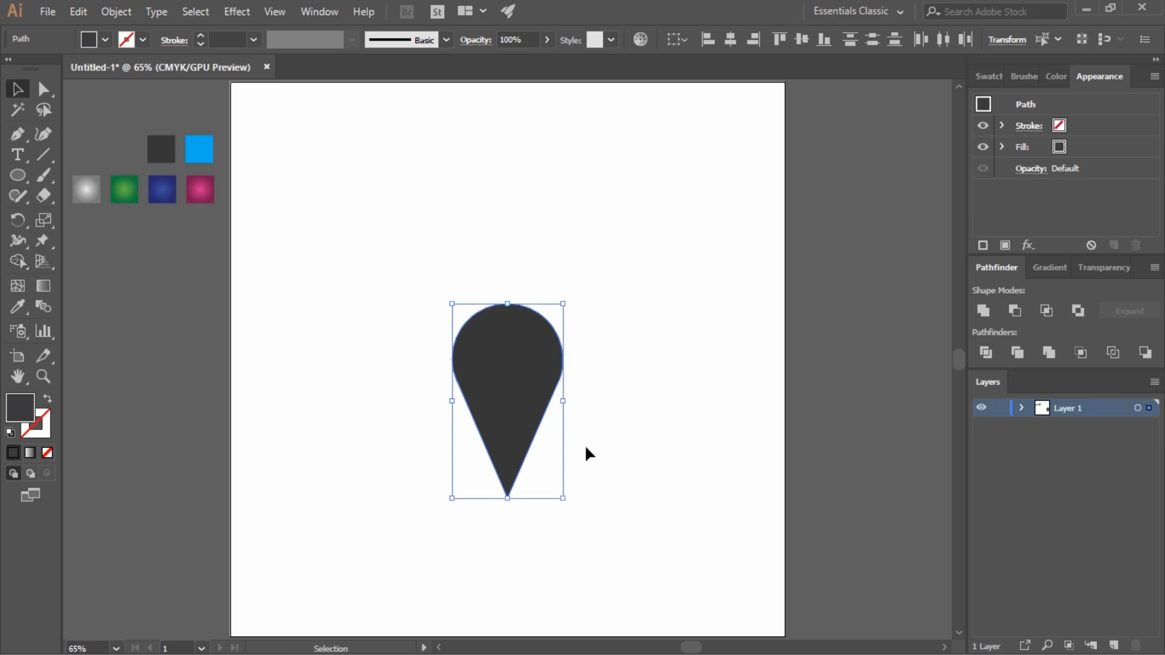
{"action": "left_click", "coordinate": [585, 450]}
Step: Examine the merged teardrop up close to check that its outline is a single clean path
{"action": "scroll", "coordinate": [587, 449], "scroll_direction": "up", "scroll_amount": 3}
{"action": "scroll", "coordinate": [585, 446], "scroll_direction": "down", "scroll_amount": 1}
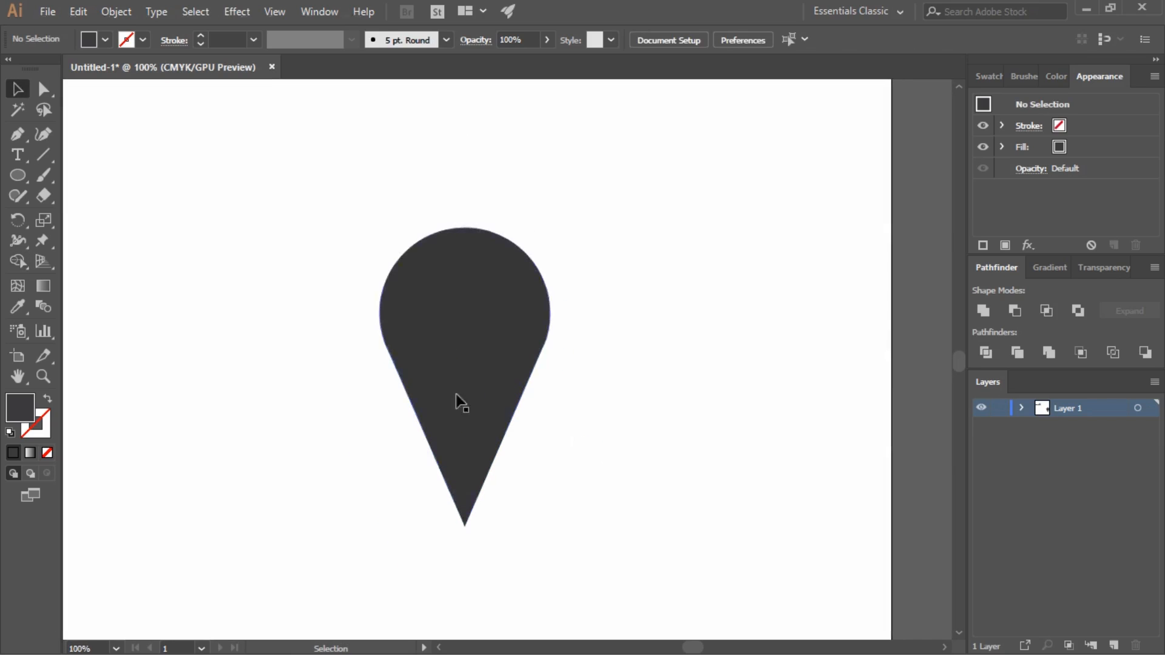
{"action": "left_click", "coordinate": [439, 363]}
{"action": "left_click", "coordinate": [641, 398]}
{"action": "scroll", "coordinate": [598, 408], "scroll_direction": "down", "scroll_amount": 2}
{"action": "scroll", "coordinate": [598, 408], "scroll_direction": "up", "scroll_amount": 1}
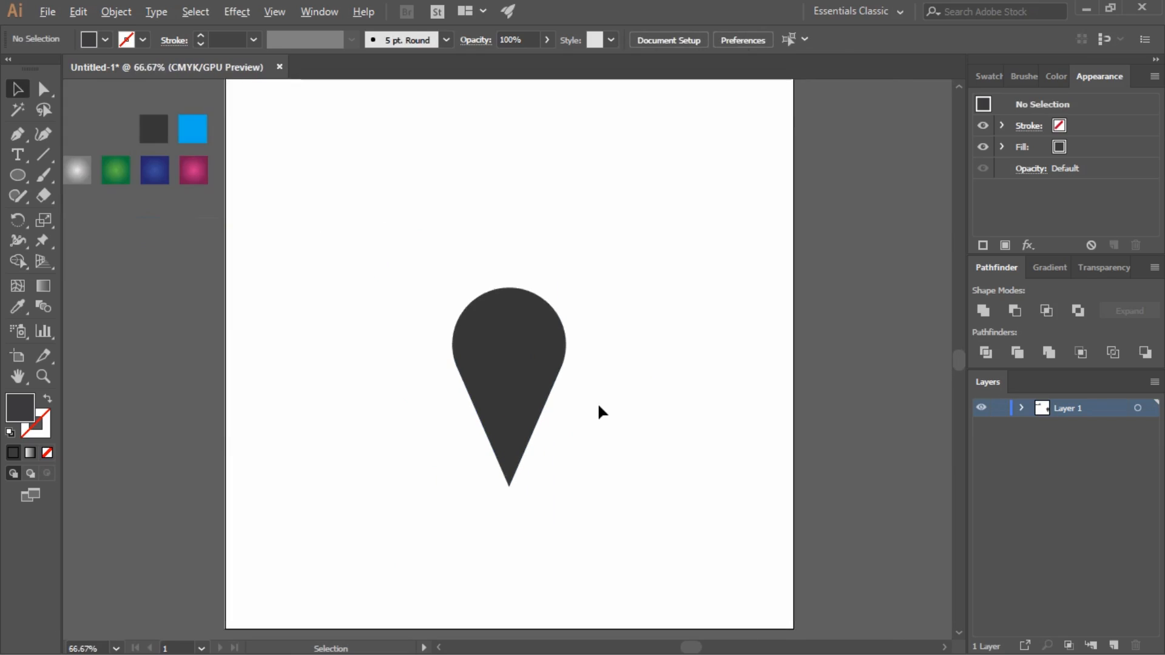
{"action": "left_click", "coordinate": [533, 396]}
{"action": "left_click", "coordinate": [392, 264]}
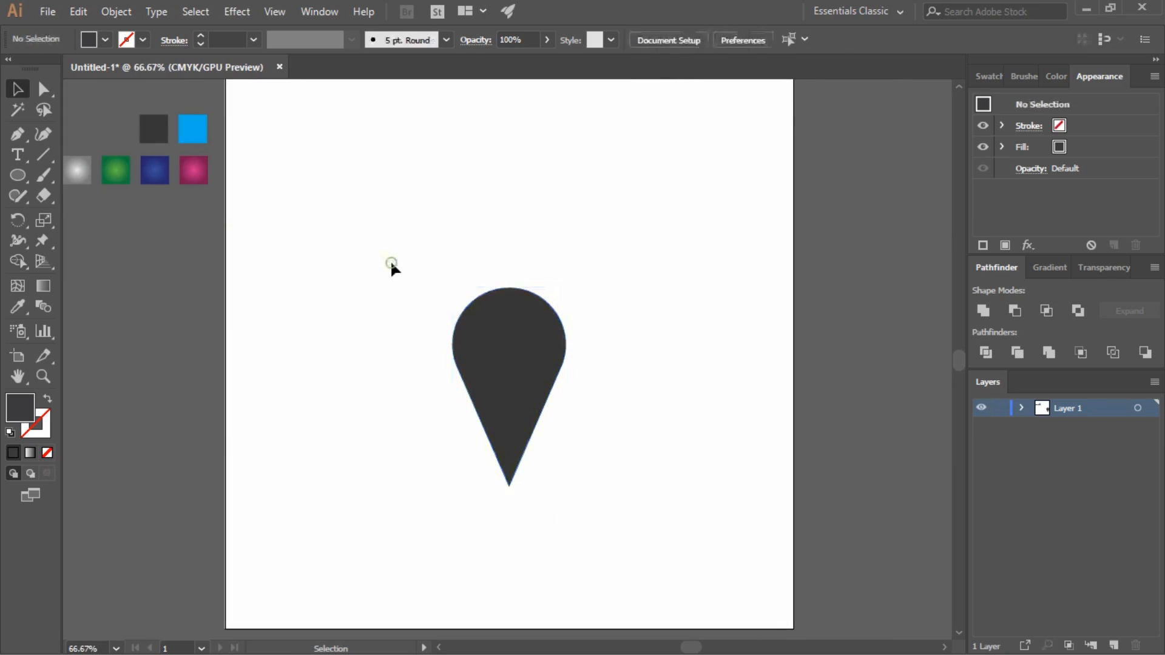
{"action": "left_click", "coordinate": [513, 359]}
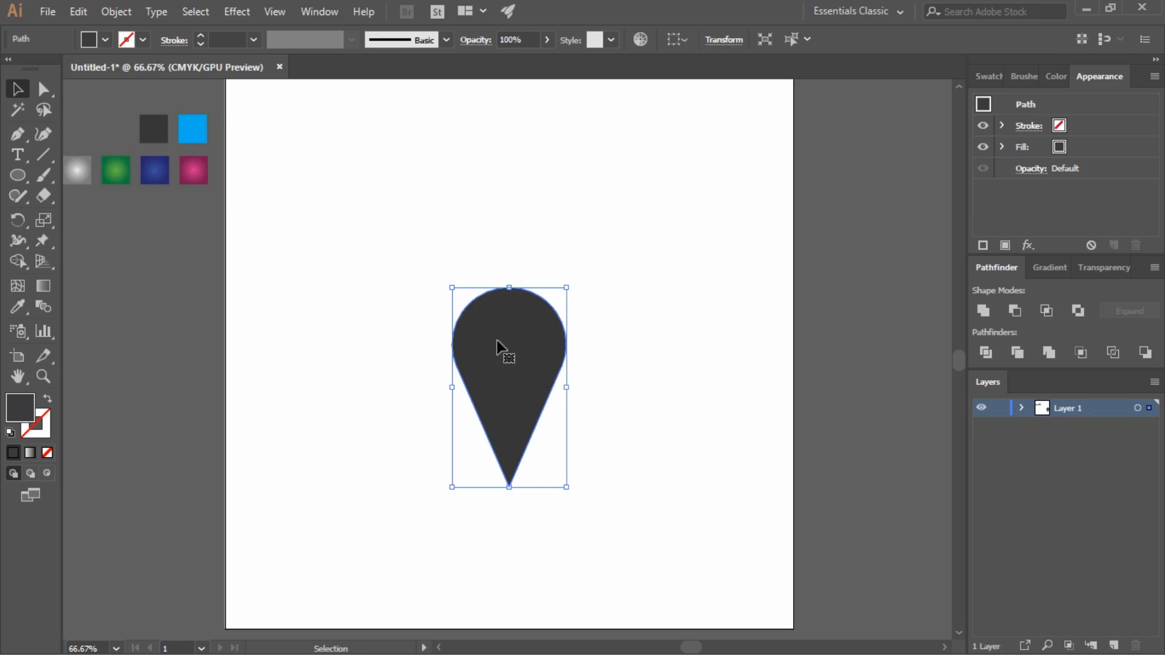
{"action": "key", "text": "ctrl+a"}
{"action": "left_click", "coordinate": [681, 351]}
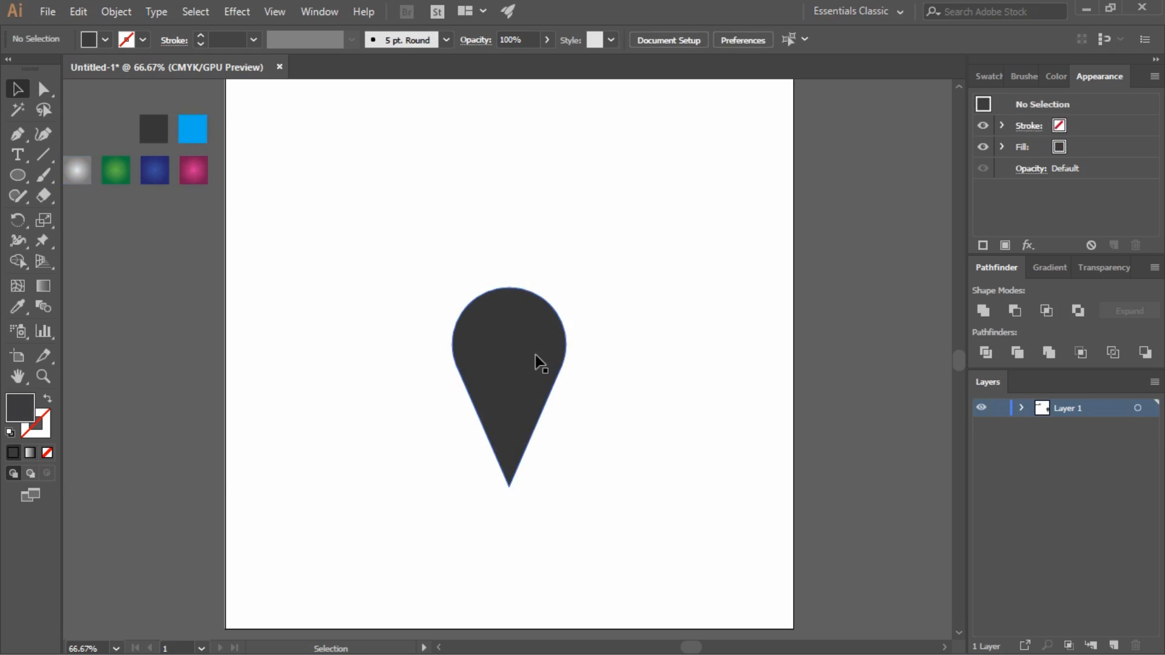
Step: Move the teardrop into the artboard's upper right area and deselect it
{"action": "left_click", "coordinate": [539, 361]}
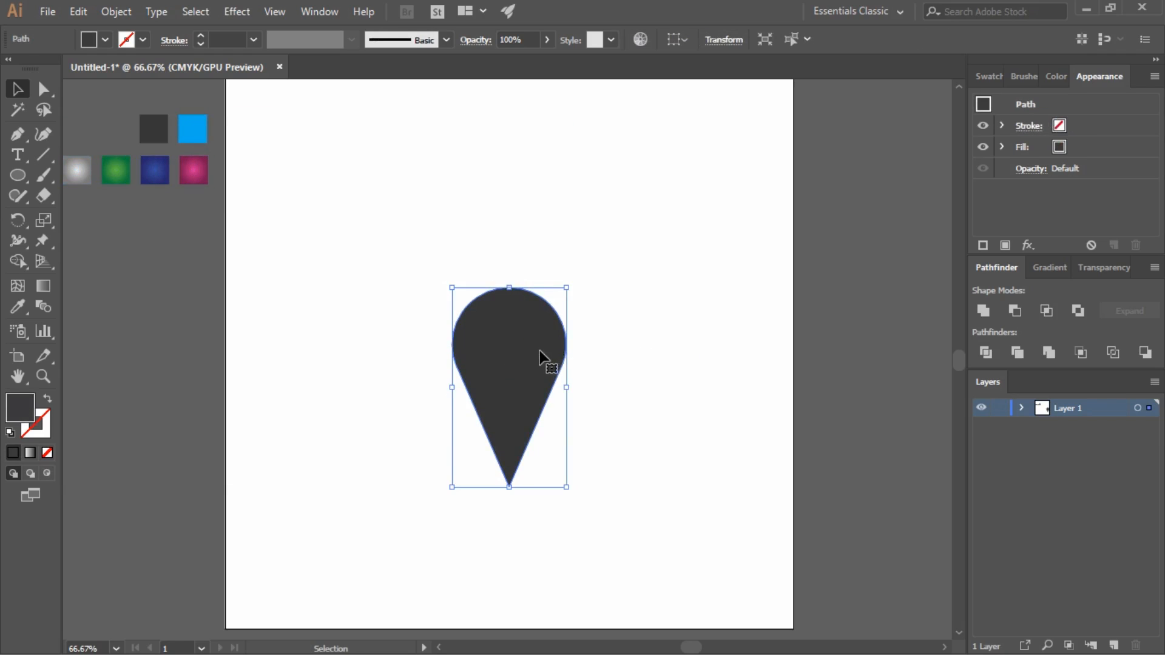
{"action": "left_click_drag", "start_coordinate": [539, 352], "coordinate": [693, 225]}
{"action": "left_click", "coordinate": [627, 274]}
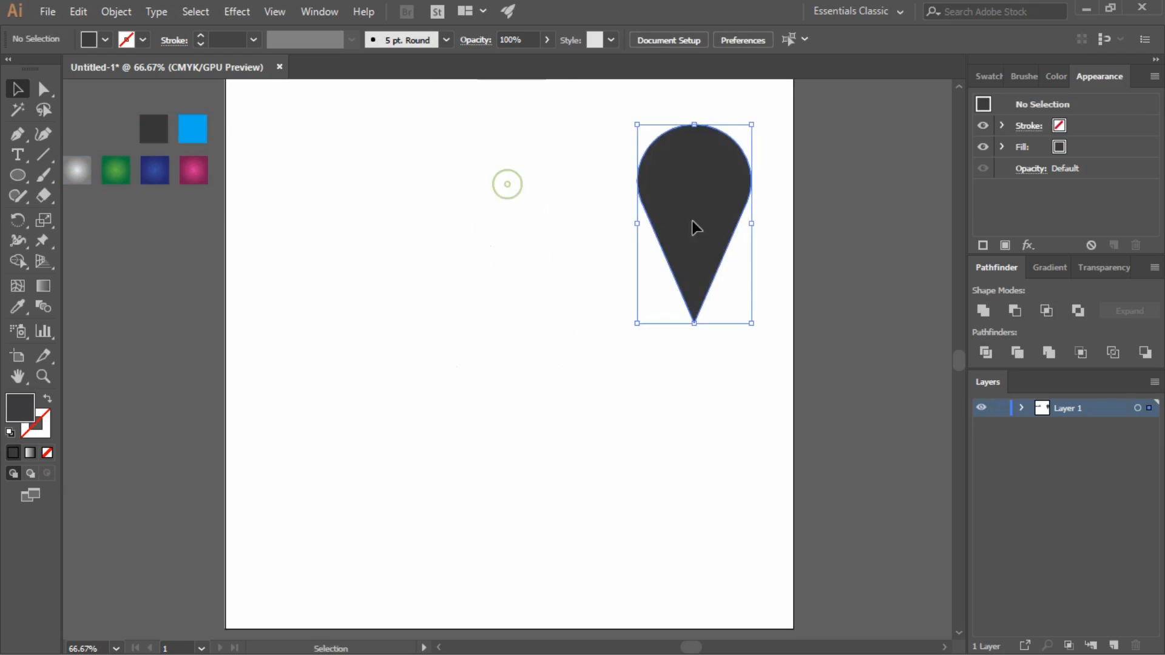
{"action": "left_click", "coordinate": [470, 434]}
Step: Create a 30 × 30 px circle at the artboard's centre and deselect it
{"action": "left_click", "coordinate": [18, 175]}
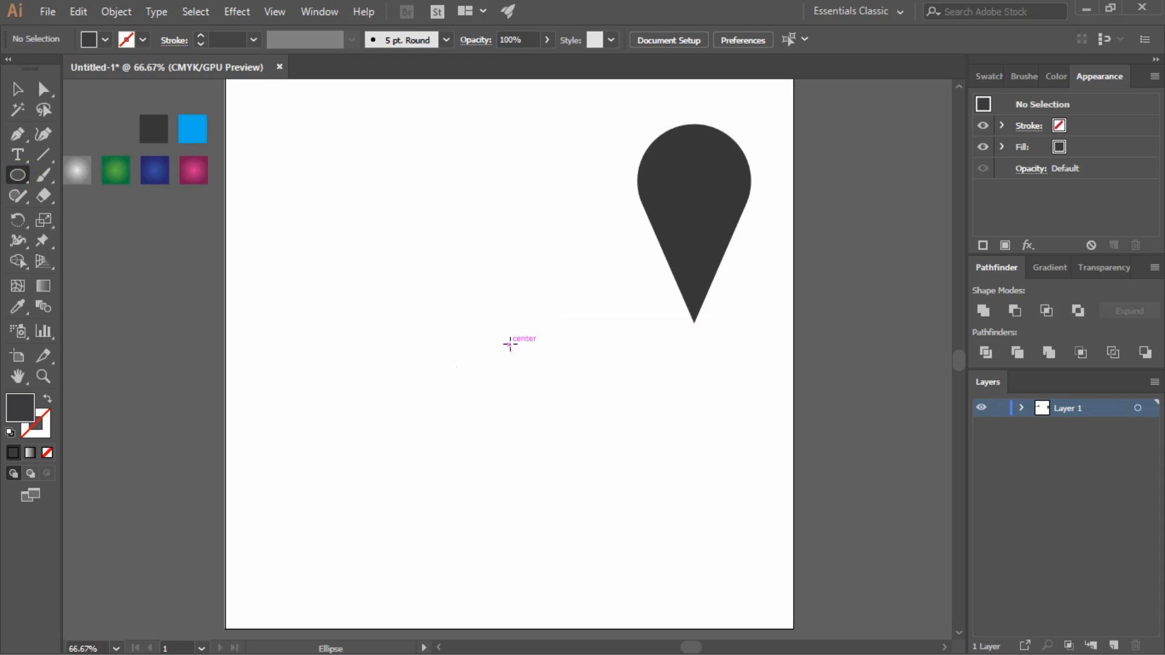
{"action": "left_click", "coordinate": [509, 343]}
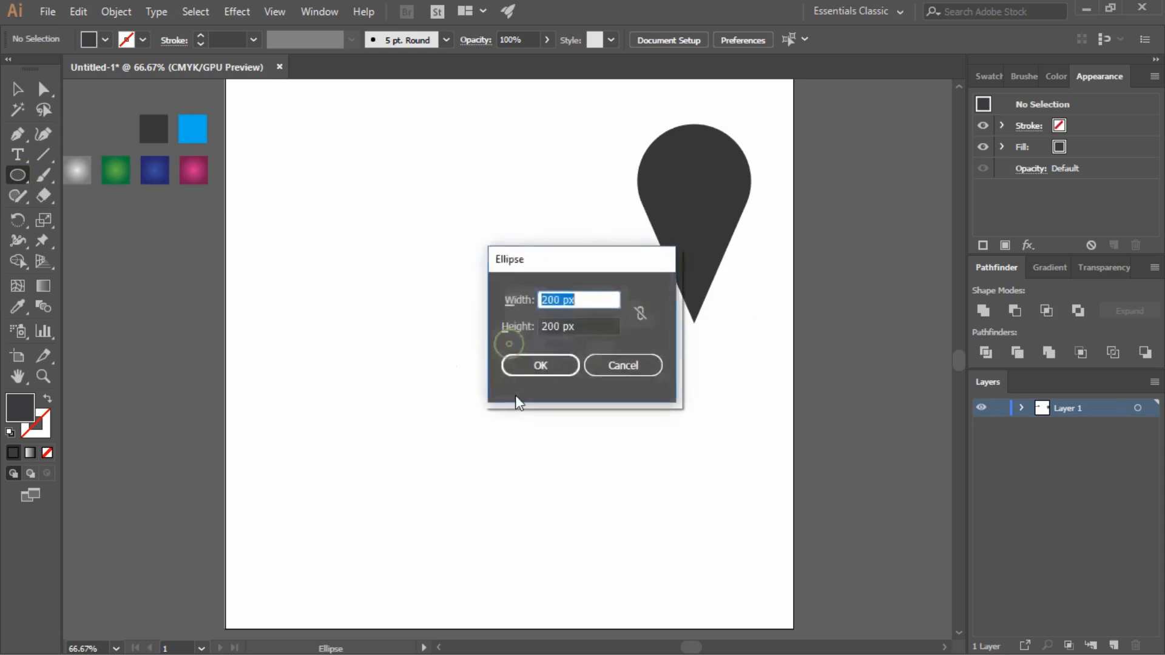
{"action": "type", "text": "30"}
{"action": "key", "text": "Tab"}
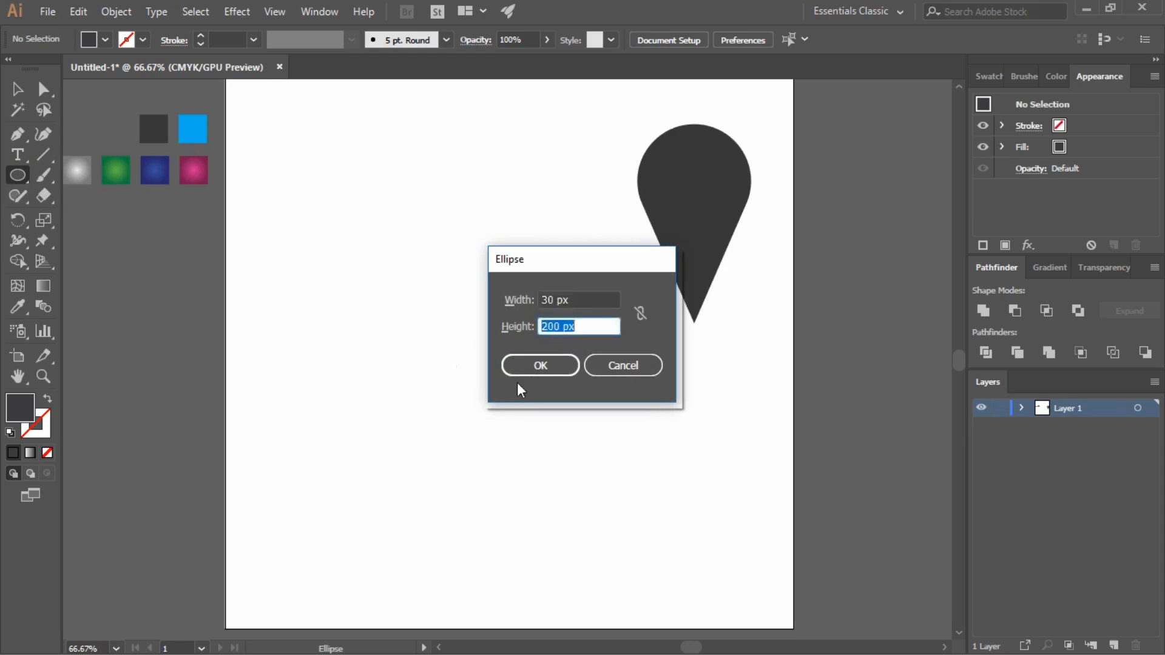
{"action": "type", "text": "30"}
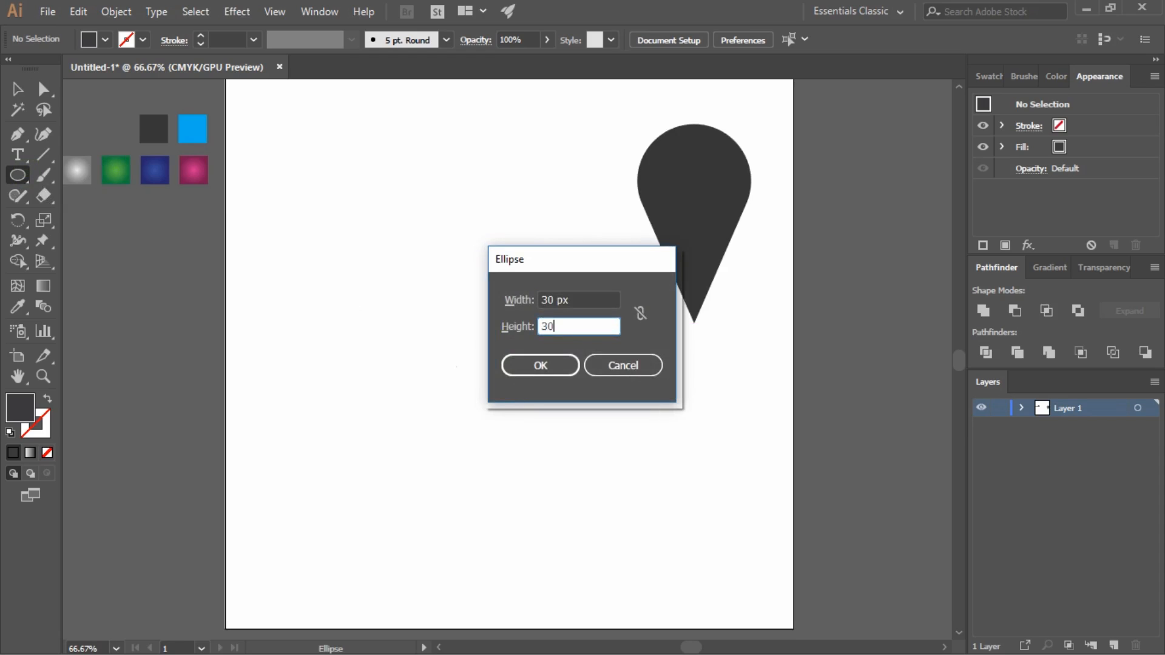
{"action": "left_click", "coordinate": [541, 365]}
{"action": "key", "text": "v"}
{"action": "left_click", "coordinate": [529, 414]}
Step: Give the small centre circle a black stroke and deselect it
{"action": "left_click_drag", "start_coordinate": [472, 334], "coordinate": [542, 386]}
{"action": "left_click", "coordinate": [104, 40]}
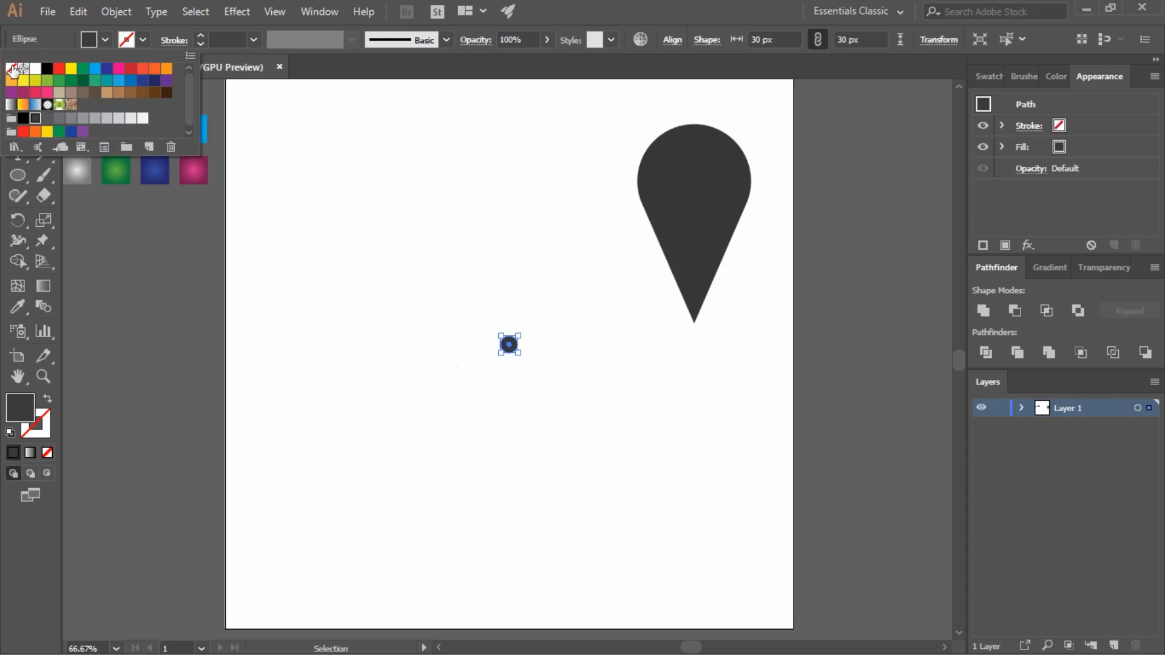
{"action": "left_click", "coordinate": [143, 40]}
{"action": "left_click", "coordinate": [143, 40]}
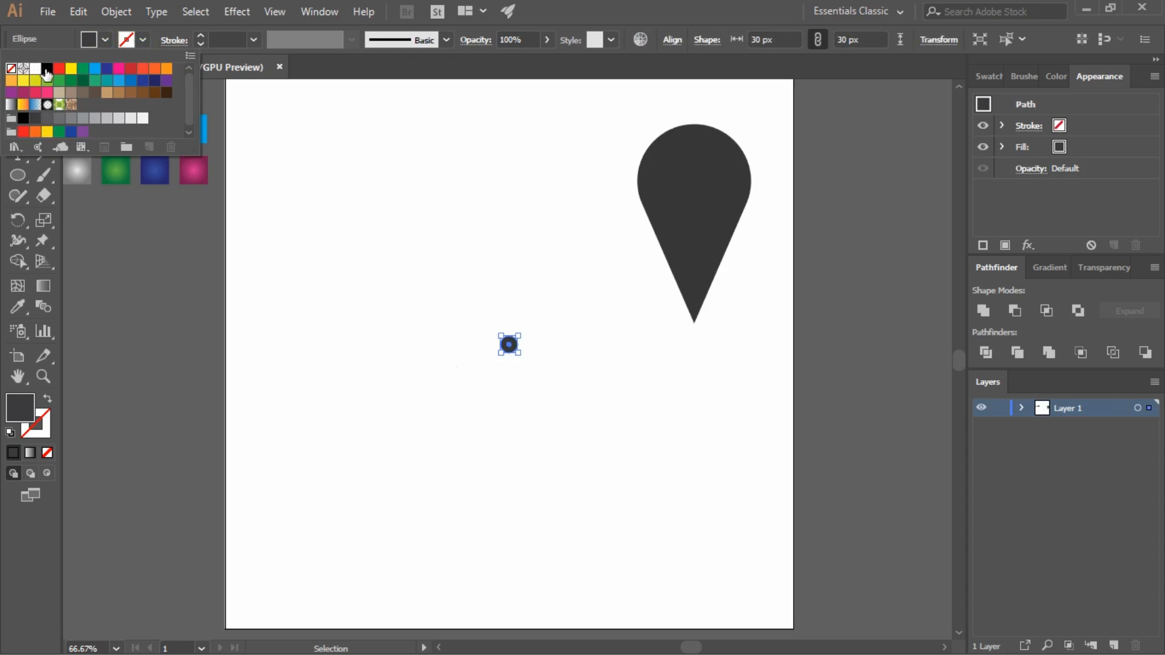
{"action": "left_click", "coordinate": [47, 72]}
{"action": "left_click", "coordinate": [369, 299]}
Step: Find and delete the stray invisible path left just below the small centre circle
{"action": "left_click_drag", "start_coordinate": [457, 328], "coordinate": [567, 379]}
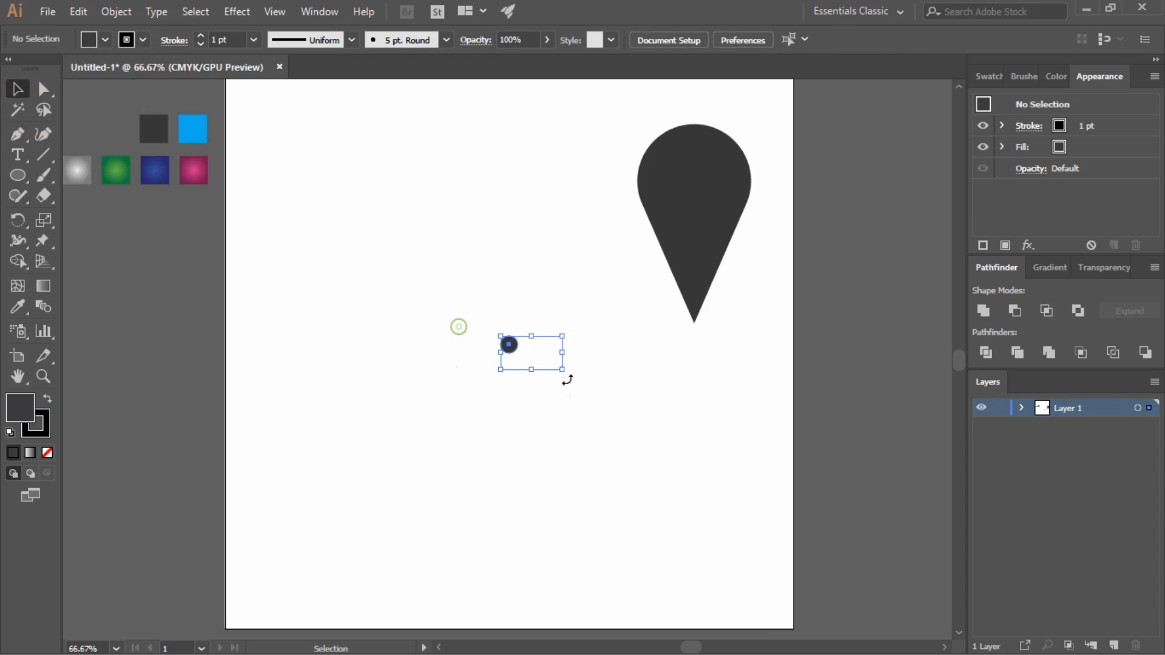
{"action": "left_click", "coordinate": [374, 304]}
{"action": "left_click_drag", "start_coordinate": [481, 330], "coordinate": [549, 387]}
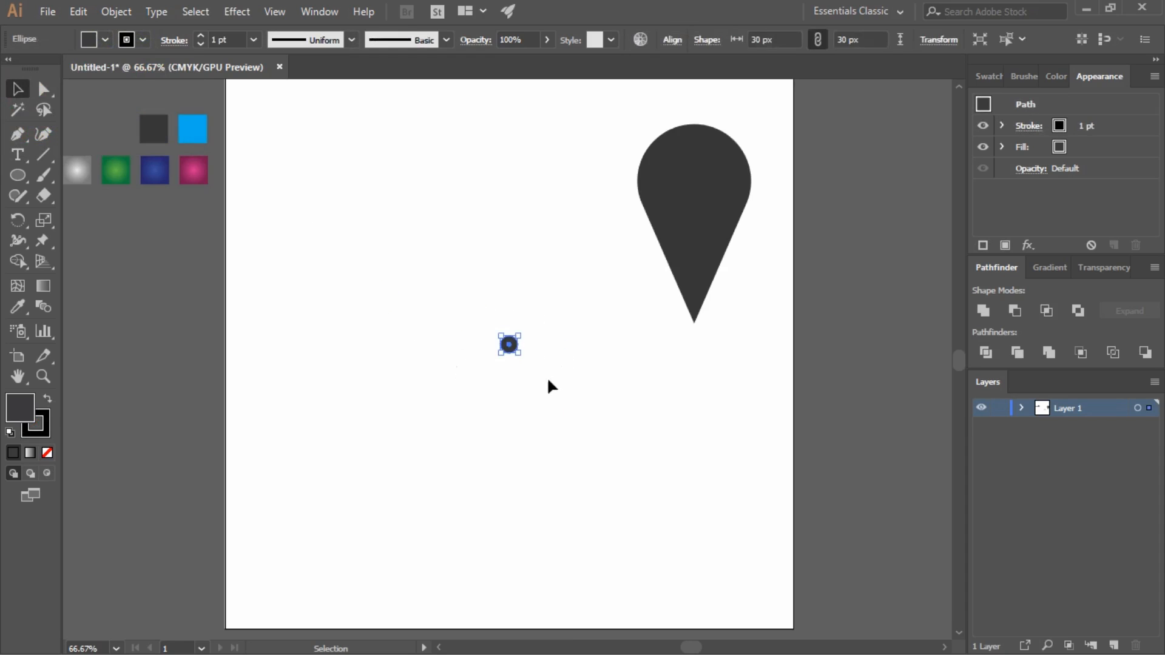
{"action": "left_click_drag", "start_coordinate": [458, 311], "coordinate": [587, 402]}
{"action": "left_click", "coordinate": [535, 367]}
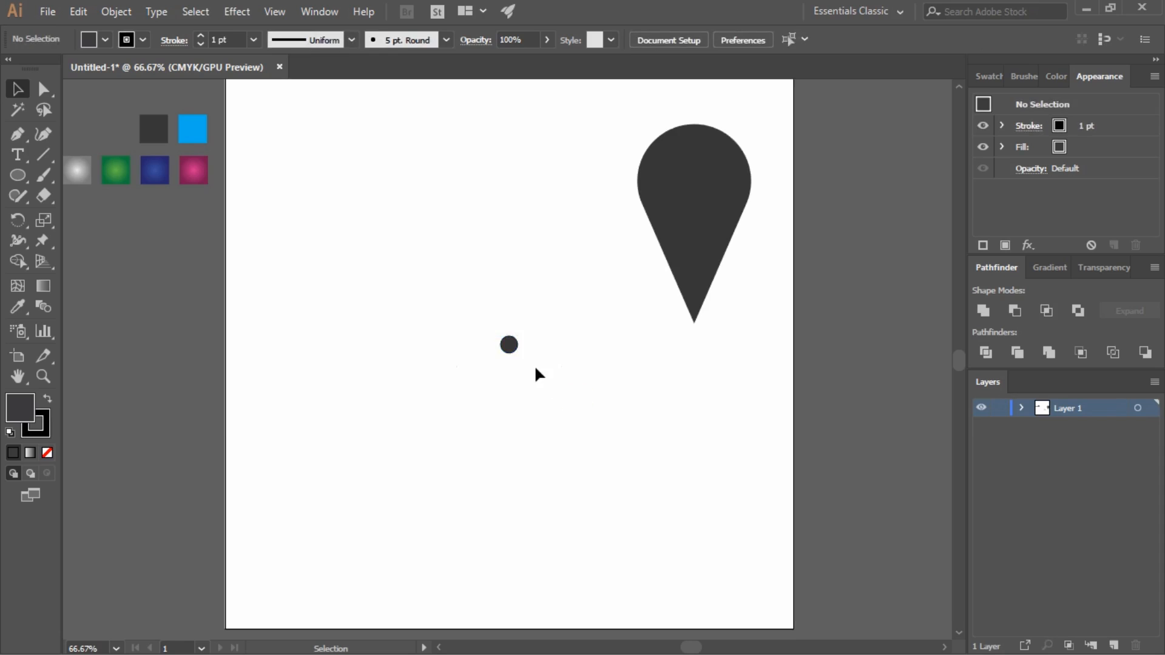
{"action": "left_click", "coordinate": [537, 332]}
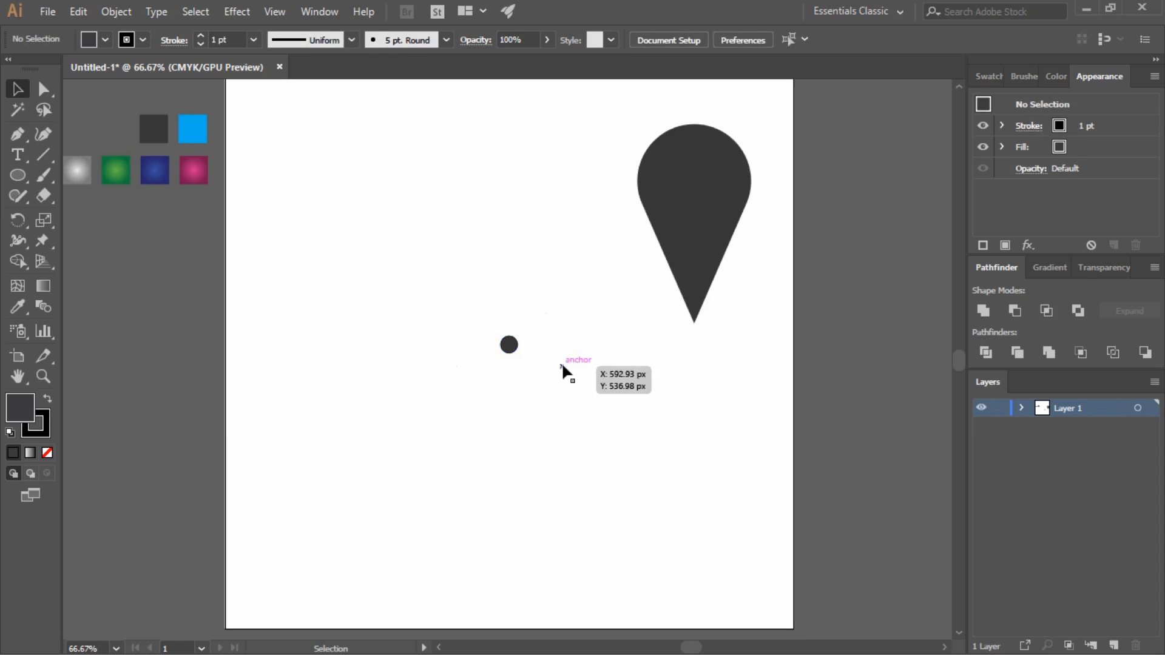
{"action": "left_click", "coordinate": [458, 365]}
{"action": "left_click", "coordinate": [489, 366]}
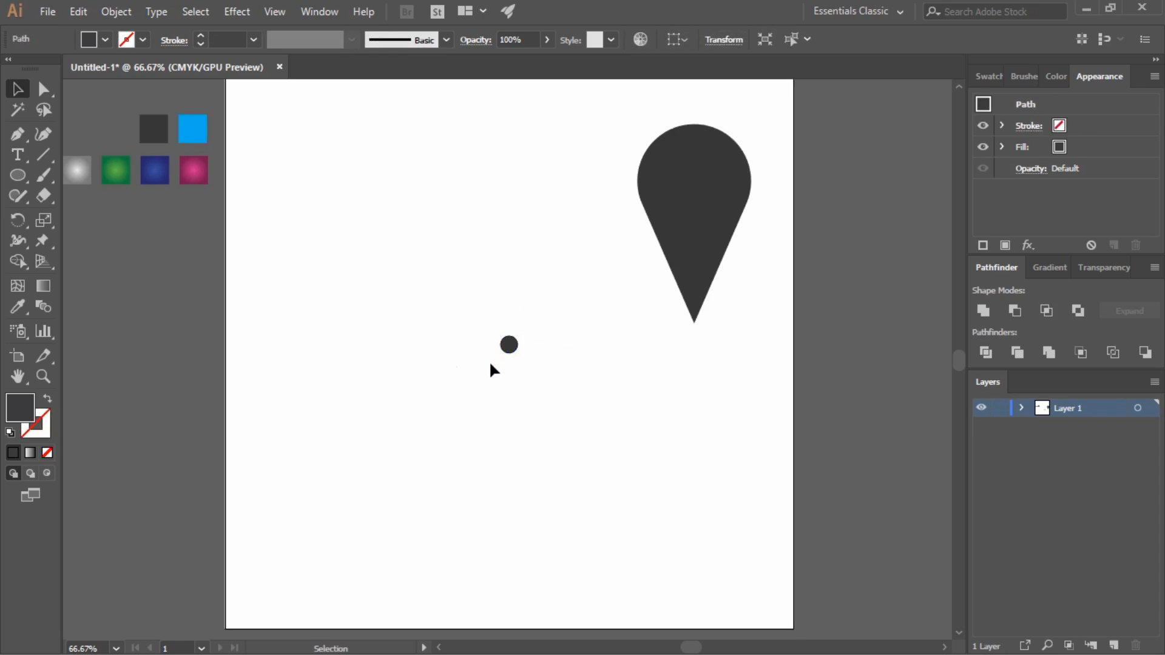
{"action": "left_click_drag", "start_coordinate": [447, 356], "coordinate": [581, 394]}
{"action": "key", "text": "Delete"}
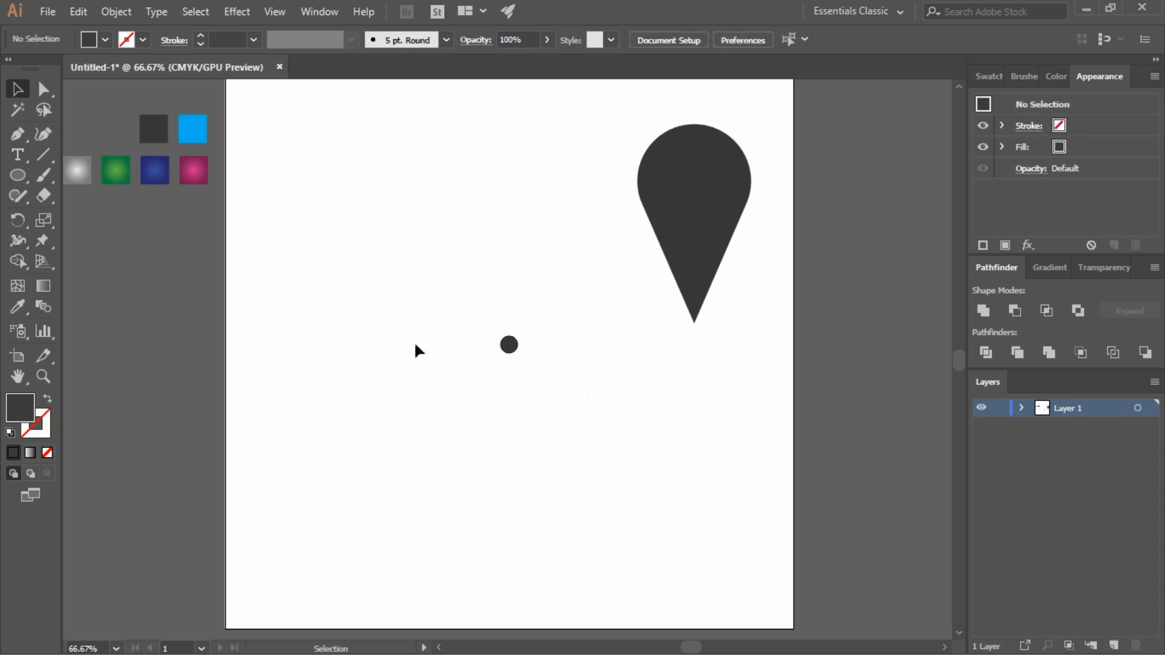
Step: Set the small centre circle's fill to none and deselect it
{"action": "left_click_drag", "start_coordinate": [411, 333], "coordinate": [565, 396]}
{"action": "left_click", "coordinate": [566, 398]}
{"action": "left_click_drag", "start_coordinate": [442, 290], "coordinate": [564, 394]}
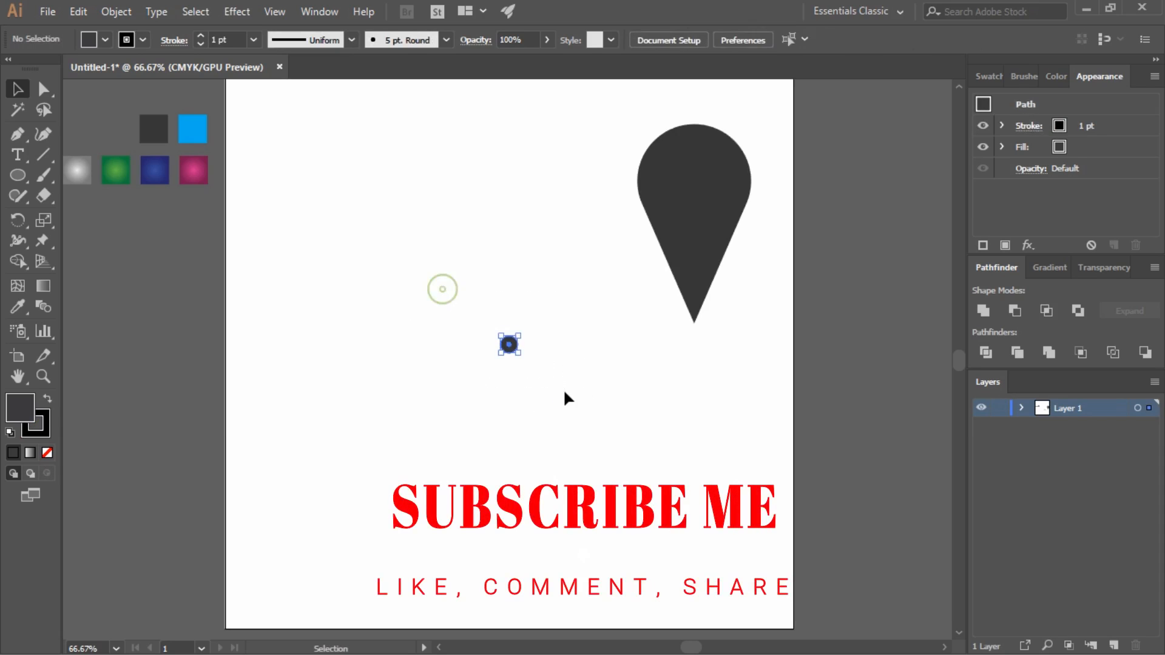
{"action": "left_click", "coordinate": [104, 40]}
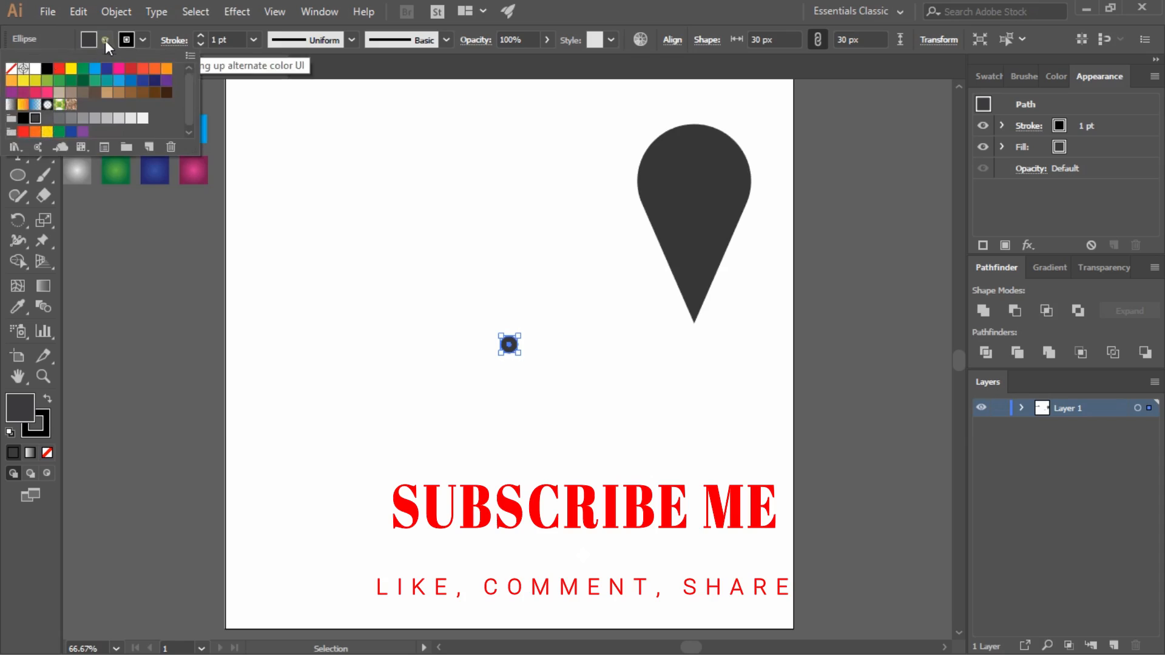
{"action": "left_click", "coordinate": [13, 71]}
{"action": "left_click", "coordinate": [434, 402]}
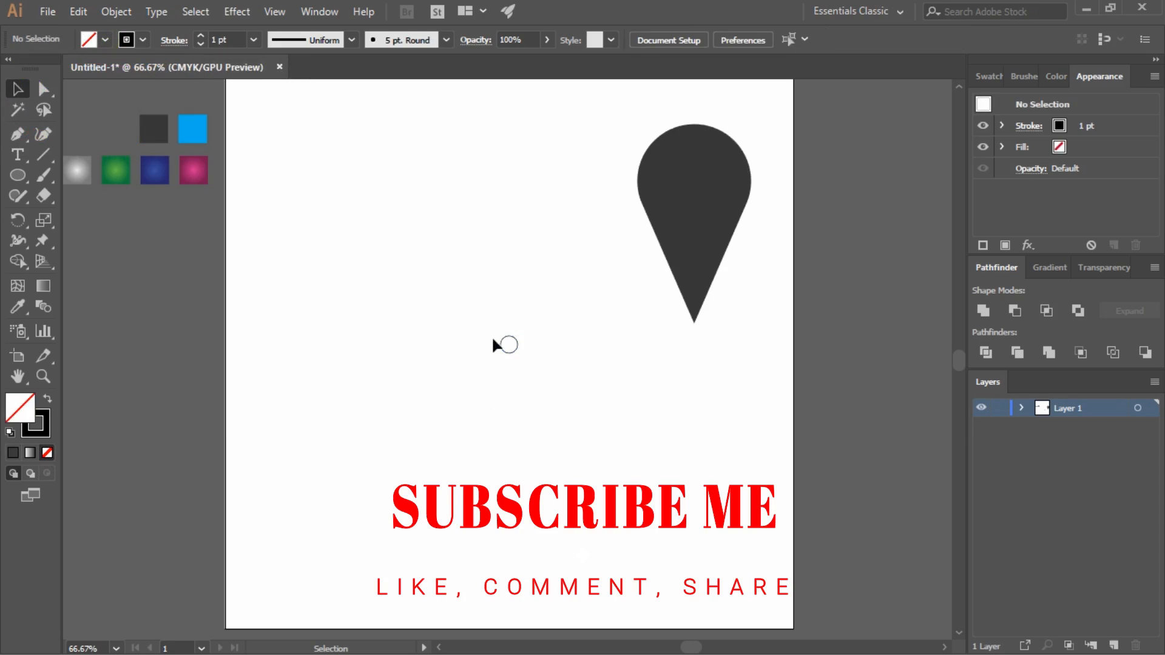
Step: Move the teardrop directly above the small circle so its tip touches the circle's top, and reselect the teardrop
{"action": "left_click_drag", "start_coordinate": [699, 261], "coordinate": [513, 270]}
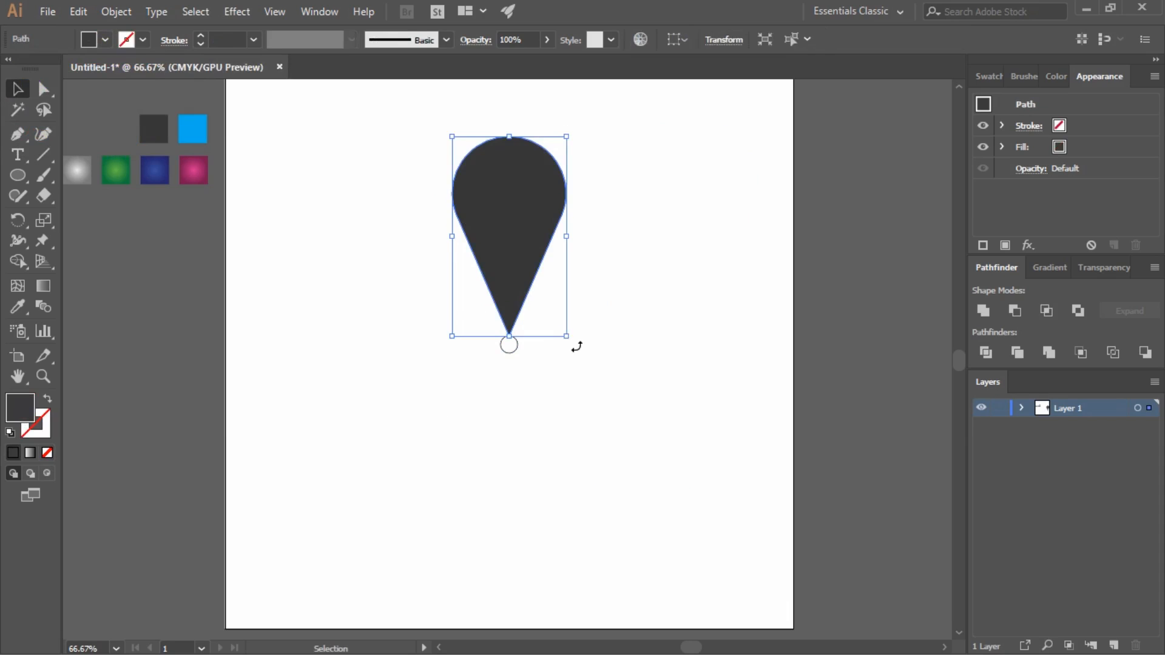
{"action": "left_click", "coordinate": [592, 386]}
{"action": "key", "text": "space"}
{"action": "left_click_drag", "start_coordinate": [583, 311], "coordinate": [584, 384]}
{"action": "left_click", "coordinate": [531, 340]}
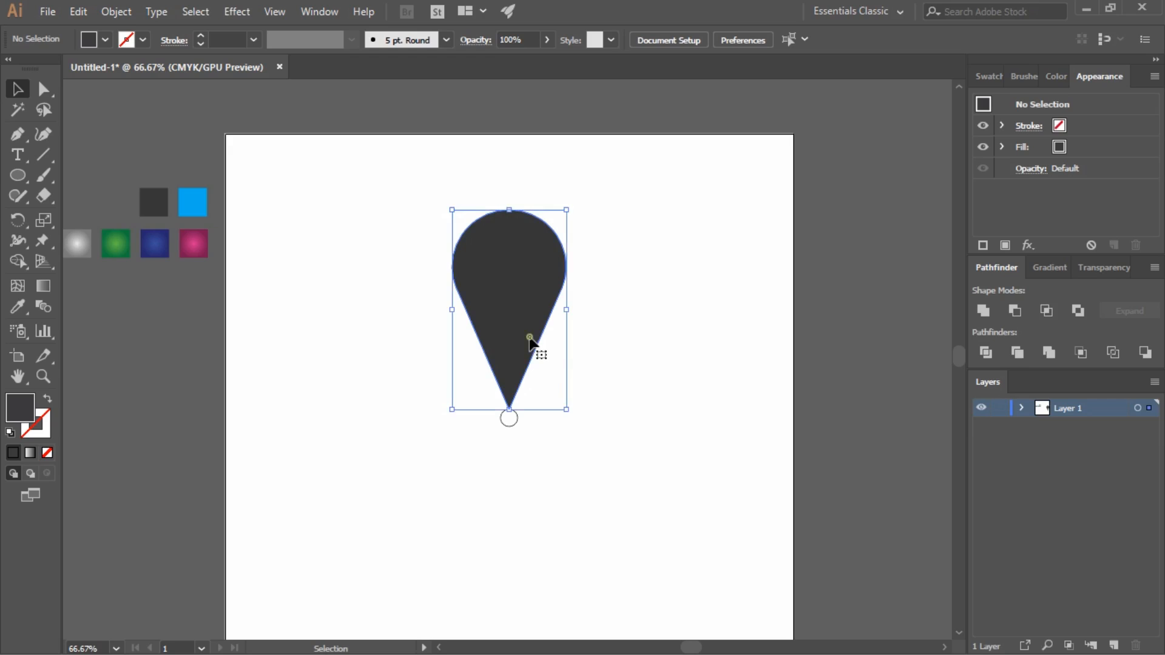
Step: Fill the dark teardrop with the red radial gradient sampled from the red sample square beside the artboard, and reselect it
{"action": "key", "text": "space"}
{"action": "left_click_drag", "start_coordinate": [357, 427], "coordinate": [438, 422]}
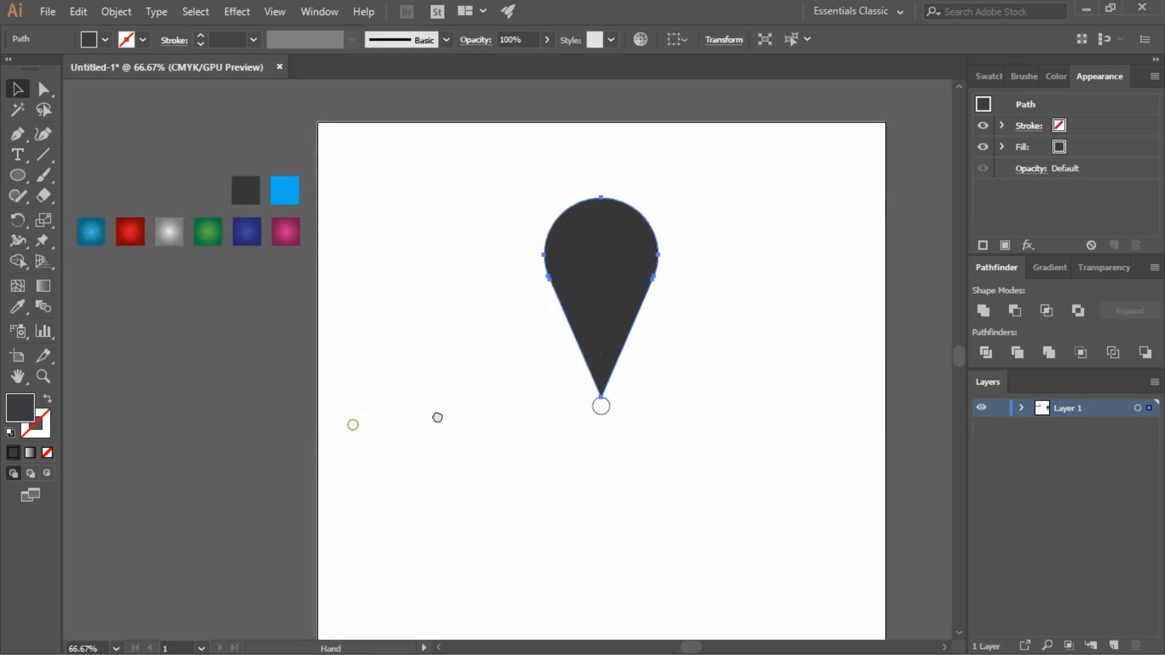
{"action": "key", "text": "i"}
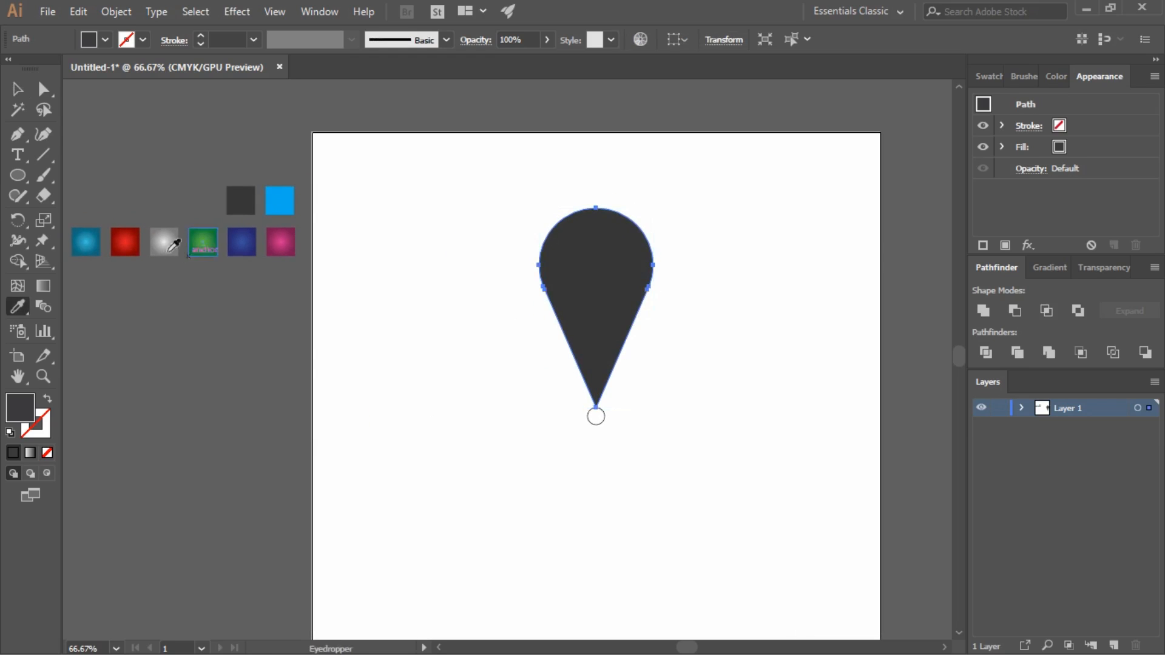
{"action": "left_click", "coordinate": [137, 240]}
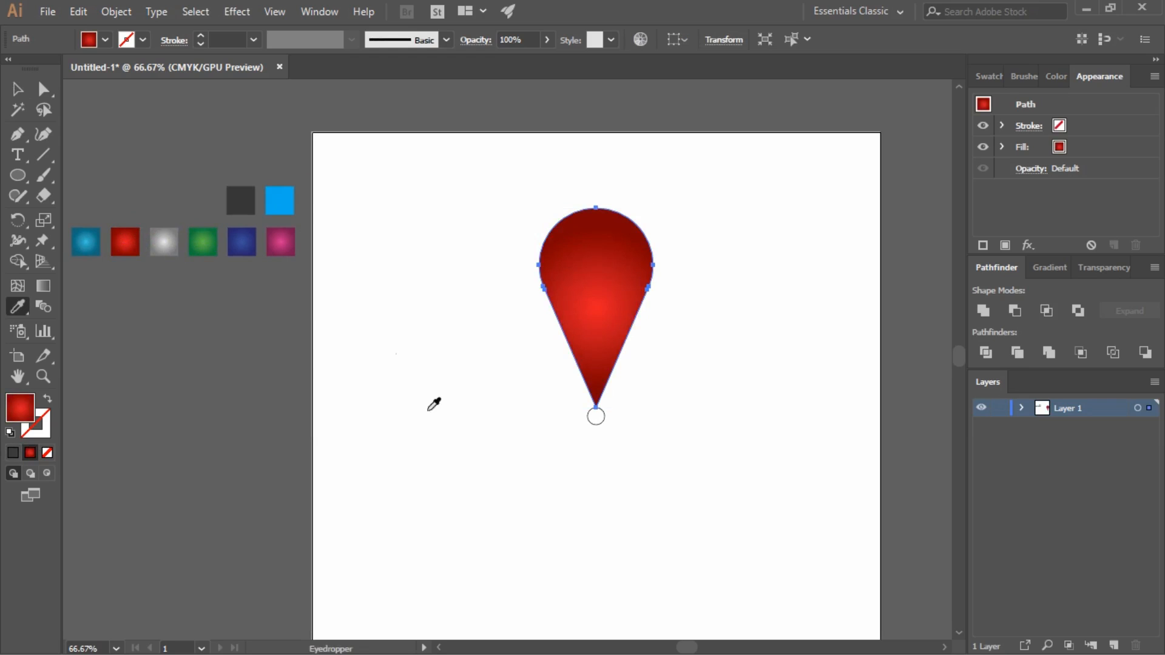
{"action": "key", "text": "v"}
{"action": "left_click", "coordinate": [484, 463]}
{"action": "left_click", "coordinate": [609, 330]}
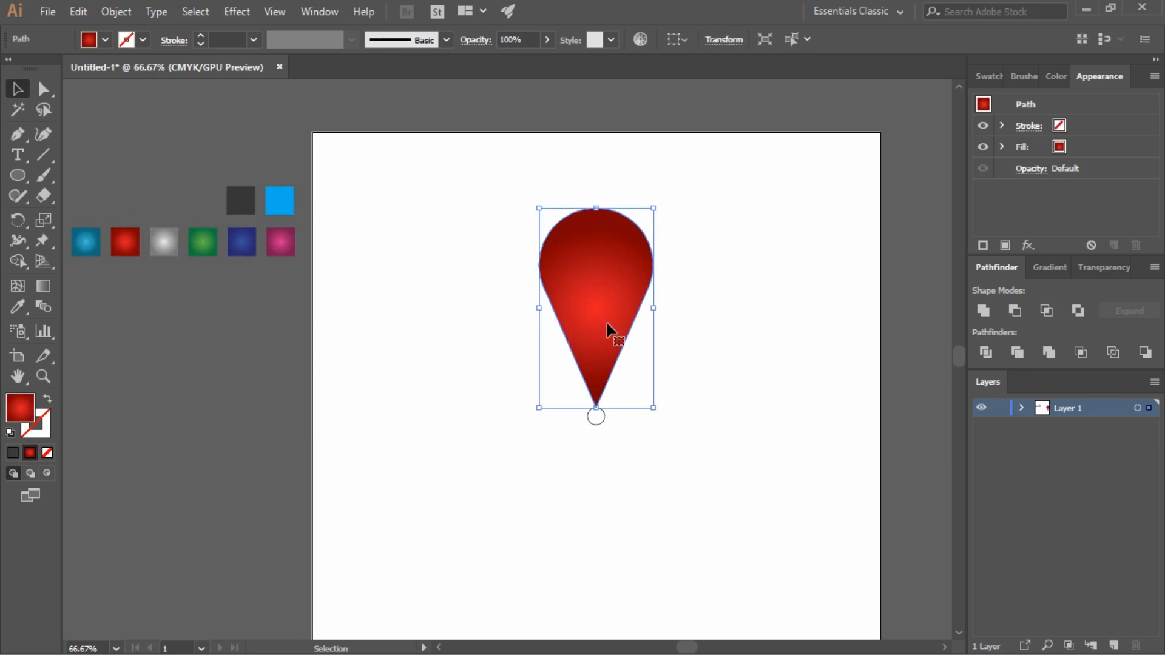
Step: Copy the red teardrop and paste the duplicate directly in front of it
{"action": "left_click", "coordinate": [78, 11]}
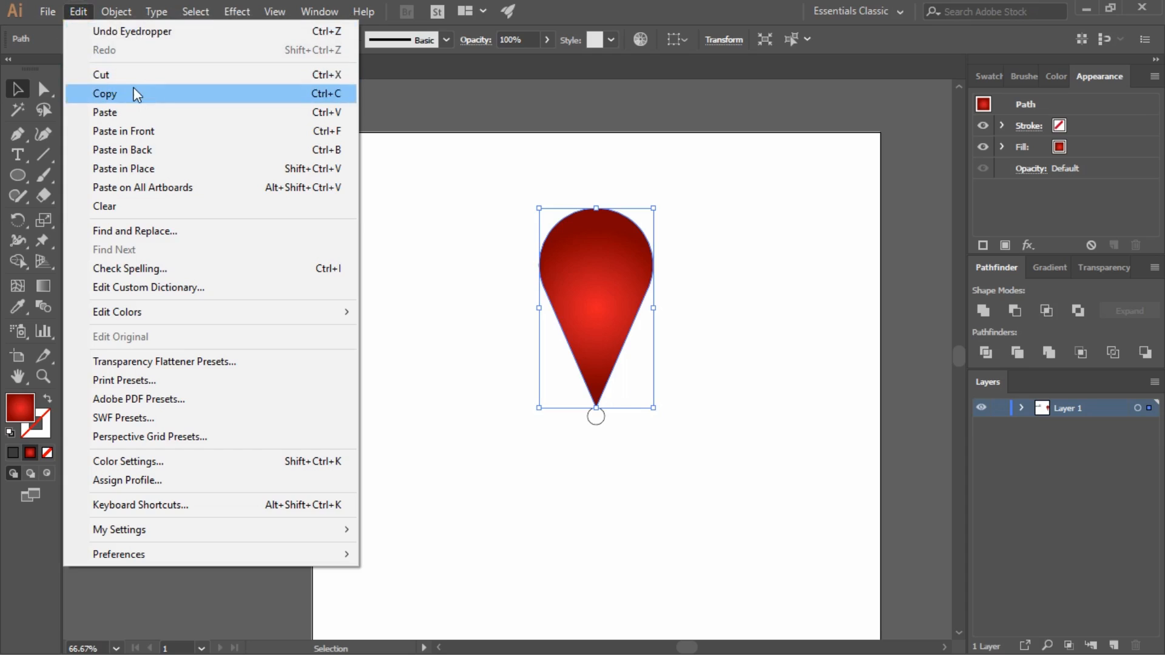
{"action": "left_click", "coordinate": [139, 96]}
{"action": "left_click", "coordinate": [77, 12]}
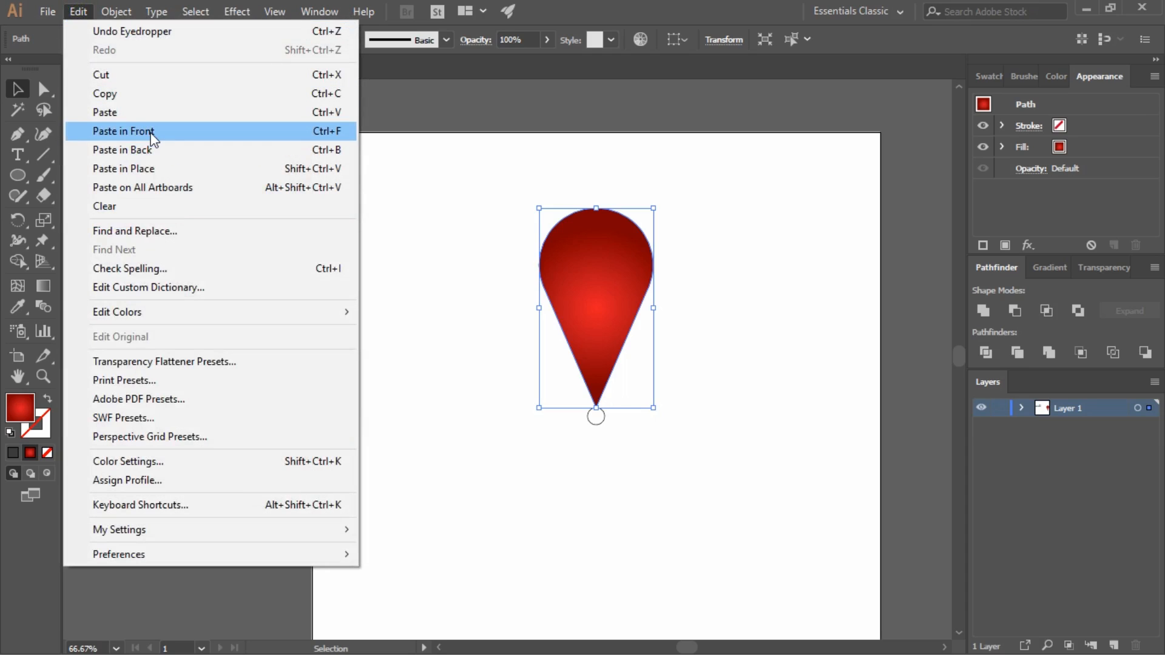
{"action": "left_click", "coordinate": [150, 131]}
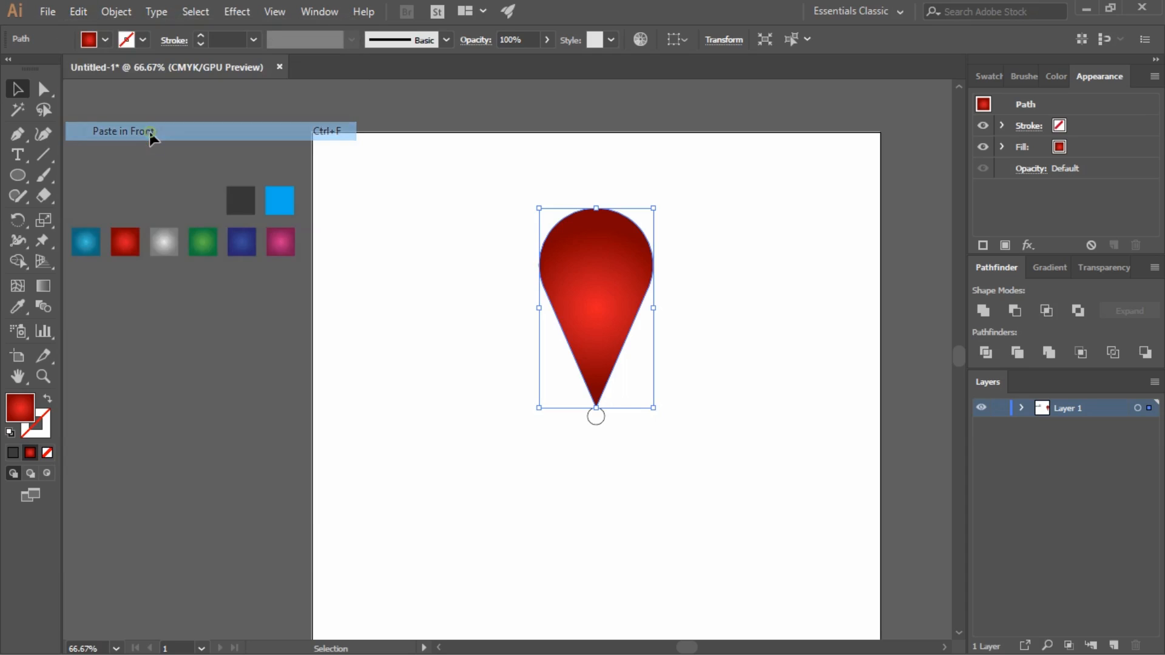
Step: Expand Layer 1, hide the lower teardrop copy and deselect everything
{"action": "left_click", "coordinate": [1021, 407]}
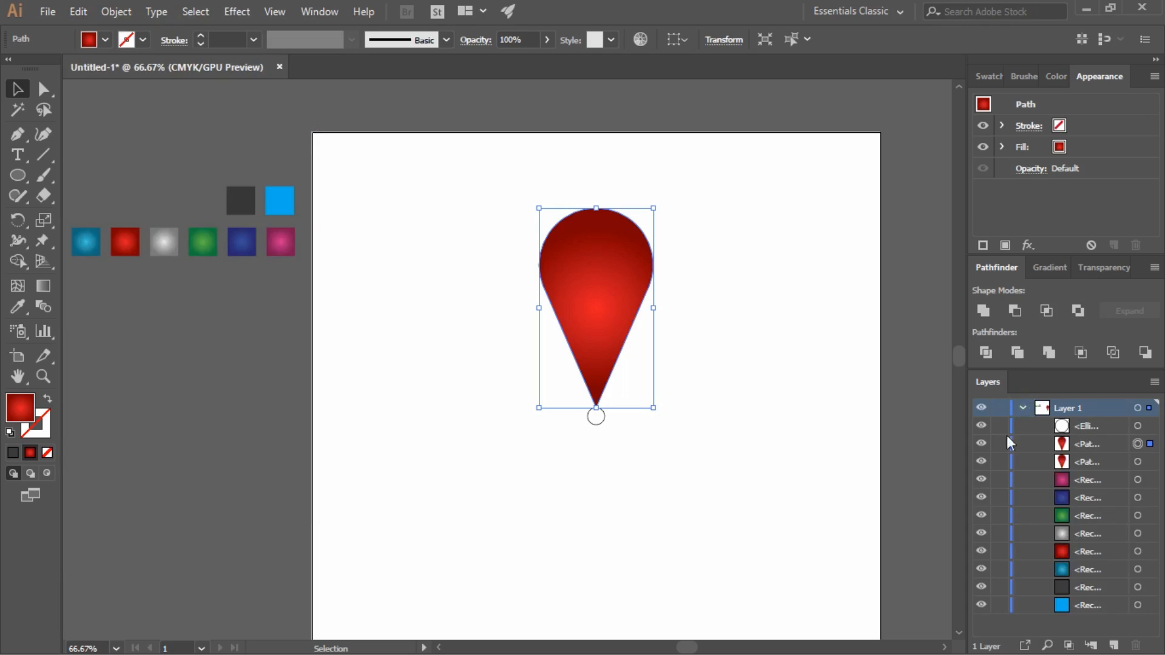
{"action": "left_click", "coordinate": [981, 462]}
{"action": "left_click", "coordinate": [678, 346]}
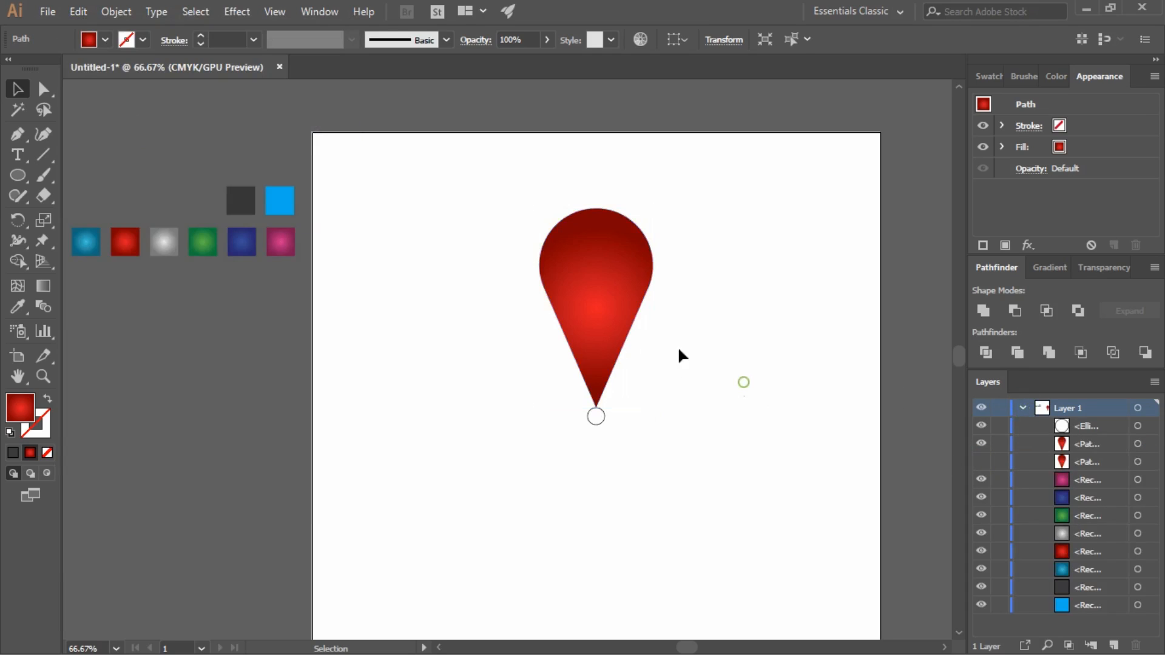
Step: Split the visible teardrop into two halves with the Scissors tool, cutting at its top anchor and its bottom tip
{"action": "left_click", "coordinate": [587, 312]}
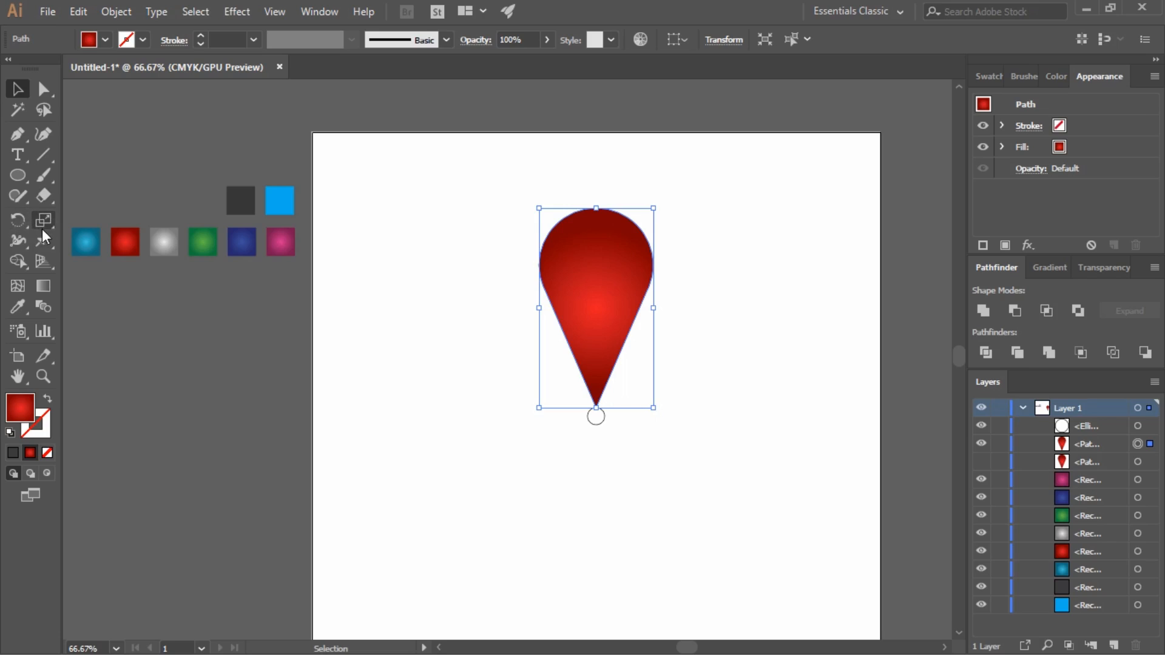
{"action": "left_click", "coordinate": [46, 199]}
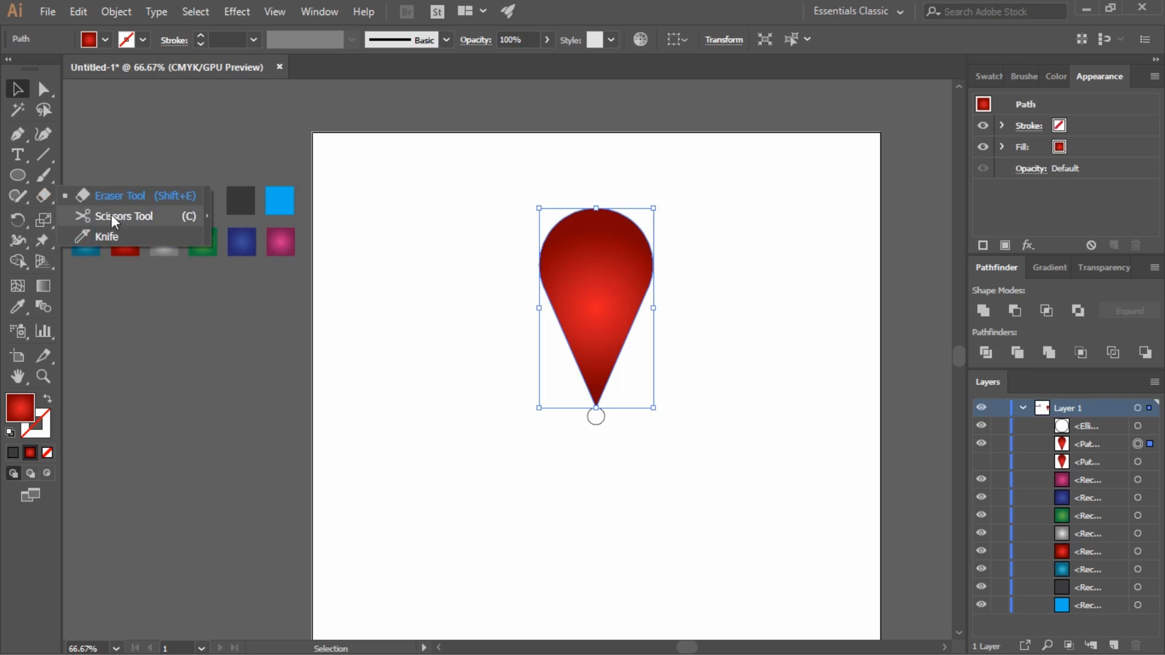
{"action": "left_click", "coordinate": [127, 216]}
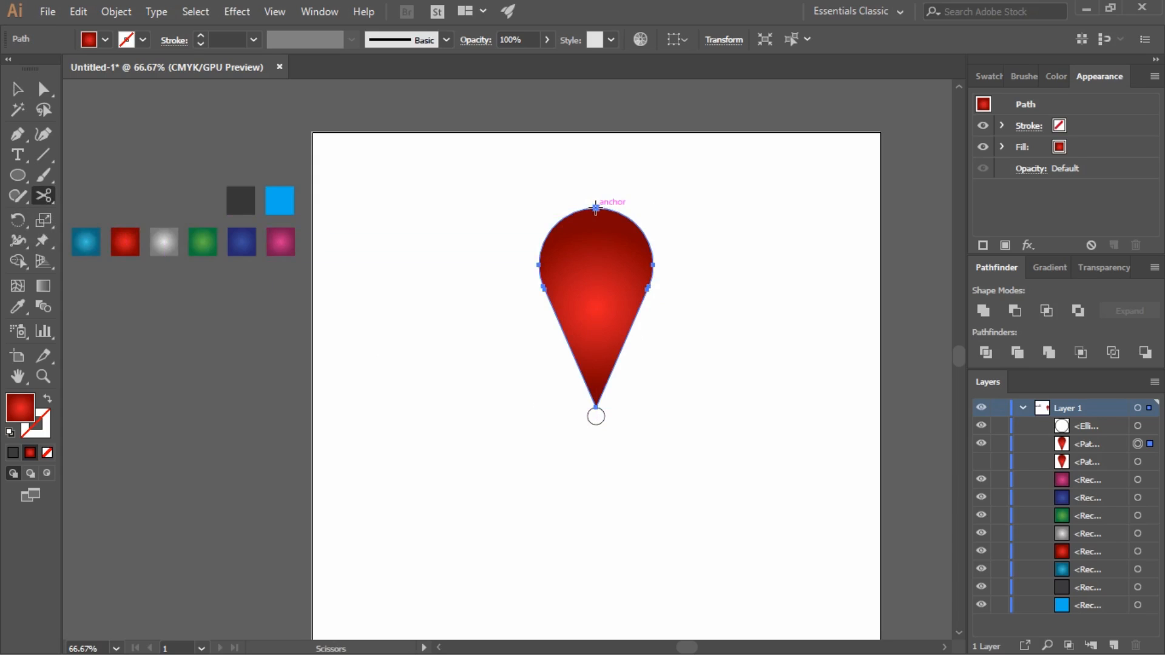
{"action": "left_click", "coordinate": [595, 208]}
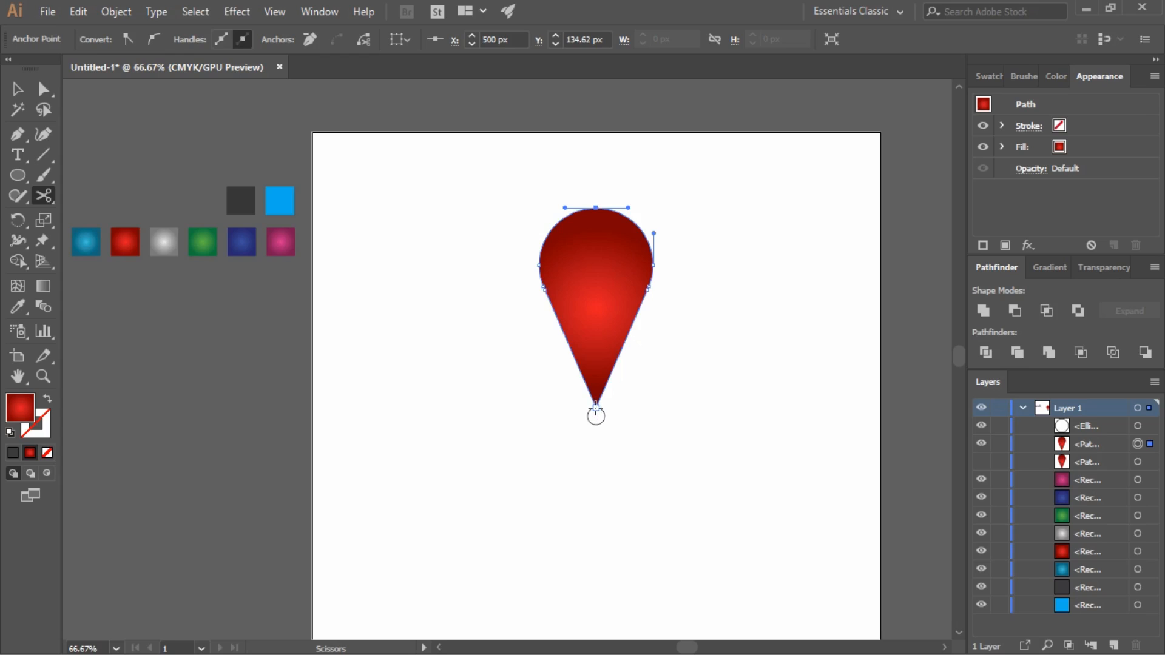
{"action": "left_click", "coordinate": [596, 406]}
{"action": "key", "text": "v"}
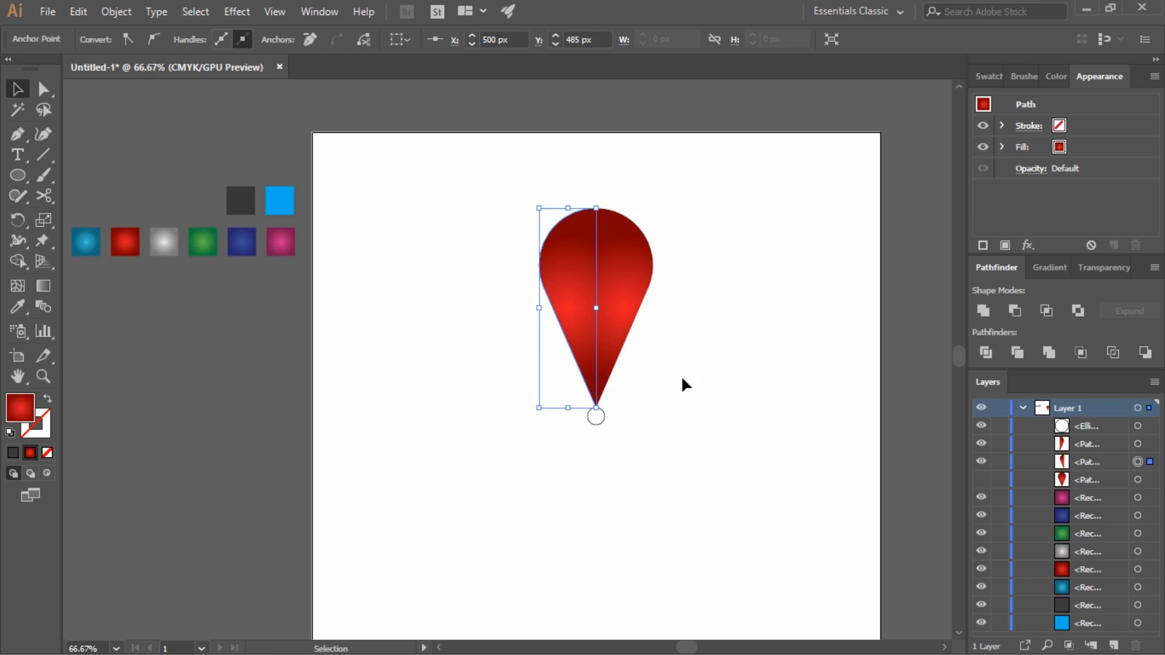
Step: Separate and delete the teardrop's right half, and show the hidden full teardrop behind the left half again
{"action": "left_click", "coordinate": [681, 377]}
{"action": "left_click", "coordinate": [615, 299]}
{"action": "left_click", "coordinate": [568, 290]}
{"action": "left_click", "coordinate": [686, 313]}
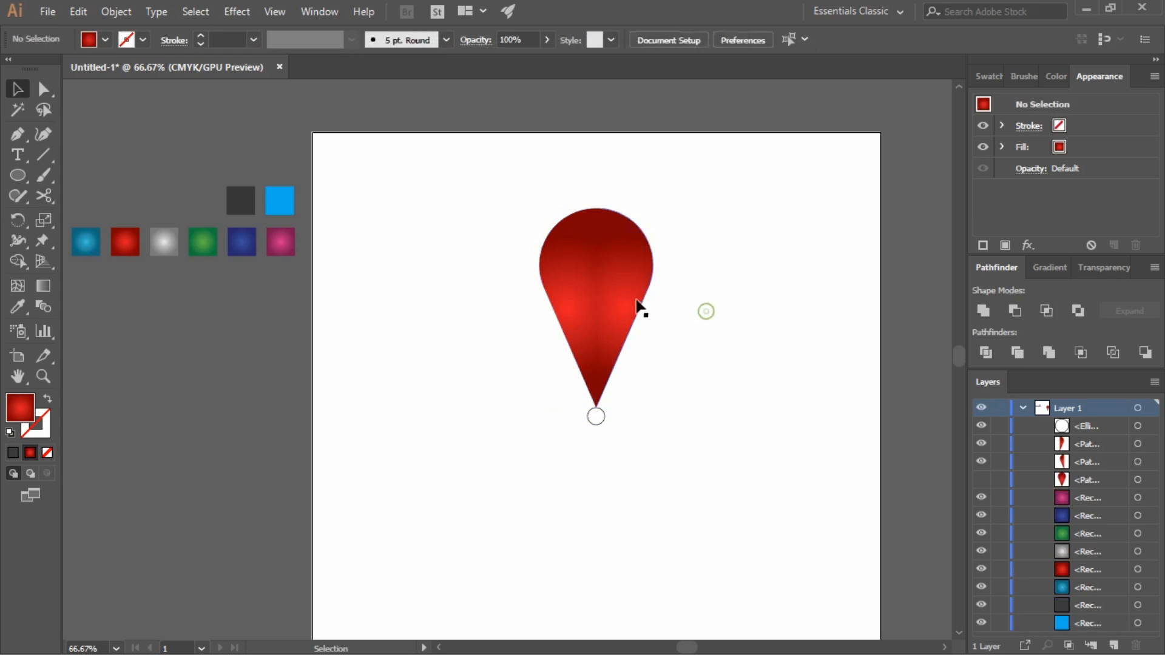
{"action": "left_click_drag", "start_coordinate": [624, 297], "coordinate": [820, 300]}
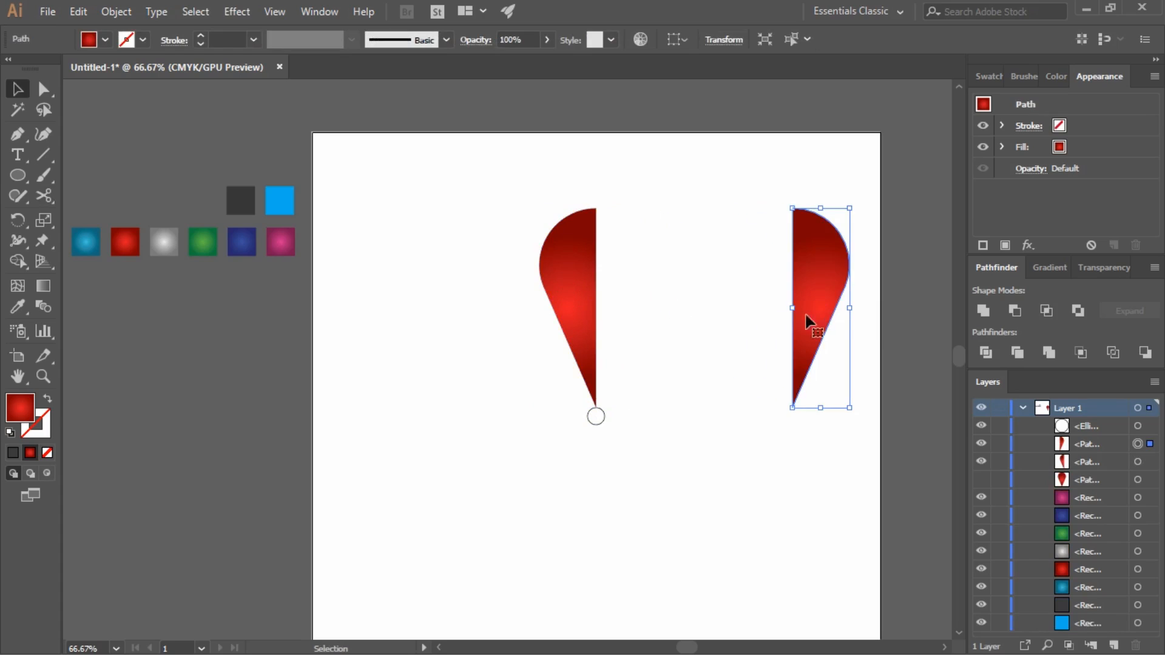
{"action": "left_click", "coordinate": [677, 338]}
{"action": "left_click", "coordinate": [980, 480]}
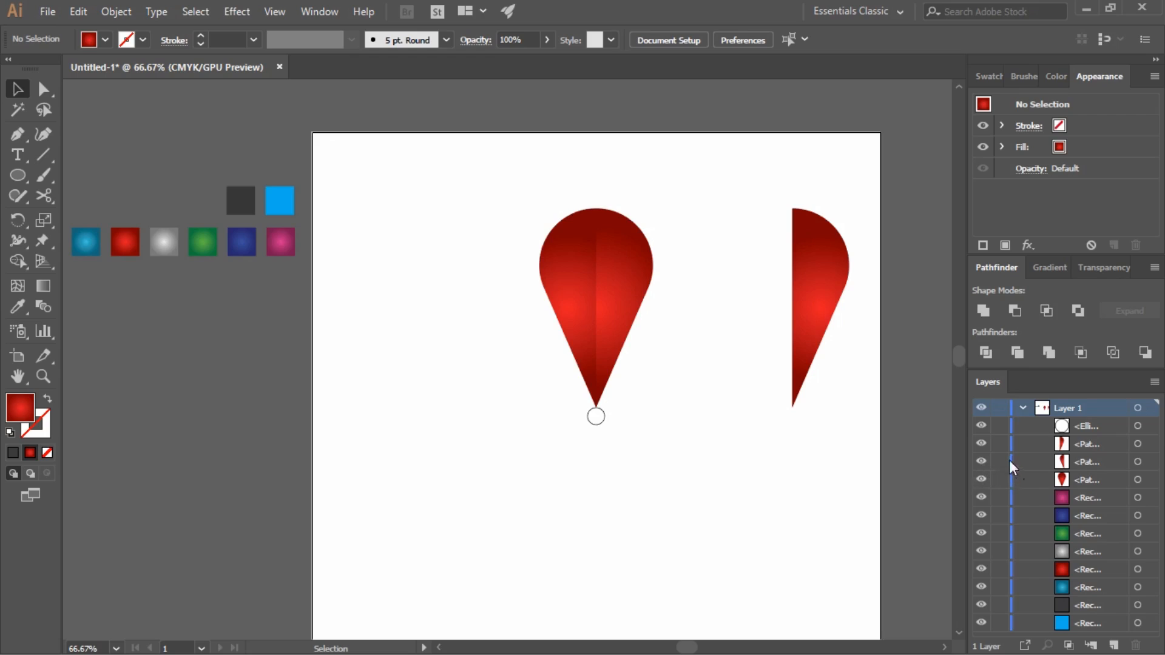
{"action": "left_click", "coordinate": [834, 297]}
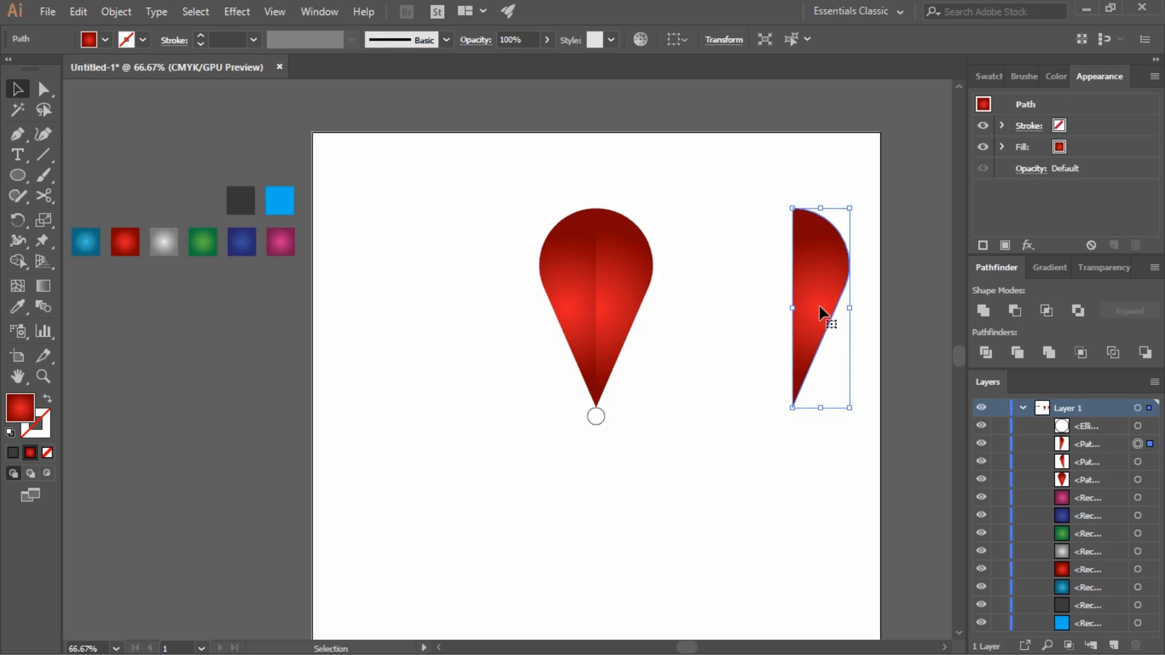
{"action": "key", "text": "Delete"}
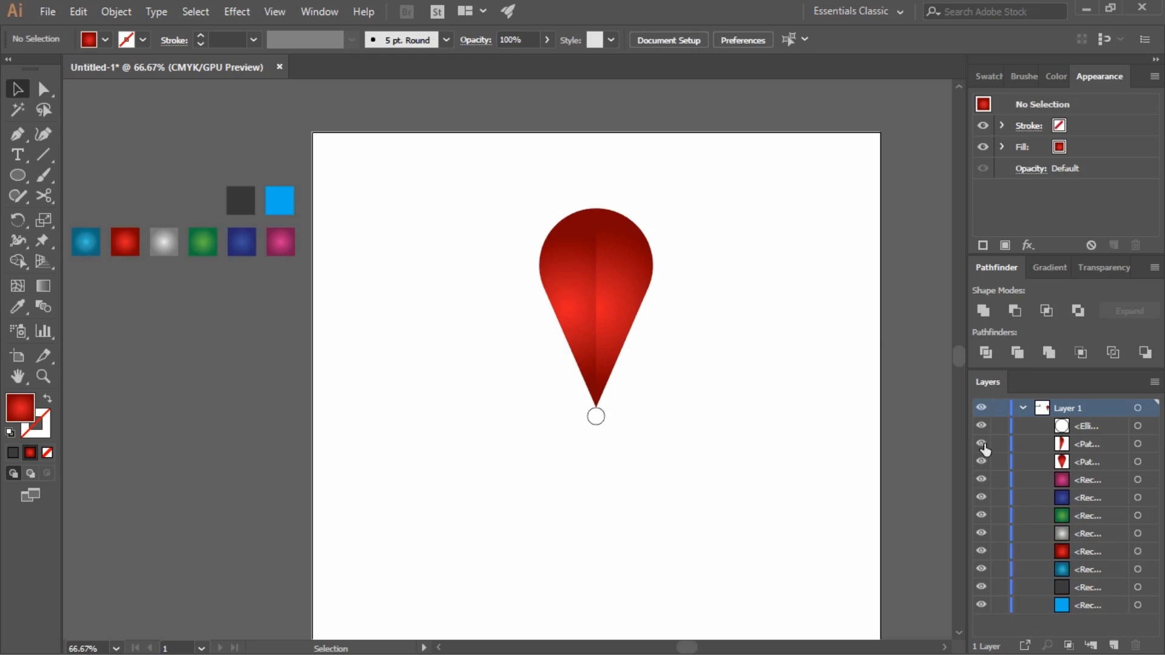
Step: Hide the left half so that only the full teardrop shows
{"action": "left_click", "coordinate": [983, 446]}
{"action": "left_click", "coordinate": [983, 446]}
{"action": "left_click", "coordinate": [983, 446]}
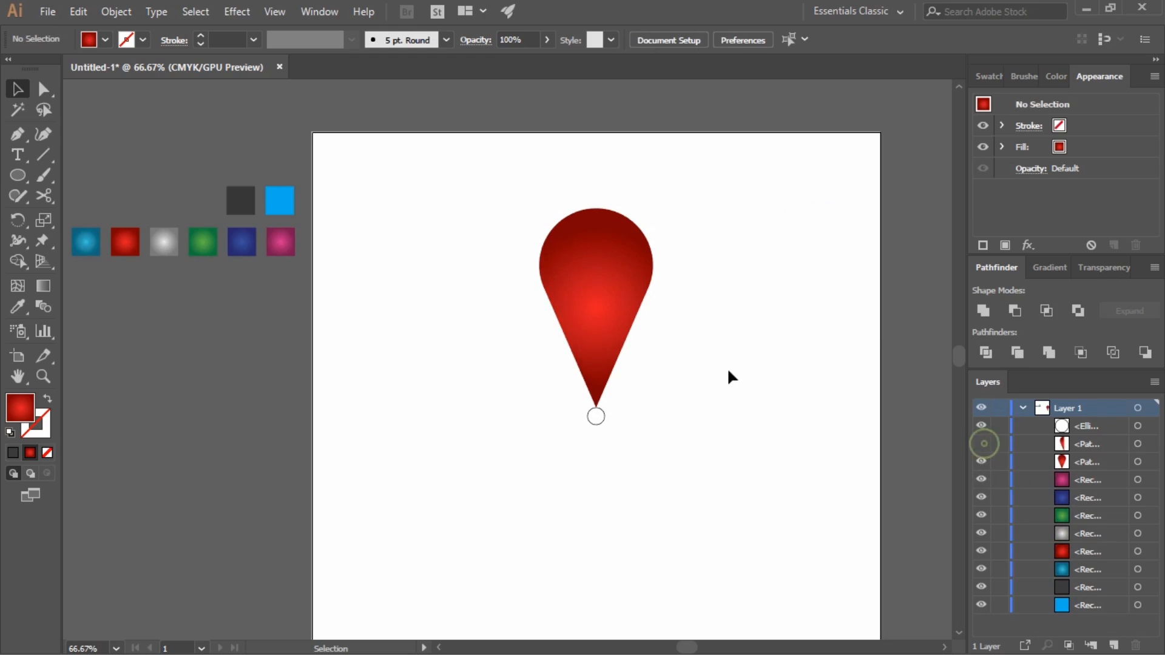
Step: Redirect the full teardrop's radial gradient straight down from its top anchor to about two thirds of its height
{"action": "left_click", "coordinate": [615, 292]}
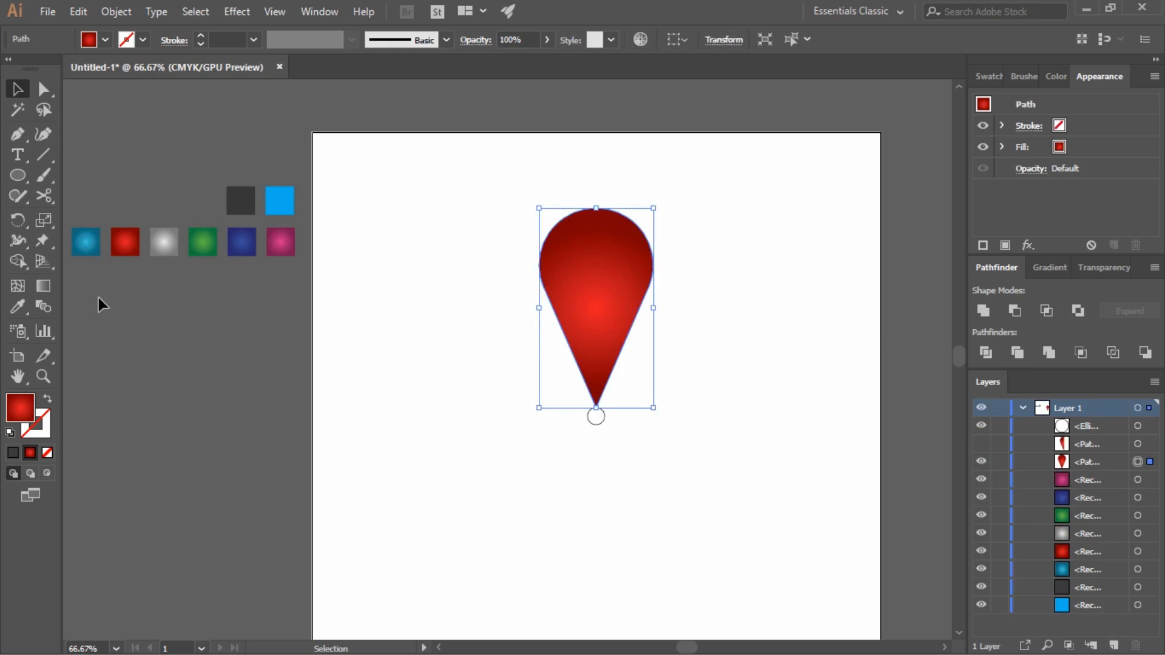
{"action": "left_click", "coordinate": [45, 287]}
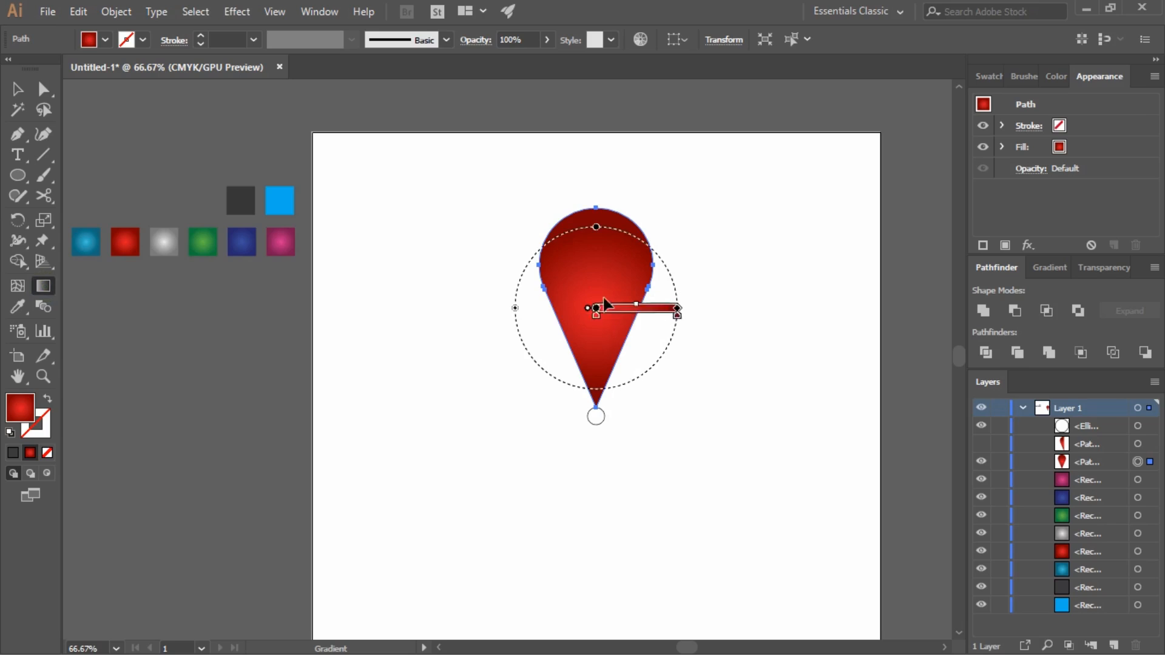
{"action": "left_click_drag", "start_coordinate": [596, 206], "coordinate": [596, 347]}
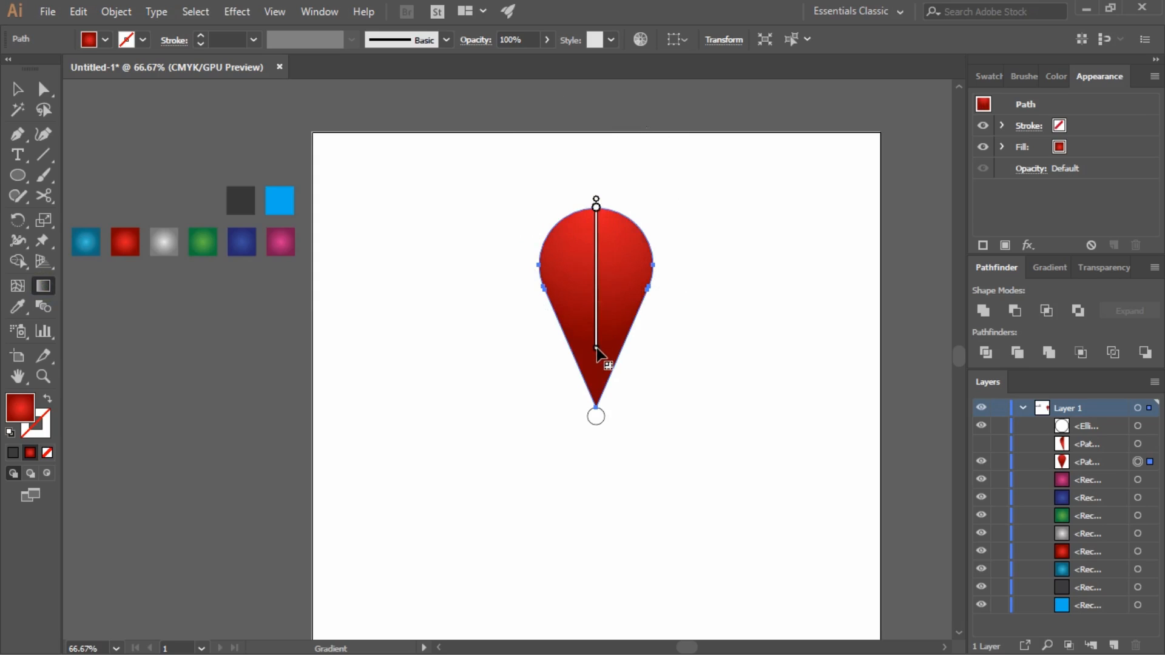
{"action": "key", "text": "v"}
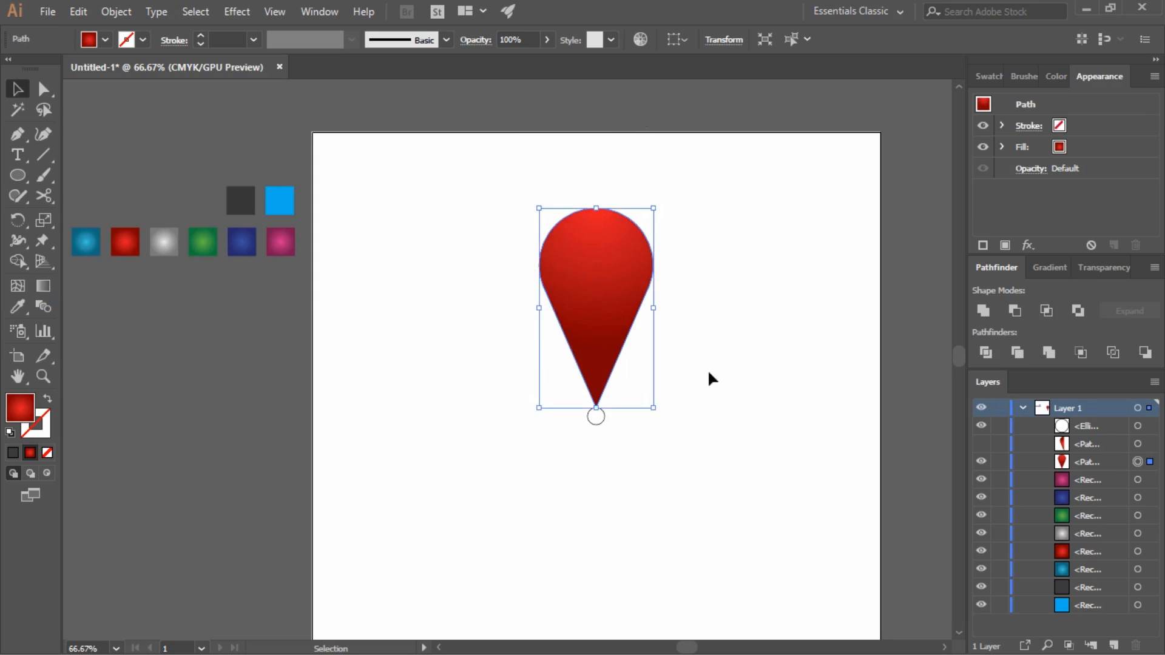
Step: Examine the CMYK colours of both gradient stops on the full teardrop, and deselect it
{"action": "left_click", "coordinate": [707, 364]}
{"action": "left_click", "coordinate": [613, 290]}
{"action": "left_click", "coordinate": [1047, 267]}
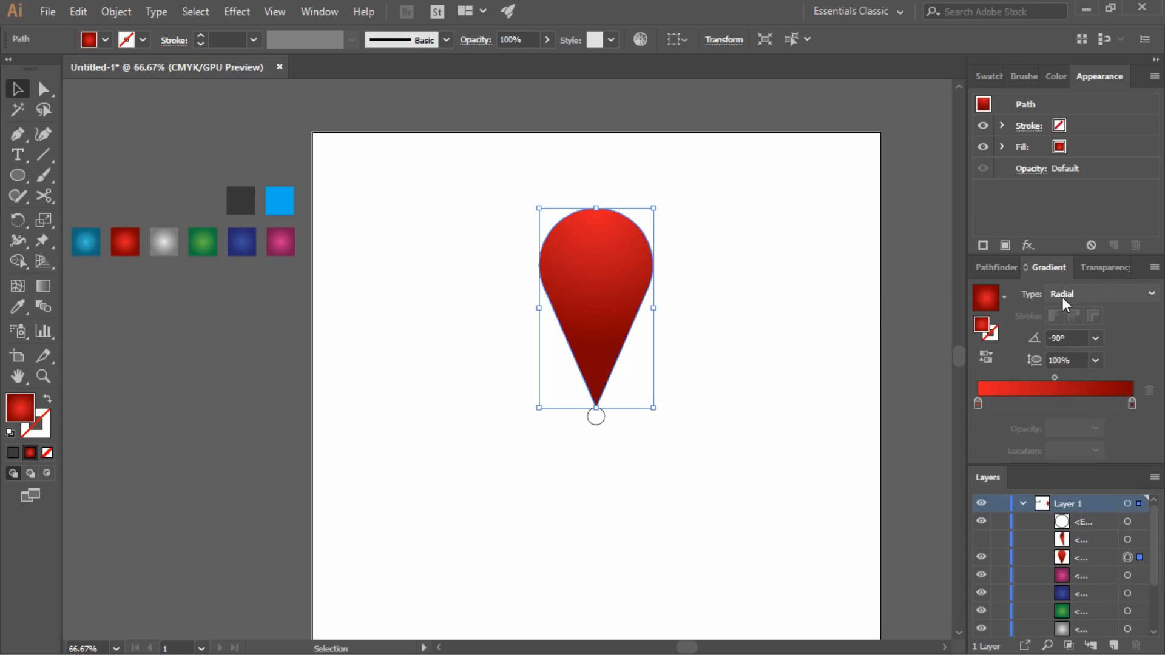
{"action": "double_click", "coordinate": [976, 404]}
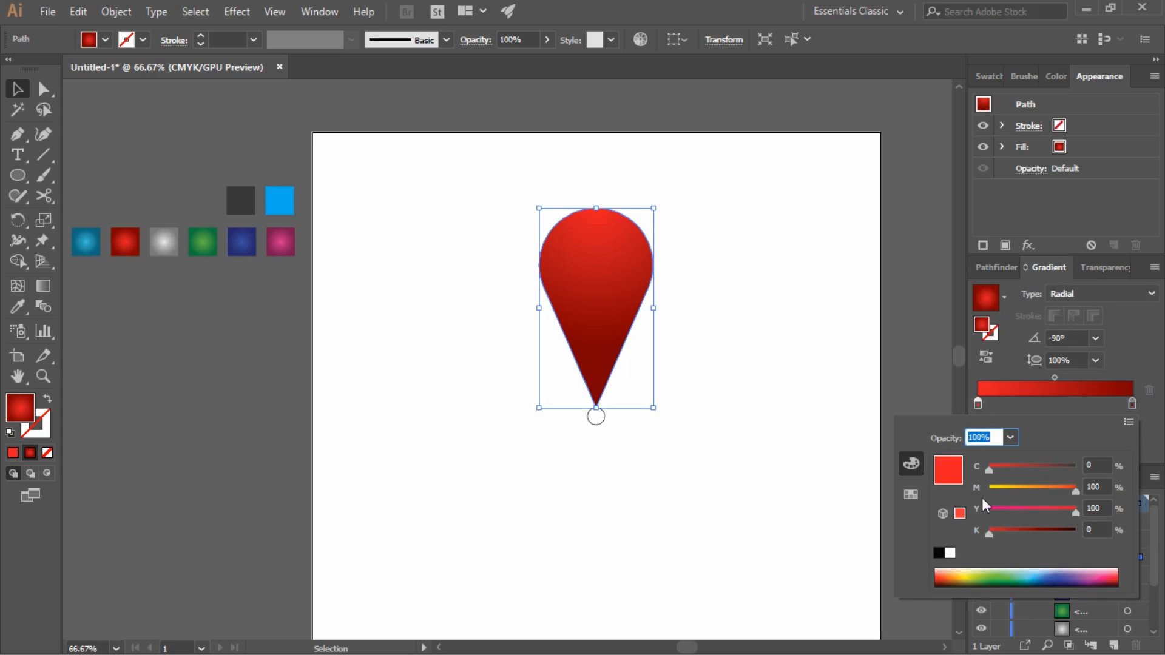
{"action": "left_click", "coordinate": [1130, 402]}
{"action": "double_click", "coordinate": [1129, 402]}
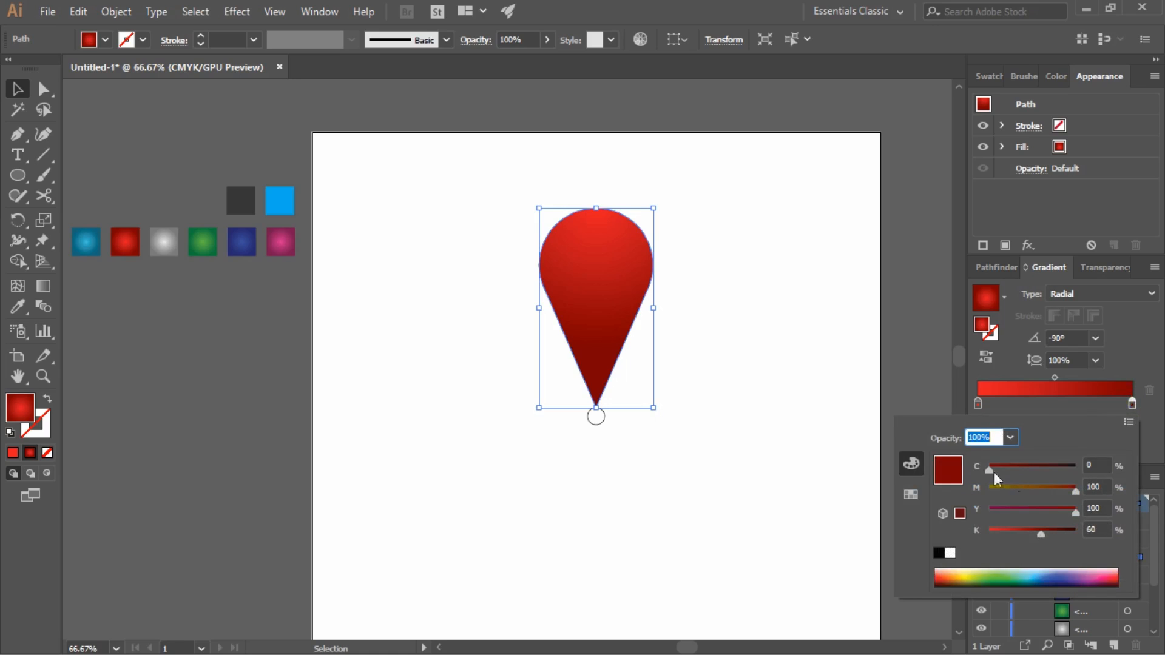
{"action": "left_click", "coordinate": [758, 365]}
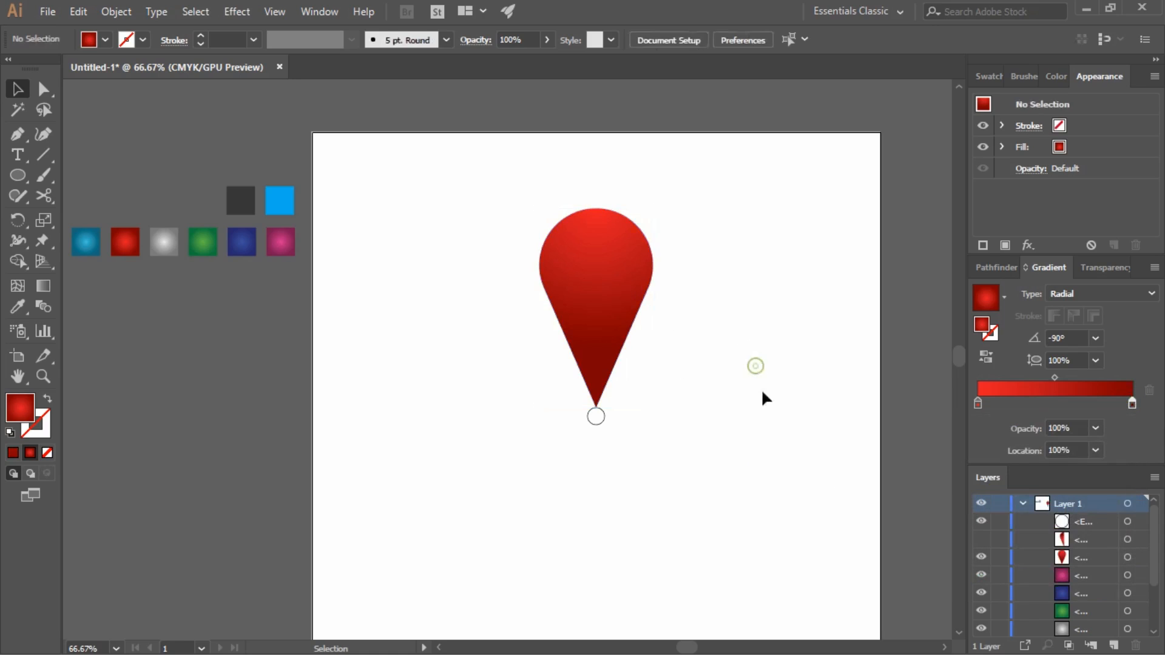
Step: Show the left half again and change its gradient type to Linear
{"action": "left_click", "coordinate": [982, 538]}
{"action": "left_click", "coordinate": [592, 300]}
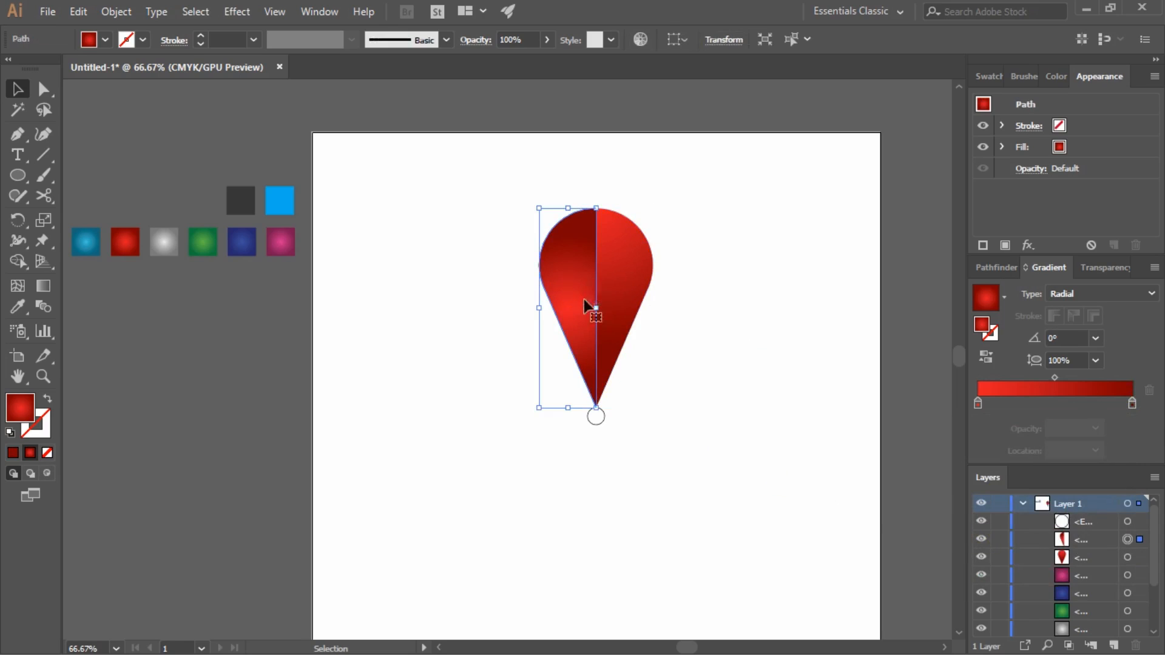
{"action": "left_click", "coordinate": [1087, 294]}
{"action": "left_click", "coordinate": [1101, 311]}
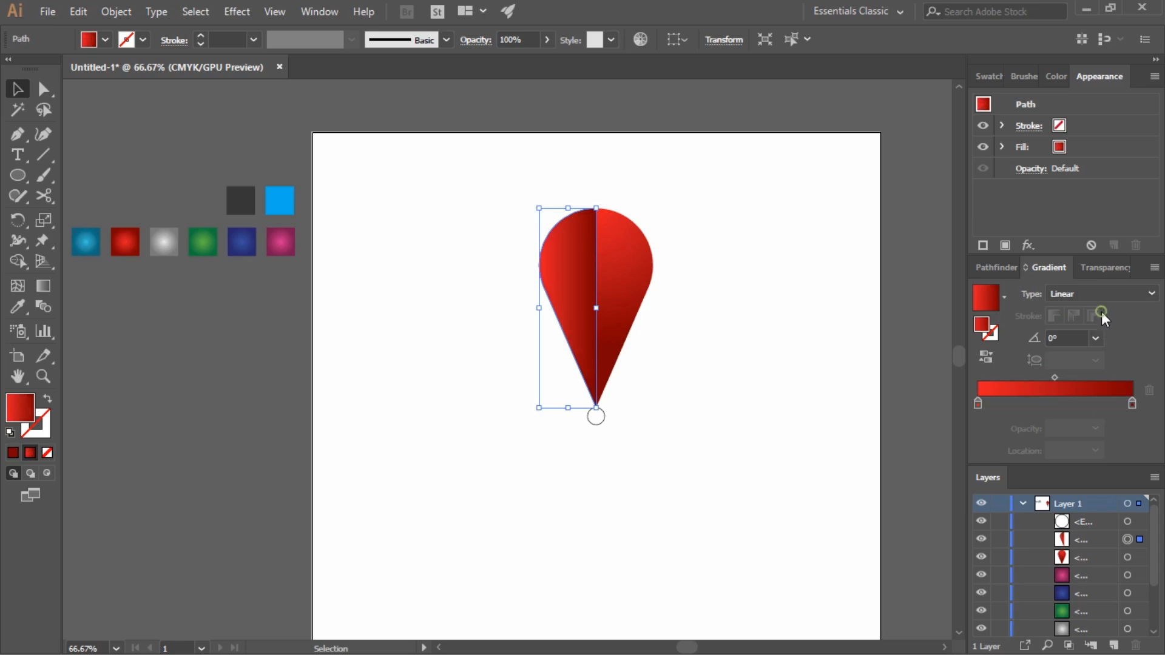
Step: Run the left half's linear gradient vertically at 90°, from bright red near the tip to dark red above the top
{"action": "left_click", "coordinate": [746, 363]}
{"action": "left_click", "coordinate": [588, 299]}
{"action": "key", "text": "g"}
{"action": "left_click_drag", "start_coordinate": [594, 398], "coordinate": [569, 181]}
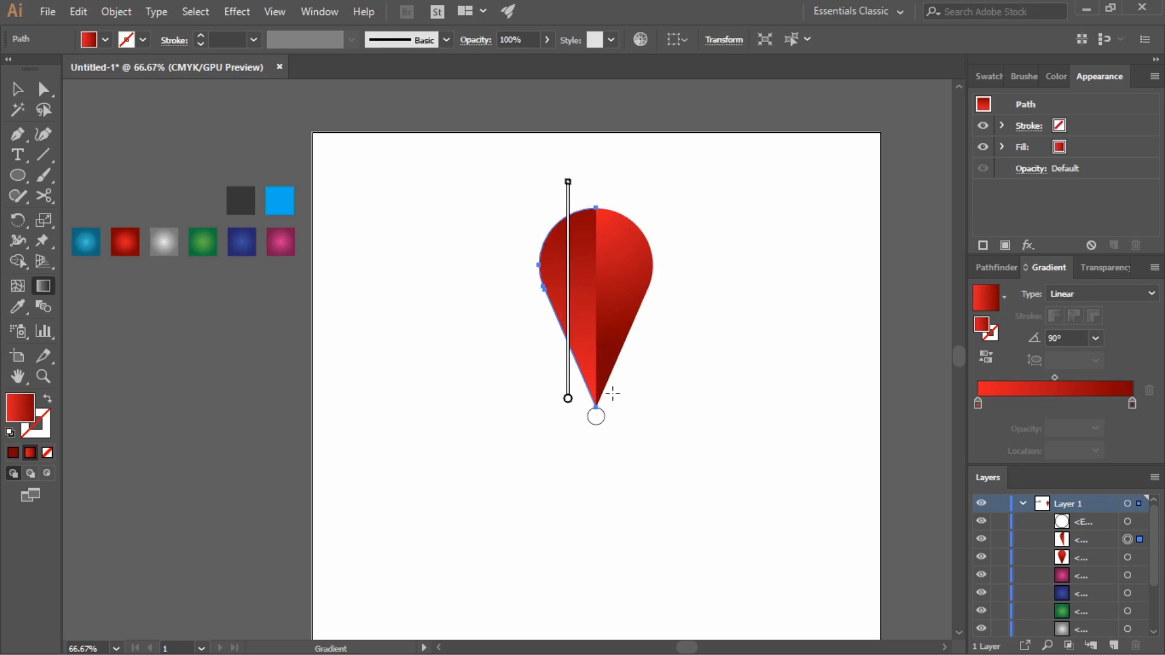
{"action": "key", "text": "v"}
{"action": "left_click", "coordinate": [734, 388]}
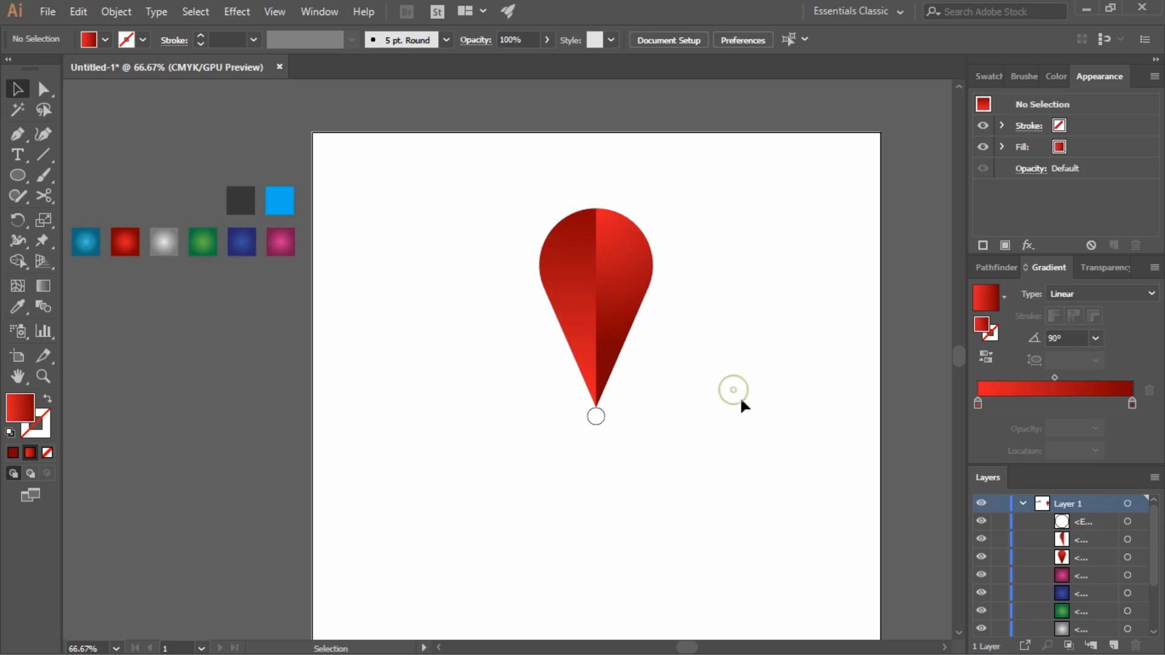
Step: Shorten the left half's gradient to end at the petal's top edge, and shift the whole gradient slightly down
{"action": "left_click", "coordinate": [583, 342]}
{"action": "key", "text": "g"}
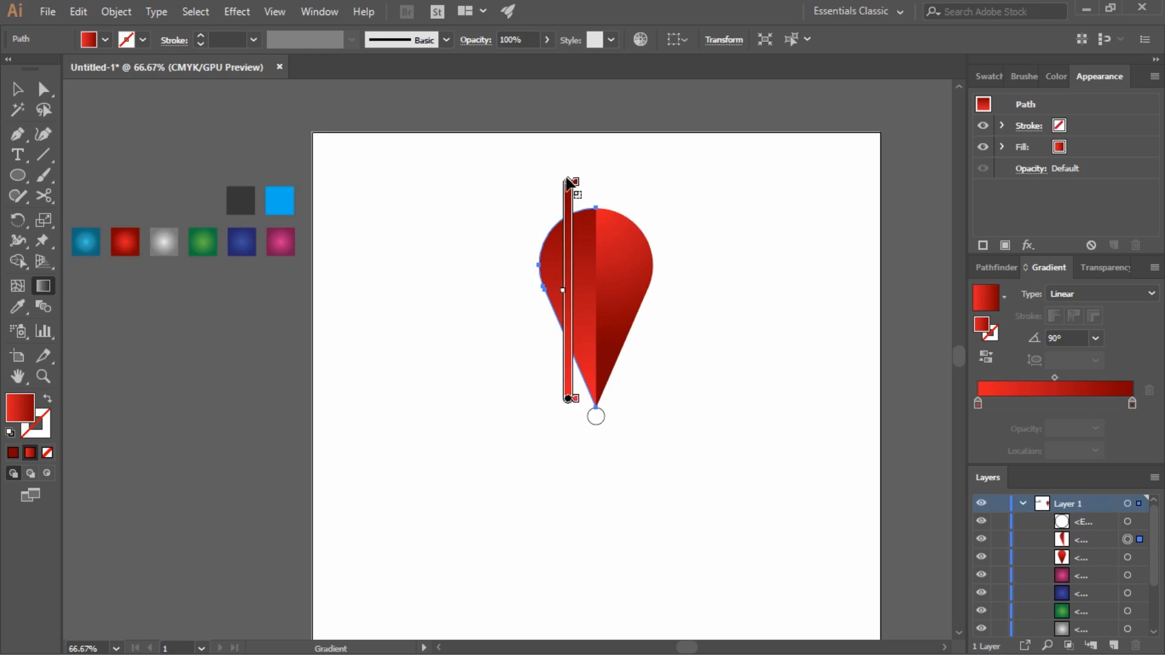
{"action": "left_click_drag", "start_coordinate": [567, 181], "coordinate": [568, 206]}
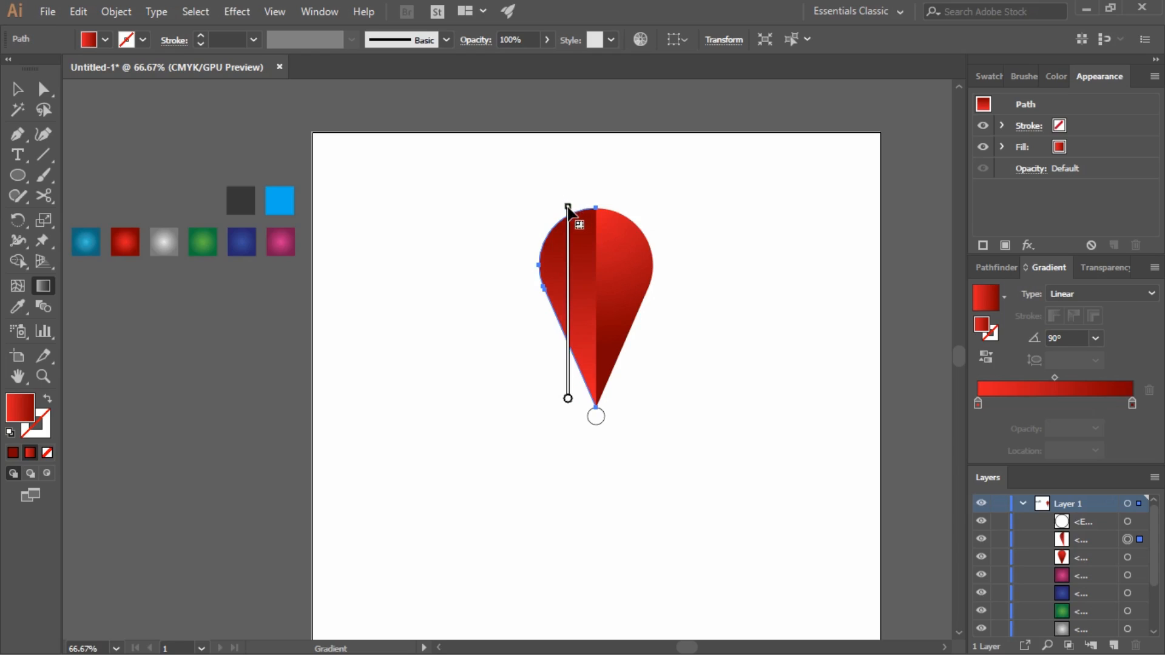
{"action": "mouse_move", "coordinate": [569, 290]}
{"action": "left_mouse_down"}
{"action": "mouse_move", "coordinate": [571, 279]}
{"action": "mouse_move", "coordinate": [572, 304]}
{"action": "left_mouse_up"}
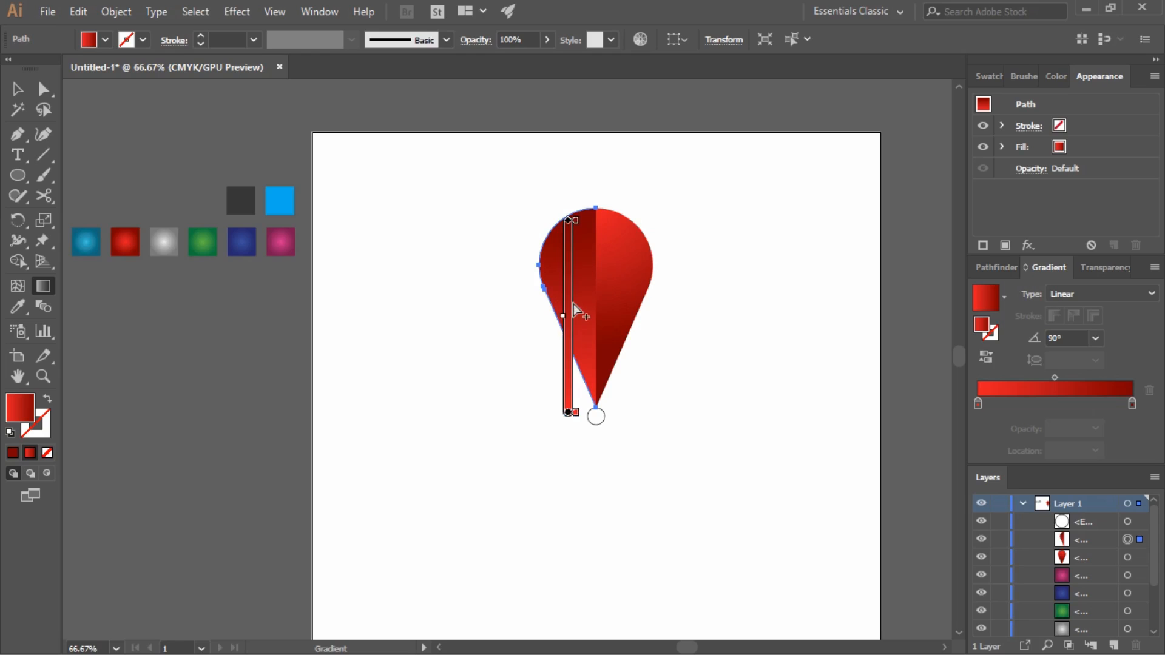
Step: Finish editing the gradient and deselect the petal's left half
{"action": "key", "text": "v"}
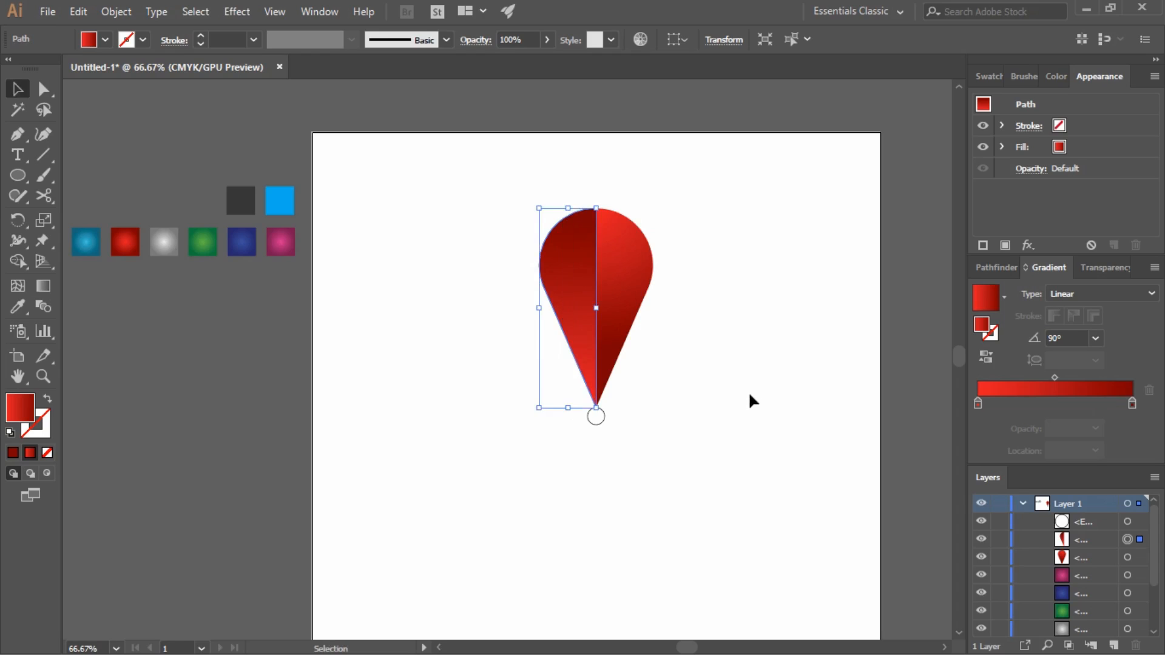
{"action": "left_click", "coordinate": [718, 398]}
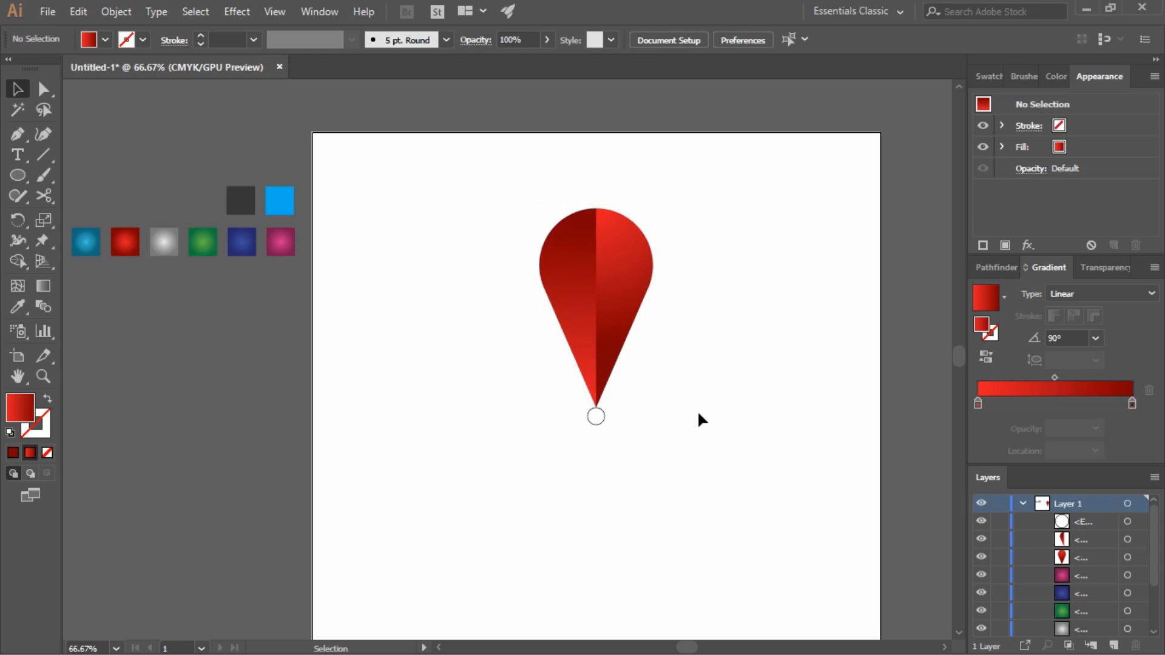
{"action": "left_click", "coordinate": [42, 155]}
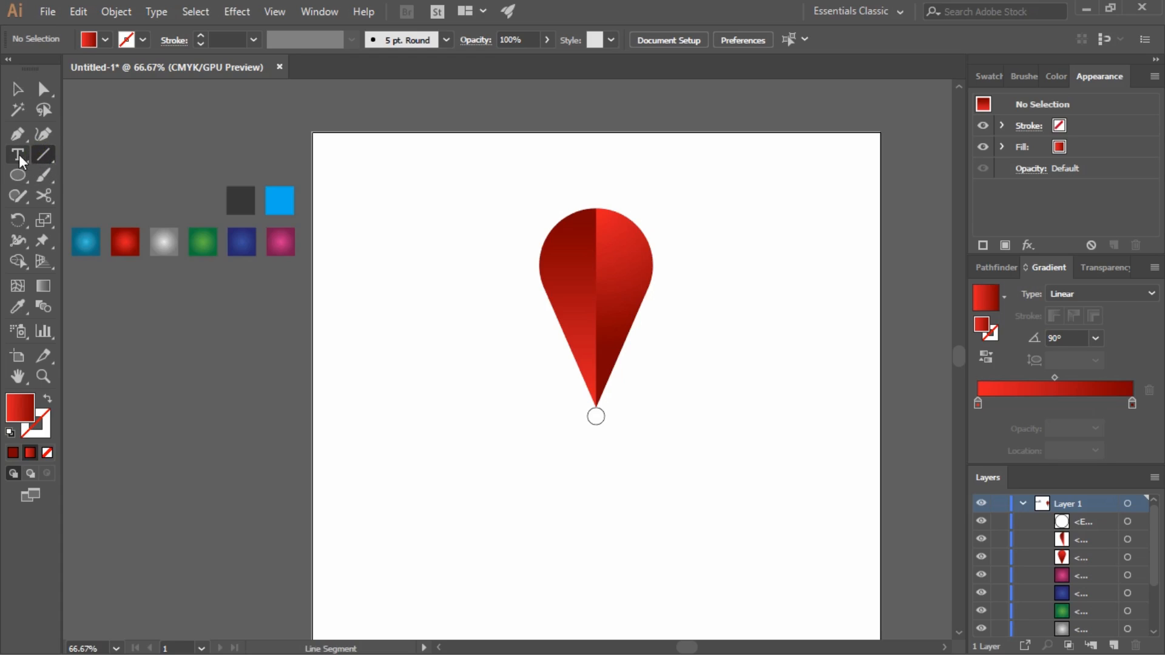
{"action": "left_click", "coordinate": [16, 135]}
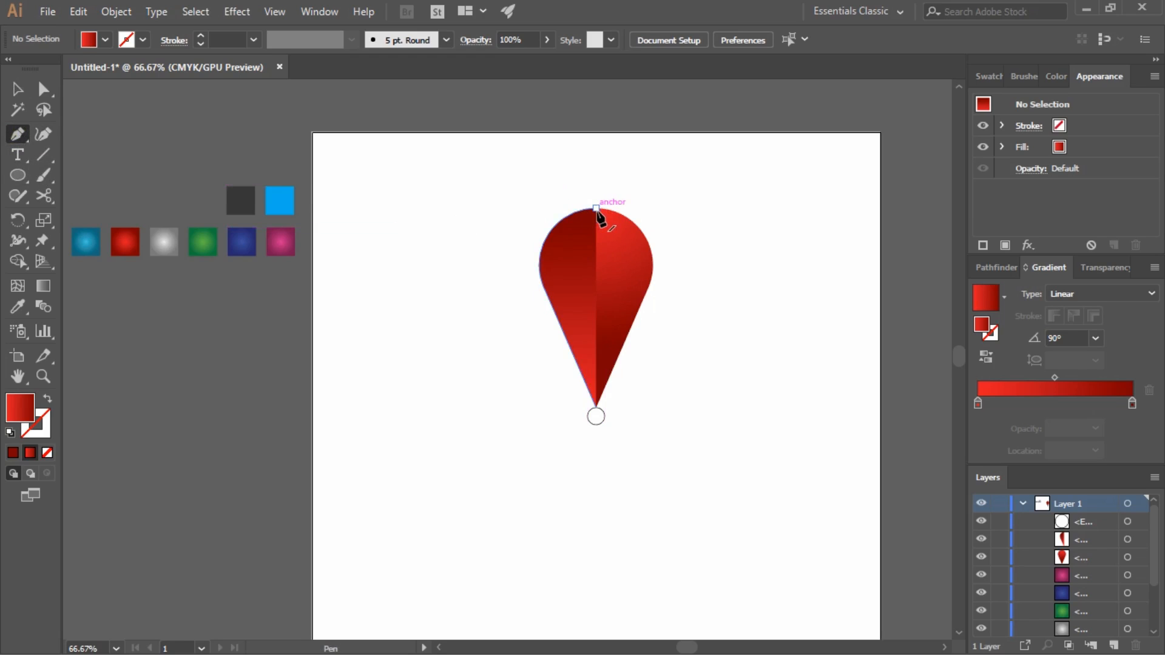
{"action": "key", "text": "v"}
{"action": "left_click", "coordinate": [693, 293]}
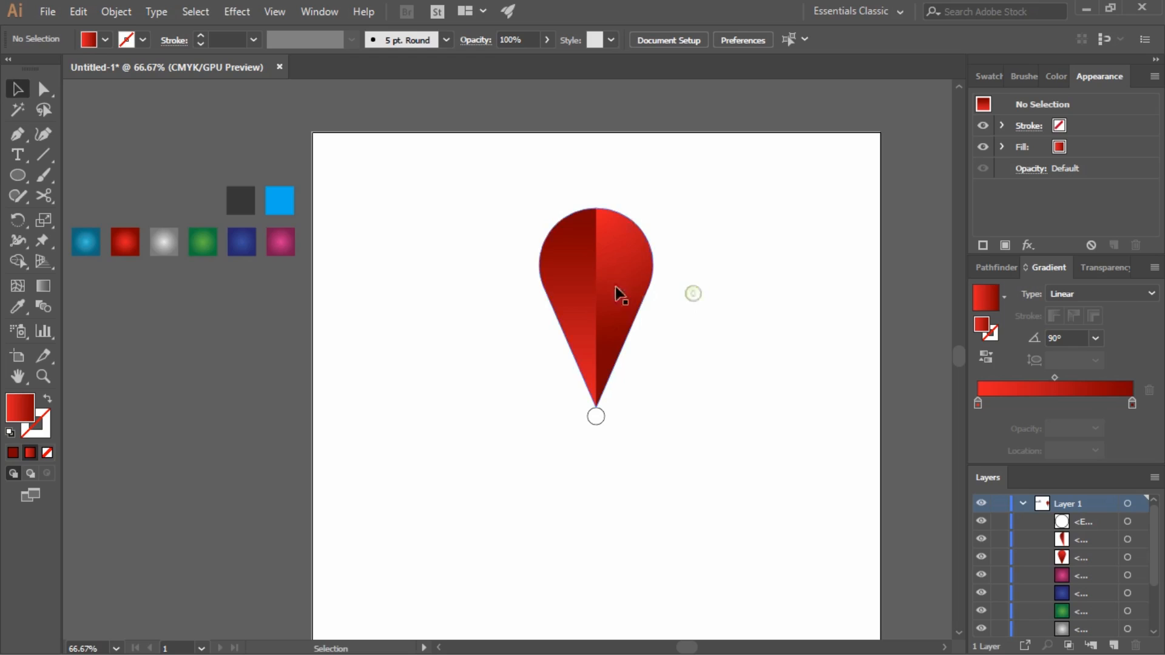
{"action": "left_click", "coordinate": [681, 341]}
Step: Group the full teardrop with its left half, and deselect the group
{"action": "left_click_drag", "start_coordinate": [512, 278], "coordinate": [629, 317]}
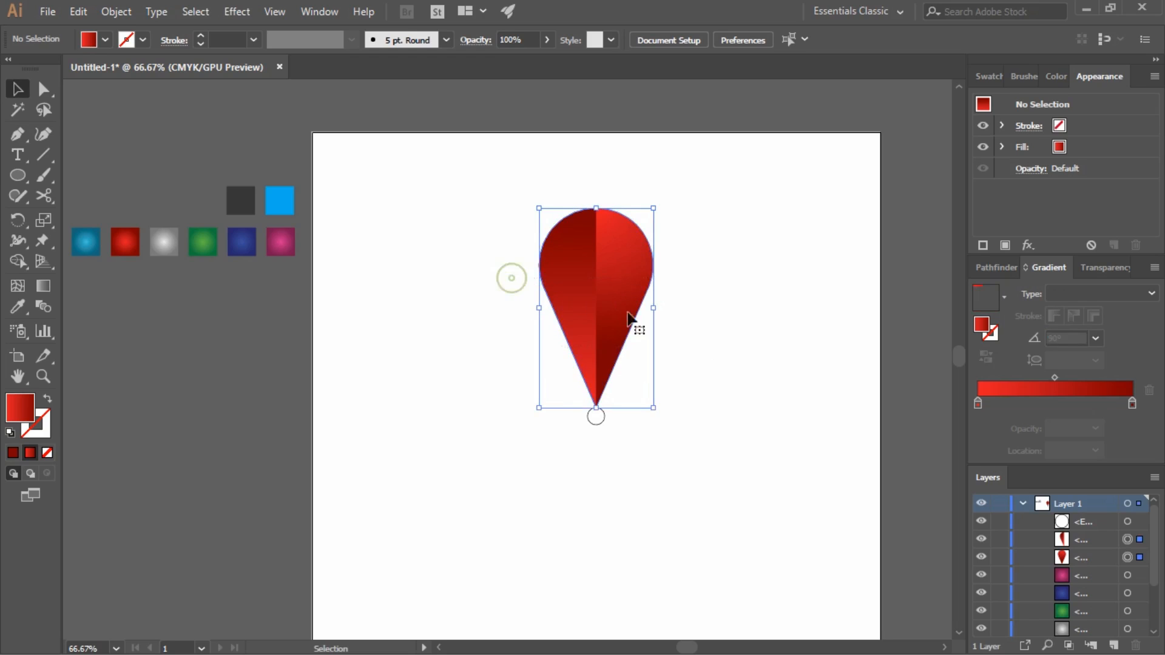
{"action": "right_click", "coordinate": [628, 317]}
{"action": "left_click", "coordinate": [679, 422]}
{"action": "left_click", "coordinate": [734, 403]}
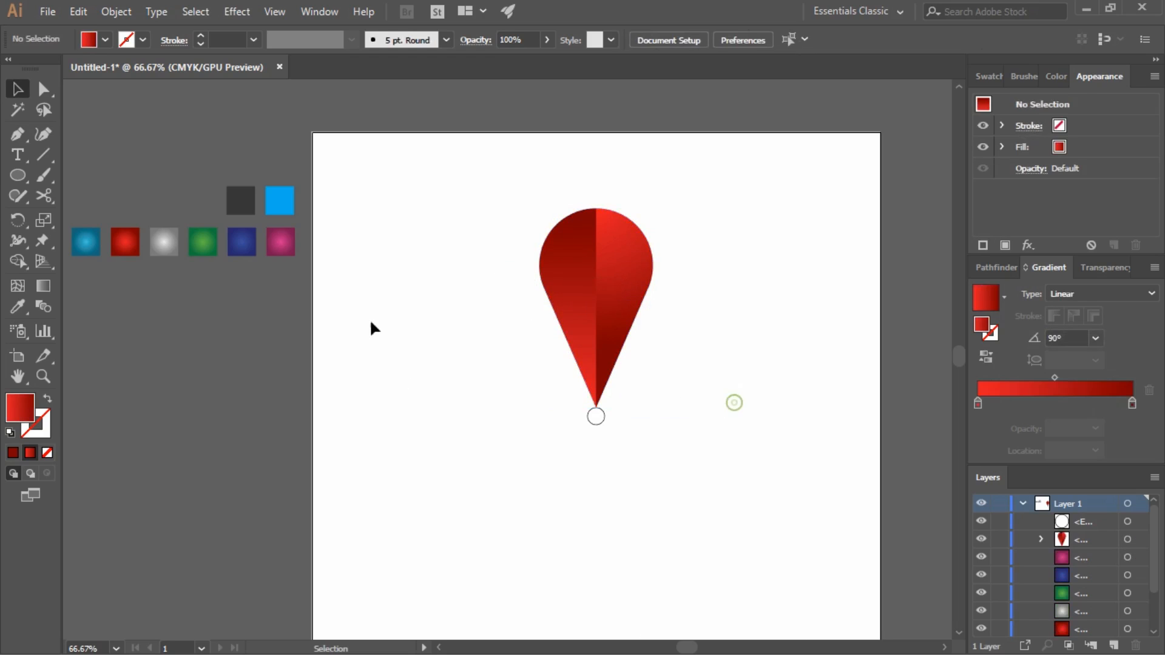
Step: Try to draw a straight vertical line with the Pen tool down the middle of the grouped petal, and undo the last pen action
{"action": "left_click", "coordinate": [17, 134]}
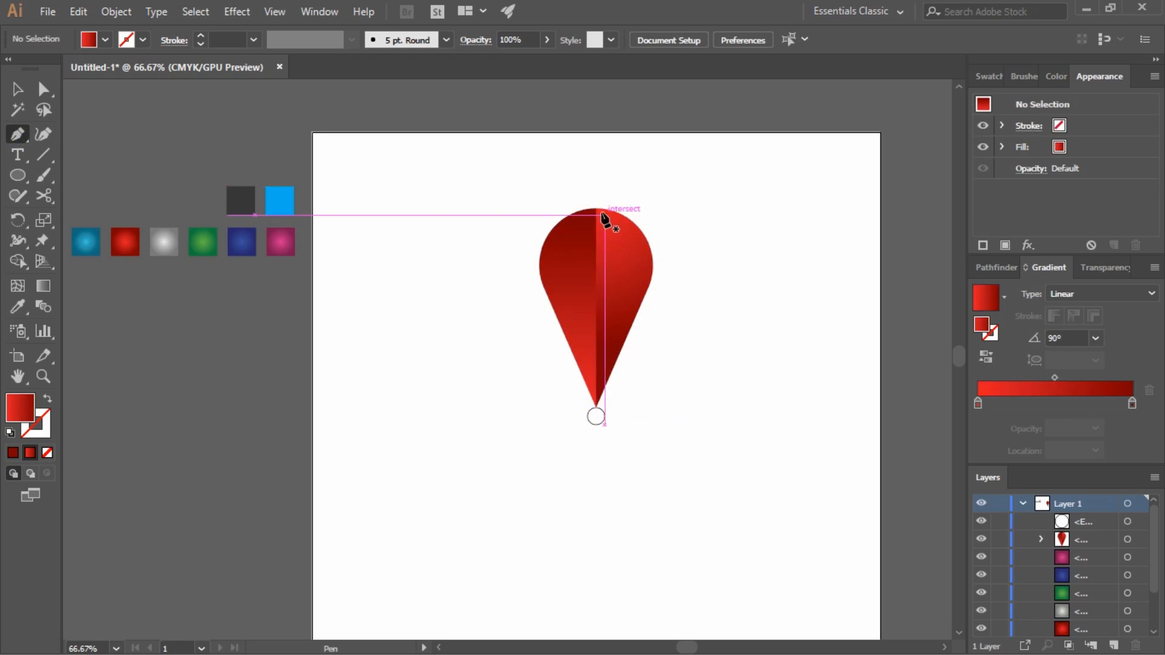
{"action": "left_click", "coordinate": [596, 209]}
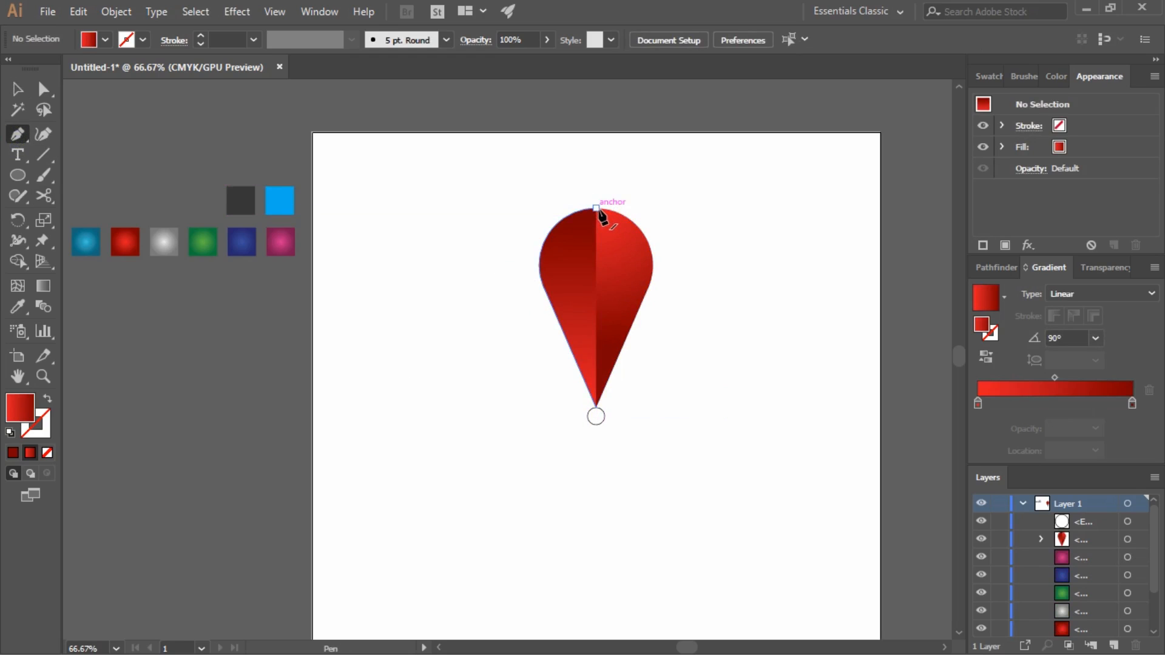
{"action": "left_click", "coordinate": [596, 404]}
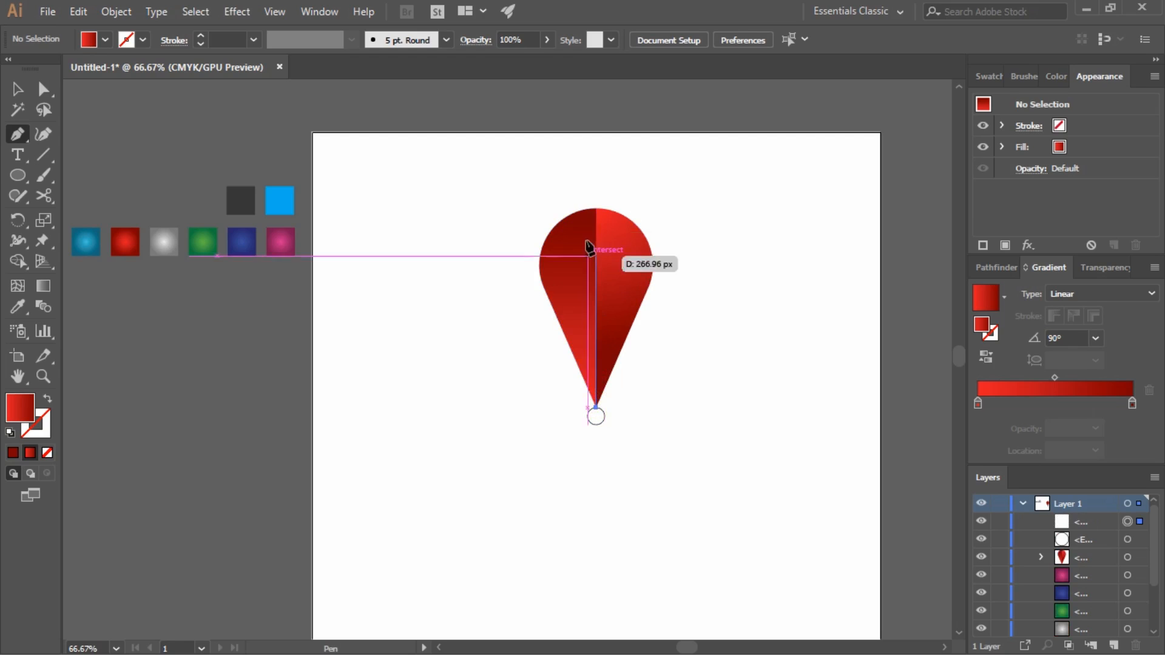
{"action": "left_click", "coordinate": [596, 208]}
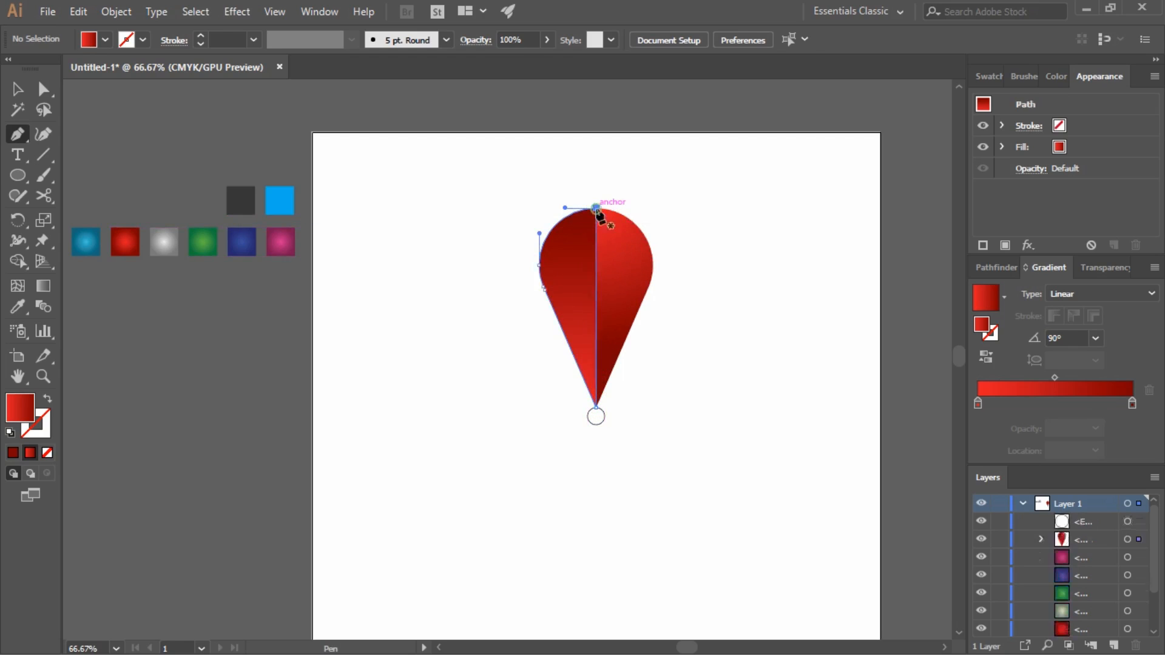
{"action": "key", "text": "ctrl+z"}
{"action": "key", "text": "v"}
{"action": "left_click", "coordinate": [674, 351]}
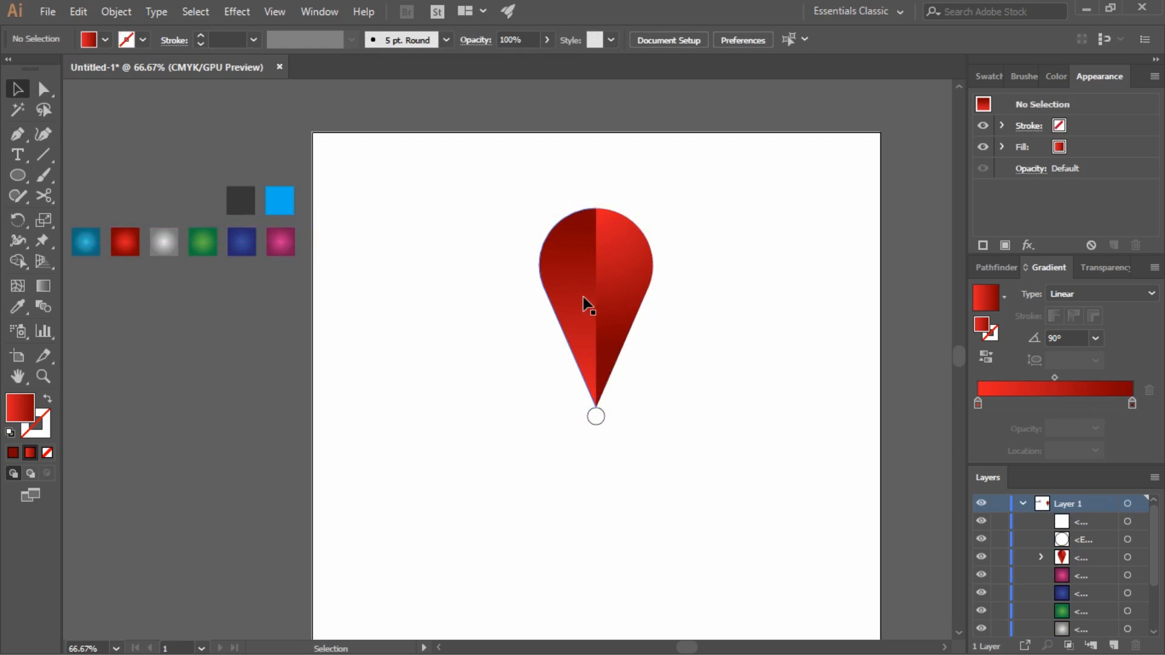
Step: Ungroup the petal into its separate full teardrop and left half
{"action": "left_click", "coordinate": [587, 303]}
{"action": "right_click", "coordinate": [596, 299]}
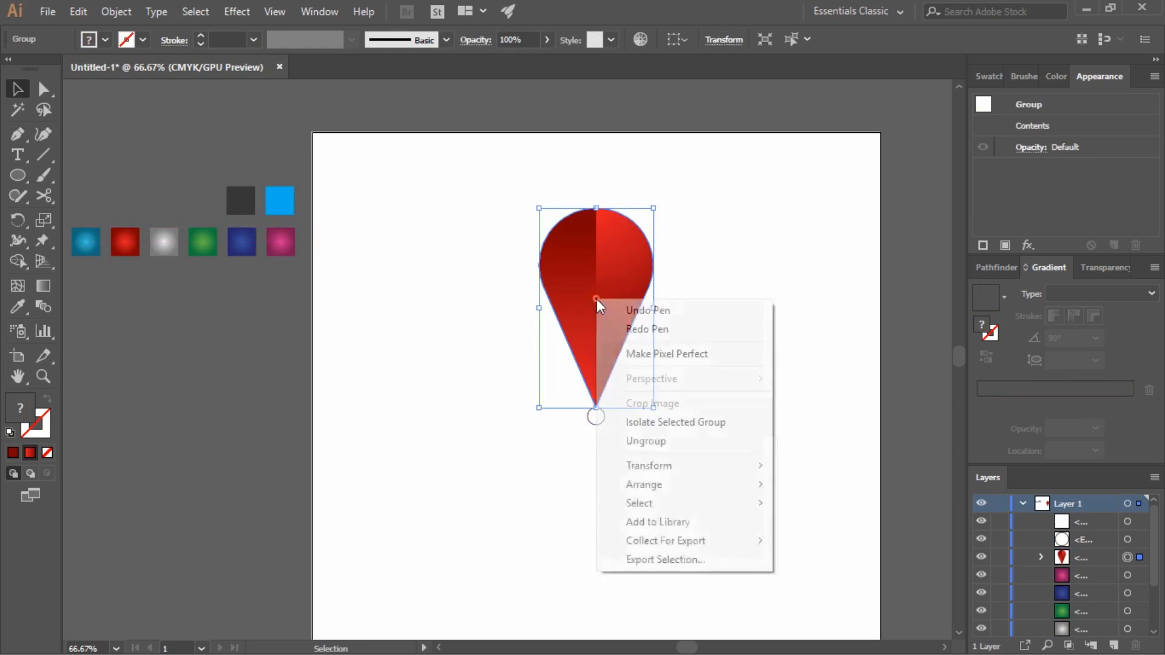
{"action": "left_click", "coordinate": [684, 441]}
{"action": "left_click", "coordinate": [686, 436]}
Step: Hide the petal's left half and draw a straight vertical Pen line from the teardrop's top anchor down to its tip
{"action": "left_click", "coordinate": [561, 261]}
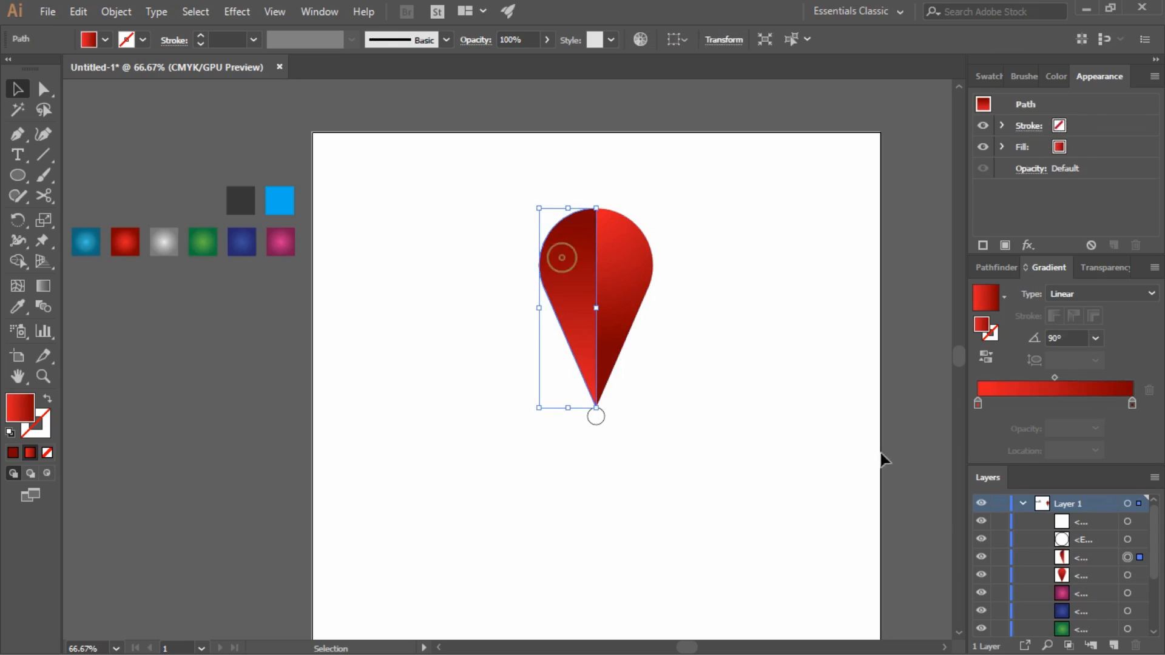
{"action": "left_click", "coordinate": [981, 557]}
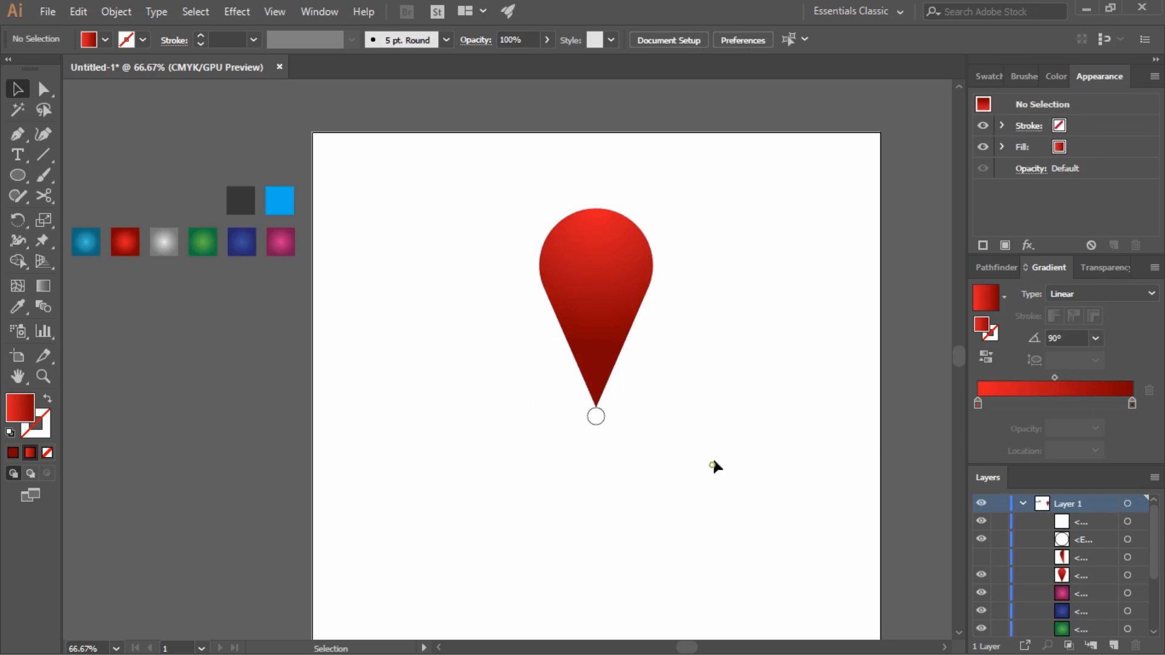
{"action": "left_click", "coordinate": [24, 139]}
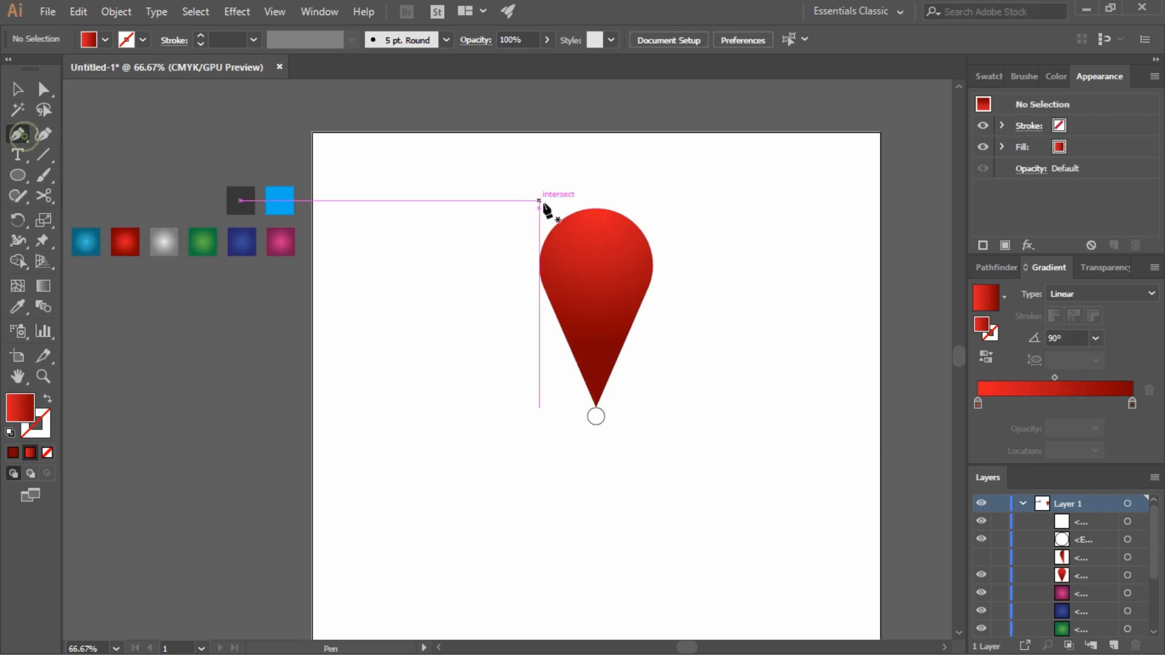
{"action": "left_click", "coordinate": [596, 209]}
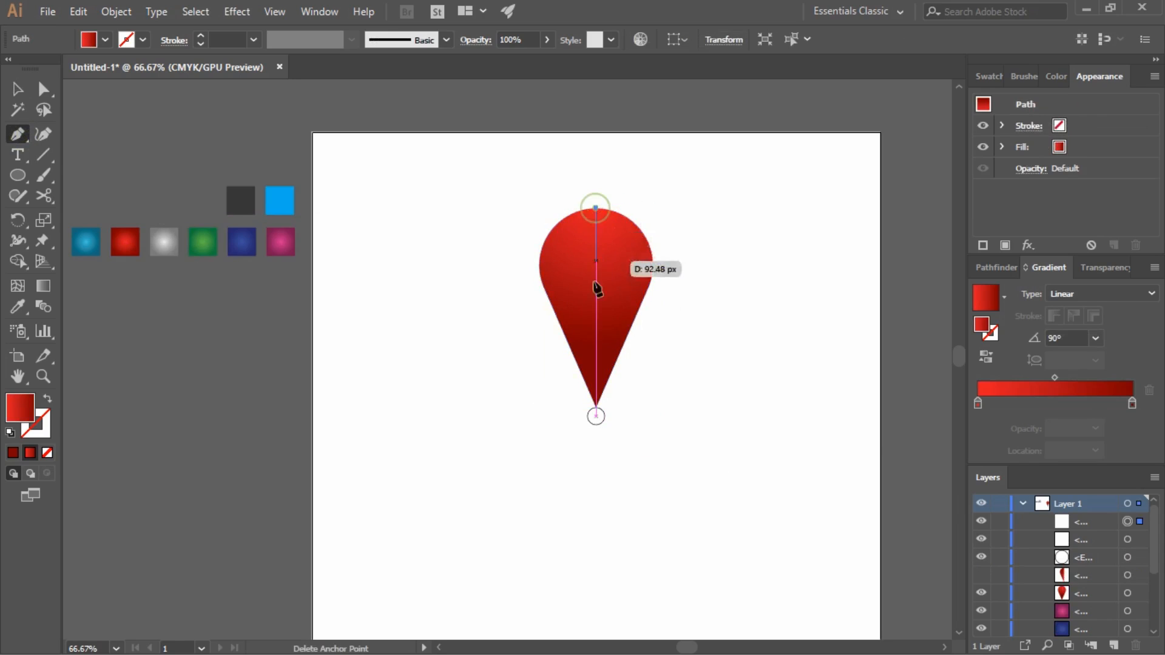
{"action": "left_click", "coordinate": [596, 407]}
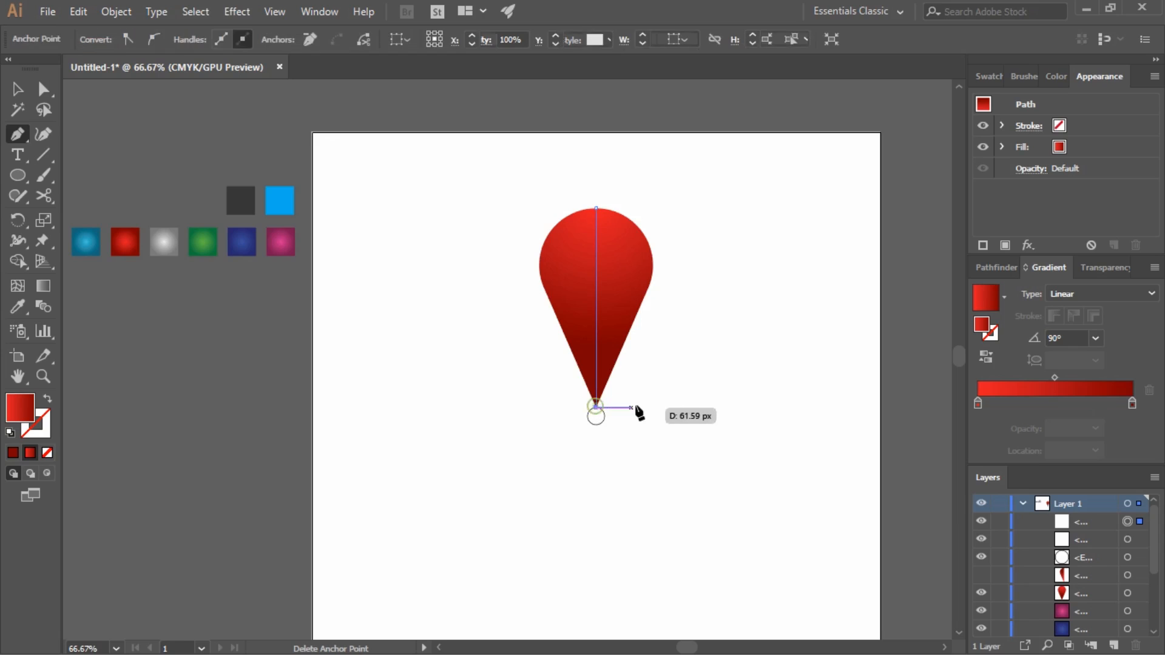
{"action": "left_click", "coordinate": [627, 408], "text": "ctrl"}
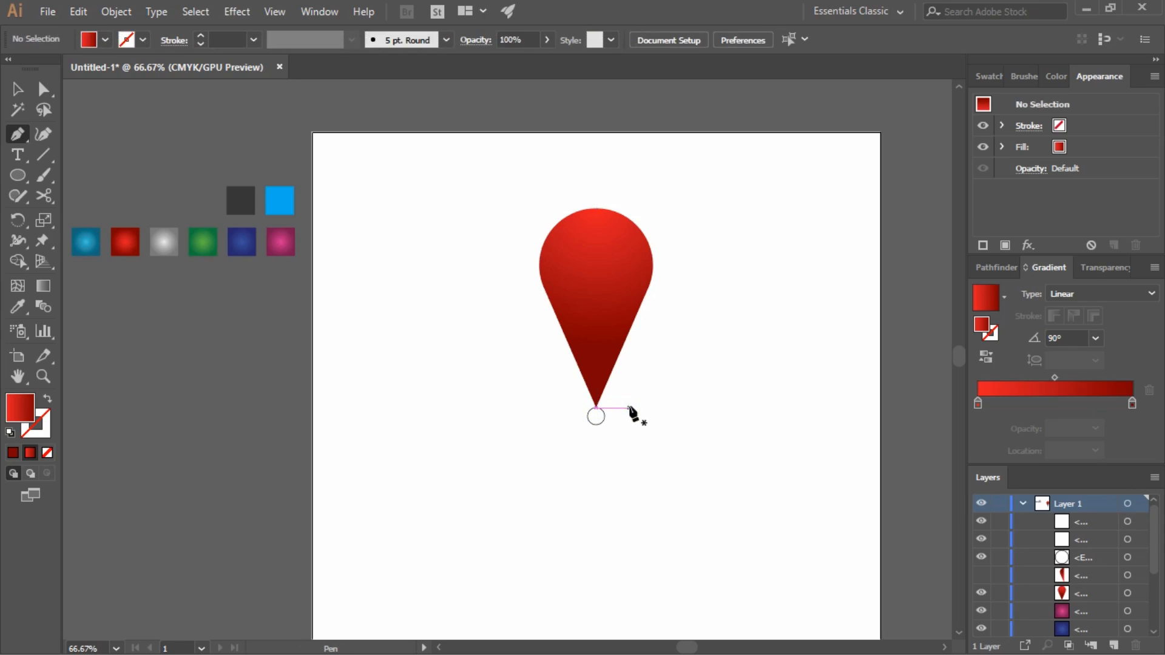
{"action": "key", "text": "v"}
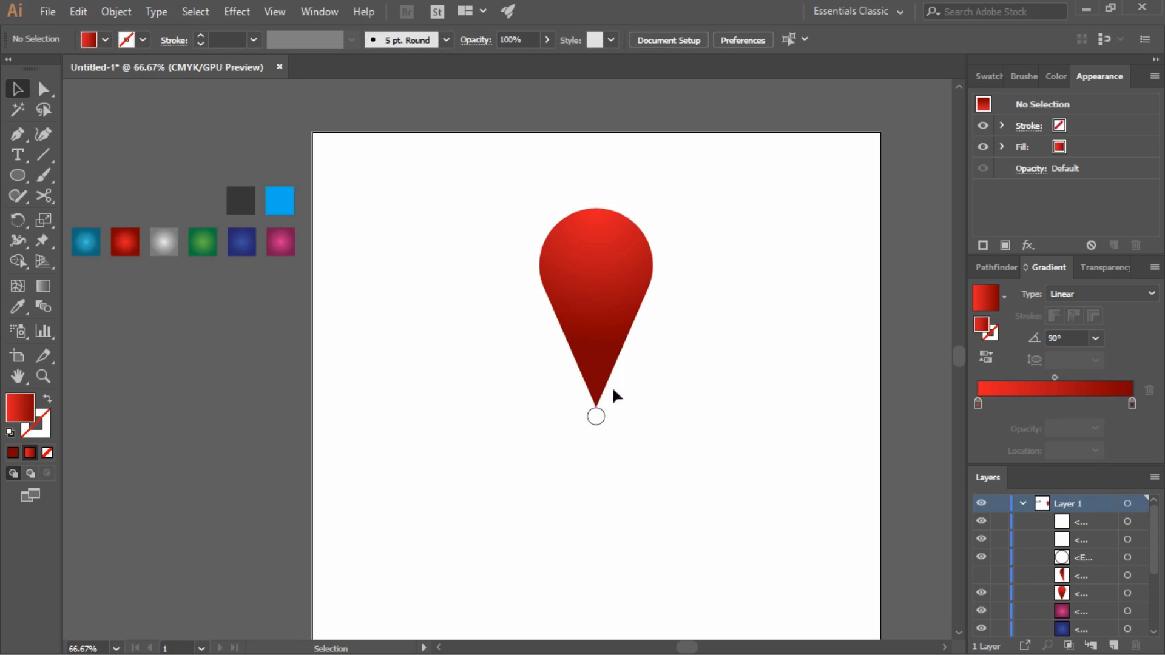
Step: Give the centre line a white 1 pt stroke with the symmetrical lens-shaped width profile, tapered at both ends
{"action": "left_click", "coordinate": [597, 343]}
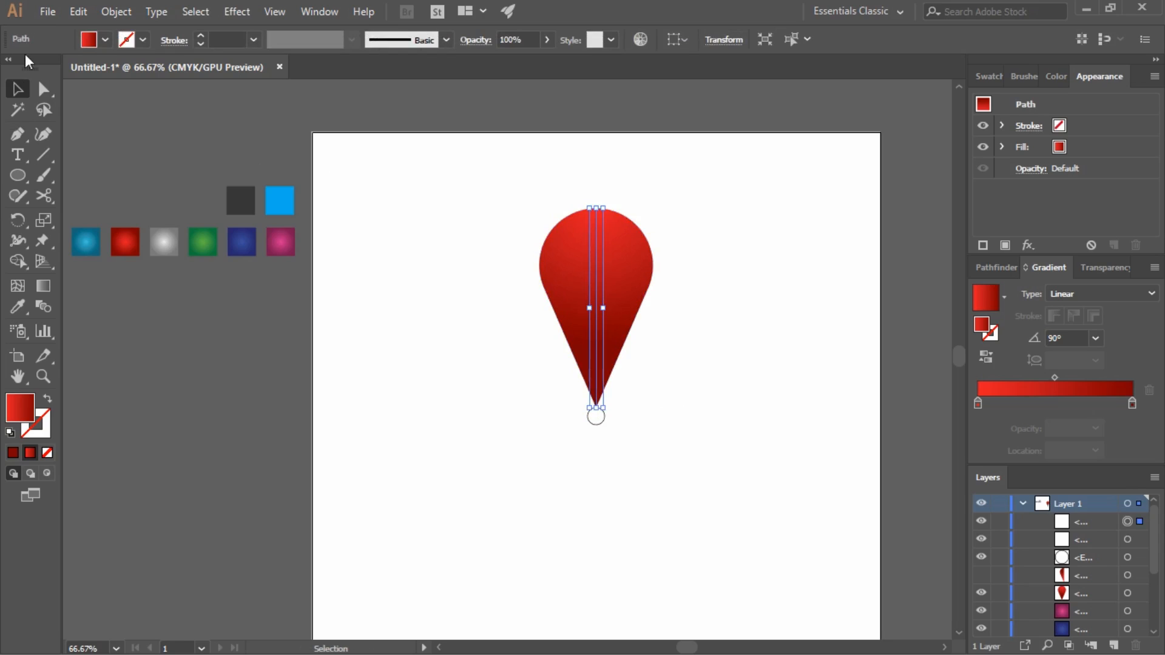
{"action": "left_click", "coordinate": [138, 39]}
{"action": "left_click", "coordinate": [47, 68]}
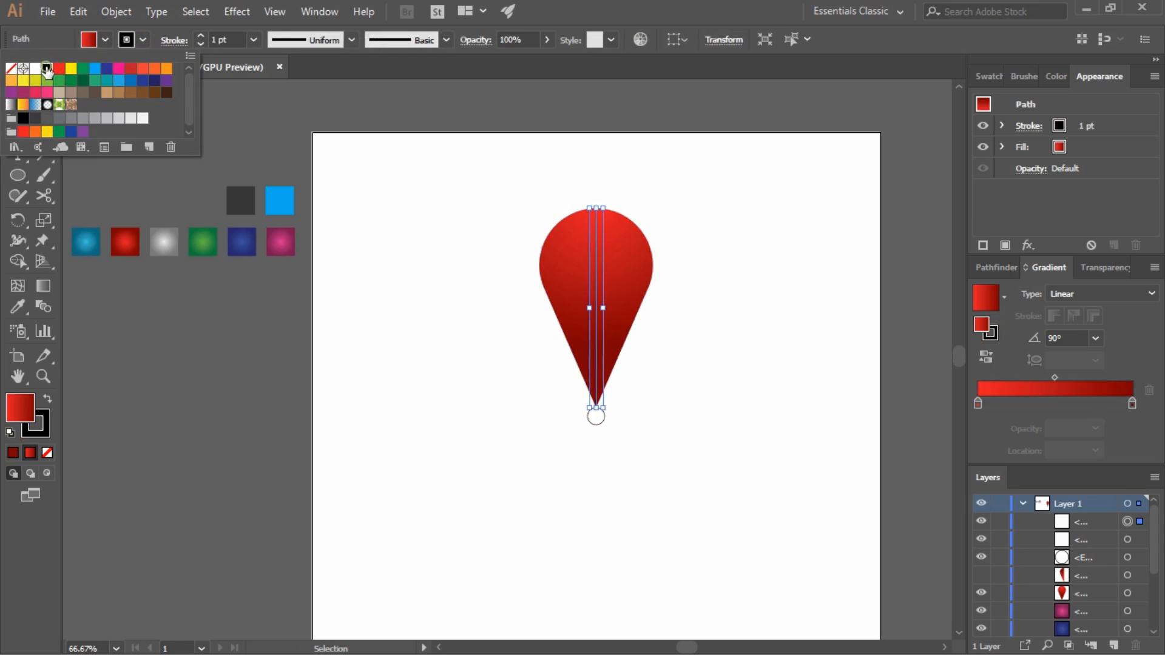
{"action": "left_click", "coordinate": [35, 69]}
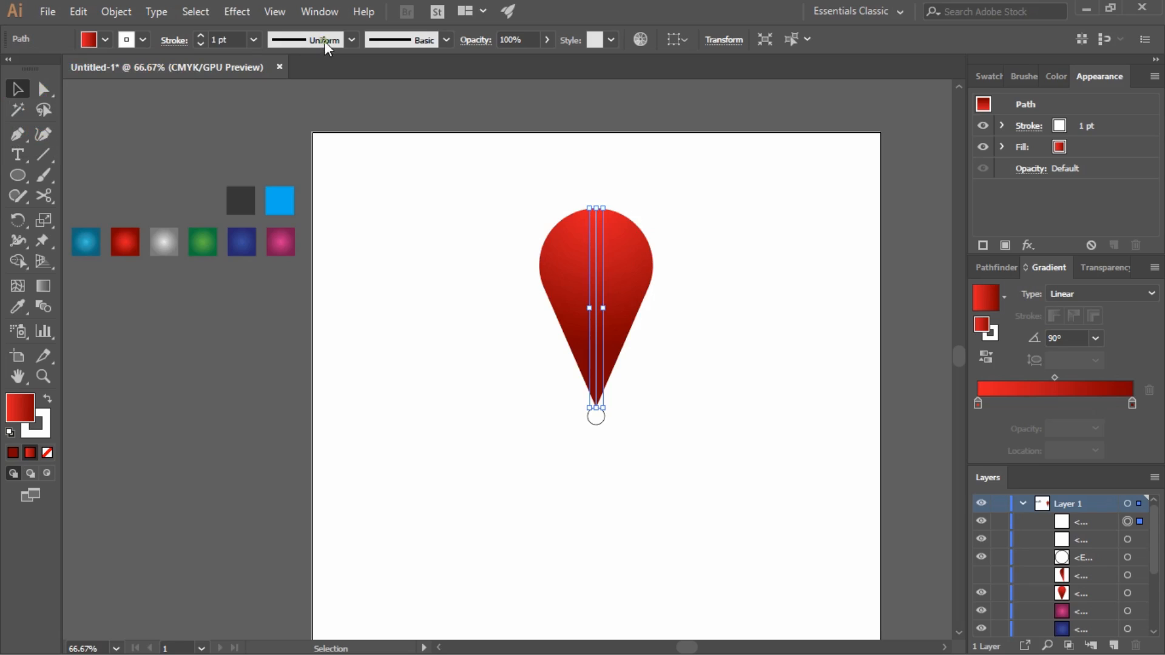
{"action": "left_click", "coordinate": [308, 39]}
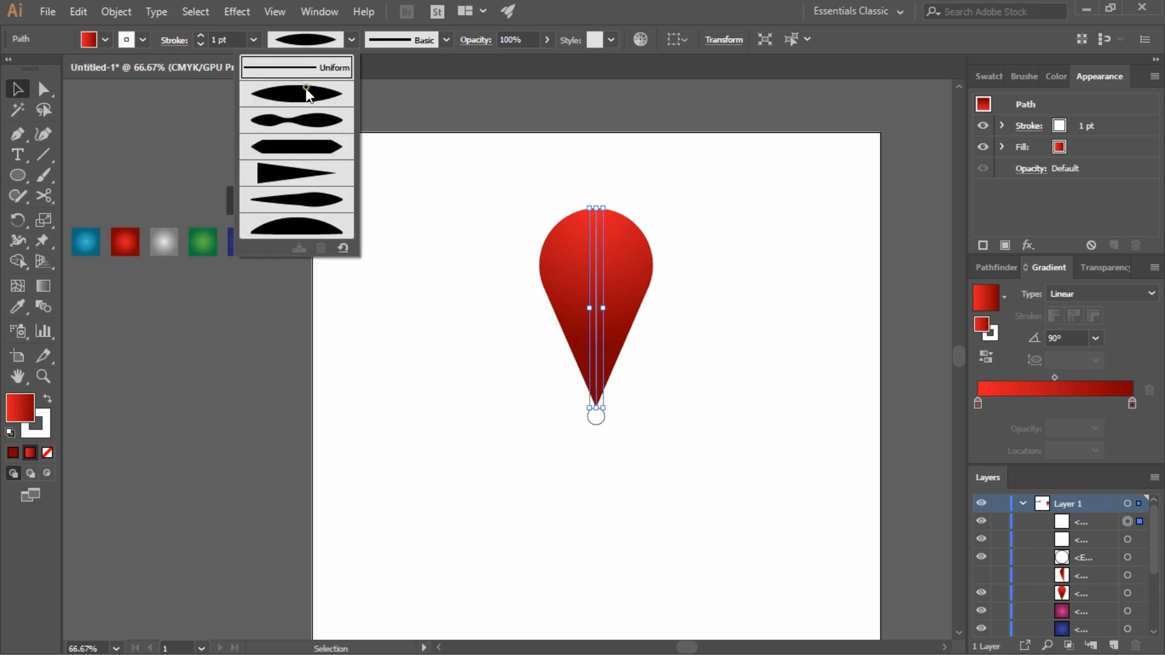
{"action": "left_click", "coordinate": [303, 97]}
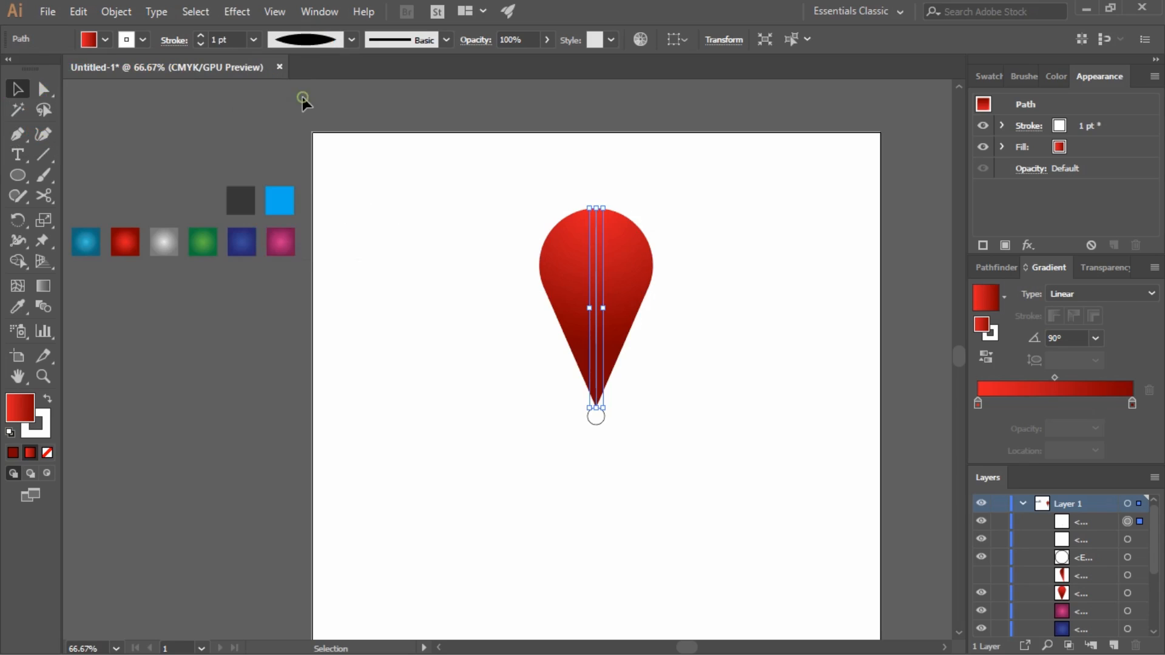
{"action": "left_click", "coordinate": [417, 223]}
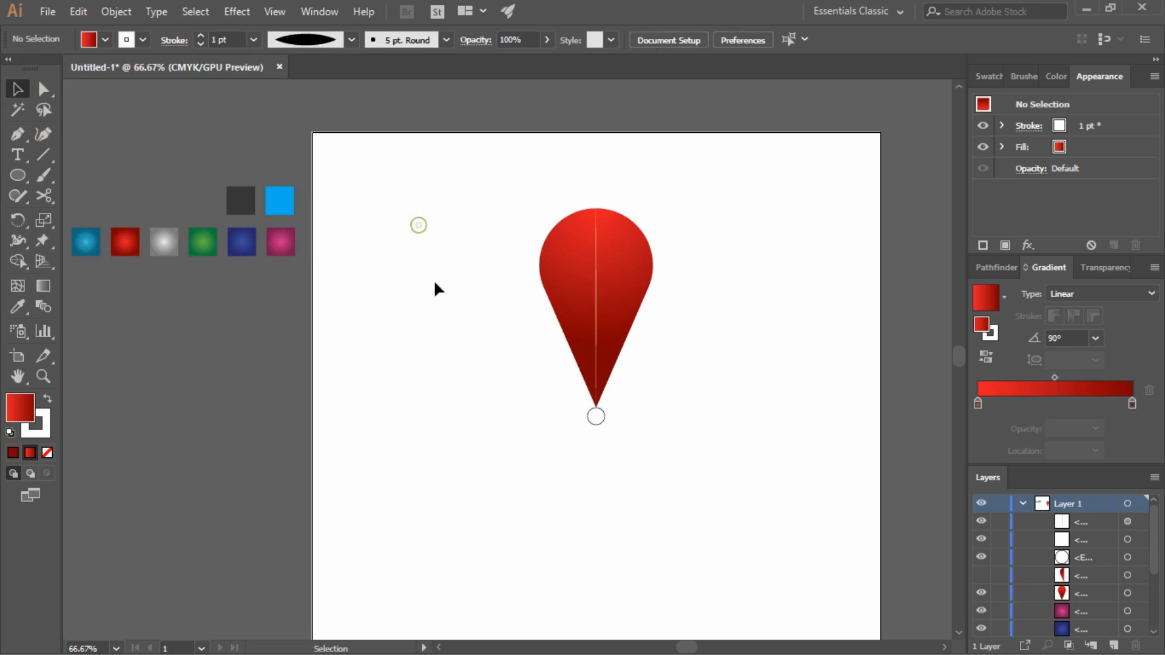
Step: Increase the centre line's stroke weight to 3 pt and show the petal's left half again
{"action": "left_click", "coordinate": [596, 332]}
{"action": "left_click", "coordinate": [202, 35]}
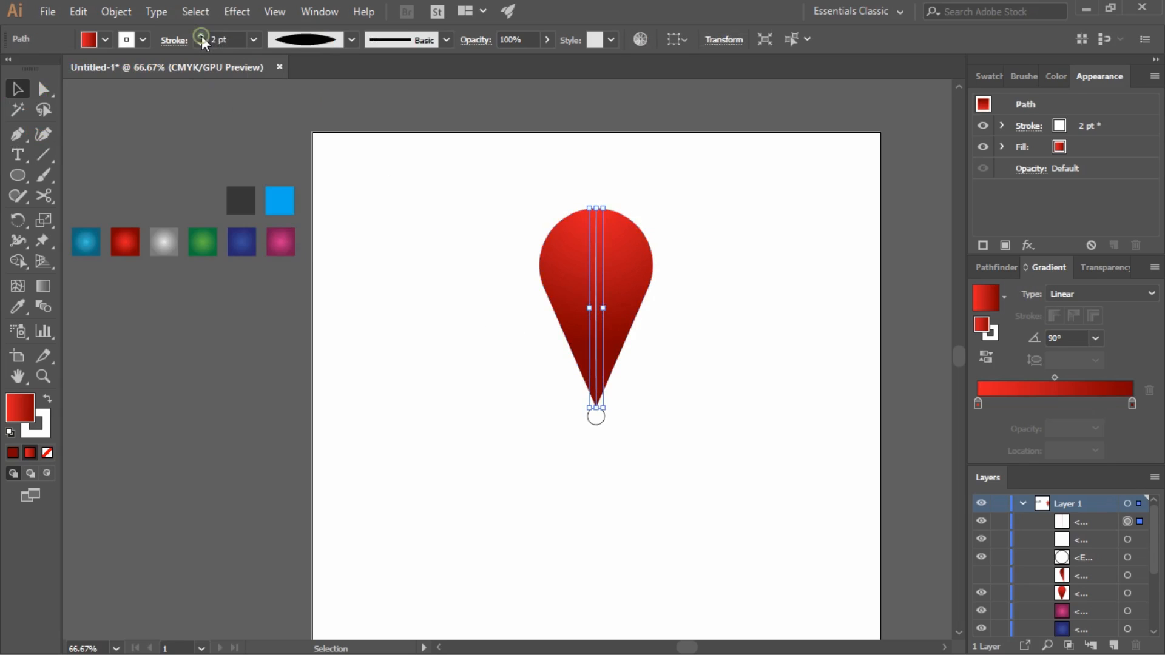
{"action": "left_click", "coordinate": [201, 35]}
{"action": "left_click", "coordinate": [395, 273]}
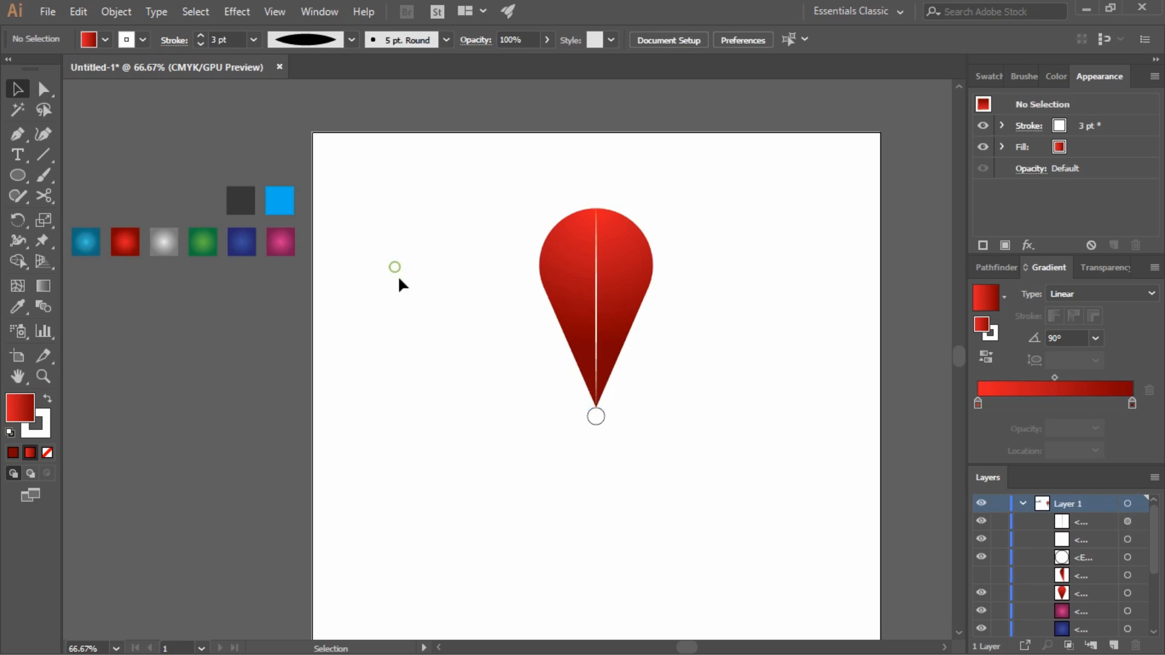
{"action": "left_click", "coordinate": [981, 576]}
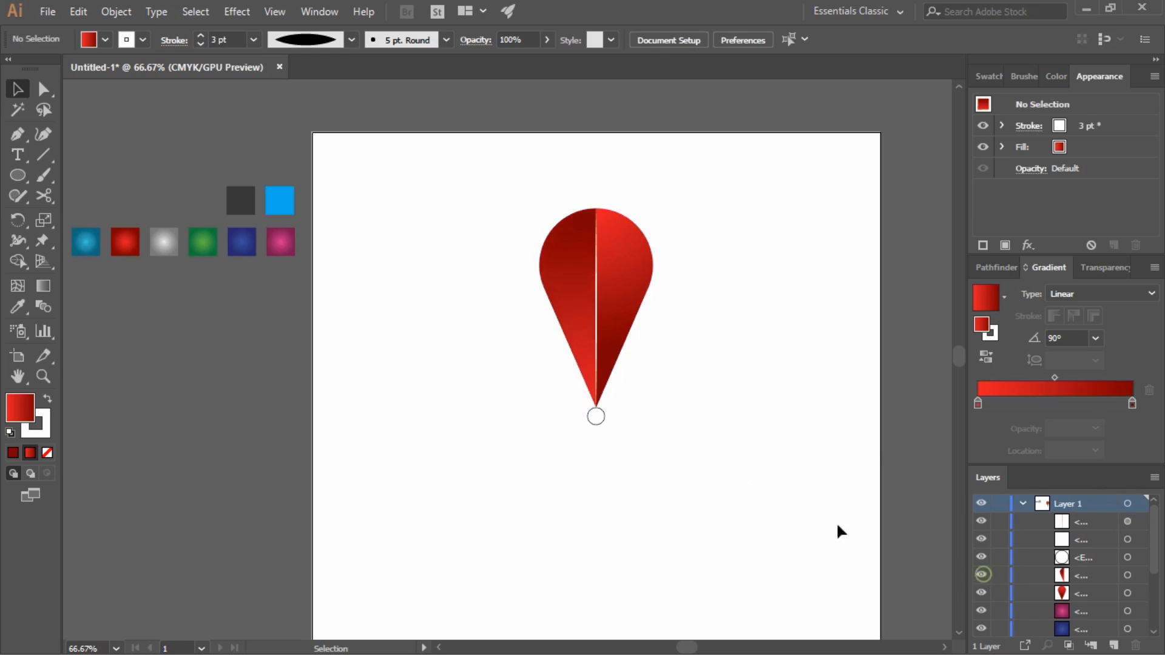
Step: Lower the centre line's opacity to 50%
{"action": "left_click", "coordinate": [597, 341]}
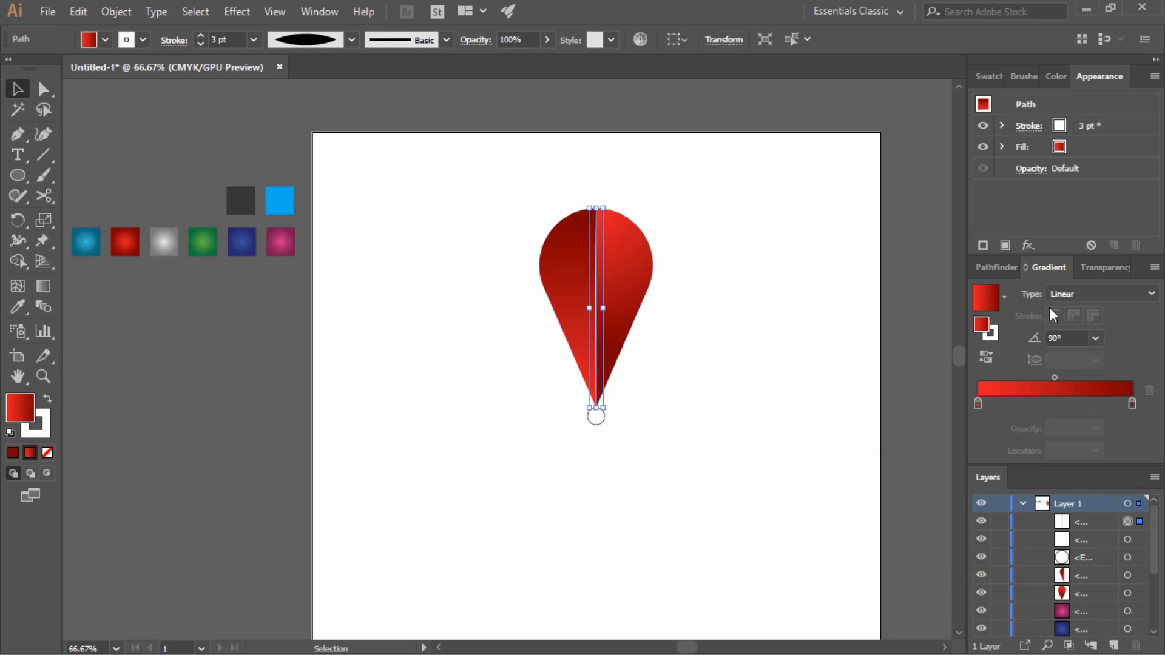
{"action": "left_click", "coordinate": [1096, 268]}
{"action": "left_click", "coordinate": [1141, 293]}
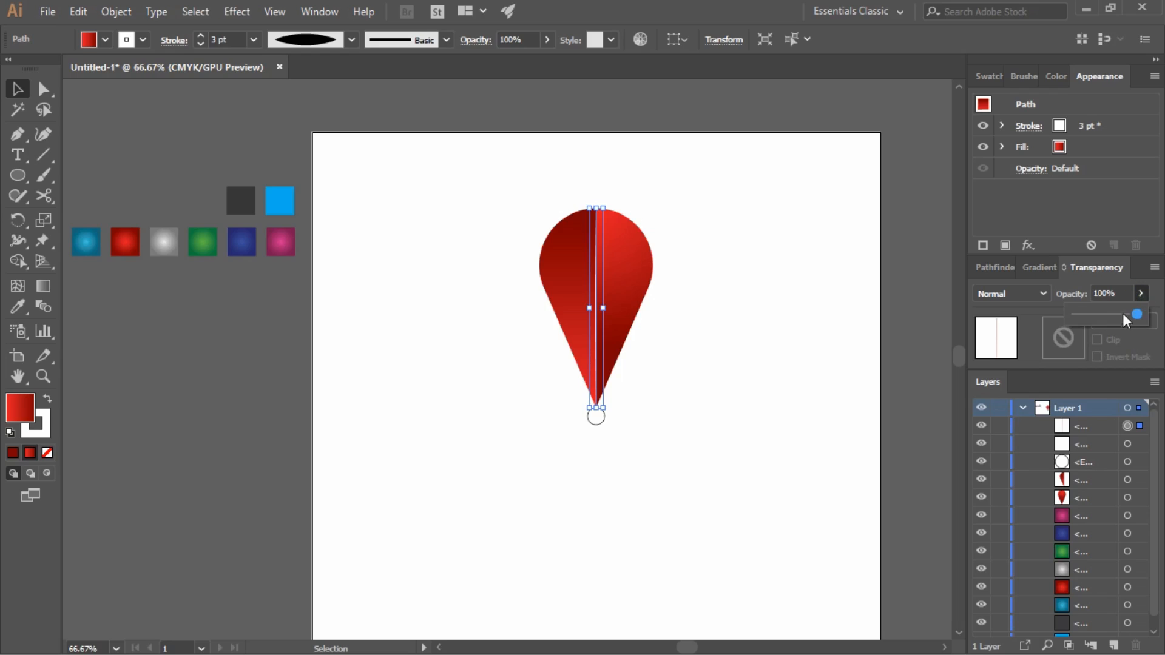
{"action": "left_click_drag", "start_coordinate": [1136, 314], "coordinate": [1119, 315]}
{"action": "left_click", "coordinate": [707, 378]}
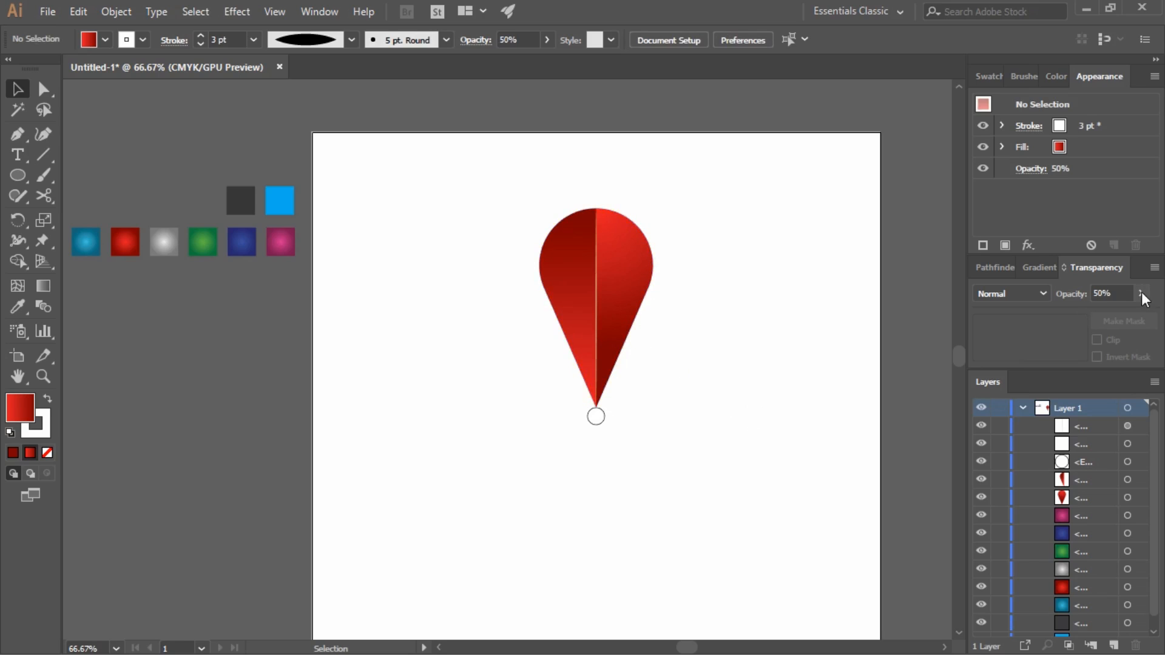
Step: Set the centre line's opacity to 75% and deselect it
{"action": "left_click", "coordinate": [600, 313]}
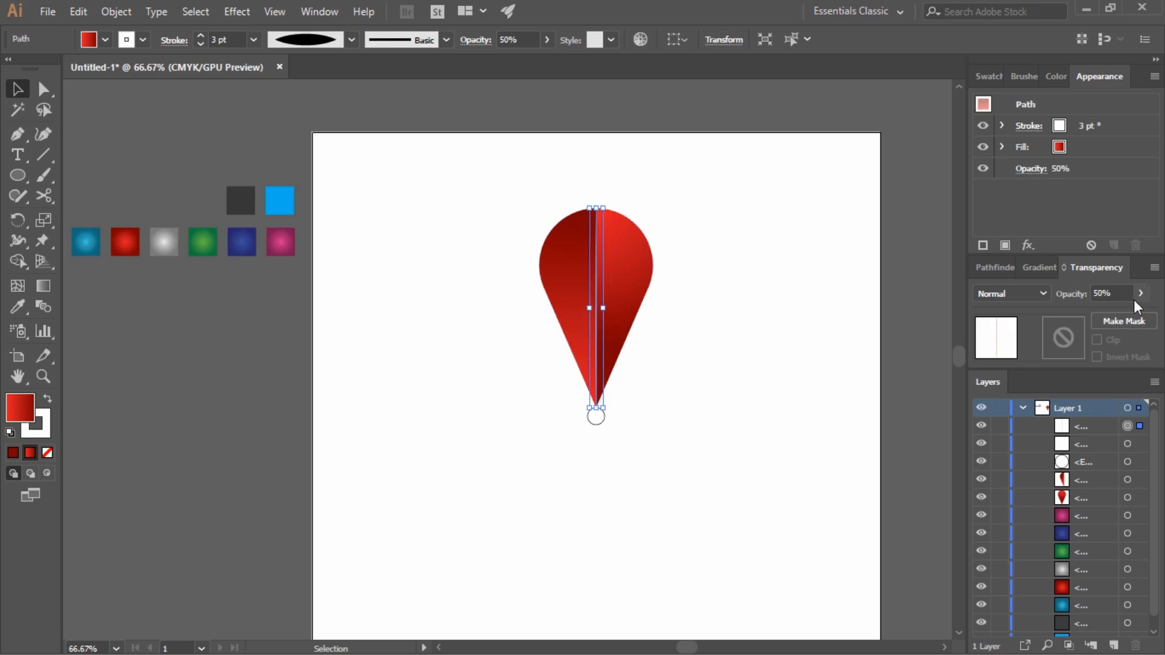
{"action": "left_click", "coordinate": [1109, 294]}
{"action": "type", "text": "75"}
{"action": "key", "text": "Return"}
{"action": "left_click", "coordinate": [711, 409]}
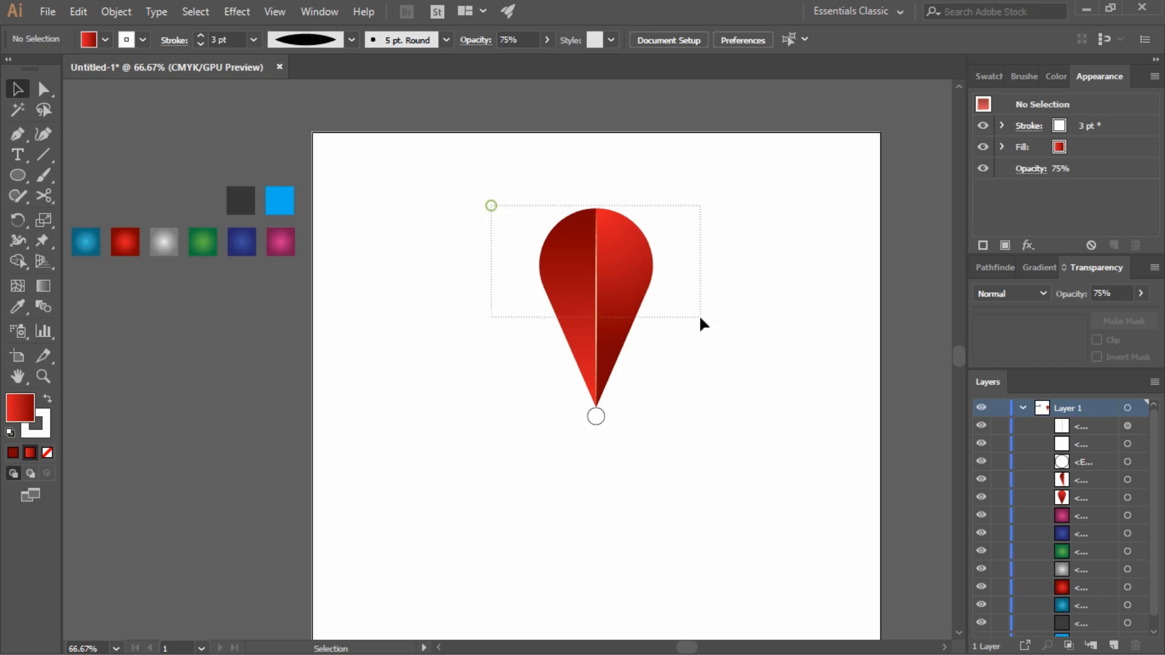
Step: Group the petal's two halves and its centre line into one object
{"action": "left_click_drag", "start_coordinate": [700, 316], "coordinate": [700, 316]}
{"action": "right_click", "coordinate": [631, 286]}
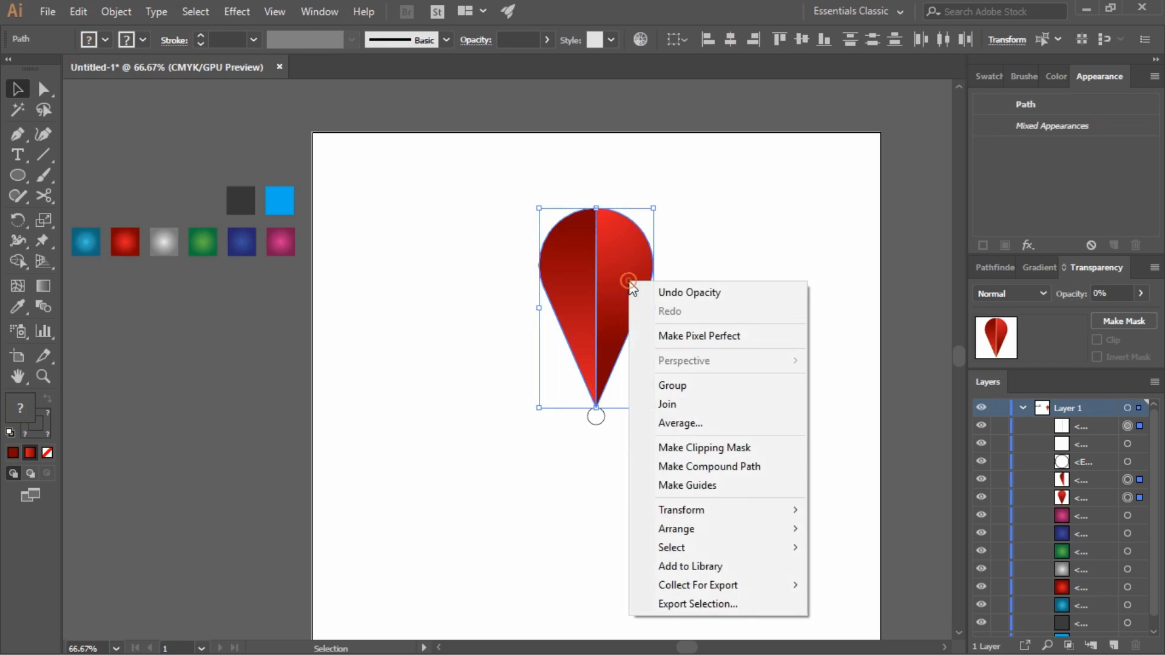
{"action": "left_click", "coordinate": [679, 387]}
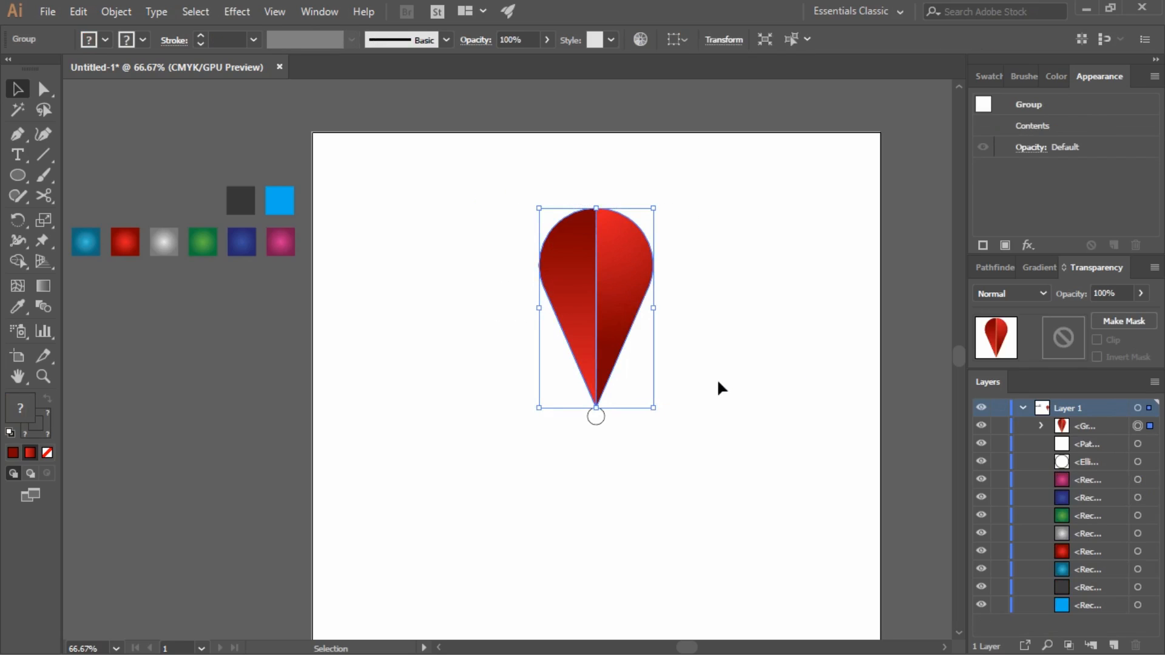
{"action": "left_click", "coordinate": [716, 377]}
Step: Make a copy of the petal group rotated 60° about the centre of the small circle
{"action": "left_click", "coordinate": [624, 299]}
{"action": "left_click", "coordinate": [18, 219]}
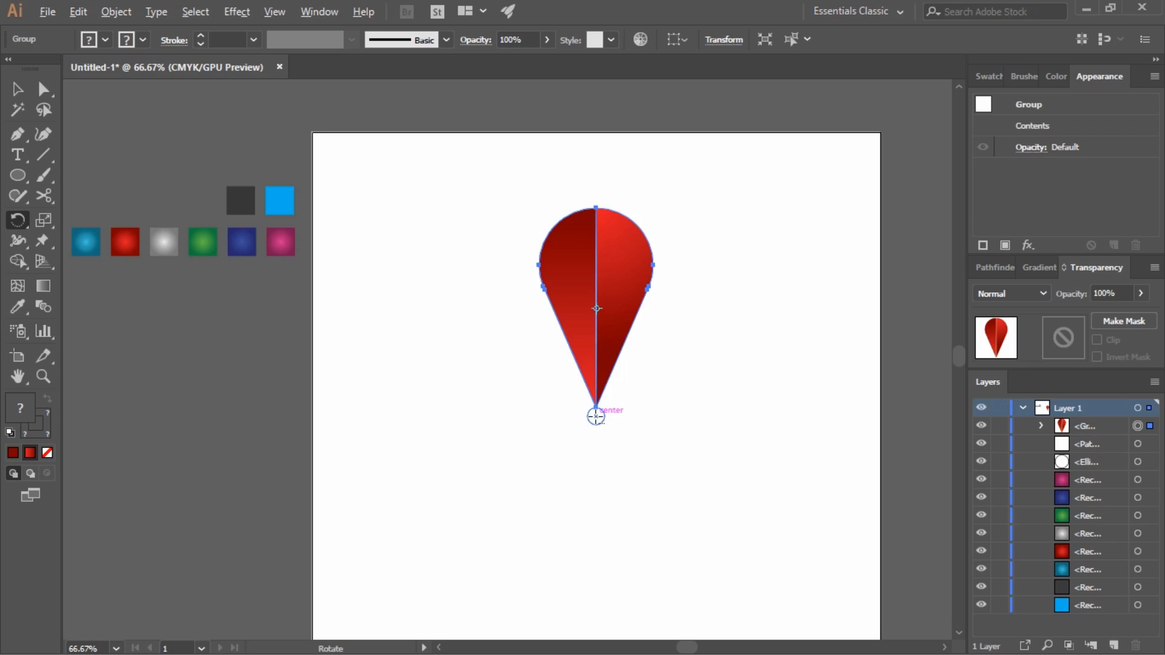
{"action": "left_click", "coordinate": [596, 416], "text": "alt"}
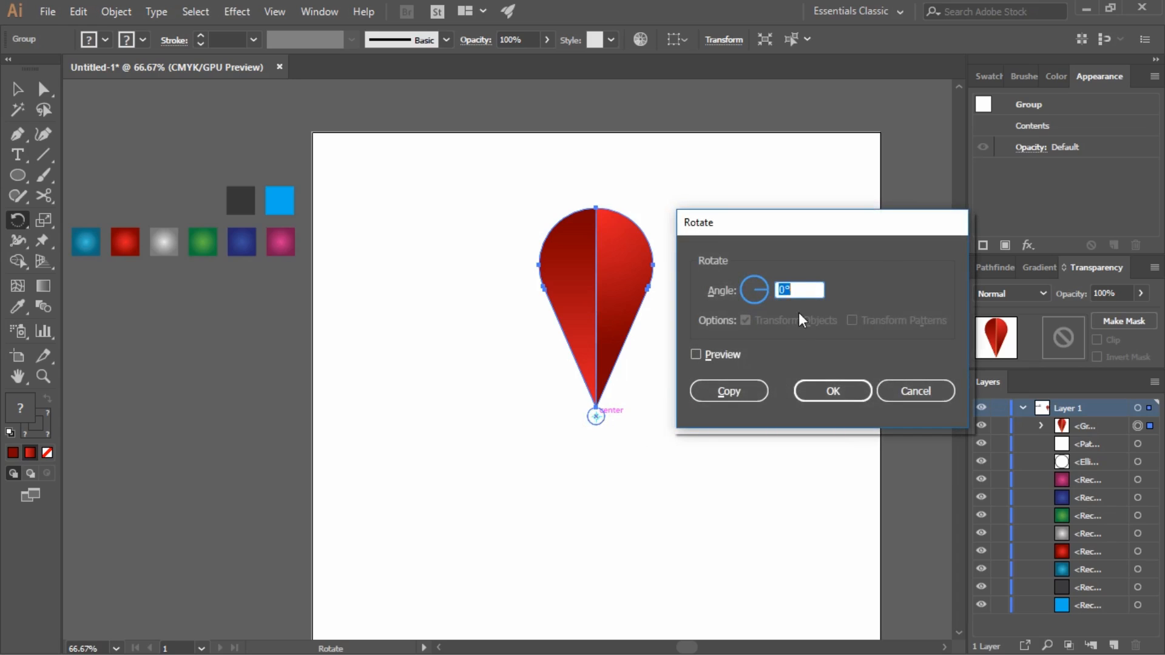
{"action": "type", "text": "60"}
{"action": "left_click", "coordinate": [695, 355]}
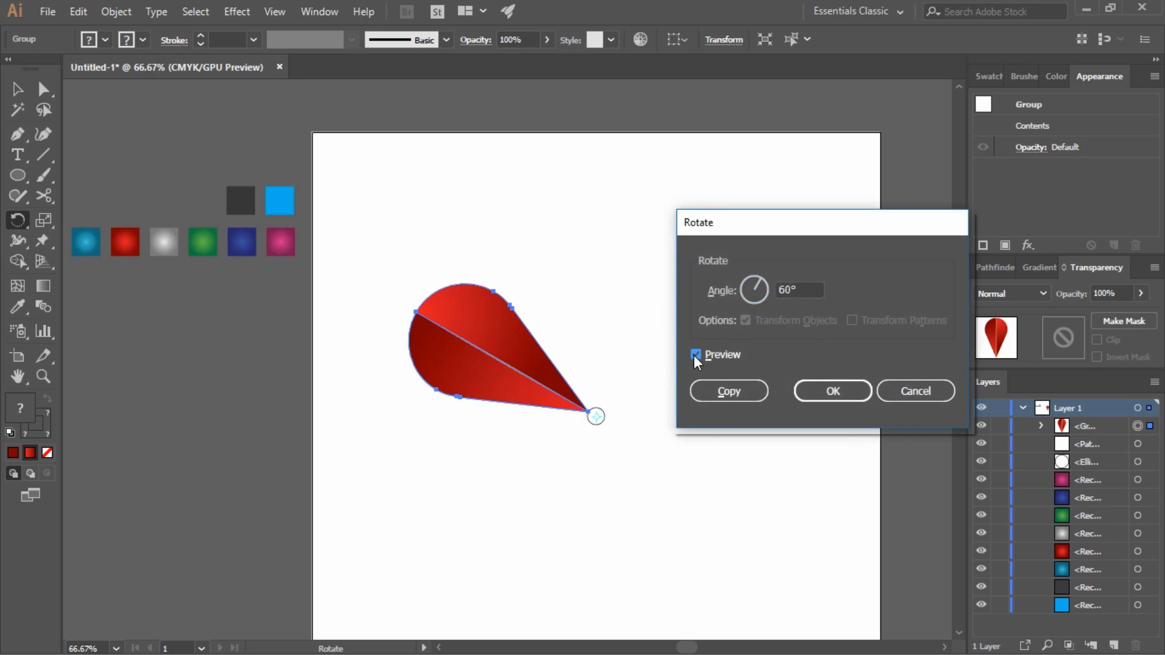
{"action": "left_click", "coordinate": [739, 389]}
{"action": "key", "text": "ctrl"}
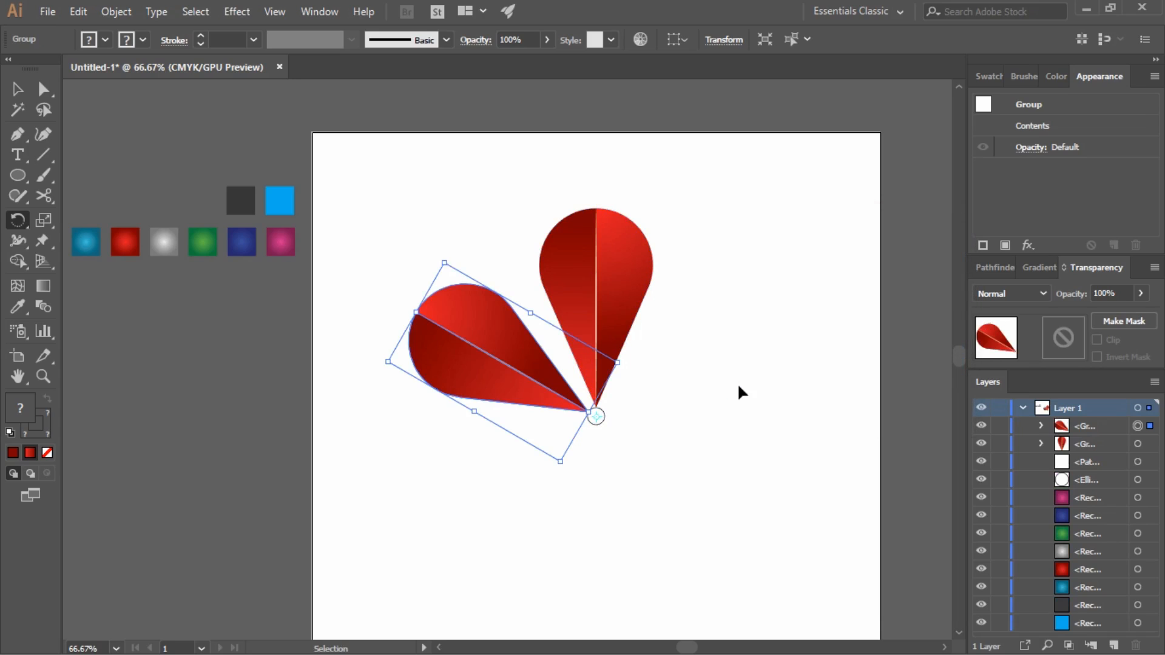
Step: Repeat the rotated copy four more times to complete the six-petal flower, then deselect it
{"action": "key", "text": "ctrl+d"}
{"action": "key", "text": "ctrl+d"}
{"action": "key", "text": "ctrl+d"}
{"action": "key", "text": "ctrl+d"}
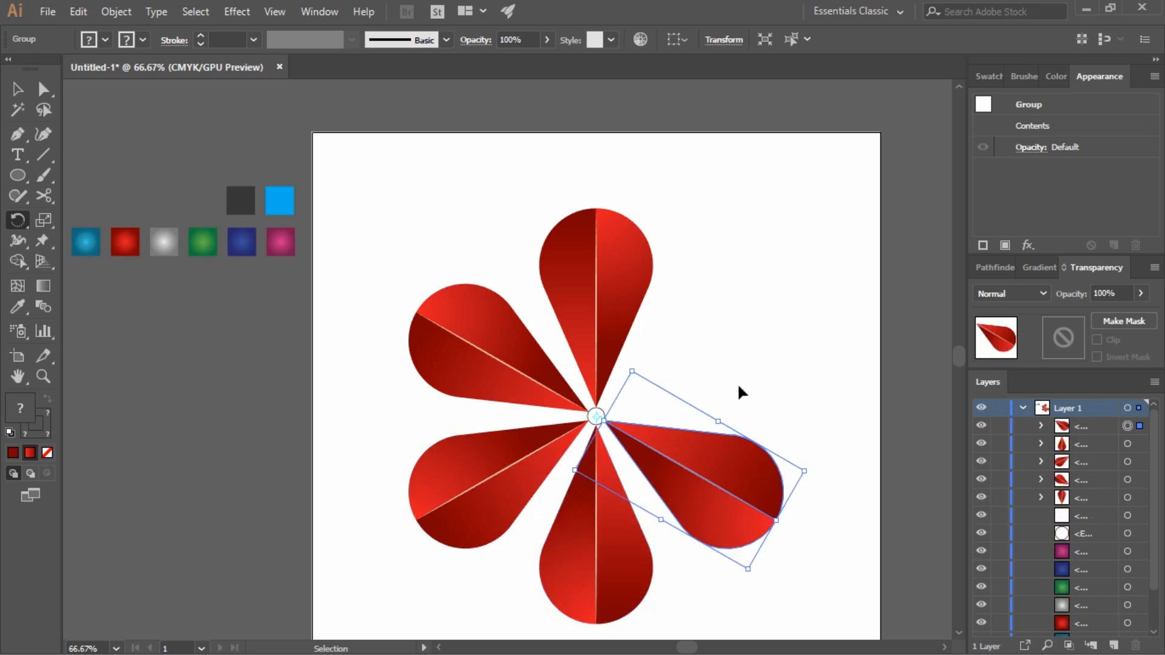
{"action": "key", "text": "v"}
{"action": "left_click", "coordinate": [828, 420]}
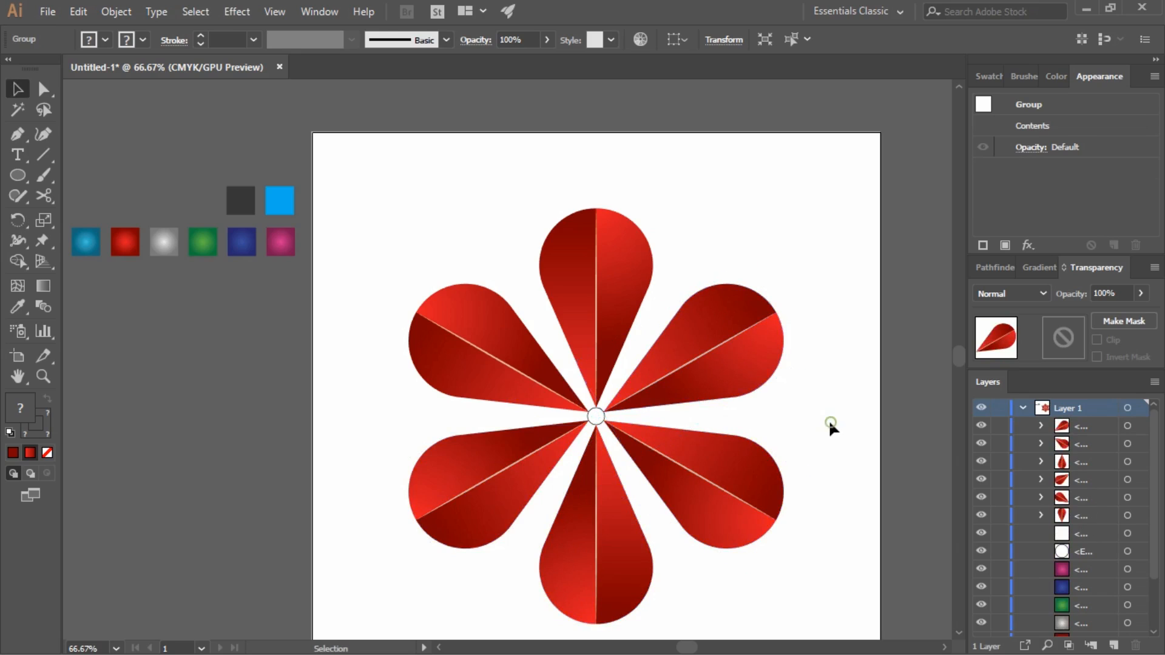
Step: Hide the small circle at the centre of the flower
{"action": "left_click", "coordinate": [601, 423]}
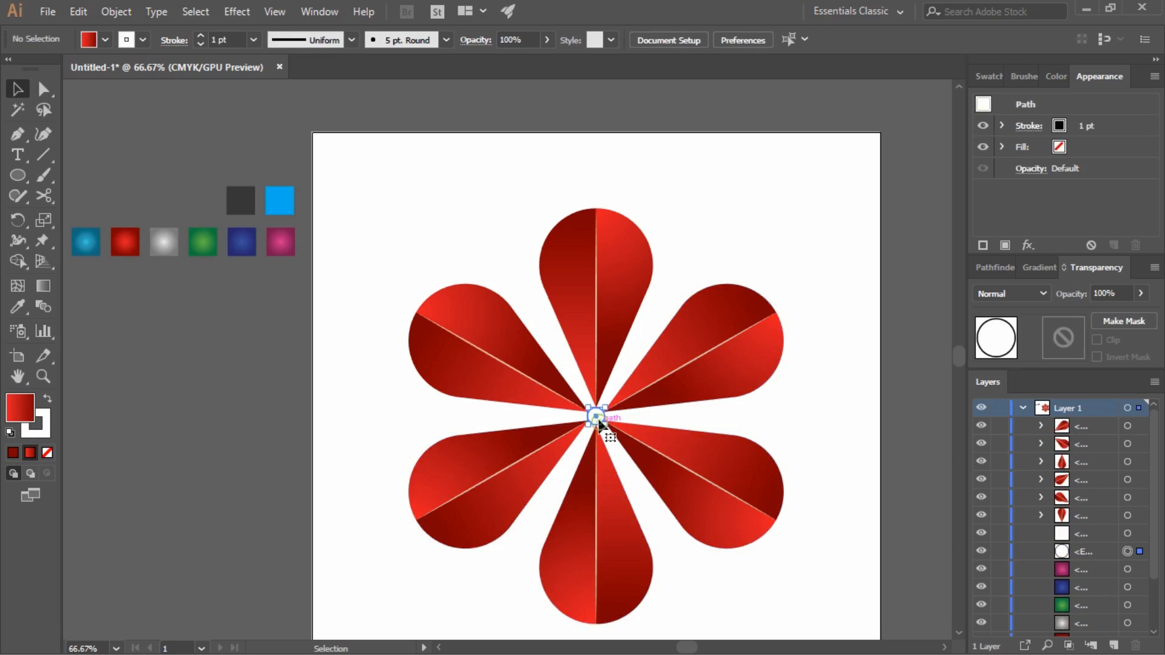
{"action": "left_click", "coordinate": [978, 551]}
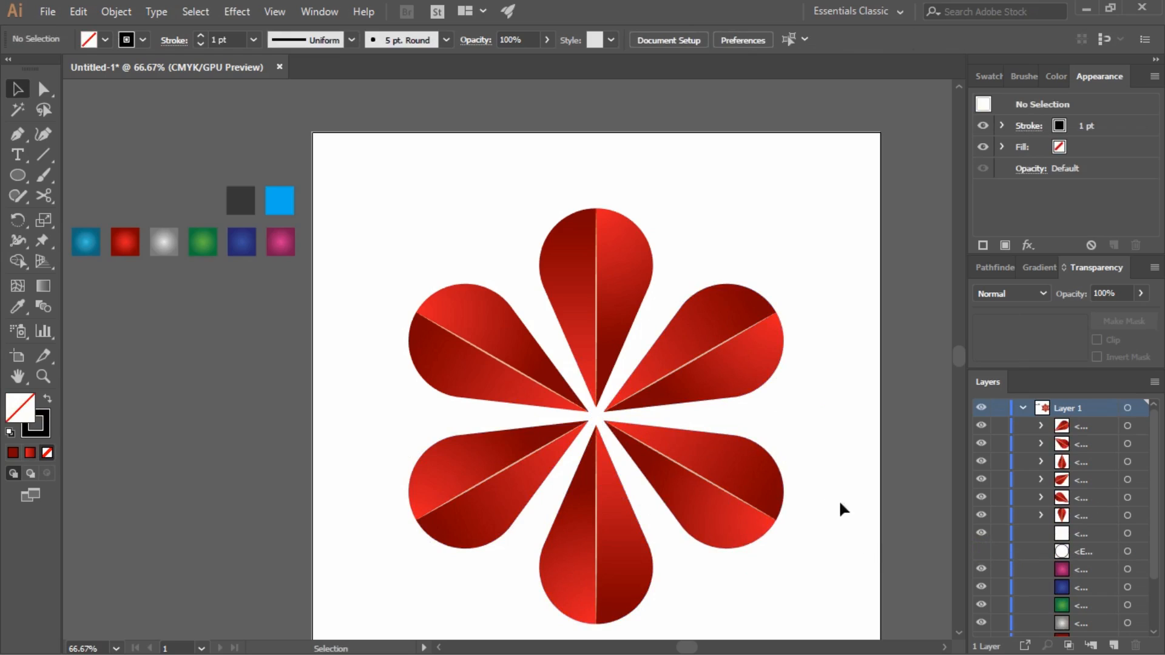
{"action": "left_click", "coordinate": [740, 377]}
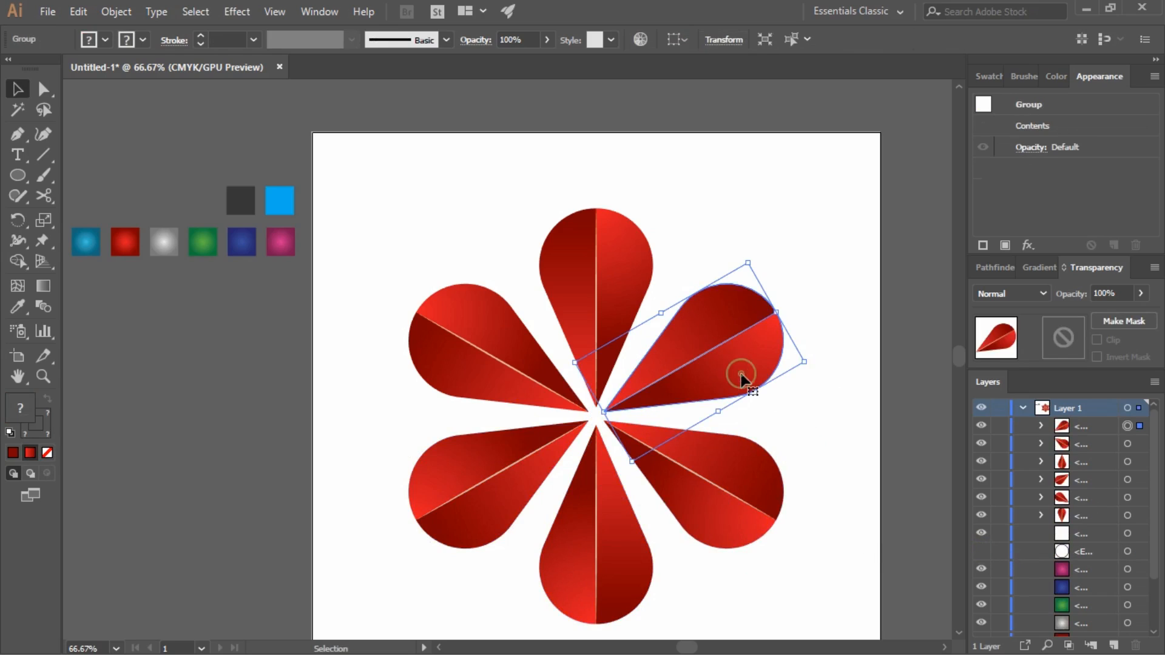
{"action": "left_click", "coordinate": [803, 412]}
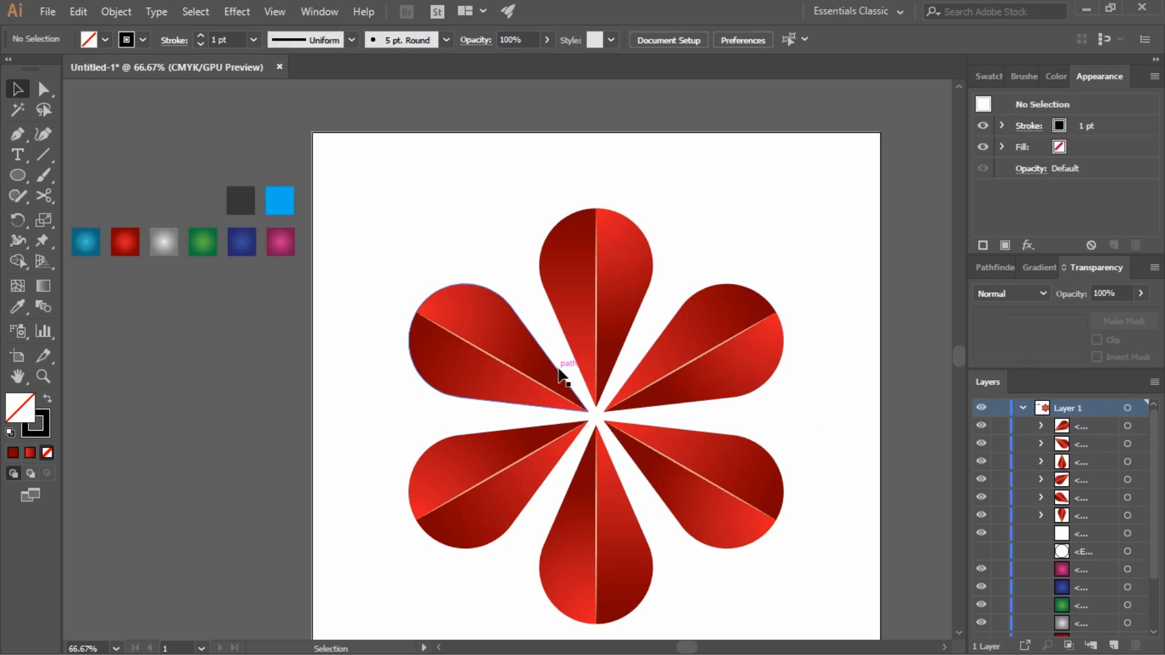
Step: Recolour the flower's upper-right petal with linked harmony colours, shifting its reds to blue with the bright tone's hue at about 190°
{"action": "left_click", "coordinate": [729, 324]}
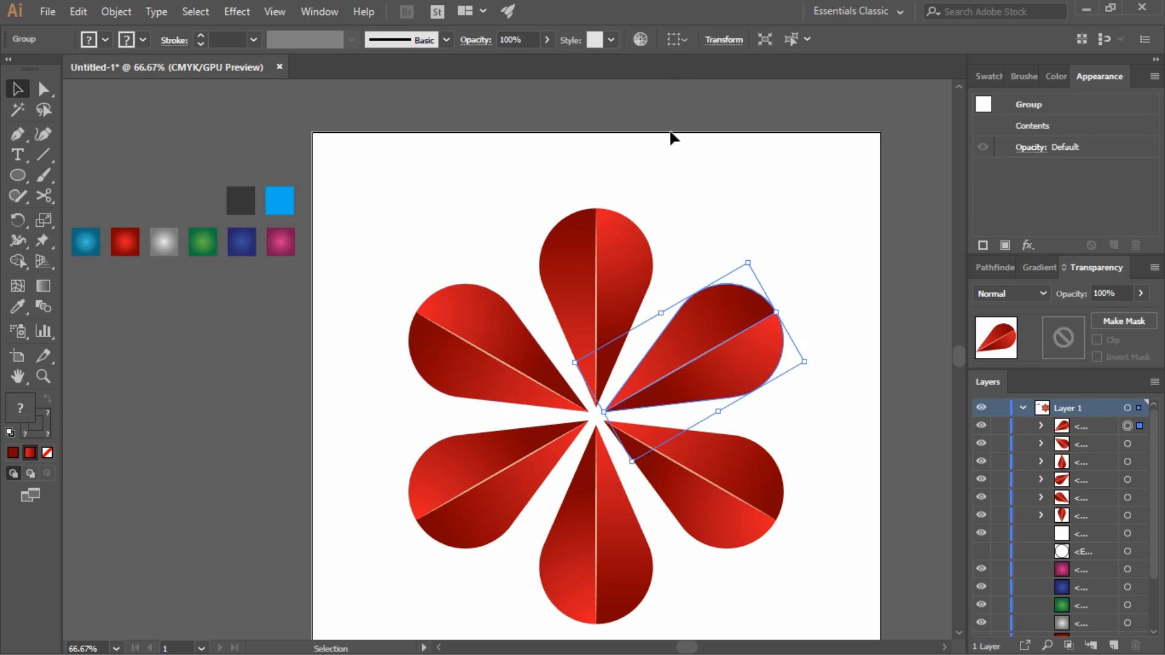
{"action": "left_click", "coordinate": [647, 43]}
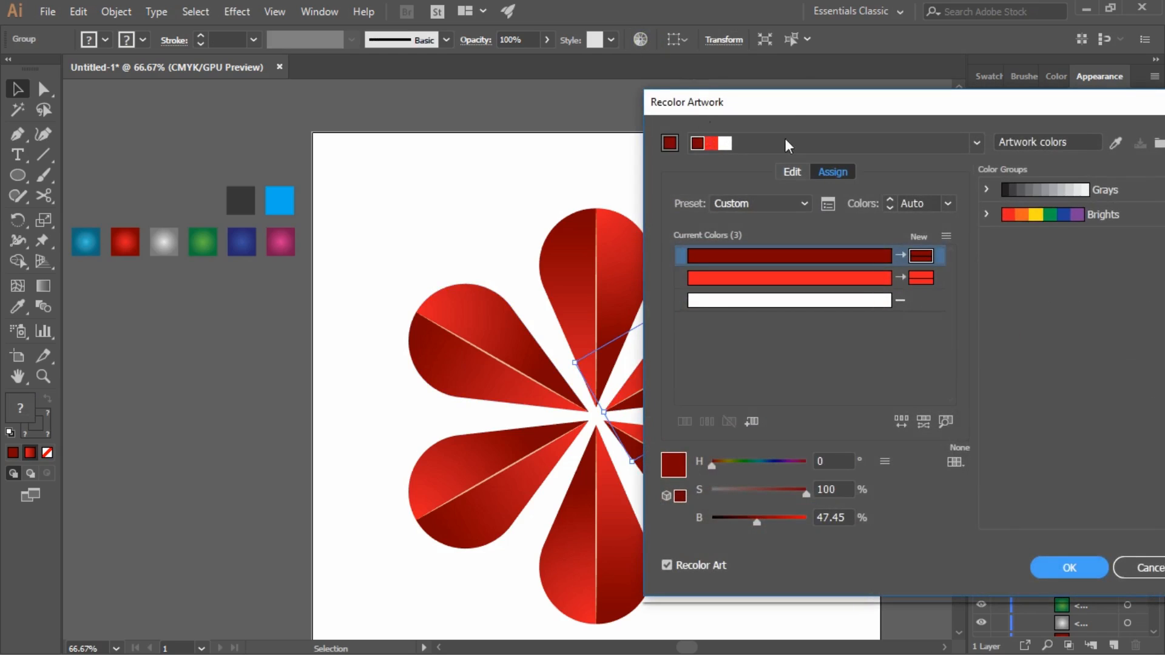
{"action": "left_click_drag", "start_coordinate": [787, 64], "coordinate": [844, 63]}
{"action": "left_click", "coordinate": [845, 134]}
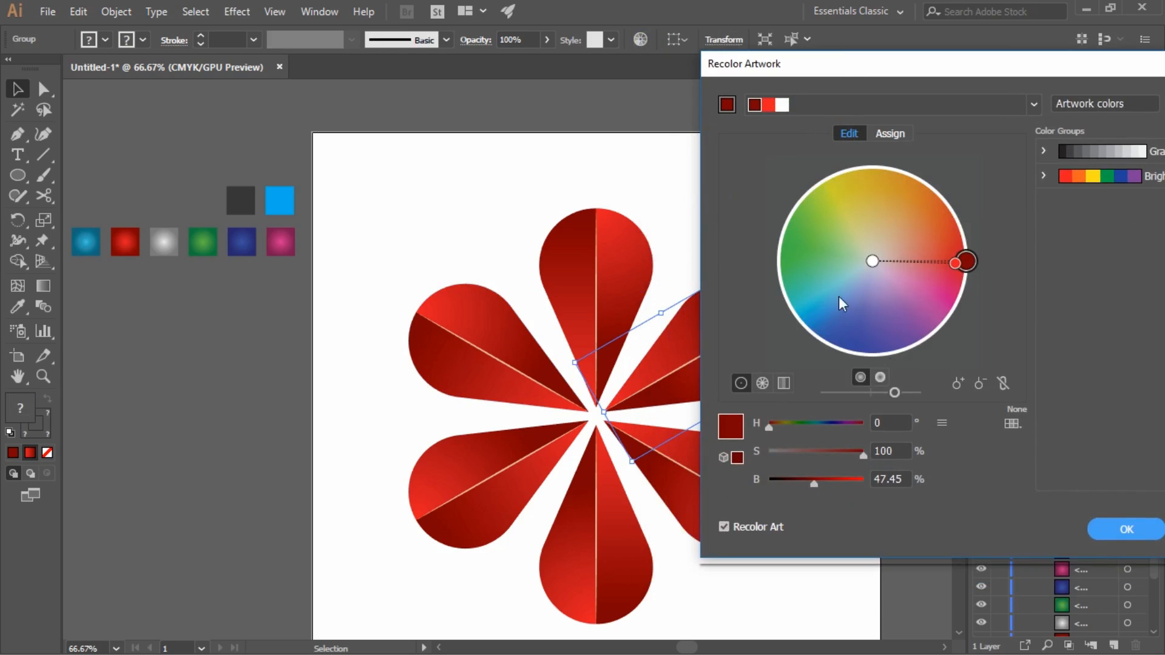
{"action": "left_click", "coordinate": [1005, 387]}
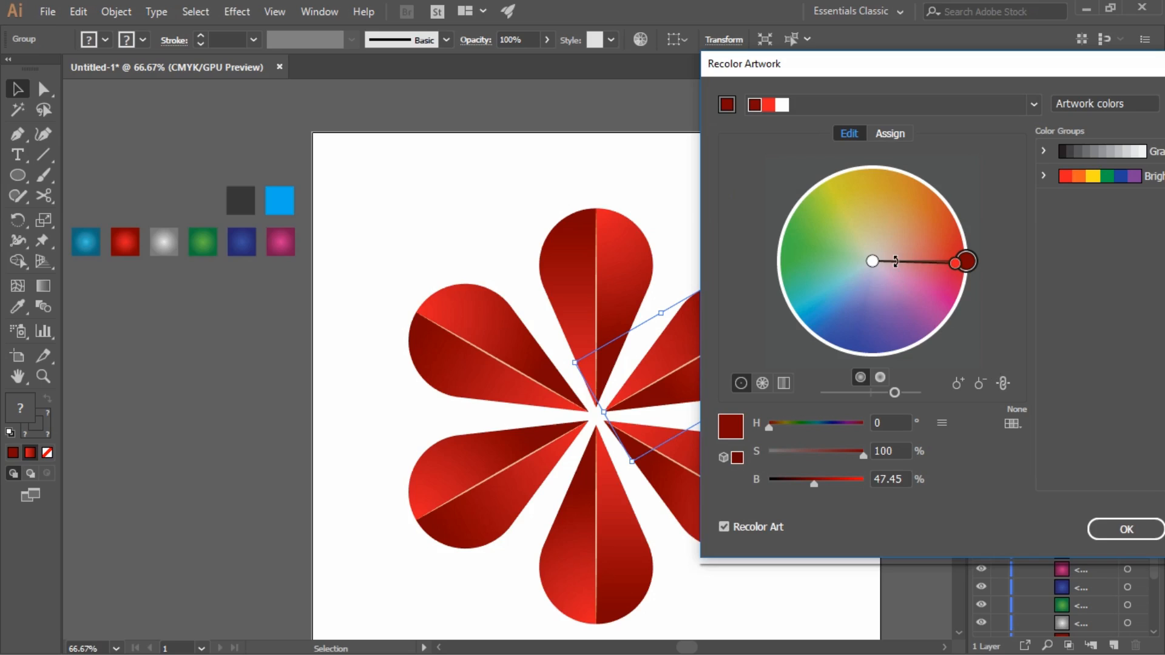
{"action": "left_click_drag", "start_coordinate": [965, 261], "coordinate": [816, 329]}
{"action": "left_click_drag", "start_coordinate": [855, 276], "coordinate": [853, 274]}
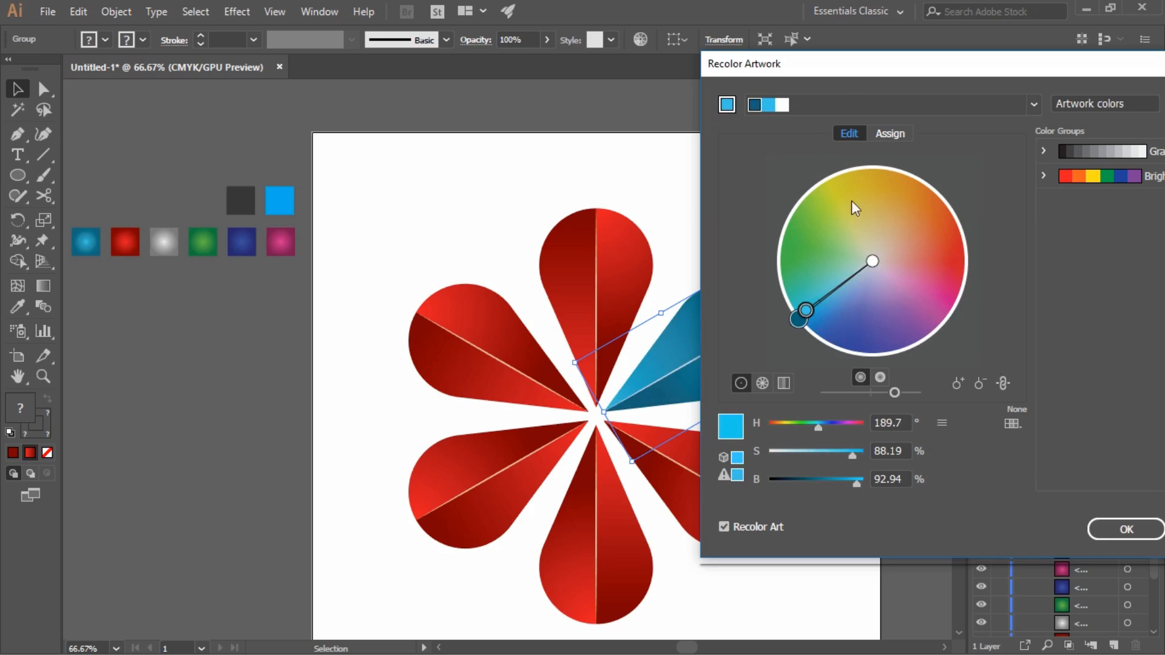
Step: Fine-tune the upper-right petal's linked colours to teal, with the bright tone's hue at about 184°, and apply the recolouring
{"action": "left_click_drag", "start_coordinate": [846, 74], "coordinate": [930, 55]}
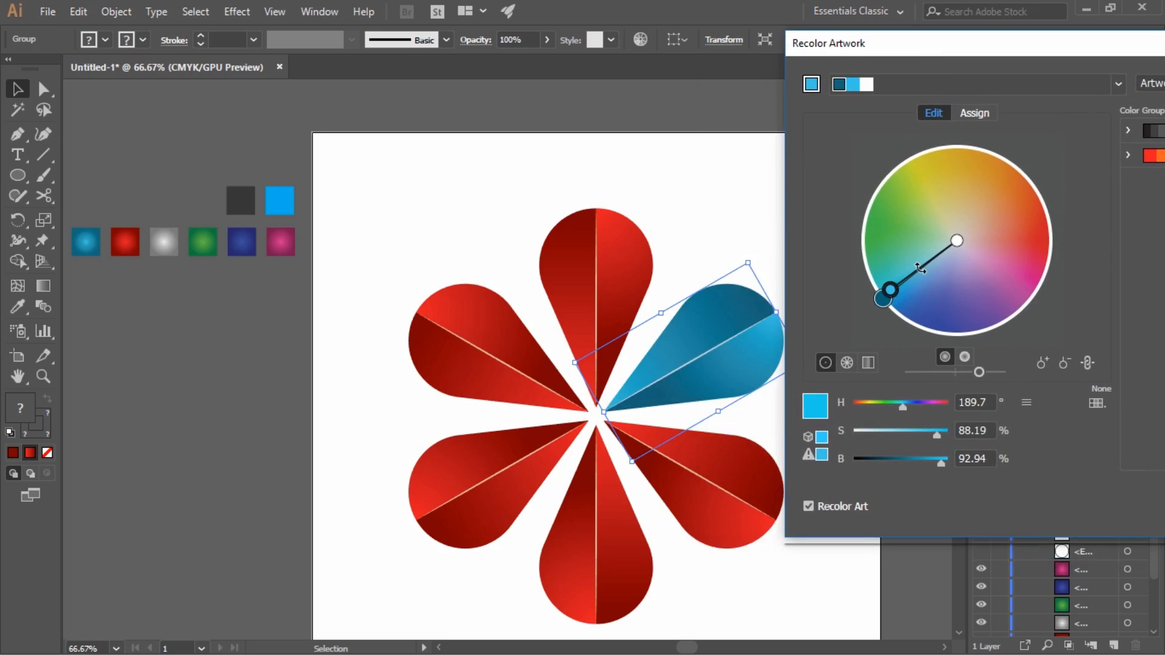
{"action": "left_click_drag", "start_coordinate": [920, 269], "coordinate": [924, 262]}
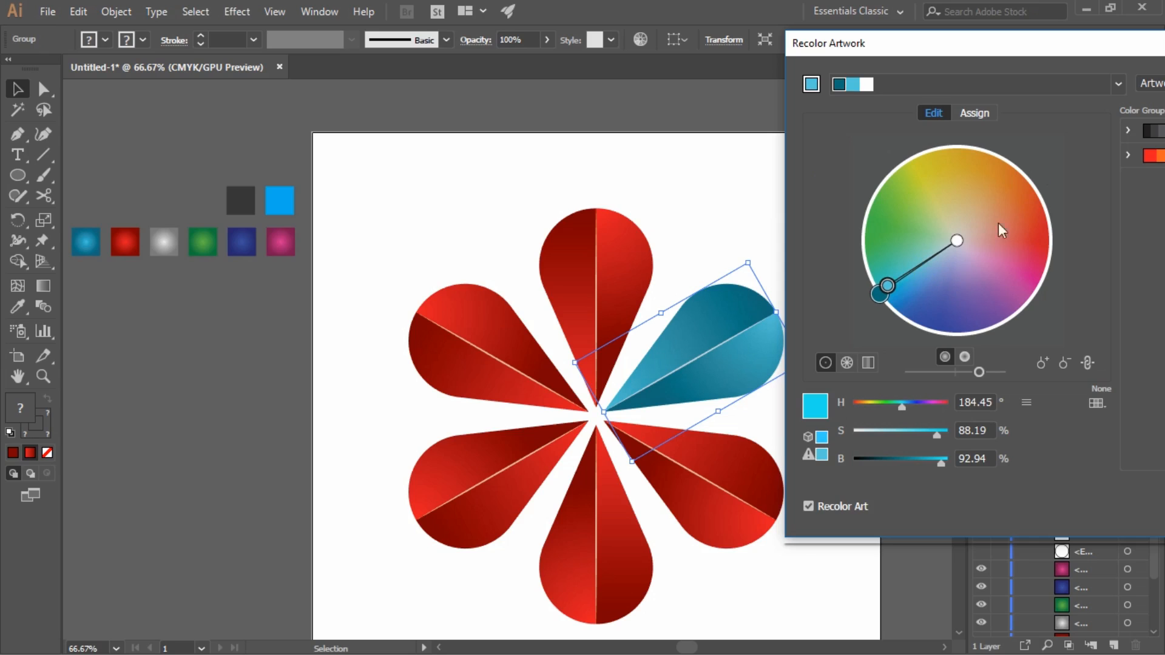
{"action": "left_click_drag", "start_coordinate": [1065, 37], "coordinate": [758, 41]}
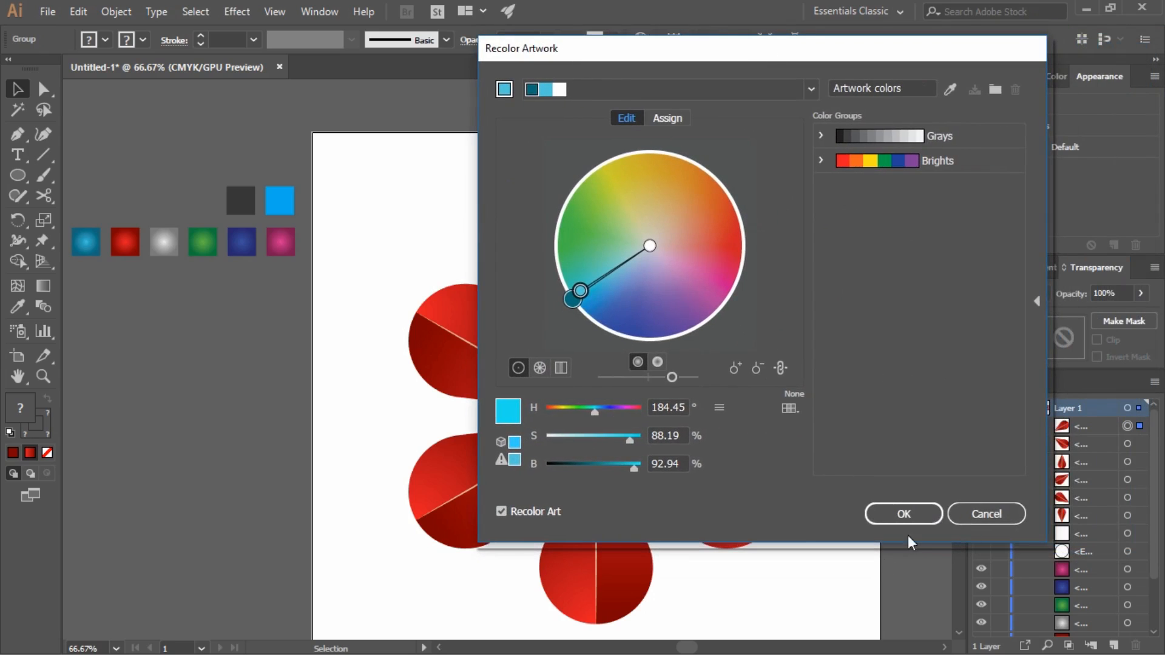
{"action": "left_click", "coordinate": [902, 516]}
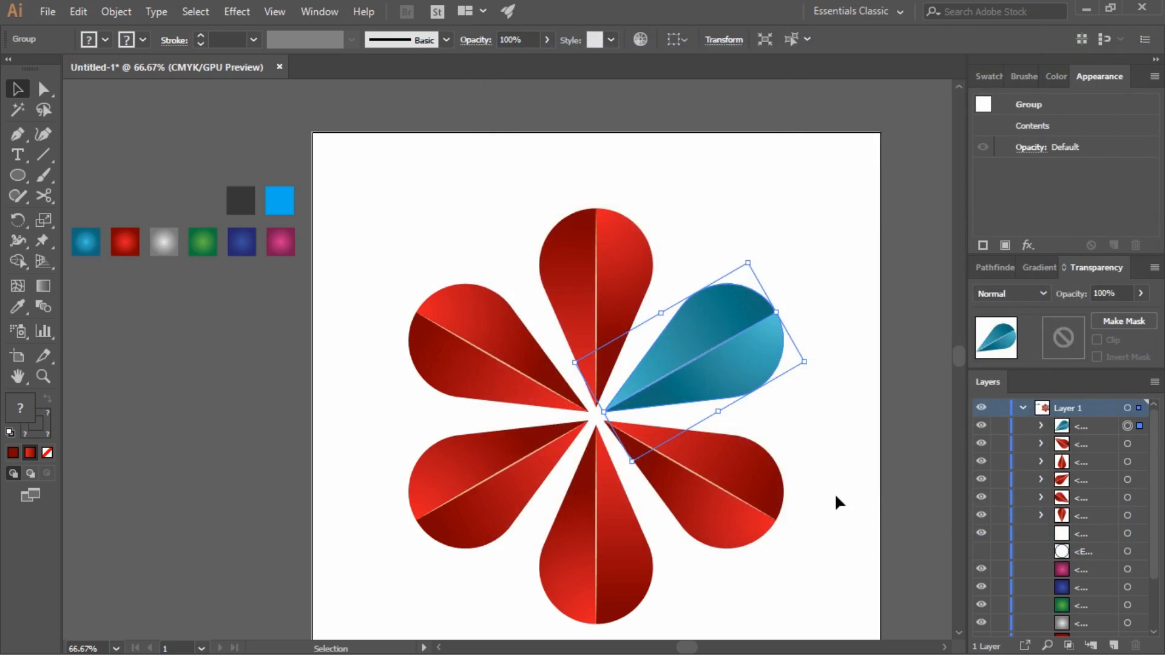
{"action": "left_click", "coordinate": [835, 496]}
Step: Recolour the flower's lower-right petal to magenta pink with linked harmony colours, bringing the bright tone's hue to about 329°
{"action": "scroll", "coordinate": [834, 493], "scroll_direction": "down", "scroll_amount": 1}
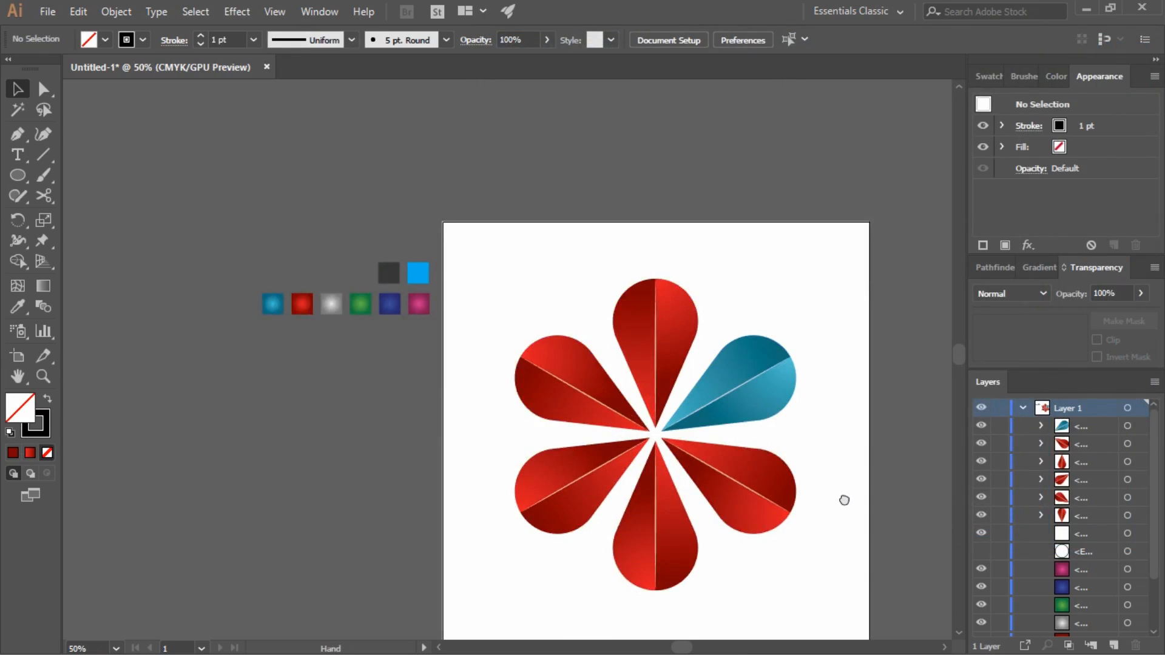
{"action": "left_click_drag", "start_coordinate": [844, 500], "coordinate": [758, 450]}
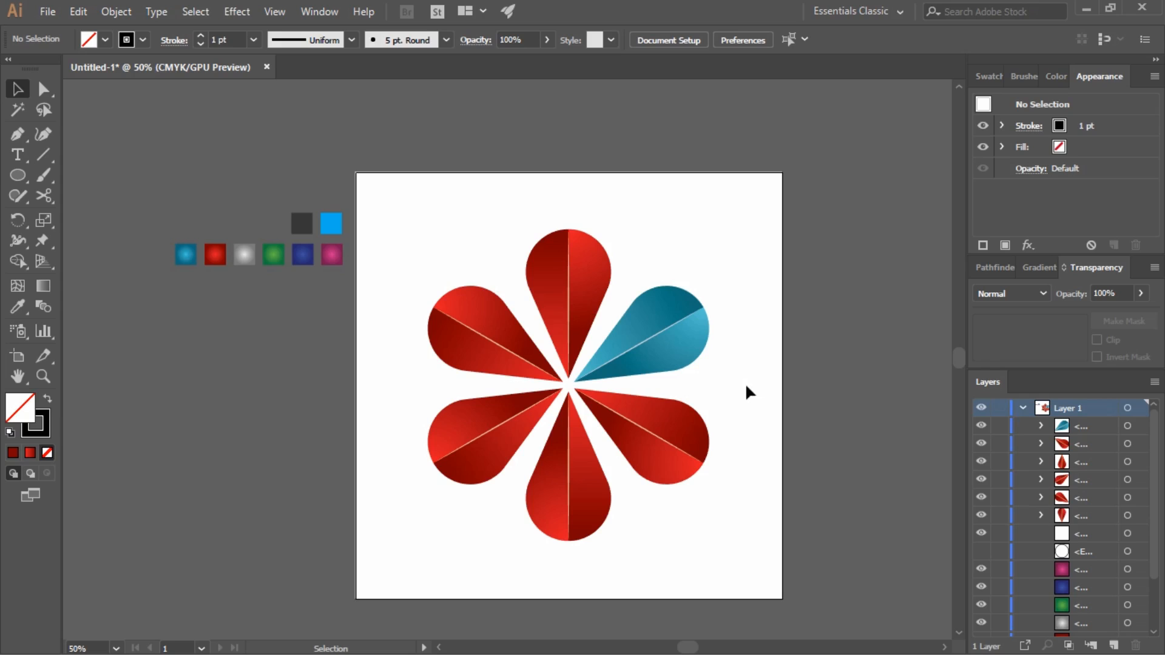
{"action": "left_click", "coordinate": [681, 425]}
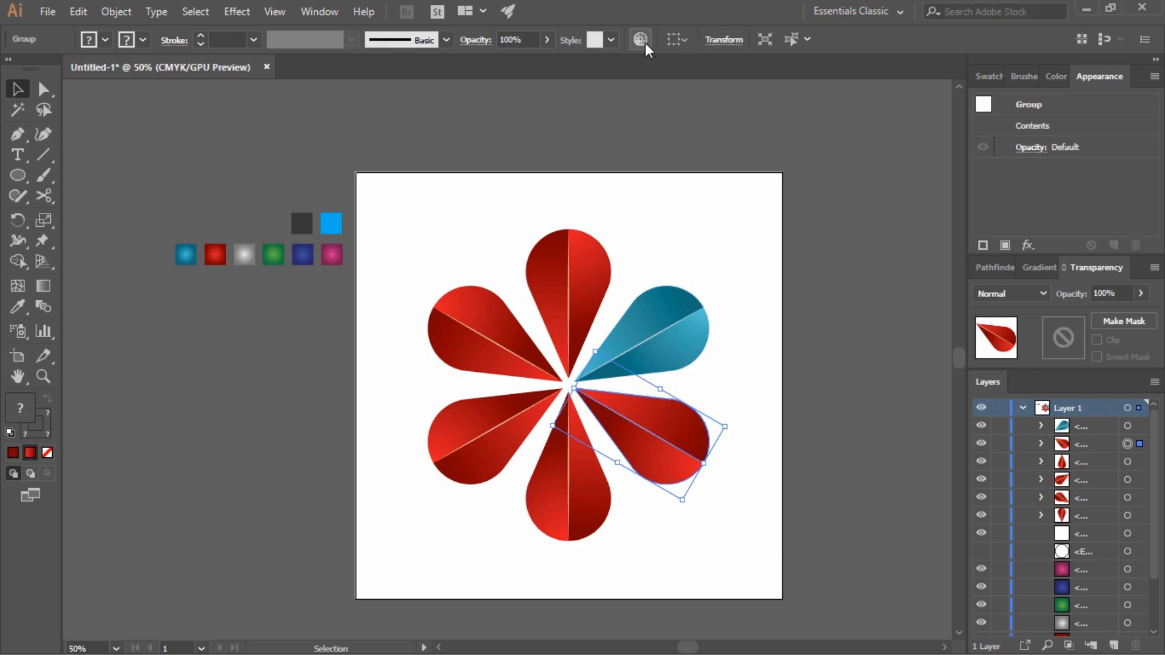
{"action": "left_click", "coordinate": [646, 42]}
{"action": "left_click_drag", "start_coordinate": [651, 63], "coordinate": [848, 114]}
{"action": "left_click", "coordinate": [826, 179]}
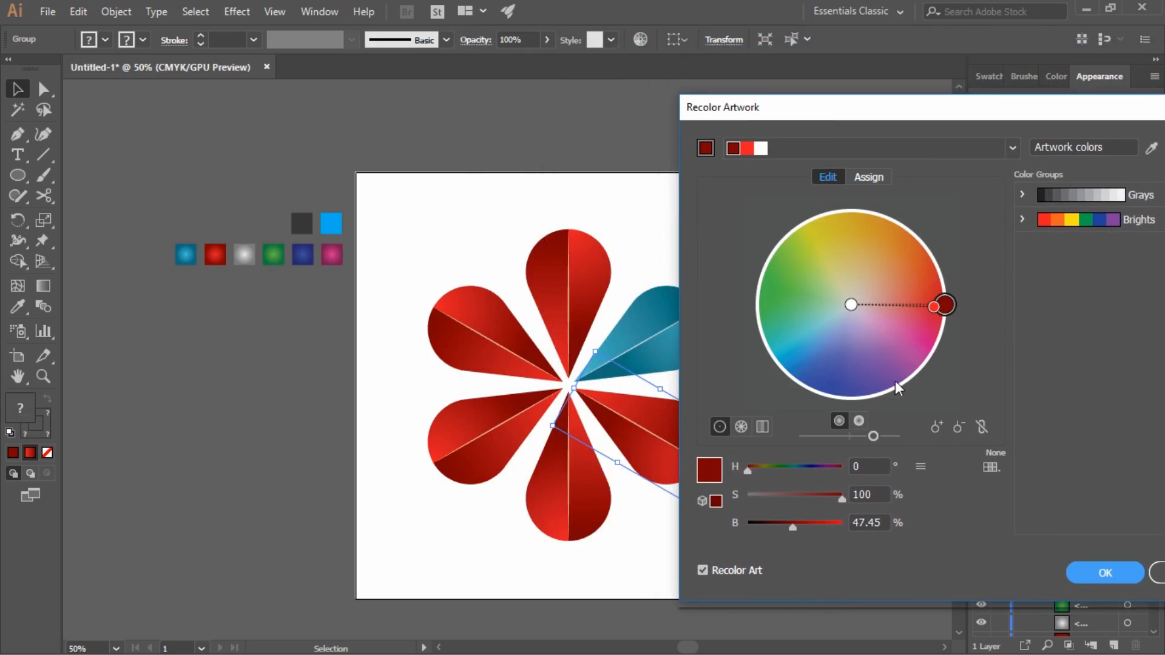
{"action": "left_click", "coordinate": [981, 426]}
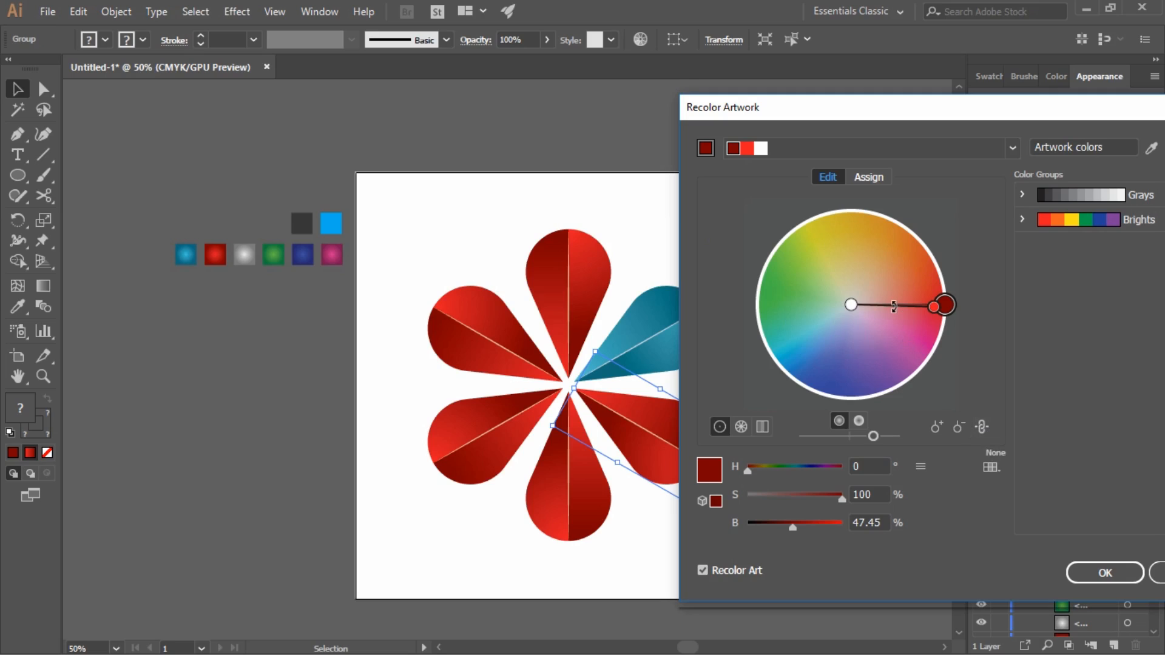
{"action": "mouse_move", "coordinate": [893, 307]}
{"action": "left_mouse_down"}
{"action": "mouse_move", "coordinate": [881, 327]}
{"action": "mouse_move", "coordinate": [885, 318]}
{"action": "left_mouse_up"}
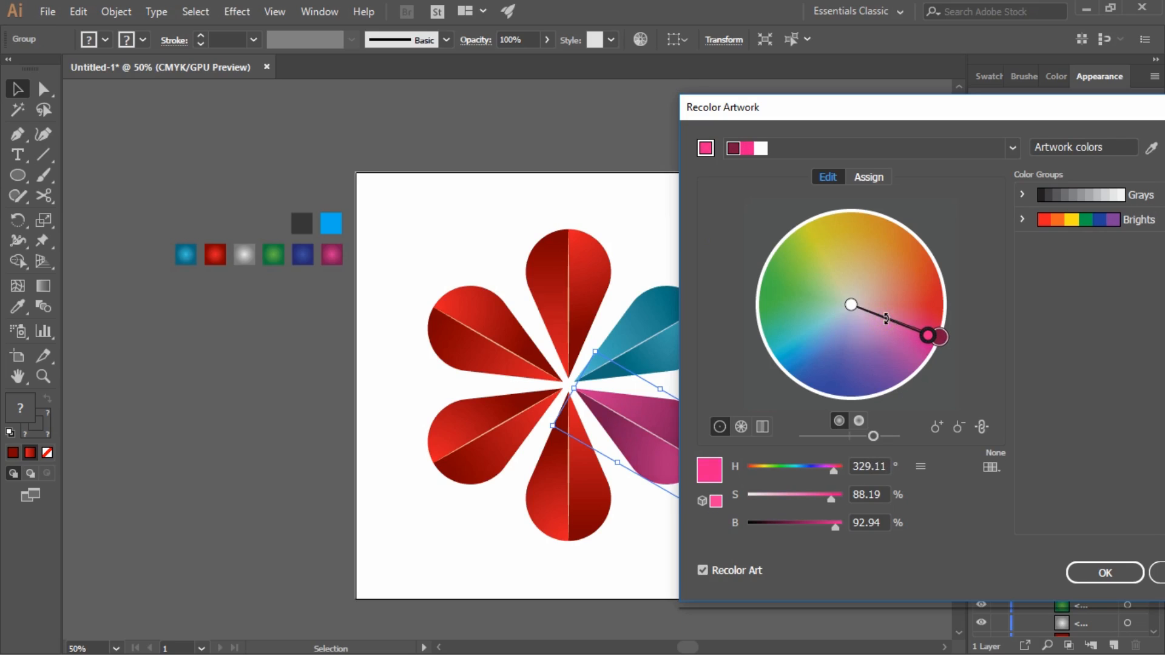
{"action": "left_click", "coordinate": [1095, 574]}
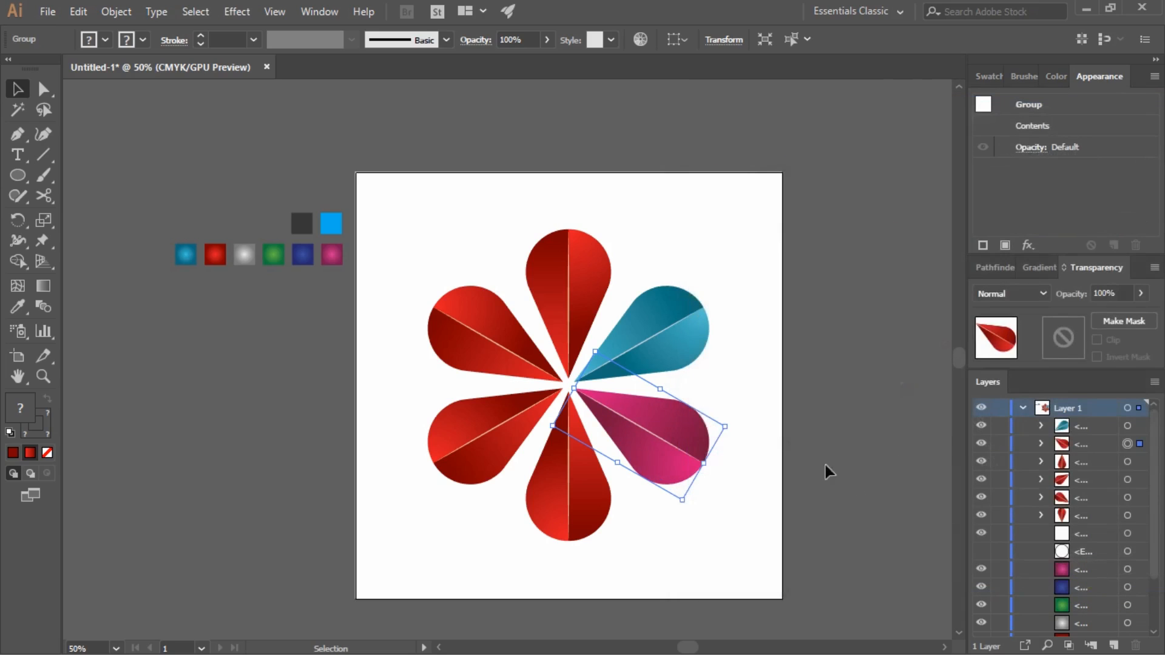
{"action": "left_click", "coordinate": [739, 509]}
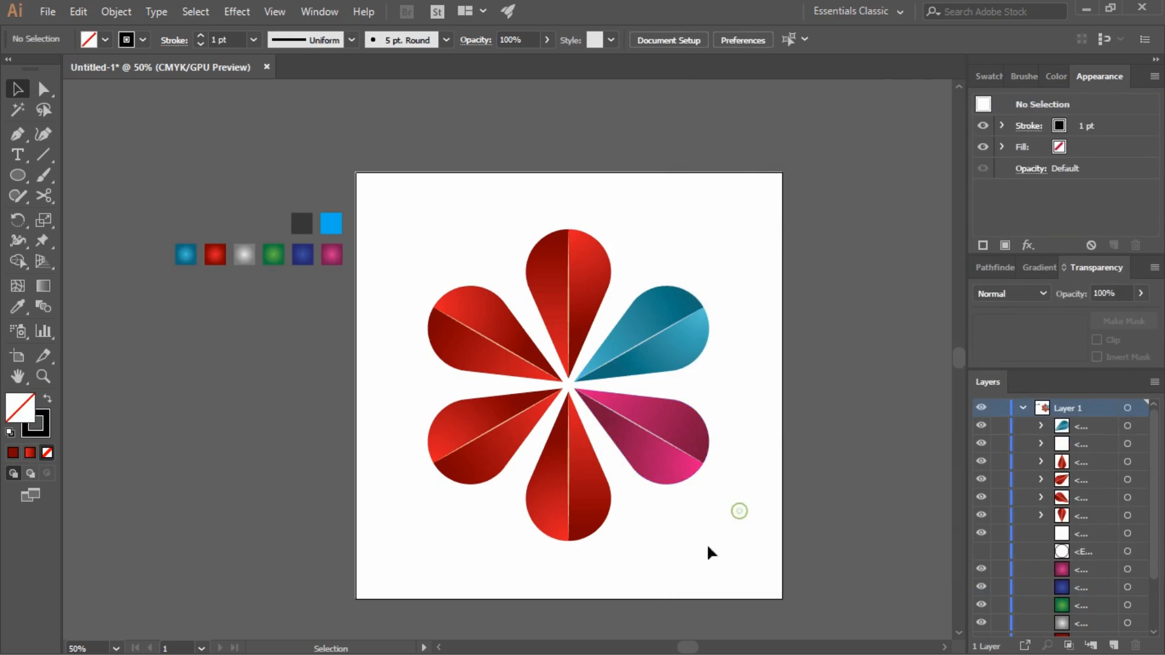
Step: Recolour the flower's bottom petal to deep blue with linked harmony colours, bringing the dark tone's hue to about 243°
{"action": "left_click", "coordinate": [592, 504]}
{"action": "left_click", "coordinate": [640, 39]}
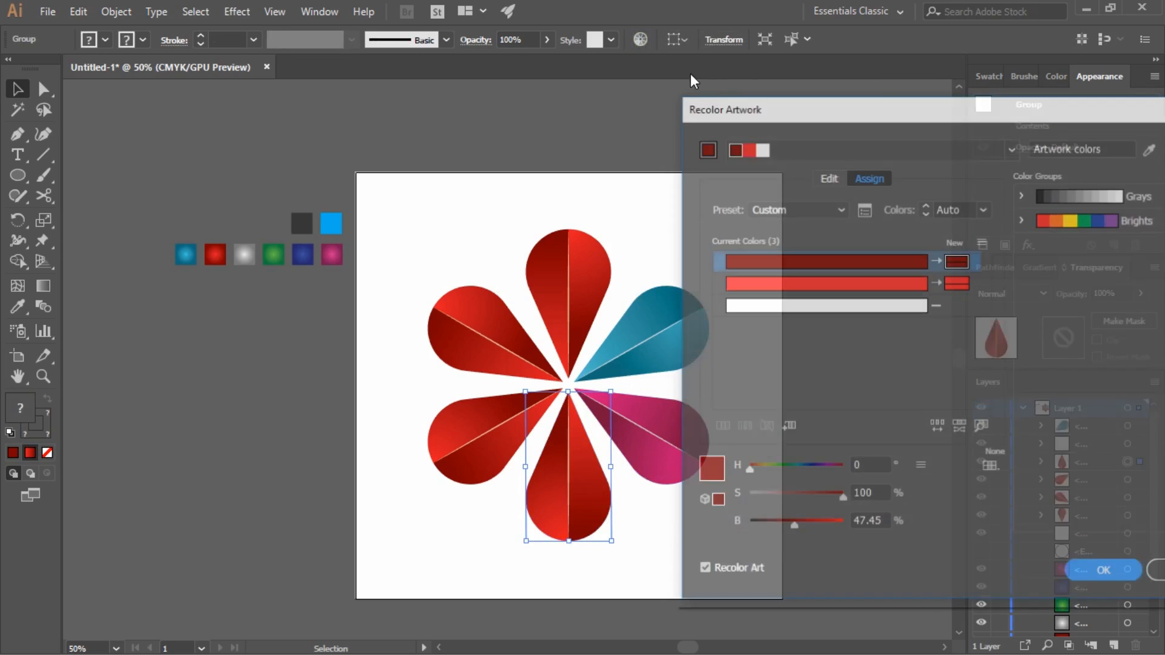
{"action": "left_click", "coordinate": [828, 176]}
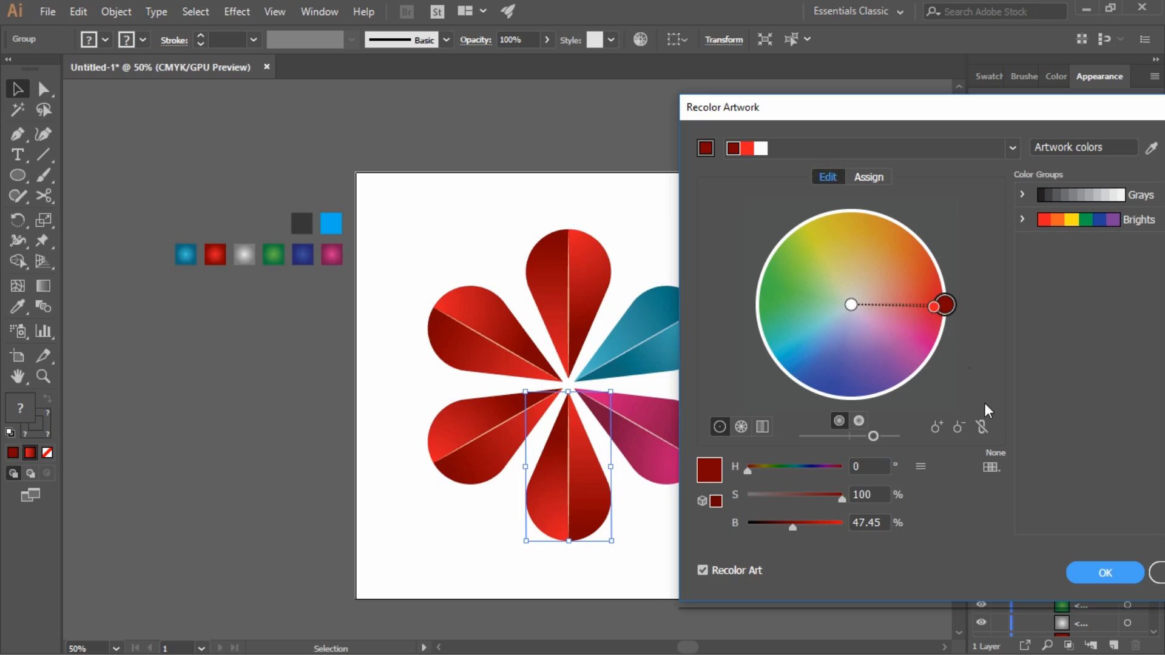
{"action": "left_click", "coordinate": [981, 420]}
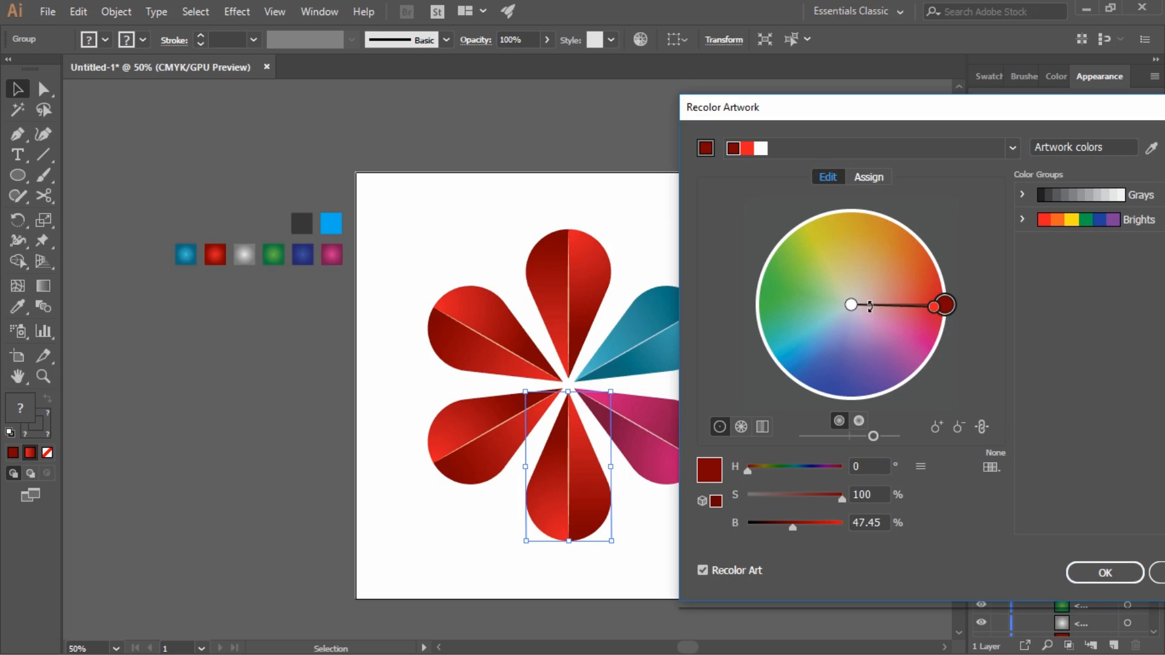
{"action": "left_click_drag", "start_coordinate": [870, 307], "coordinate": [846, 333]}
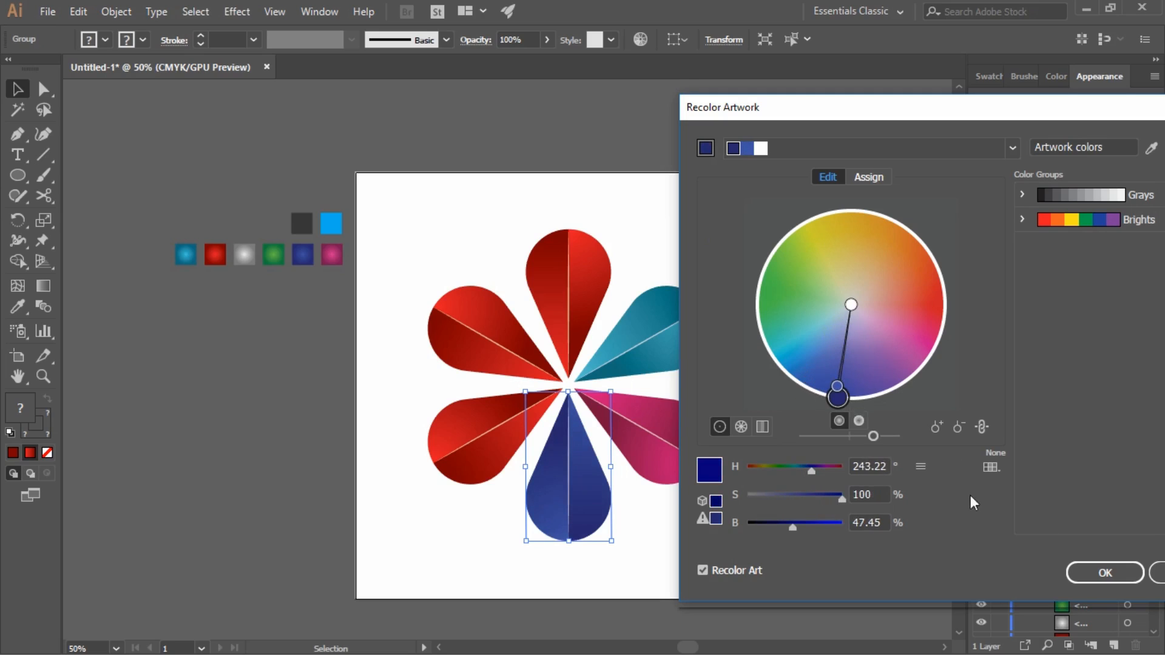
{"action": "left_click", "coordinate": [1104, 572]}
{"action": "left_click", "coordinate": [715, 536]}
Step: Recolour the flower's lower-left petal to green with linked harmony colours, bringing the bright tone's hue to about 114°
{"action": "left_click", "coordinate": [492, 427]}
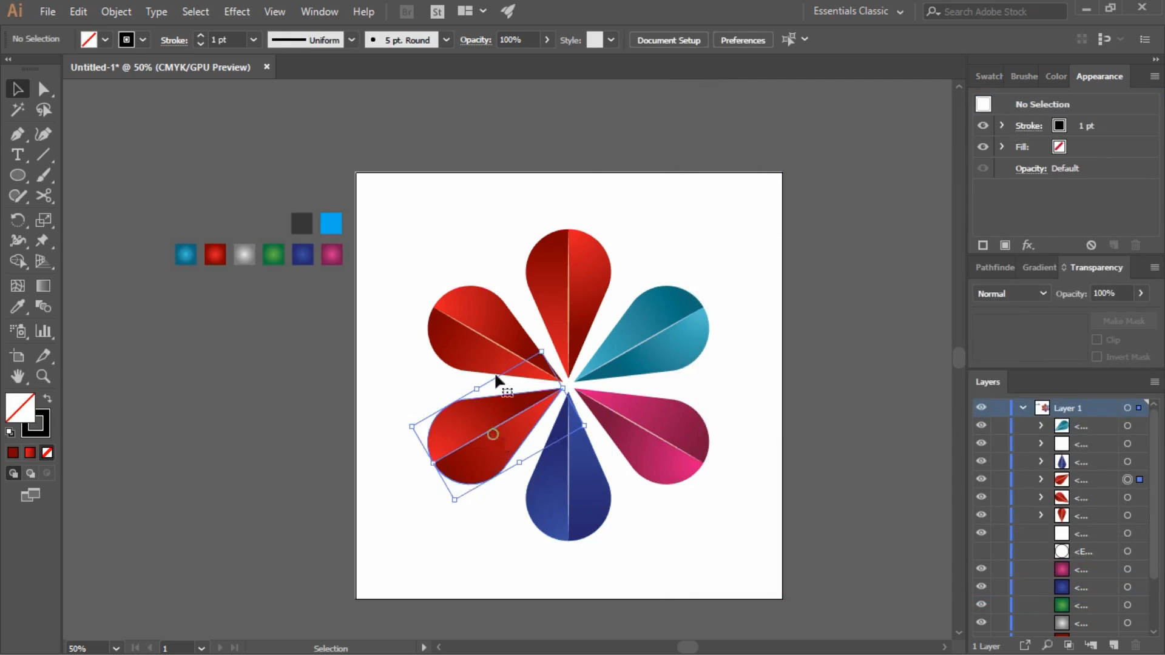
{"action": "left_click", "coordinate": [642, 40]}
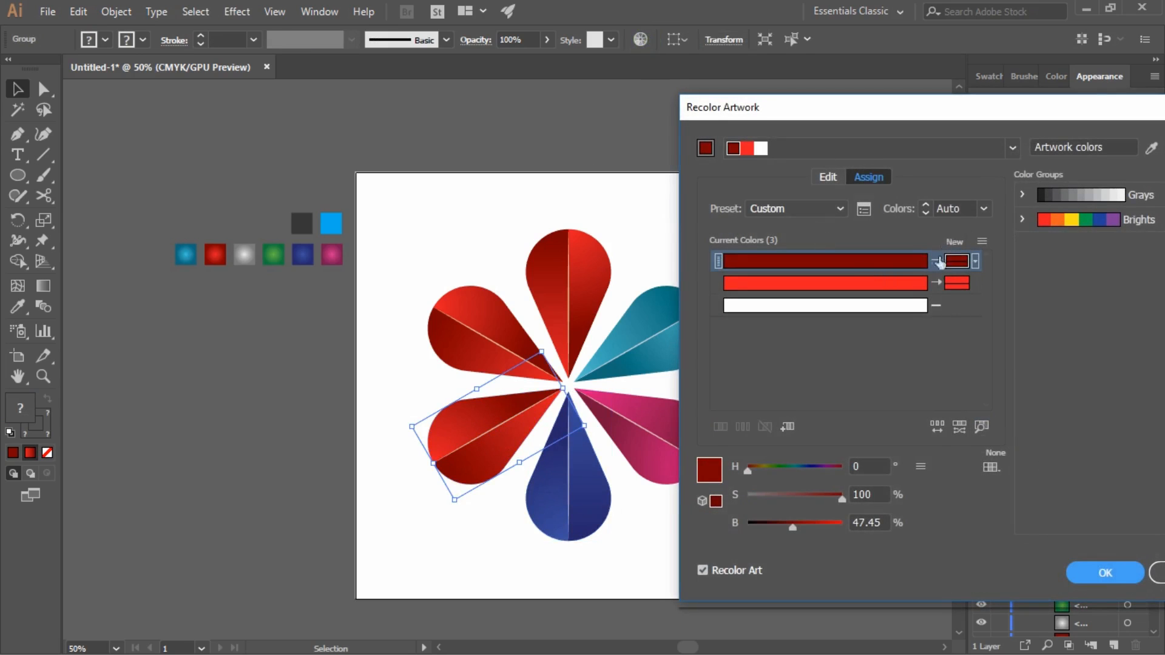
{"action": "left_click", "coordinate": [829, 177]}
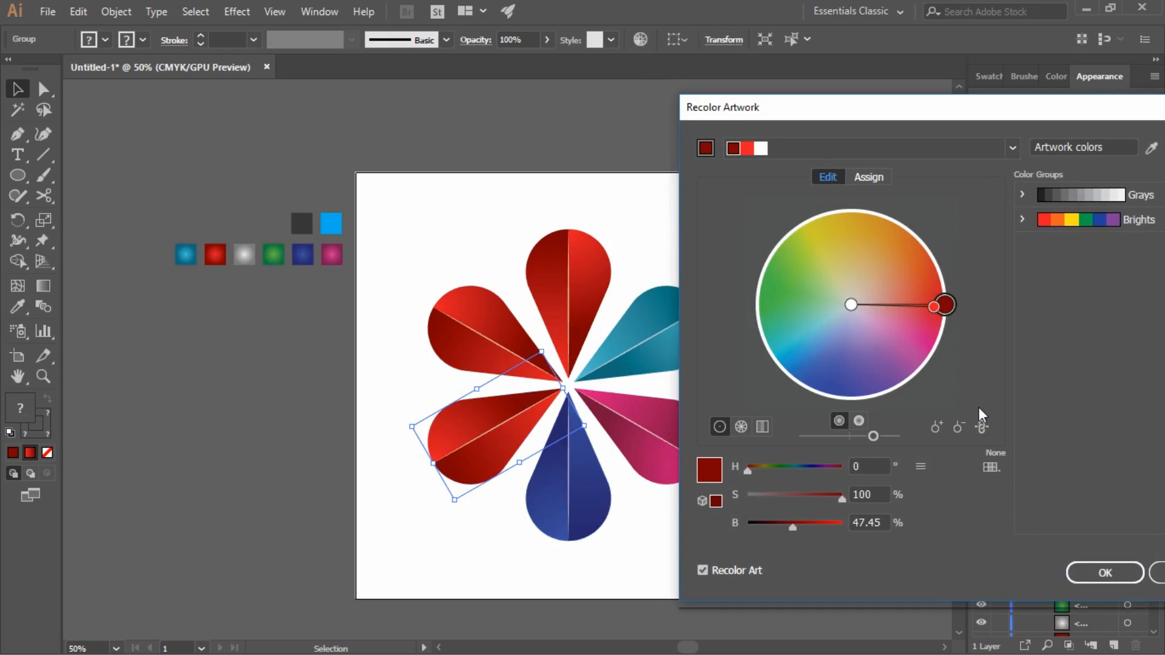
{"action": "mouse_move", "coordinate": [934, 306]}
{"action": "left_mouse_down"}
{"action": "mouse_move", "coordinate": [823, 225]}
{"action": "mouse_move", "coordinate": [770, 284]}
{"action": "mouse_move", "coordinate": [827, 308]}
{"action": "mouse_move", "coordinate": [823, 293]}
{"action": "left_mouse_up"}
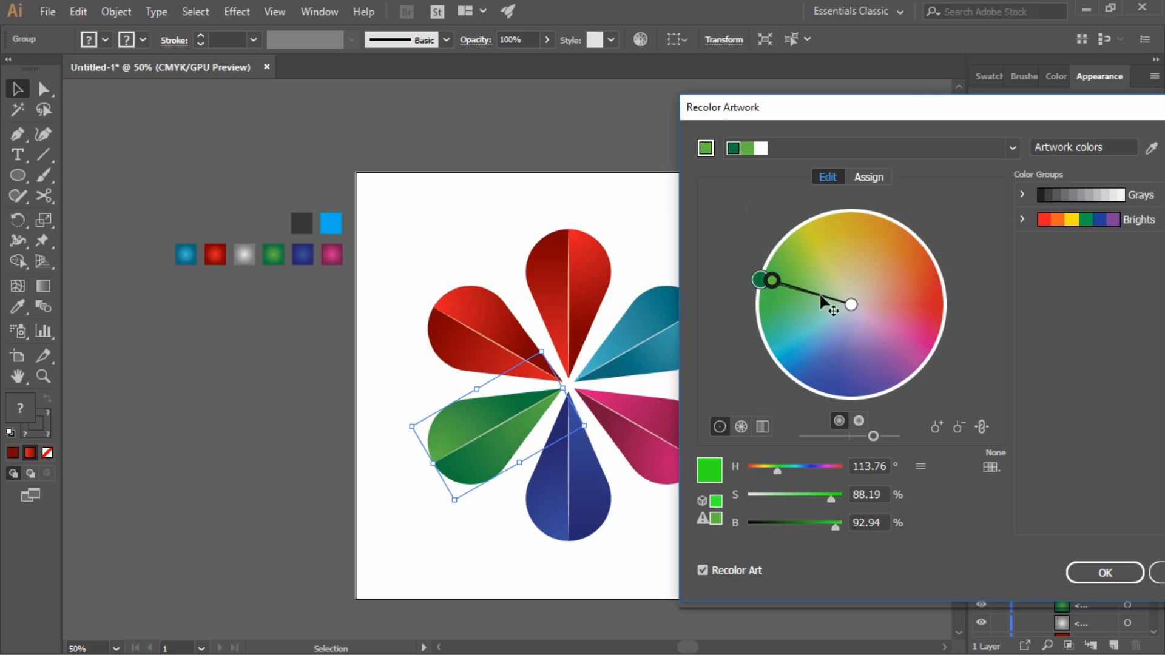
{"action": "left_click", "coordinate": [1086, 571]}
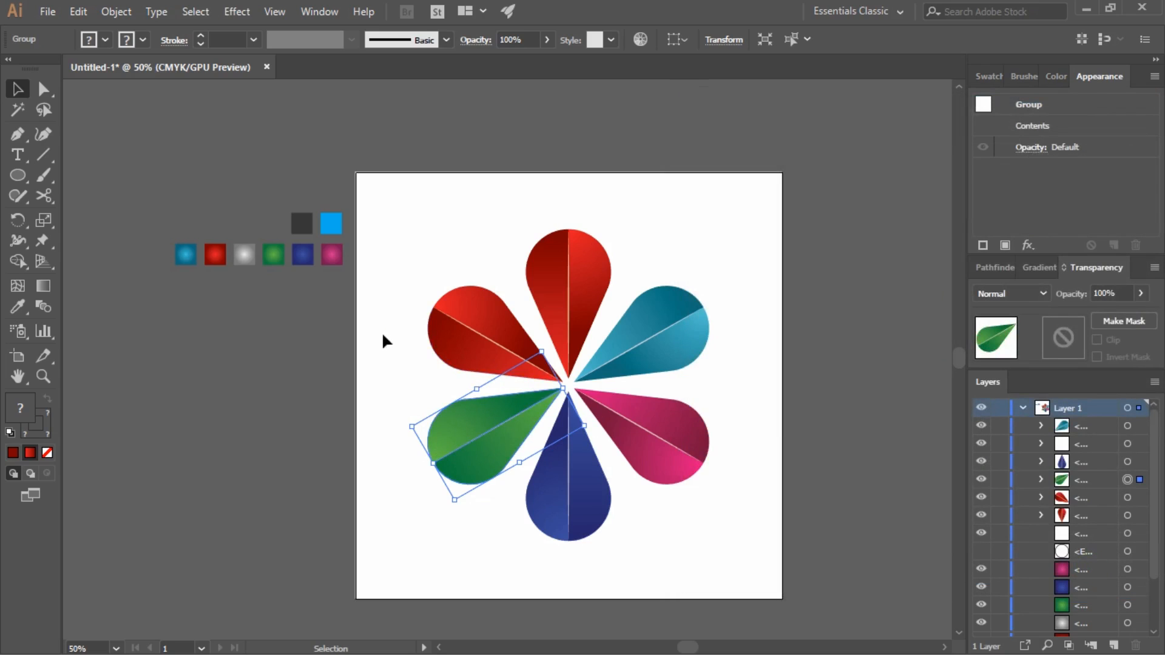
{"action": "left_click", "coordinate": [381, 331]}
Step: Recolour the flower's upper-left petal to silver grey with linked harmony colours, reducing the dark tone's saturation to about 3%
{"action": "left_click", "coordinate": [451, 339]}
{"action": "left_click", "coordinate": [641, 40]}
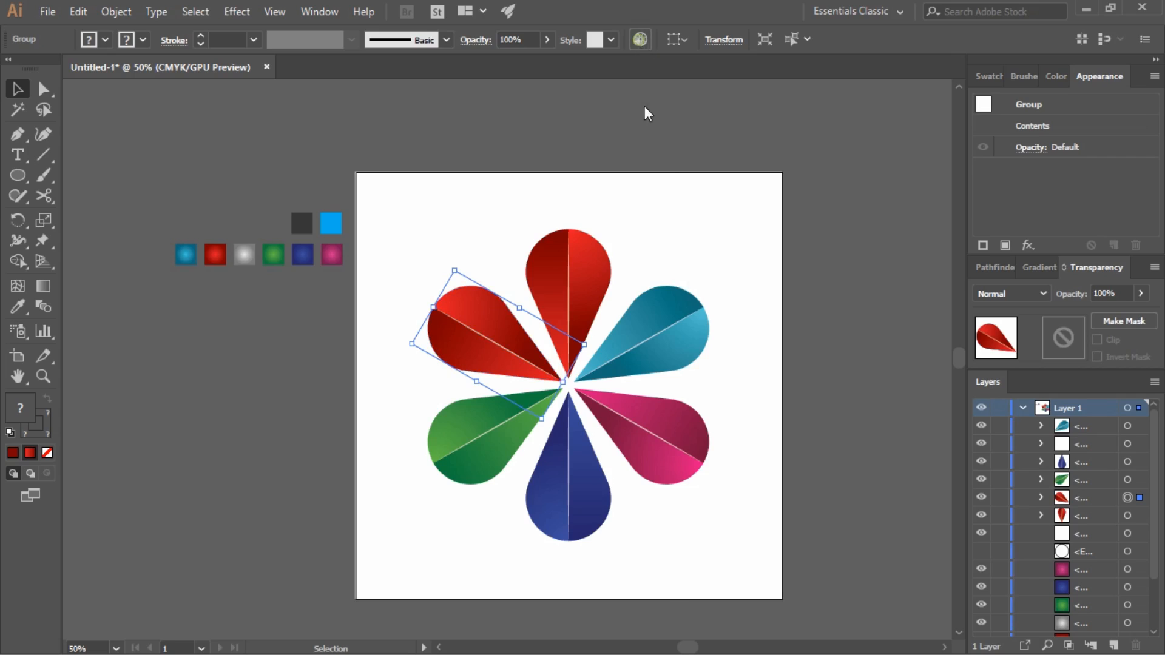
{"action": "left_click", "coordinate": [834, 177]}
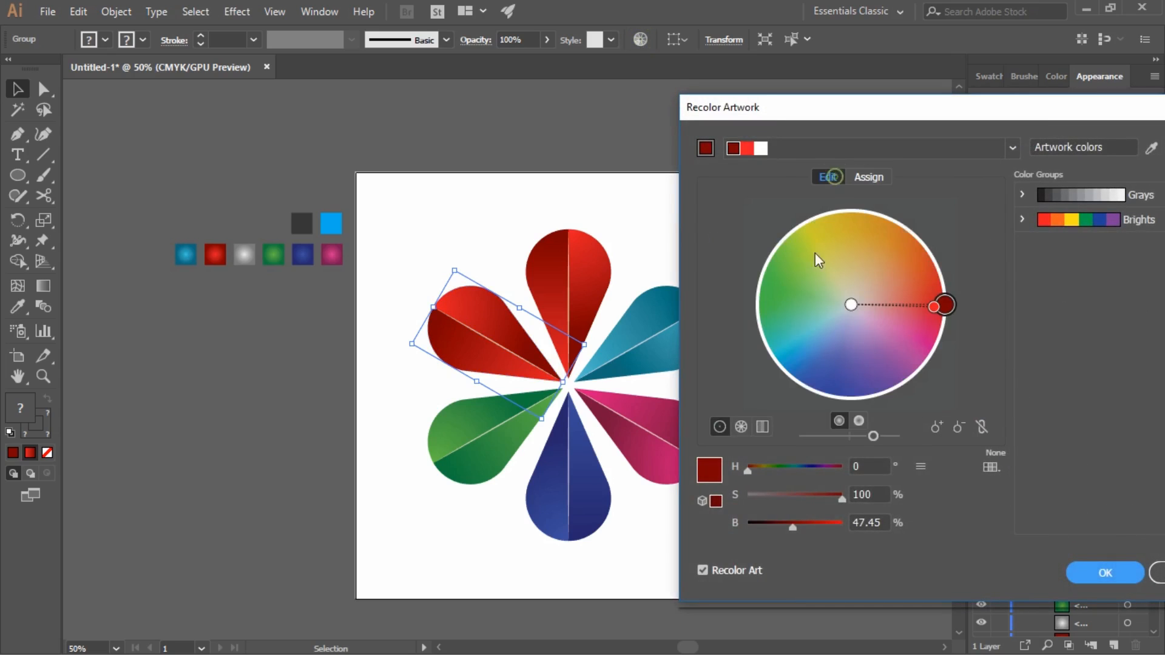
{"action": "left_click", "coordinate": [982, 426]}
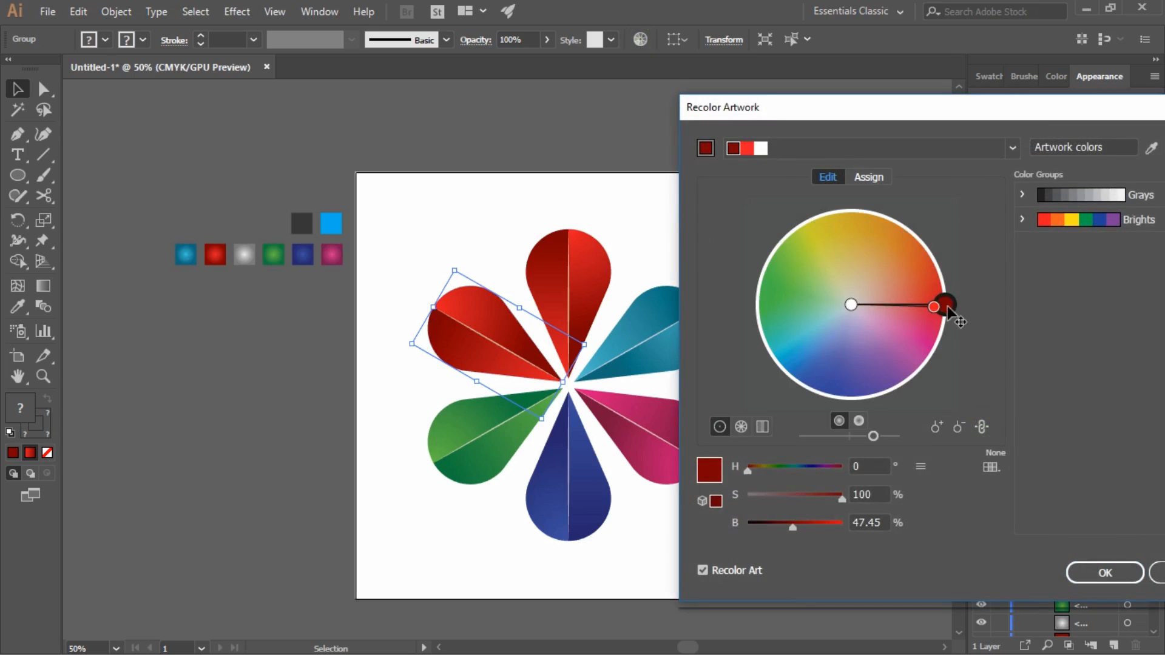
{"action": "left_click_drag", "start_coordinate": [944, 304], "coordinate": [871, 312]}
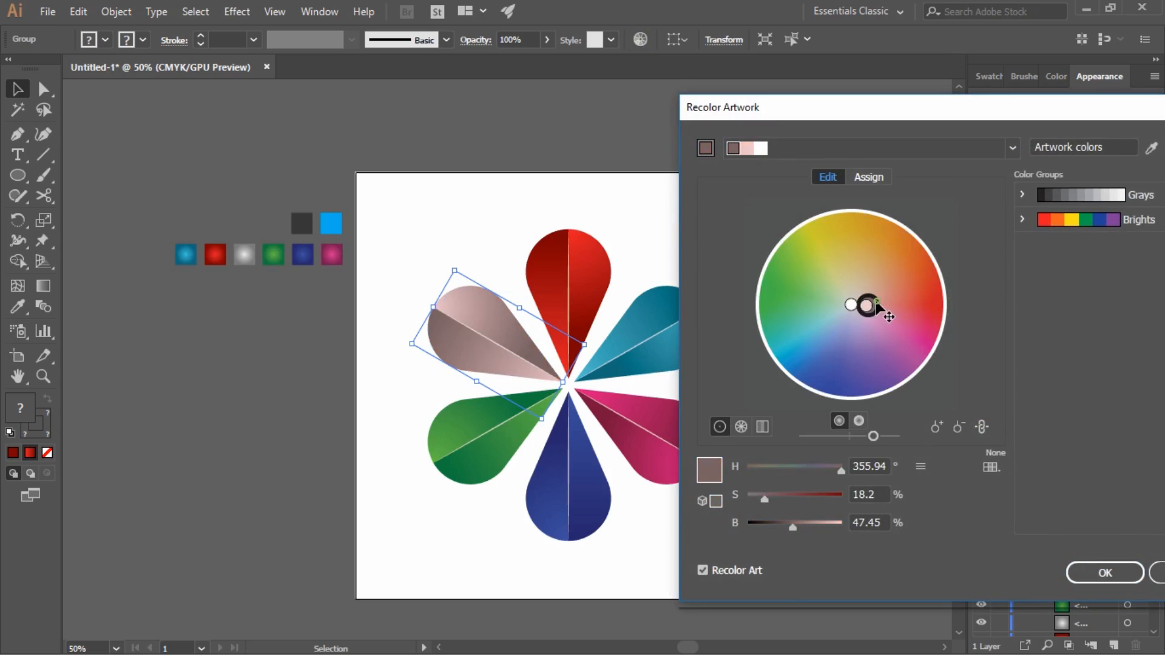
{"action": "left_click_drag", "start_coordinate": [870, 309], "coordinate": [855, 309]}
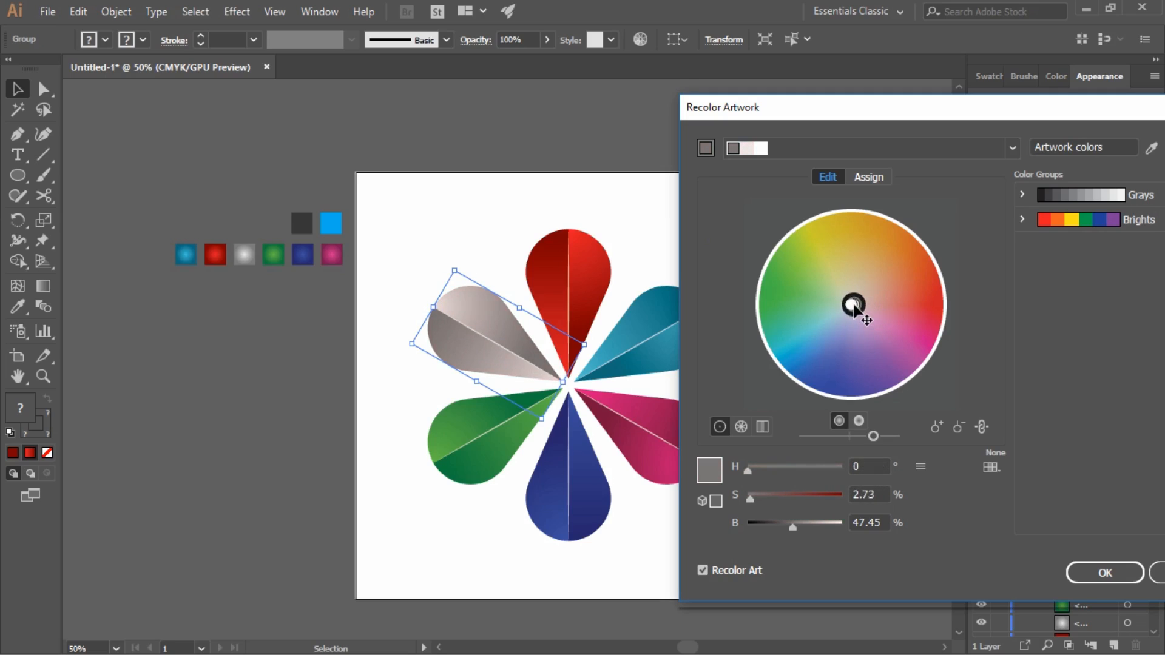
{"action": "left_click", "coordinate": [1101, 583]}
{"action": "left_click", "coordinate": [736, 521]}
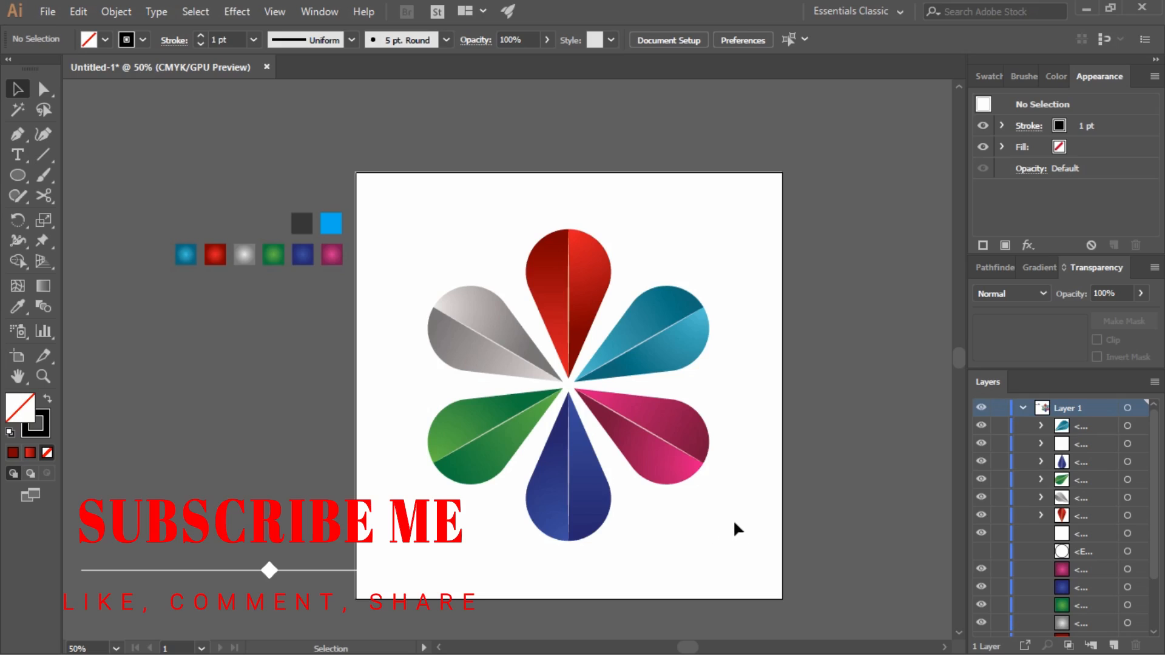
Step: Show the hidden circle at the flower's centre and group the grey, red and teal upper petals
{"action": "left_click", "coordinate": [981, 550]}
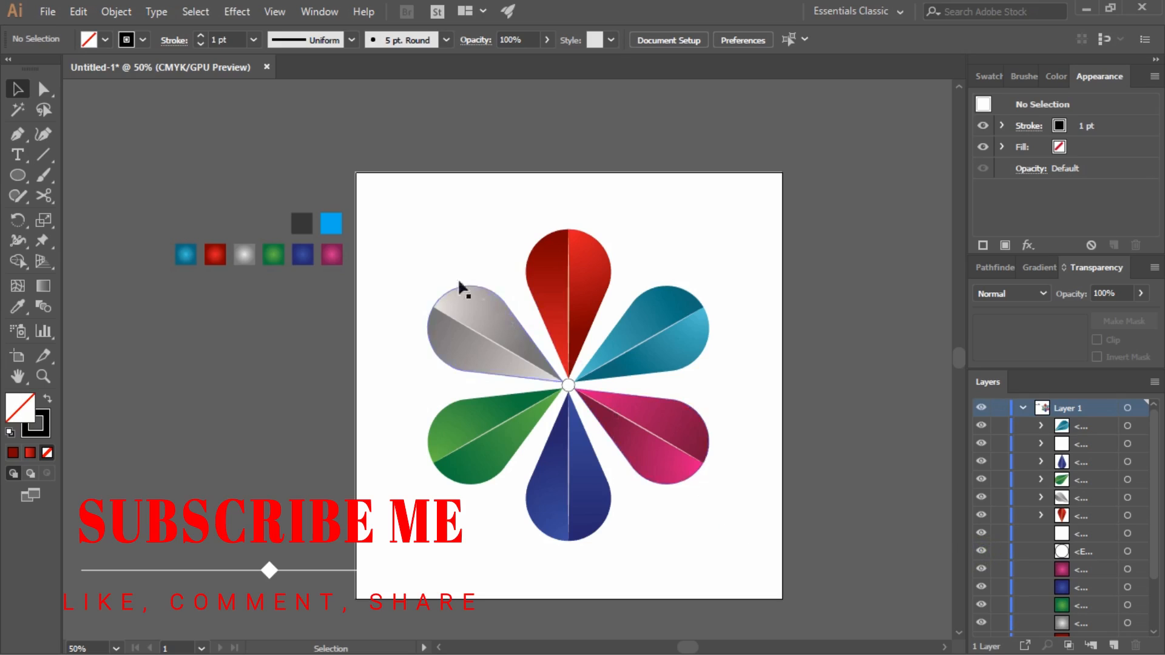
{"action": "left_click", "coordinate": [675, 332]}
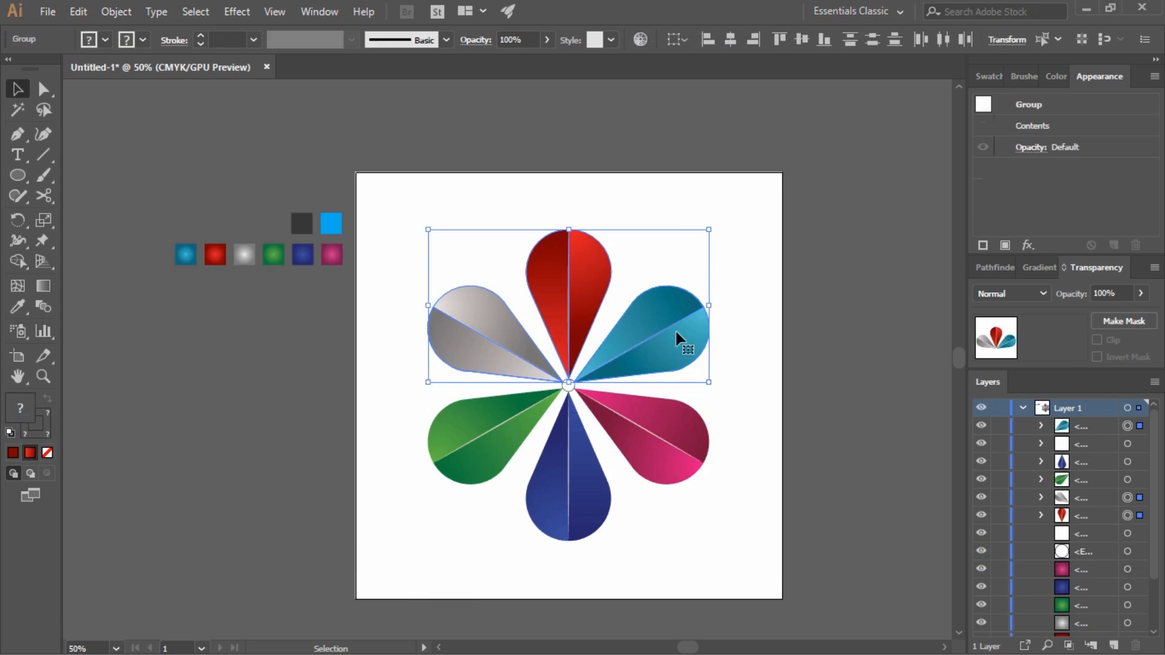
{"action": "right_click", "coordinate": [676, 332]}
{"action": "left_click", "coordinate": [720, 436]}
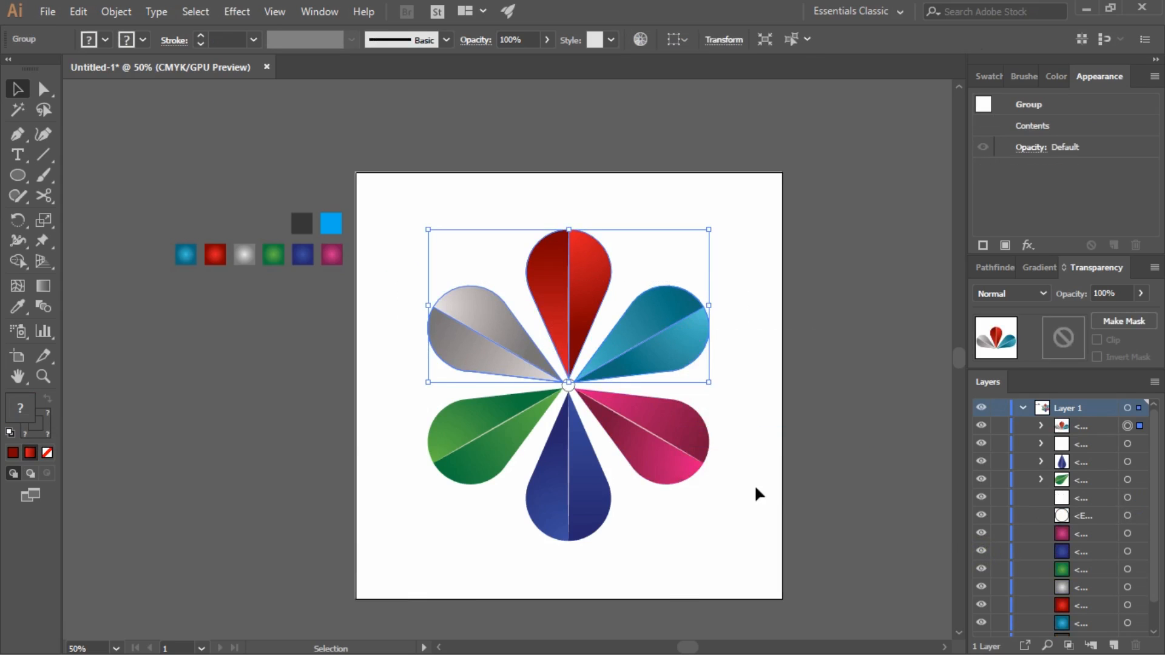
{"action": "left_click", "coordinate": [755, 484]}
Step: Group the green, blue and pink lower petals of the flower
{"action": "left_click_drag", "start_coordinate": [406, 433], "coordinate": [722, 493]}
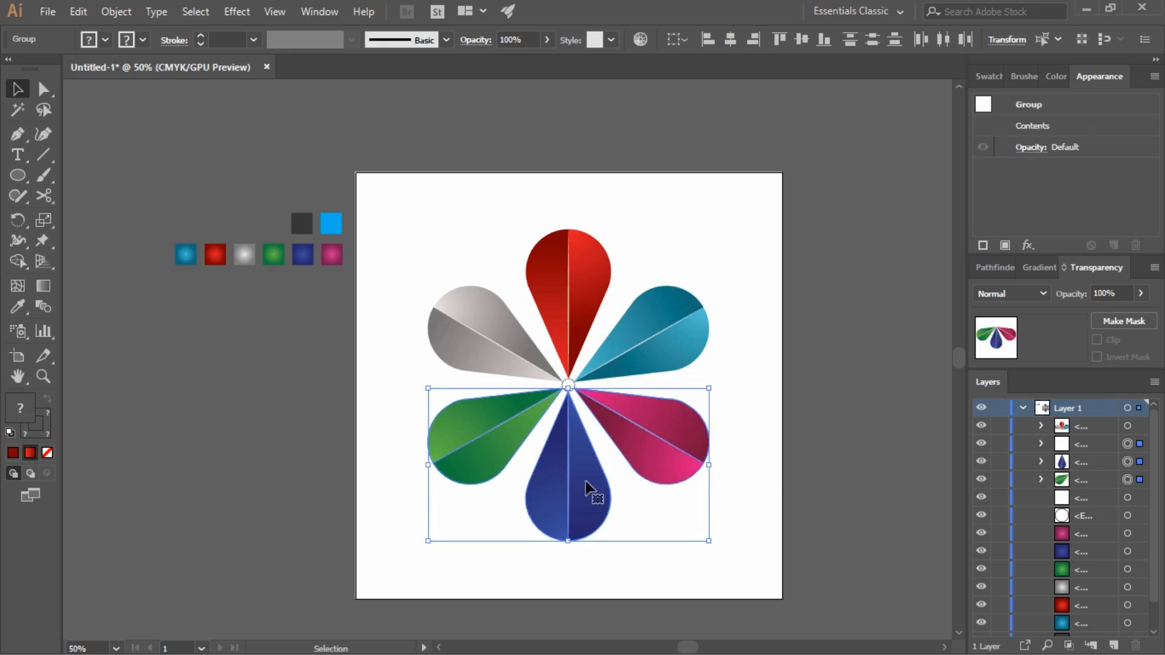
{"action": "right_click", "coordinate": [588, 481]}
{"action": "left_click", "coordinate": [650, 332]}
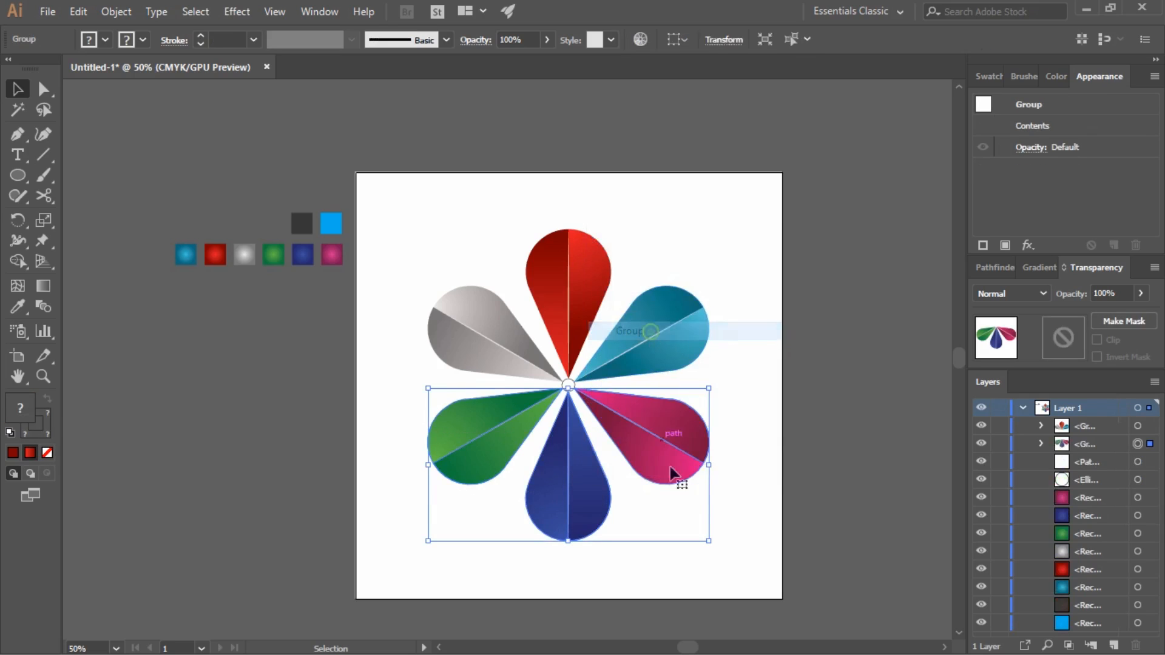
{"action": "left_click", "coordinate": [745, 480]}
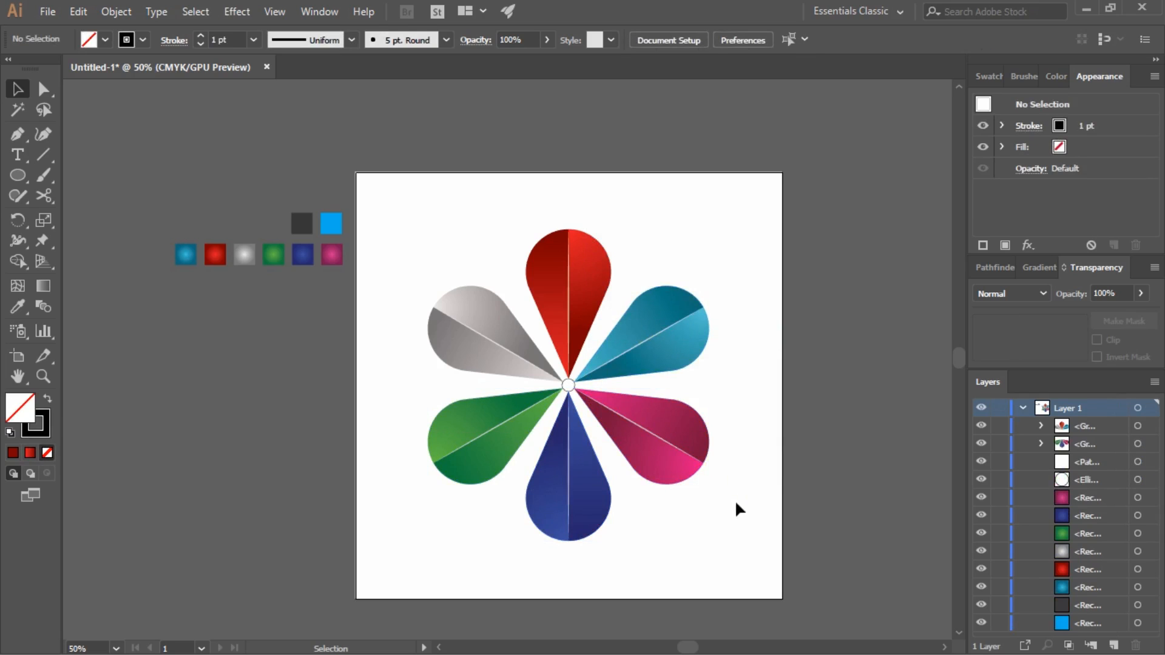
Step: Nudge the upper petal group straight up by three increments to open a gap above the centre circle
{"action": "scroll", "coordinate": [738, 502], "scroll_direction": "up", "scroll_amount": 1}
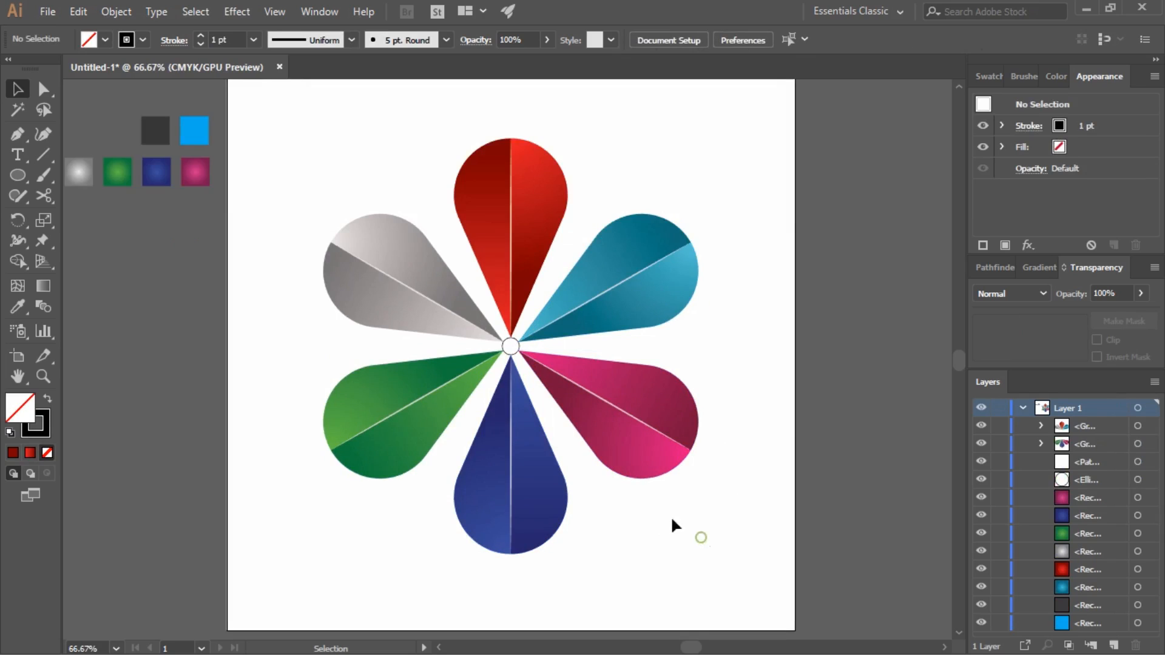
{"action": "left_click", "coordinate": [597, 287]}
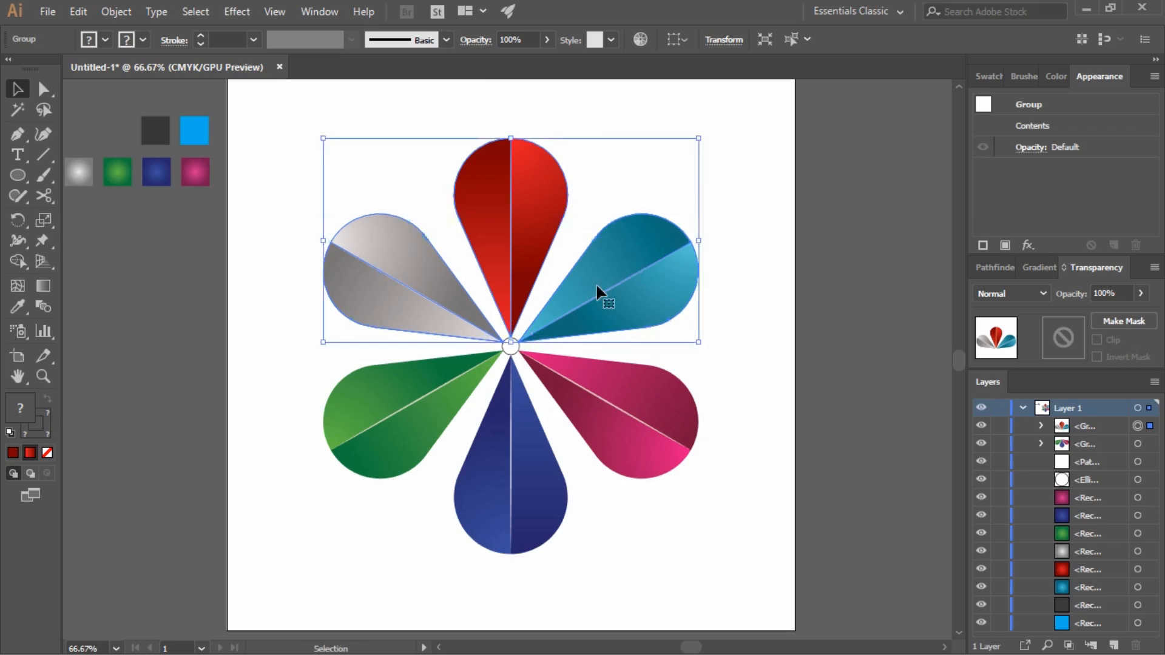
{"action": "key", "text": "Up"}
{"action": "key", "text": "Up"}
{"action": "key", "text": "Up"}
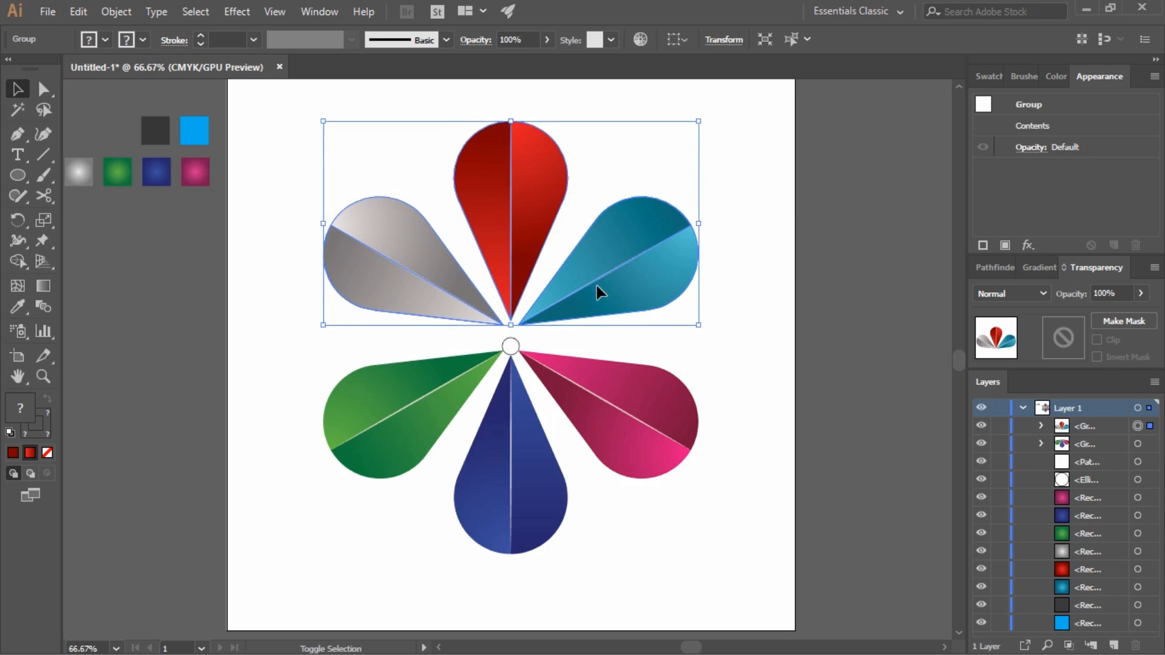
{"action": "key", "text": "Up"}
{"action": "key", "text": "Down"}
Step: Nudge the lower petal group straight down by three increments to open a matching gap below the centre circle
{"action": "left_click", "coordinate": [636, 399]}
{"action": "key", "text": "Down"}
{"action": "key", "text": "Down"}
{"action": "key", "text": "Down"}
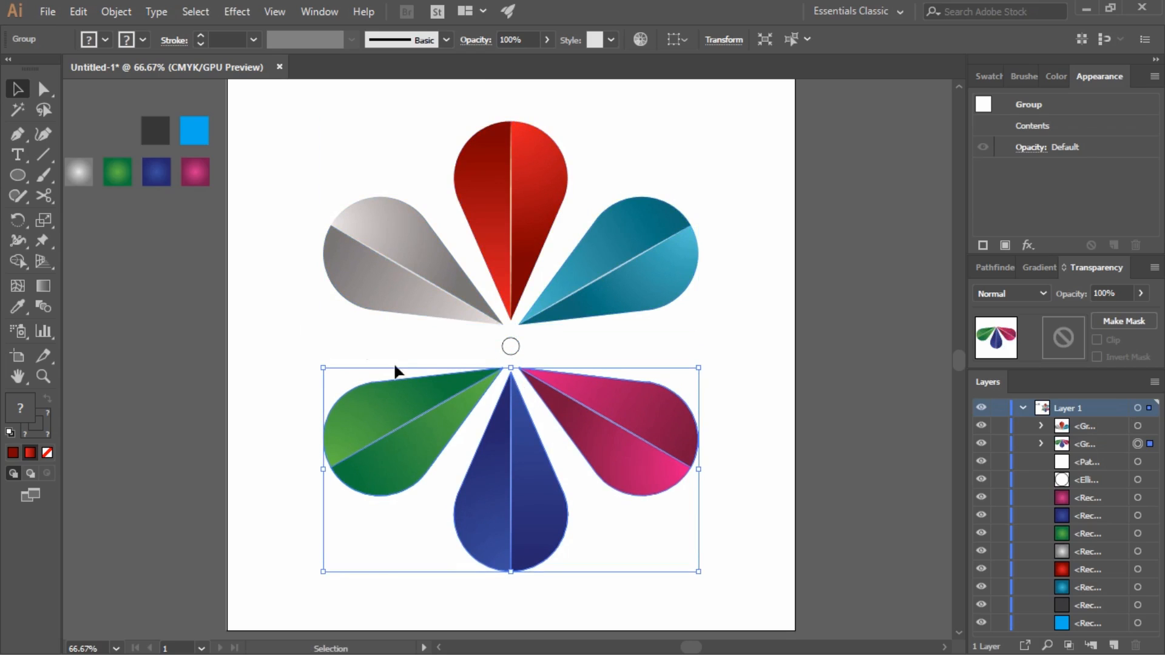
{"action": "left_click", "coordinate": [264, 309]}
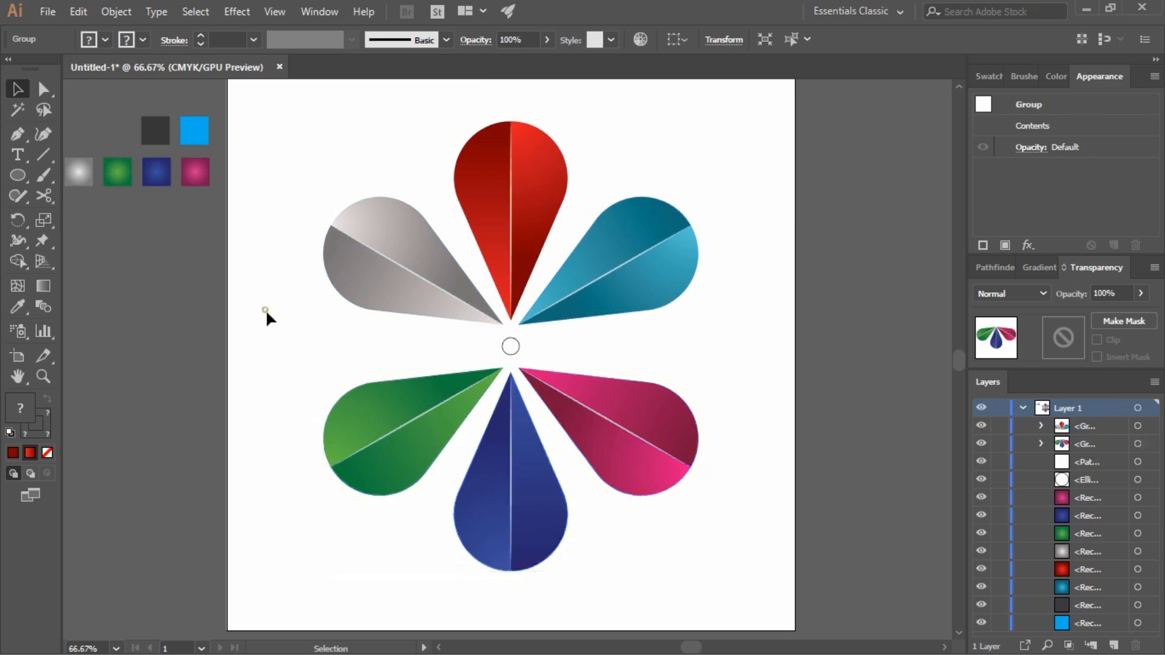
Step: Place a point text object in the gap between the petal groups and set its font size to 50 pt
{"action": "left_click", "coordinate": [18, 155]}
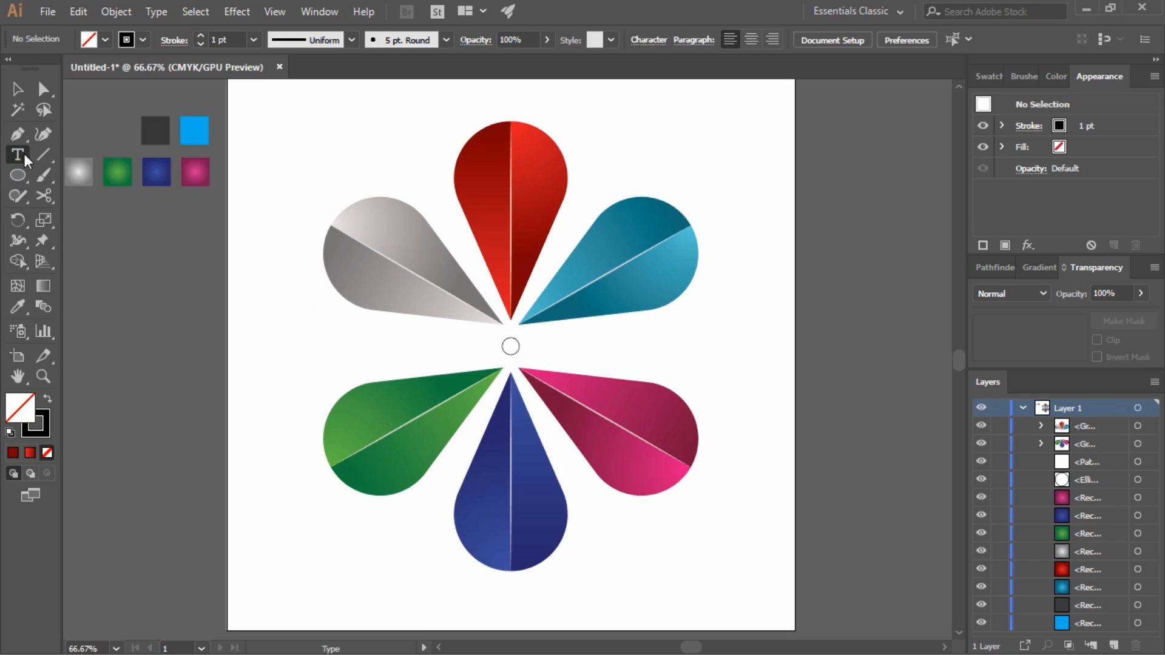
{"action": "left_click", "coordinate": [397, 338]}
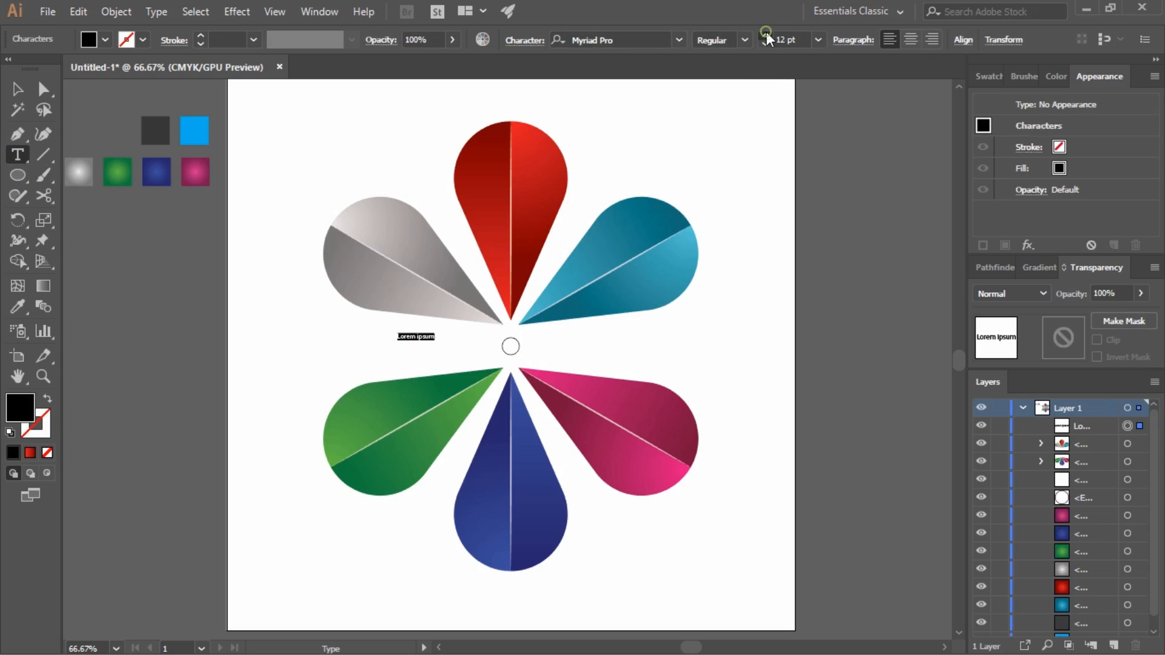
{"action": "left_click", "coordinate": [766, 35]}
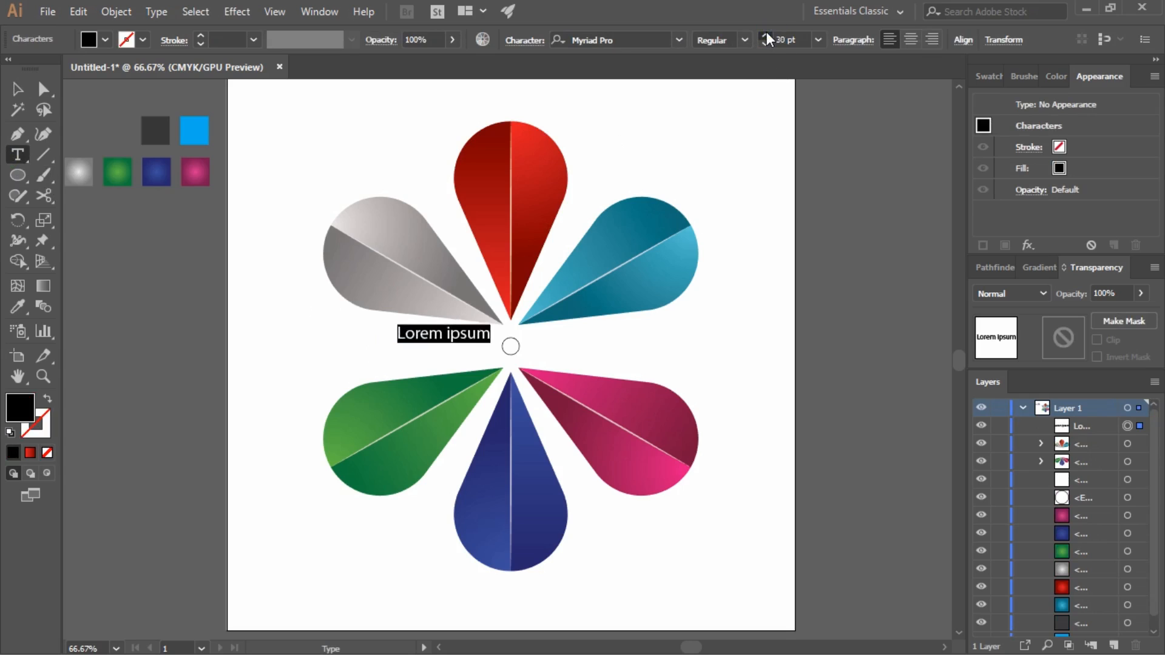
{"action": "left_click", "coordinate": [766, 36]}
{"action": "double_click", "coordinate": [784, 38]}
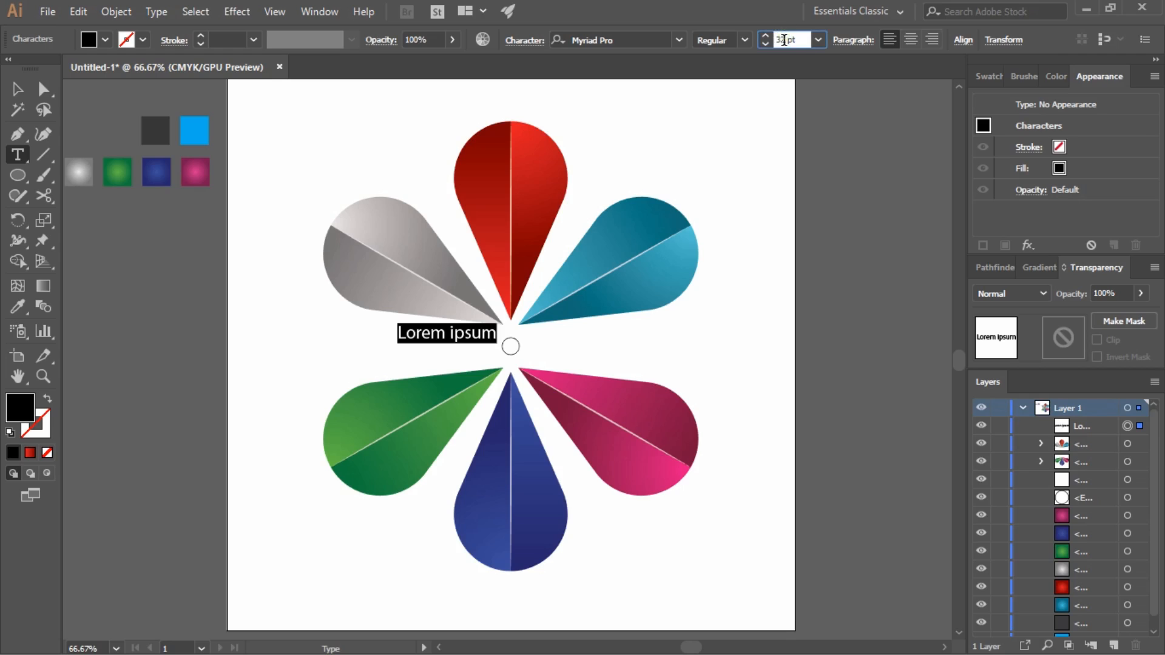
{"action": "type", "text": "50"}
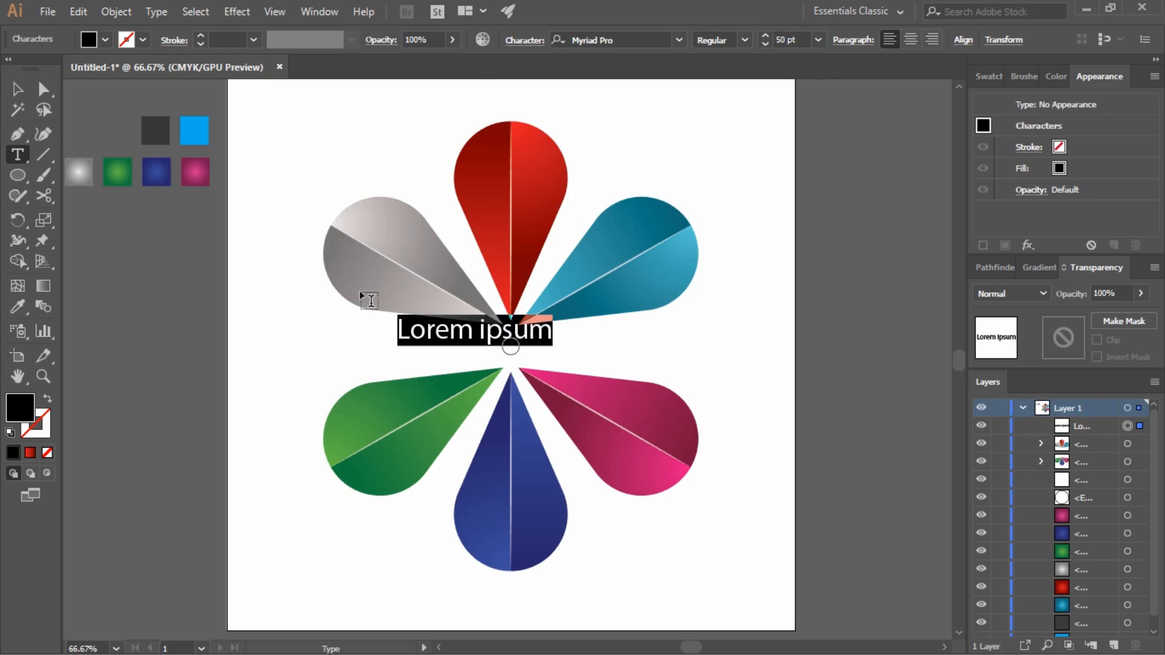
Step: Replace the placeholder text with "Logo Design" and finish text editing
{"action": "type", "text": "Logo D"}
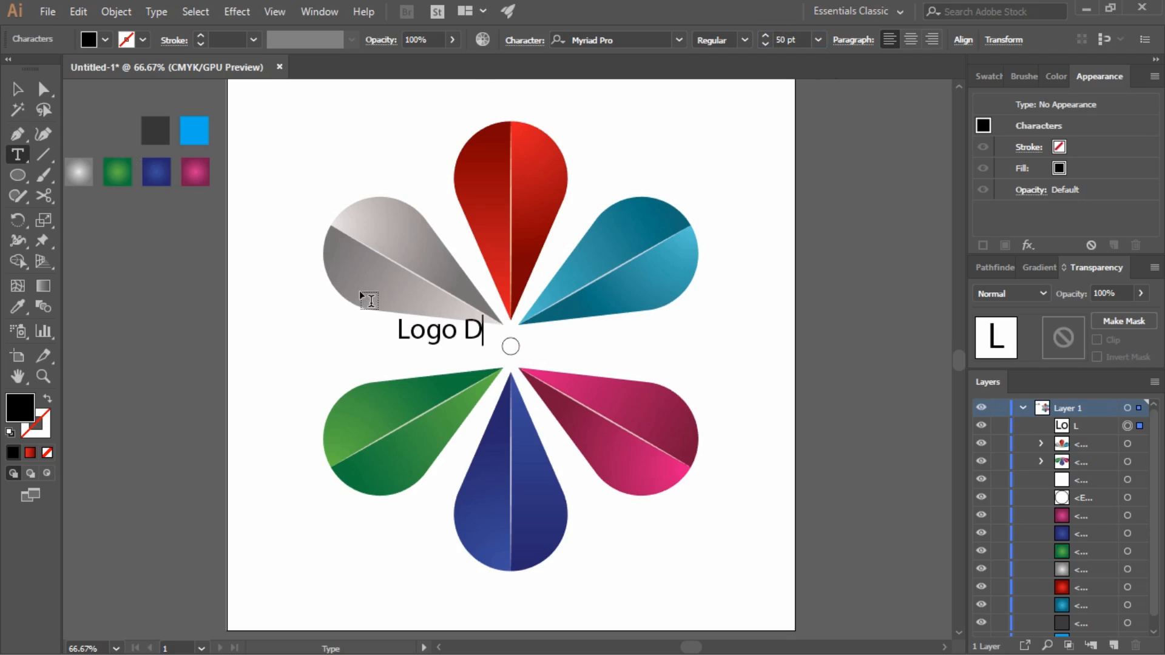
{"action": "type", "text": "esign"}
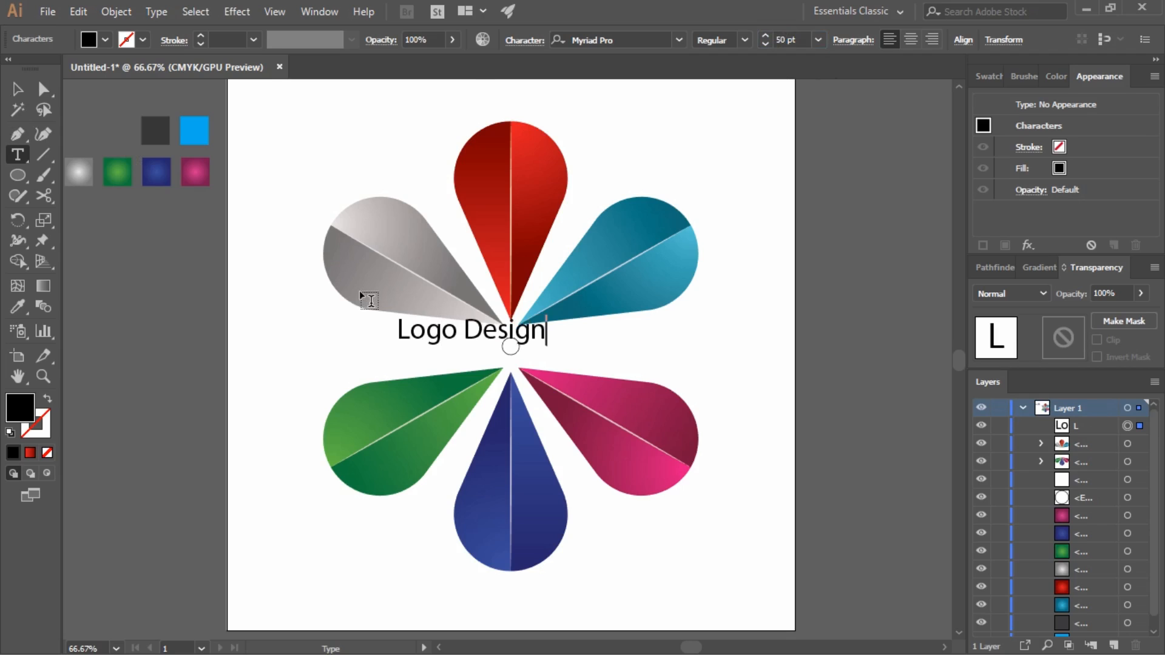
{"action": "key", "text": "Escape"}
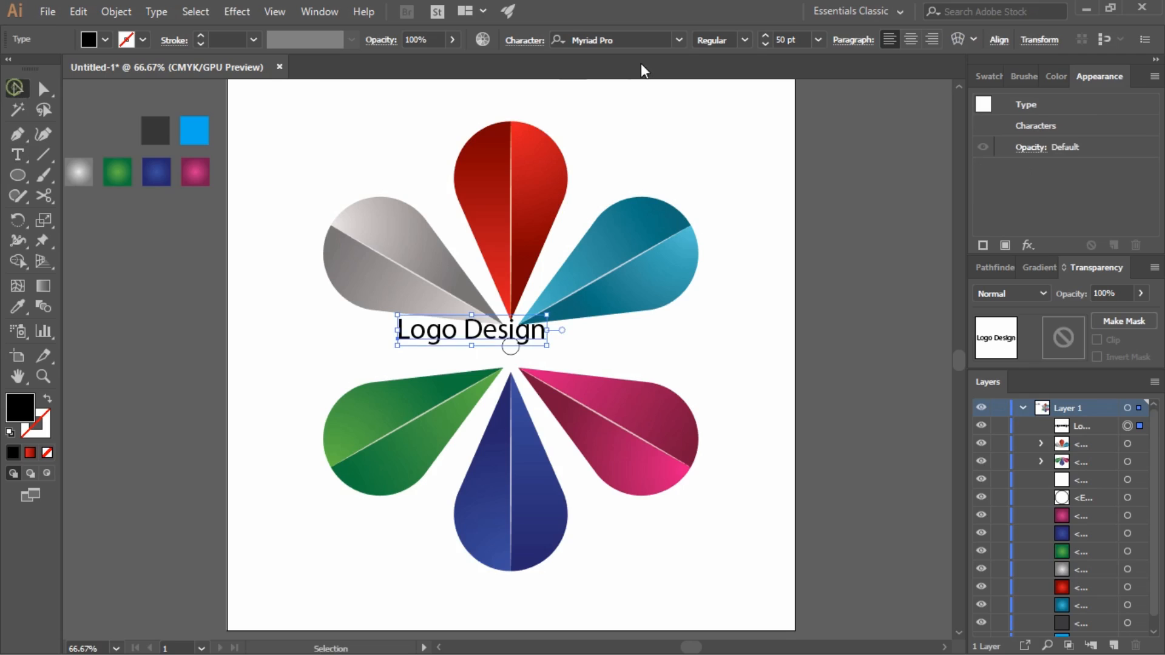
Step: Set the font of the "Logo Design" text to Birdman Bold
{"action": "left_click", "coordinate": [624, 39]}
{"action": "type", "text": "b"}
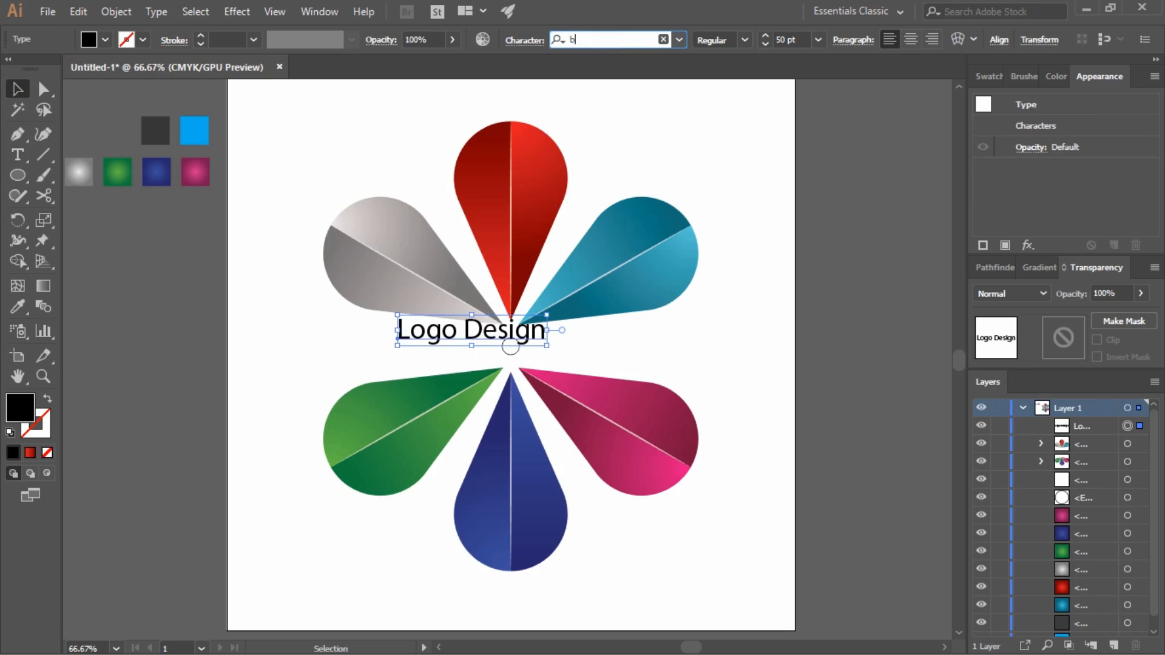
{"action": "type", "text": "ir"}
{"action": "key", "text": "Down"}
{"action": "key", "text": "Down"}
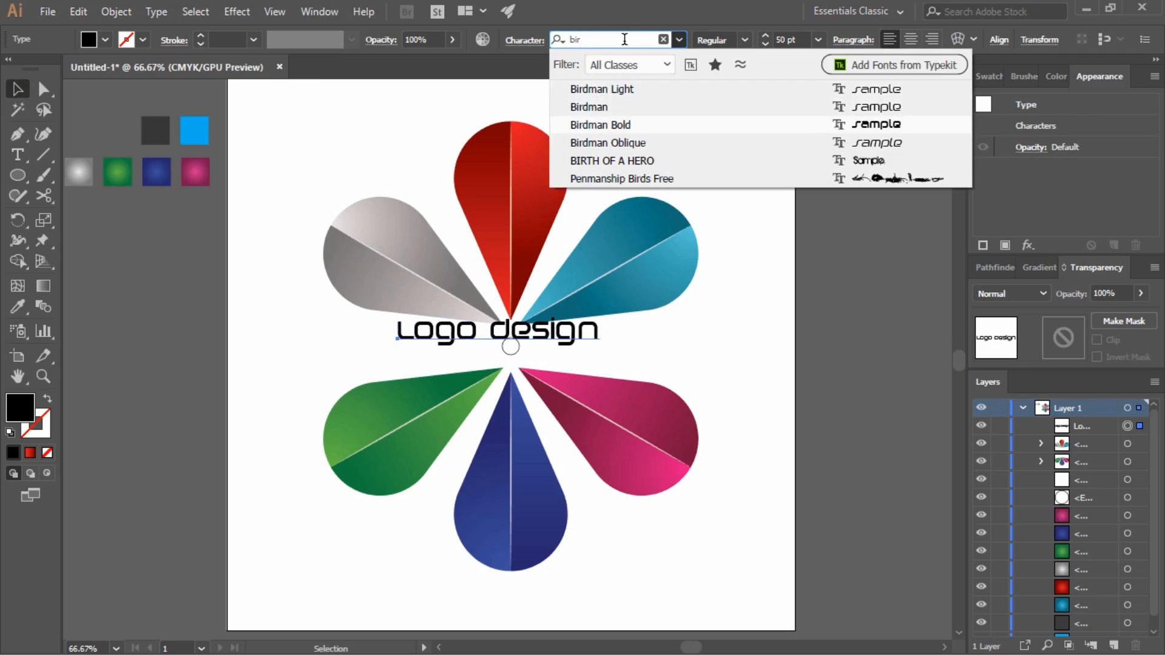
{"action": "key", "text": "Return"}
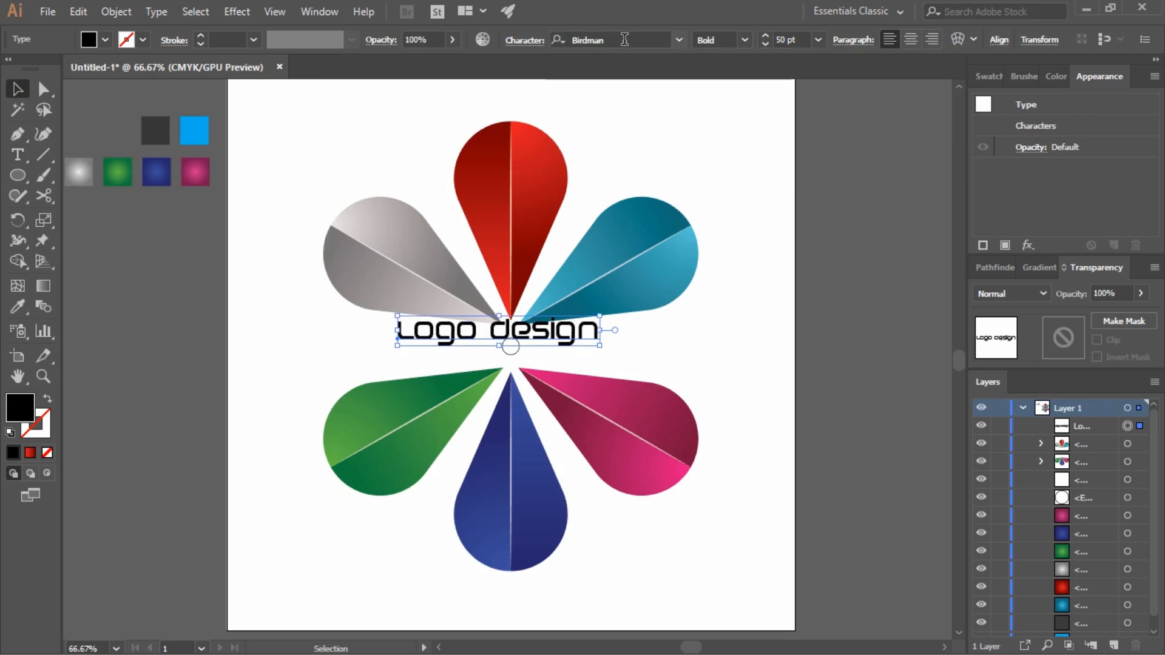
Step: Increase the "Logo Design" text's font size to about 60 pt and deselect it
{"action": "left_click", "coordinate": [761, 34]}
{"action": "left_click", "coordinate": [761, 34]}
{"action": "double_click", "coordinate": [761, 34]}
{"action": "double_click", "coordinate": [761, 34]}
{"action": "left_click", "coordinate": [760, 34]}
{"action": "left_click", "coordinate": [761, 34]}
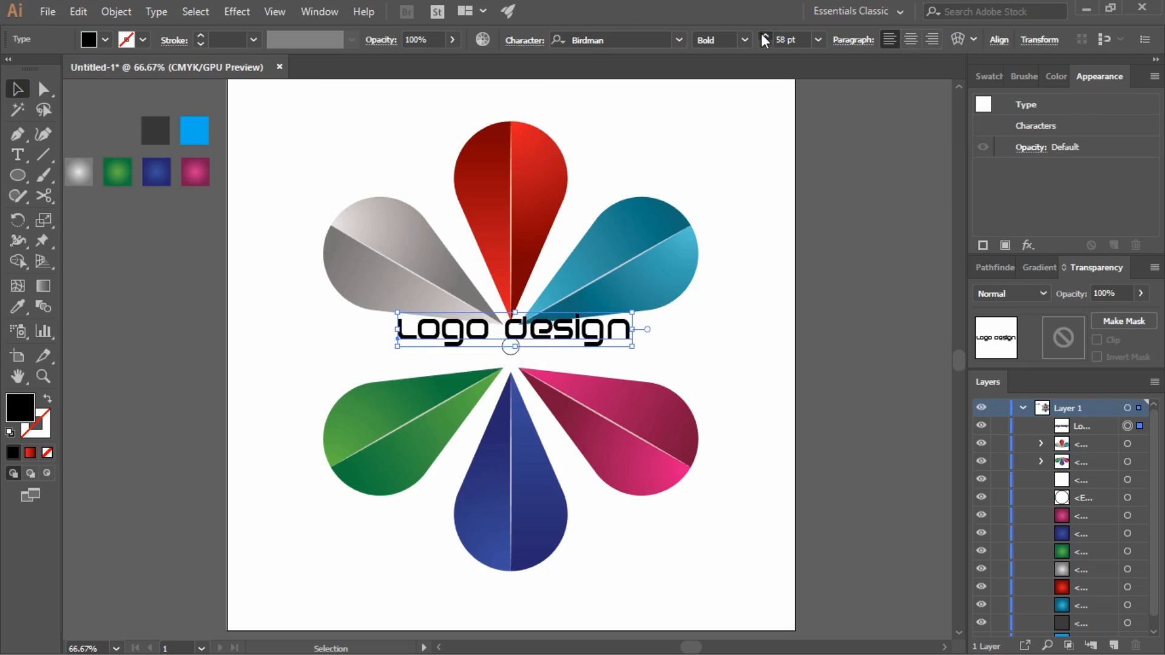
{"action": "left_click", "coordinate": [760, 34]}
{"action": "left_click", "coordinate": [761, 34]}
{"action": "left_click", "coordinate": [741, 343]}
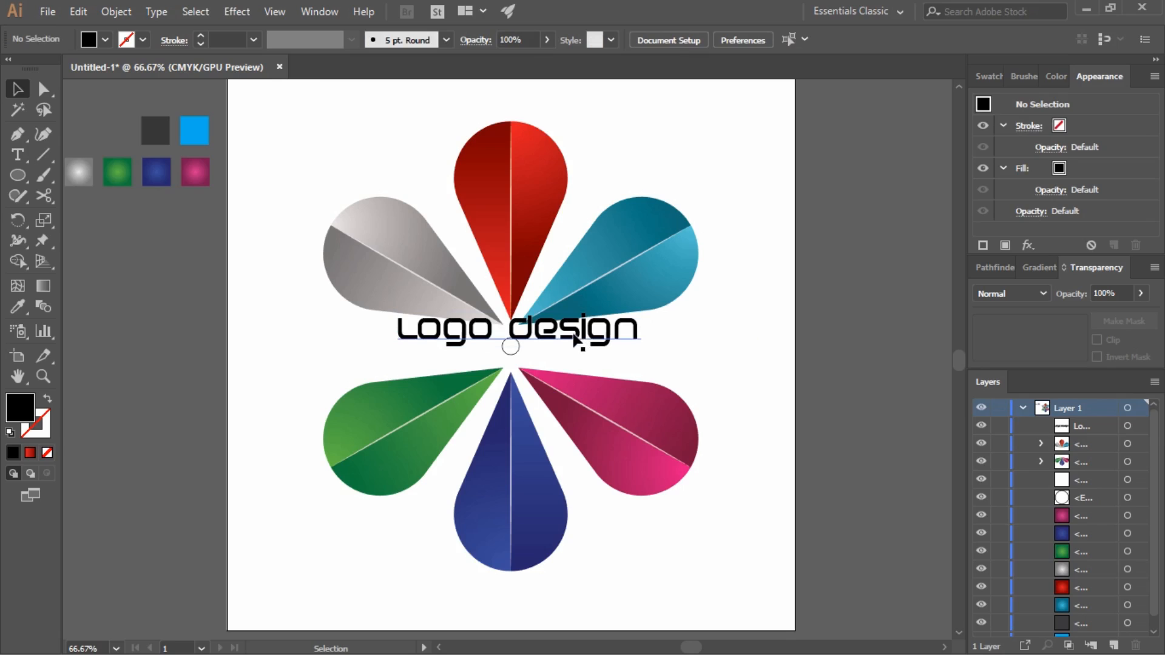
Step: Move the "Logo design" text down into the gap between the upper and lower petals
{"action": "left_click_drag", "start_coordinate": [571, 337], "coordinate": [573, 351]}
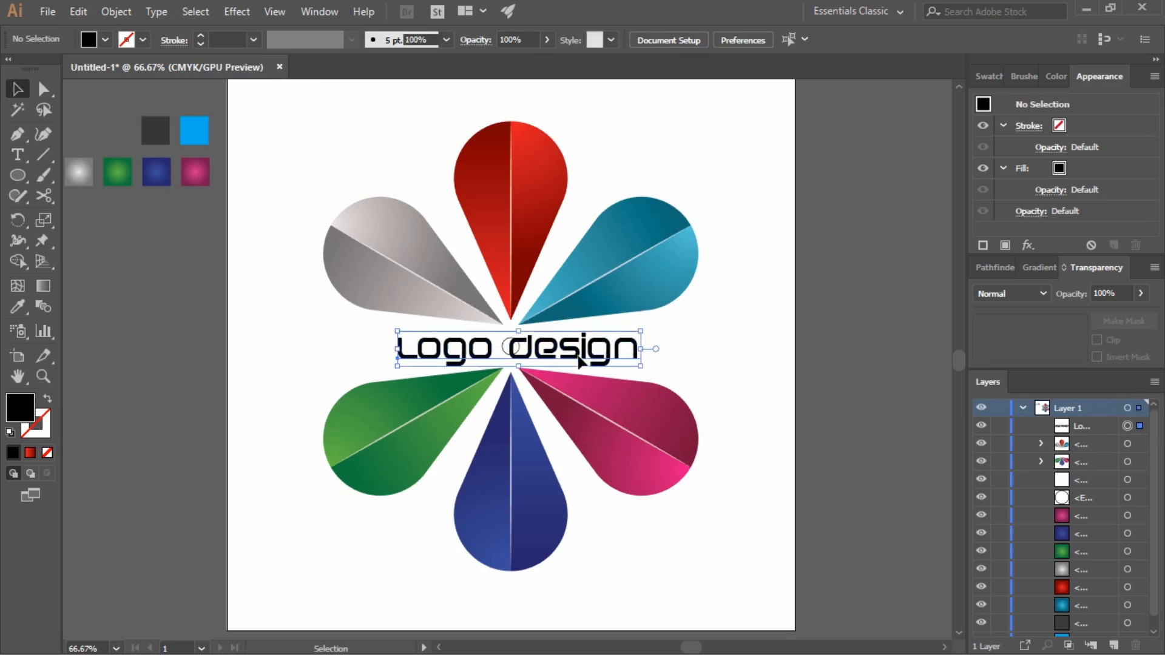
{"action": "left_click", "coordinate": [502, 344], "text": "shift"}
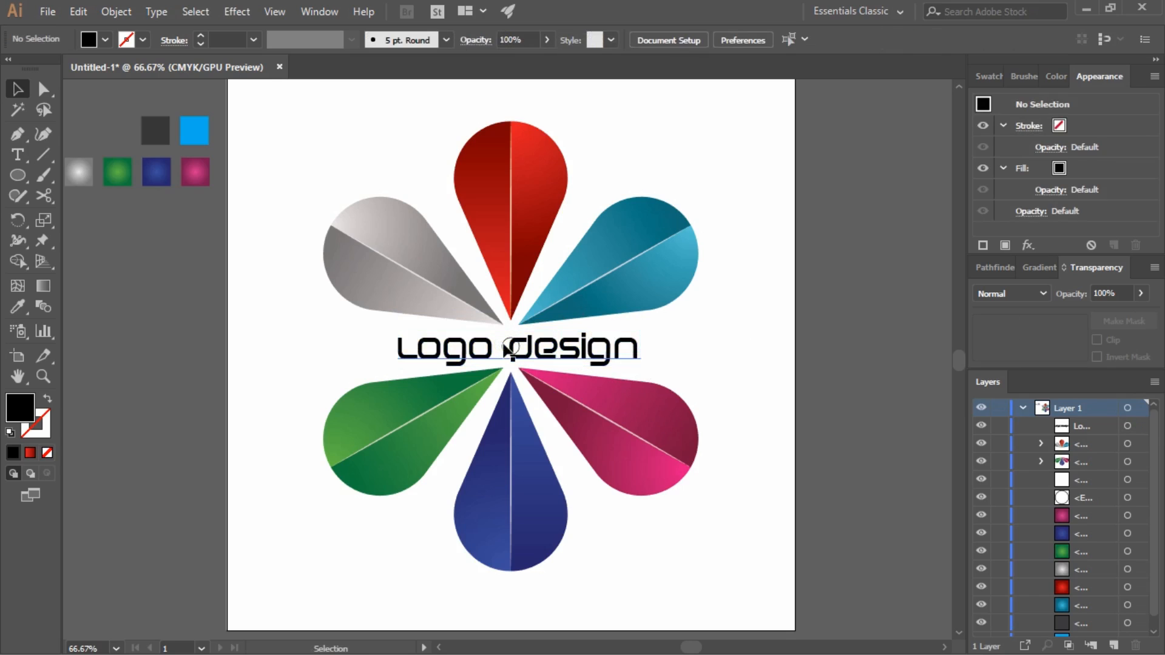
{"action": "left_click", "coordinate": [502, 343]}
{"action": "left_click_drag", "start_coordinate": [504, 348], "coordinate": [516, 344]}
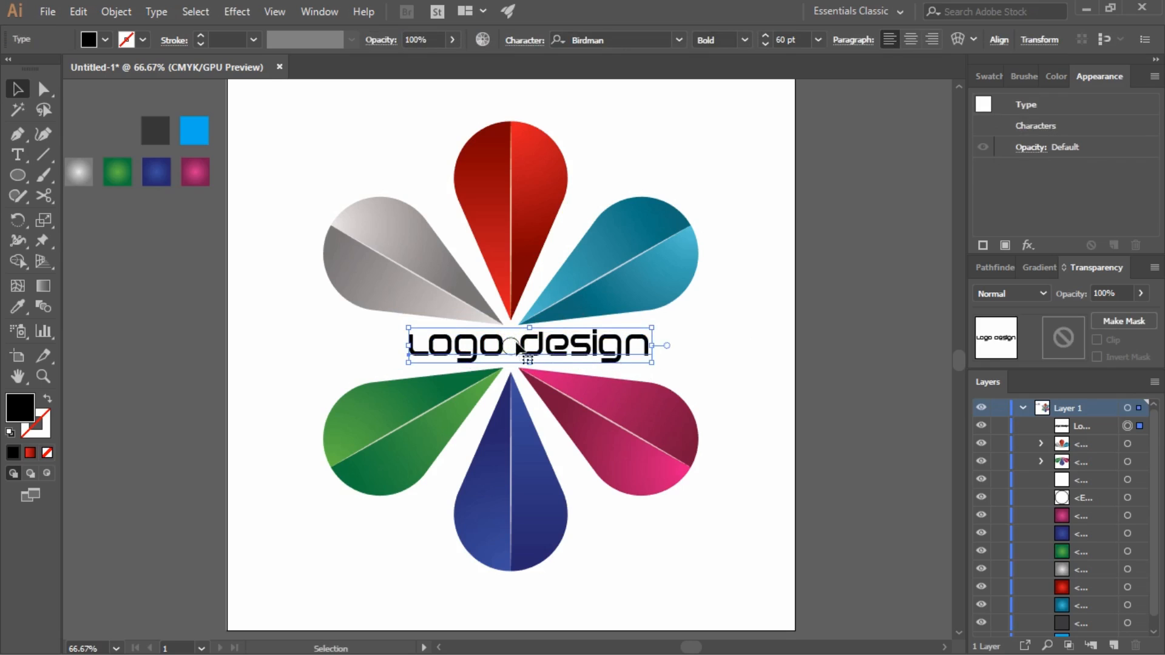
{"action": "left_click", "coordinate": [673, 356]}
Step: Centre the "Logo design" text horizontally on the small circle at the flower's centre and hide that circle
{"action": "left_click", "coordinate": [521, 347]}
{"action": "left_click_drag", "start_coordinate": [521, 347], "coordinate": [734, 345]}
{"action": "left_click", "coordinate": [484, 362]}
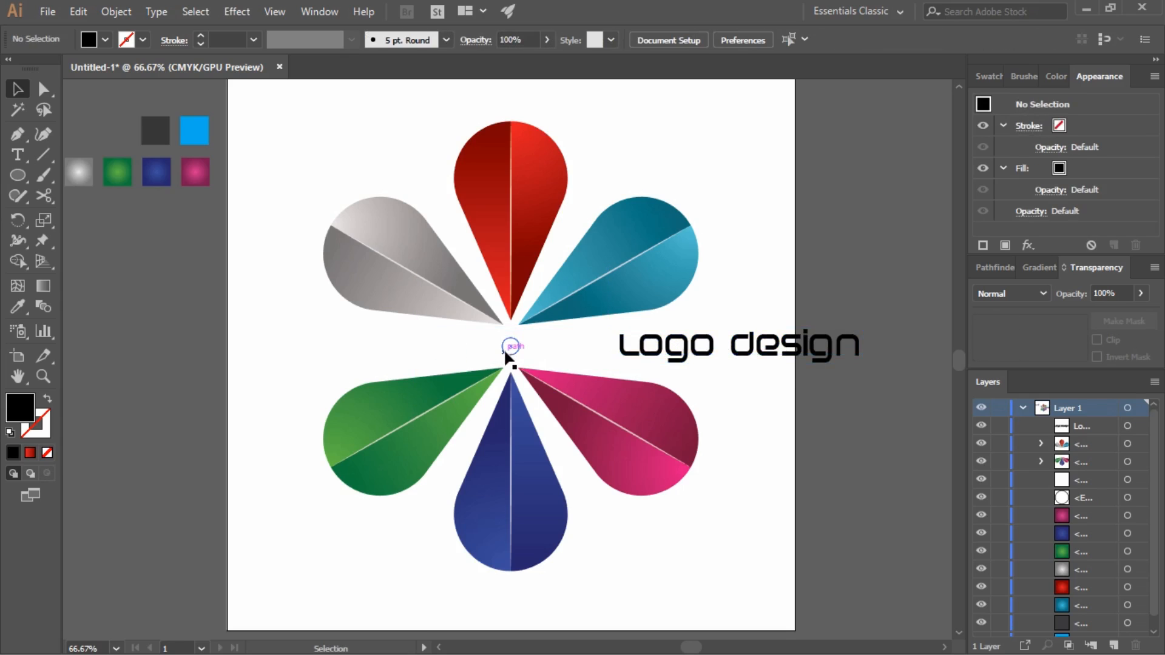
{"action": "left_click", "coordinate": [508, 350]}
{"action": "left_click", "coordinate": [654, 351], "text": "shift"}
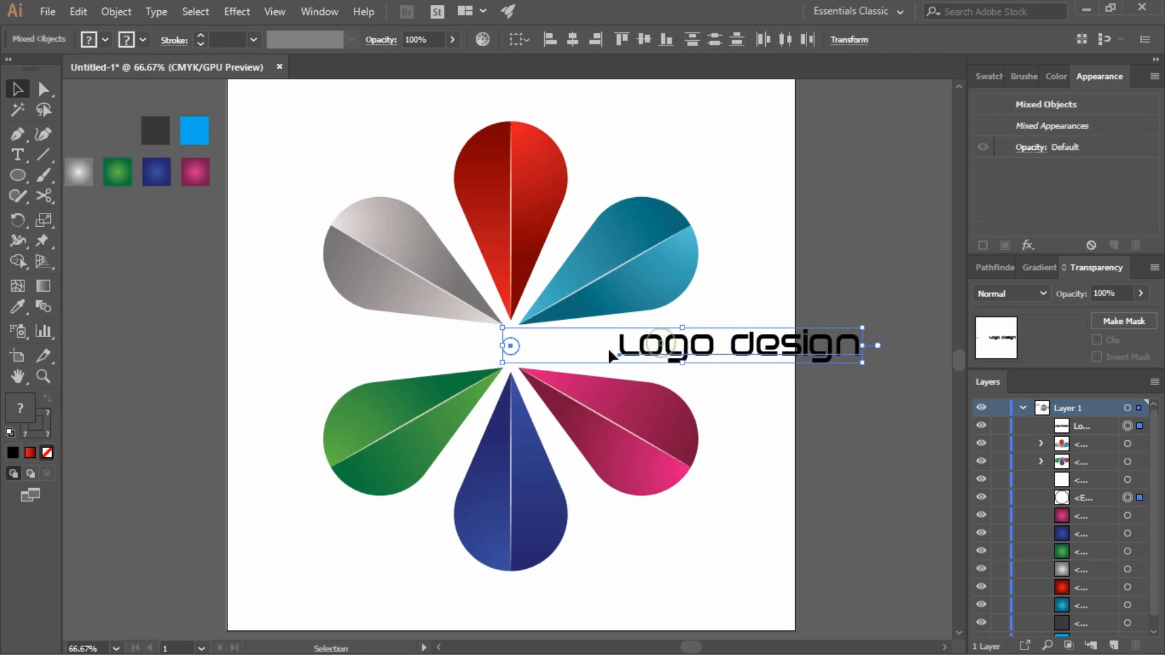
{"action": "left_click", "coordinate": [514, 350]}
{"action": "left_click", "coordinate": [572, 43]}
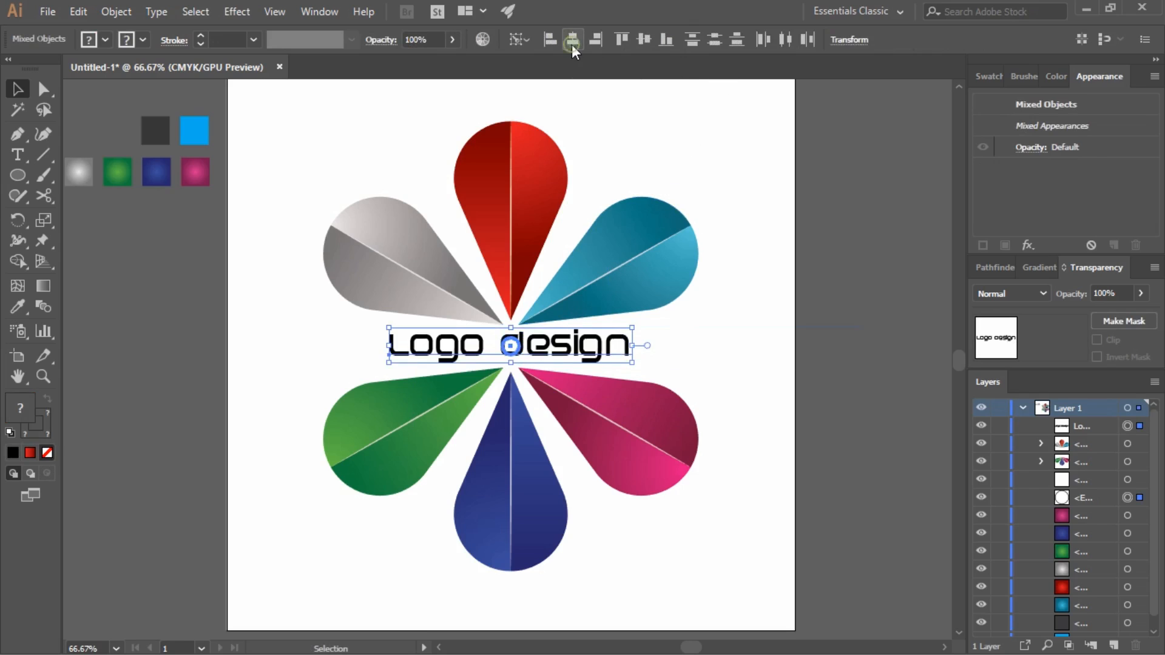
{"action": "left_click", "coordinate": [736, 294]}
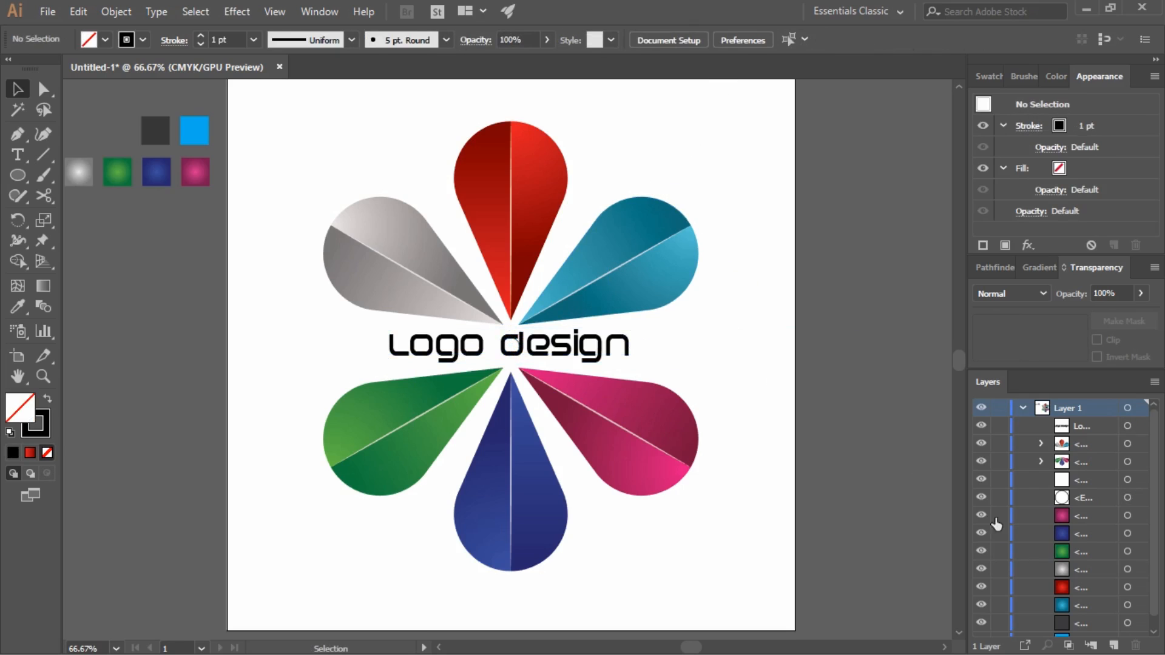
{"action": "left_click", "coordinate": [982, 498]}
Step: Expand the "Logo design" text into outlines and ungroup its letters
{"action": "left_click", "coordinate": [603, 358]}
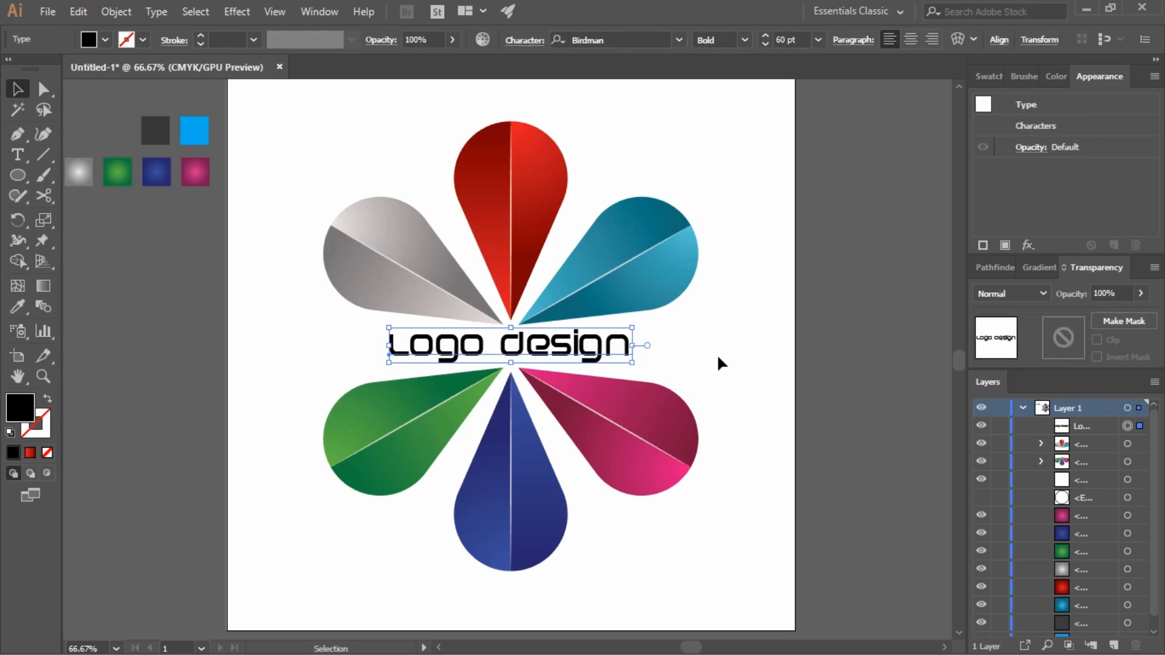
{"action": "left_click", "coordinate": [120, 15]}
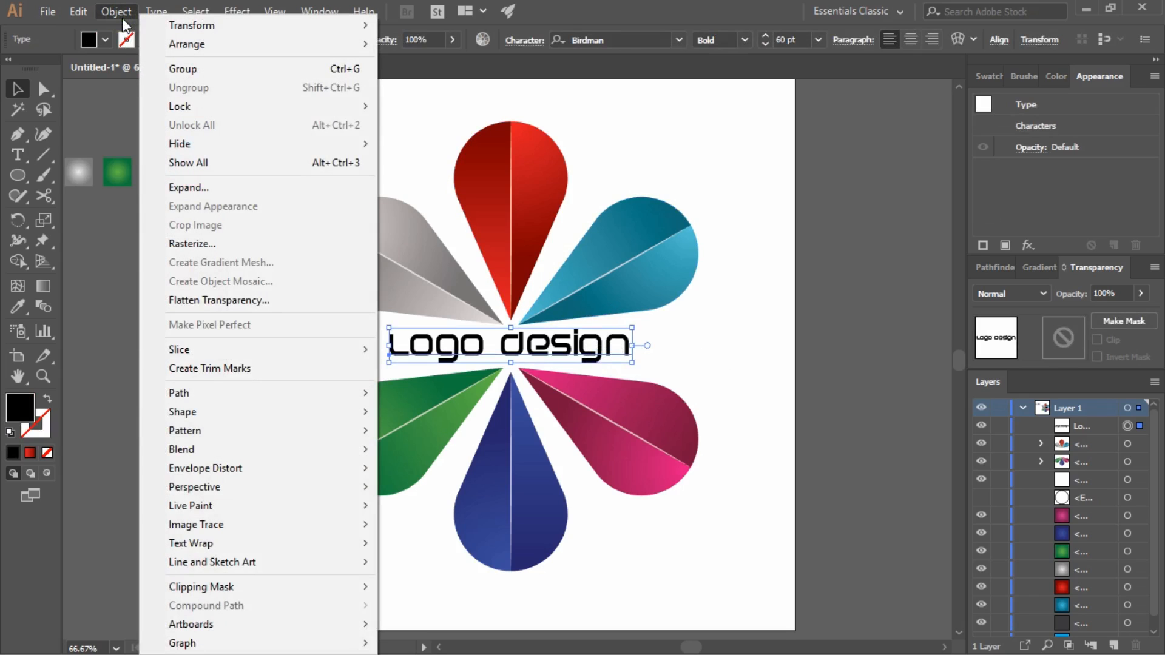
{"action": "left_click", "coordinate": [210, 191]}
{"action": "left_click", "coordinate": [180, 373]}
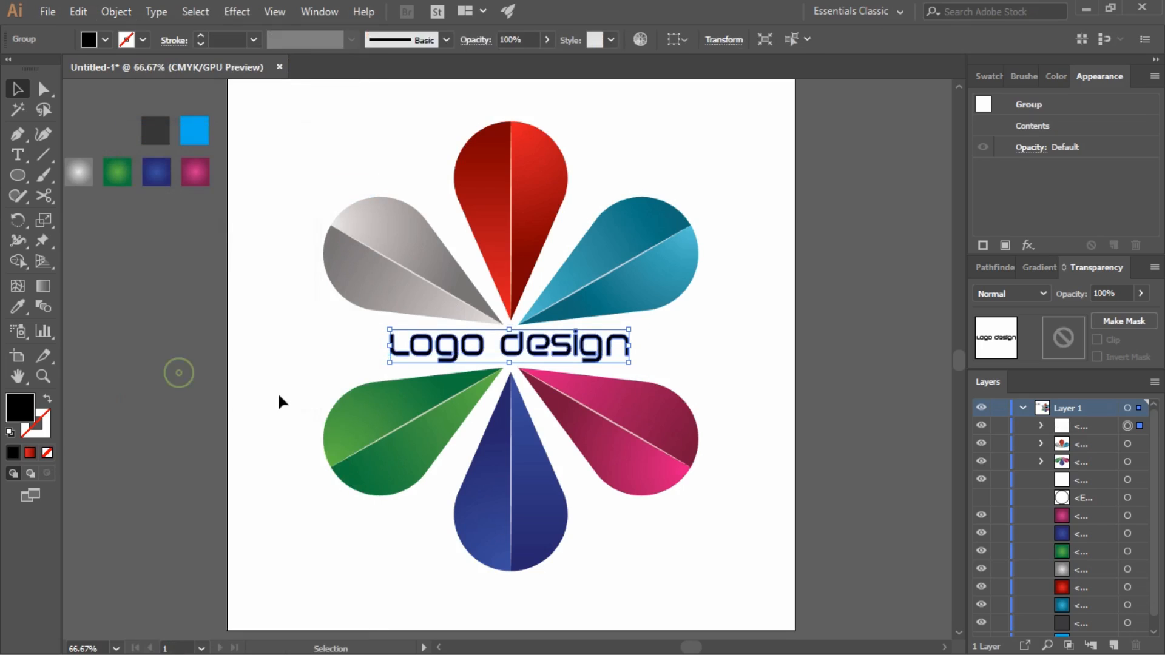
{"action": "left_click", "coordinate": [273, 366]}
{"action": "left_click", "coordinate": [485, 344]}
{"action": "right_click", "coordinate": [483, 347]}
{"action": "left_click", "coordinate": [518, 489]}
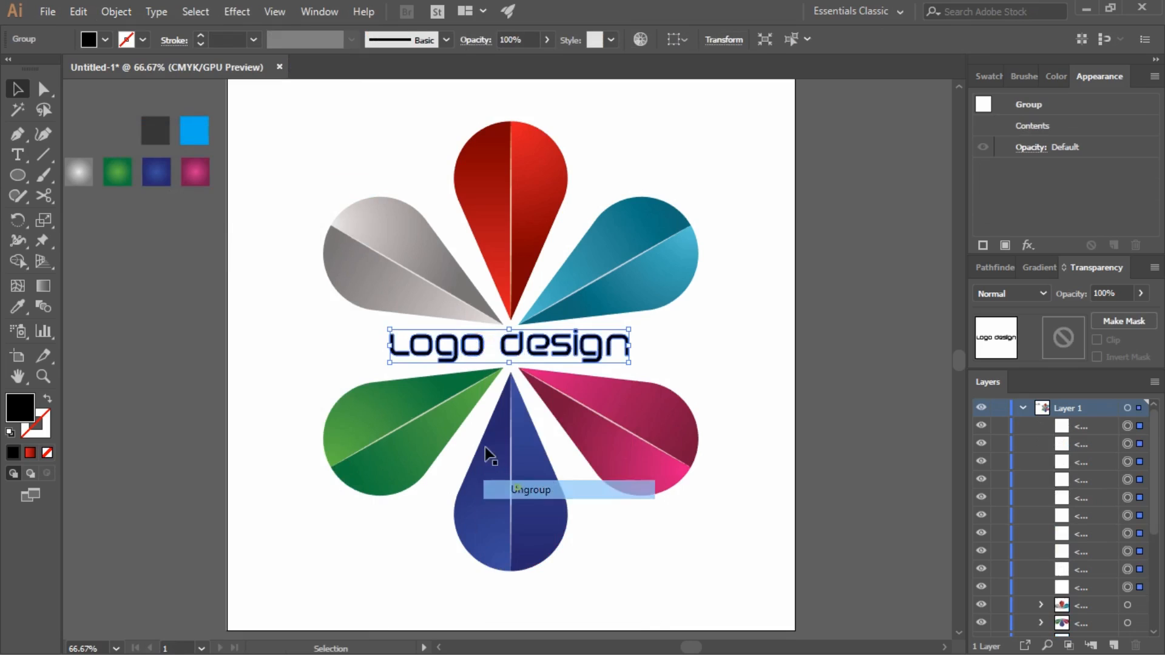
Step: Recolour the letters of "Logo" with the bright blue of the sample square beside the artboard
{"action": "left_click", "coordinate": [307, 330]}
{"action": "left_click_drag", "start_coordinate": [394, 350], "coordinate": [336, 331]}
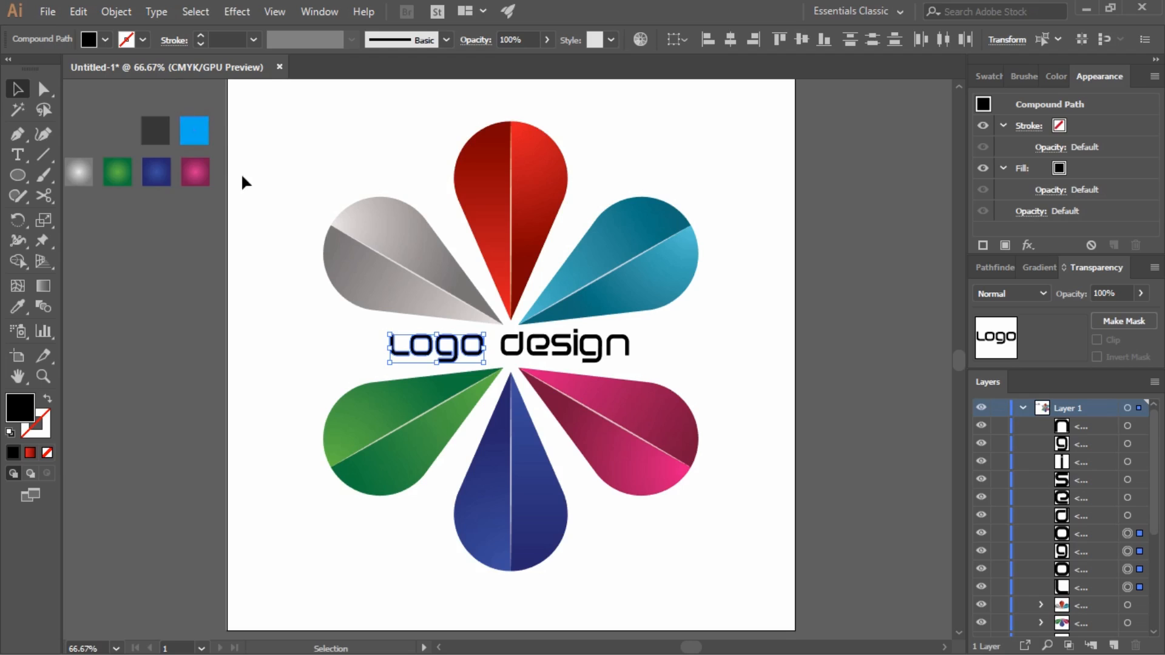
{"action": "key", "text": "i"}
{"action": "left_click", "coordinate": [205, 134]}
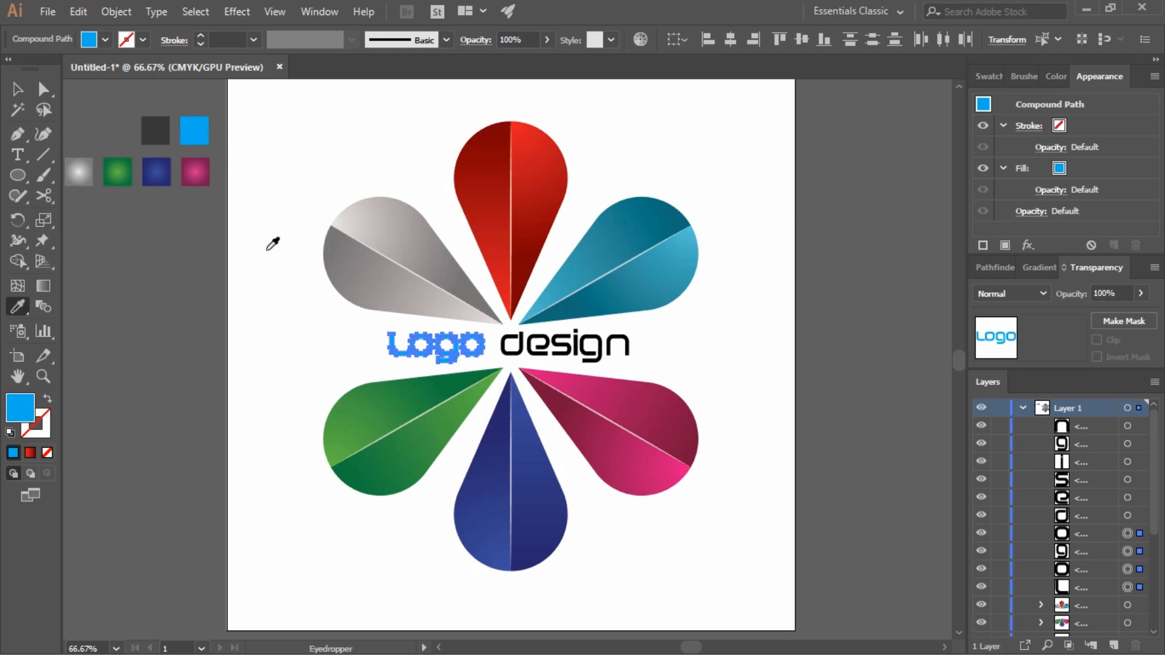
{"action": "key", "text": "v"}
{"action": "left_click", "coordinate": [282, 316]}
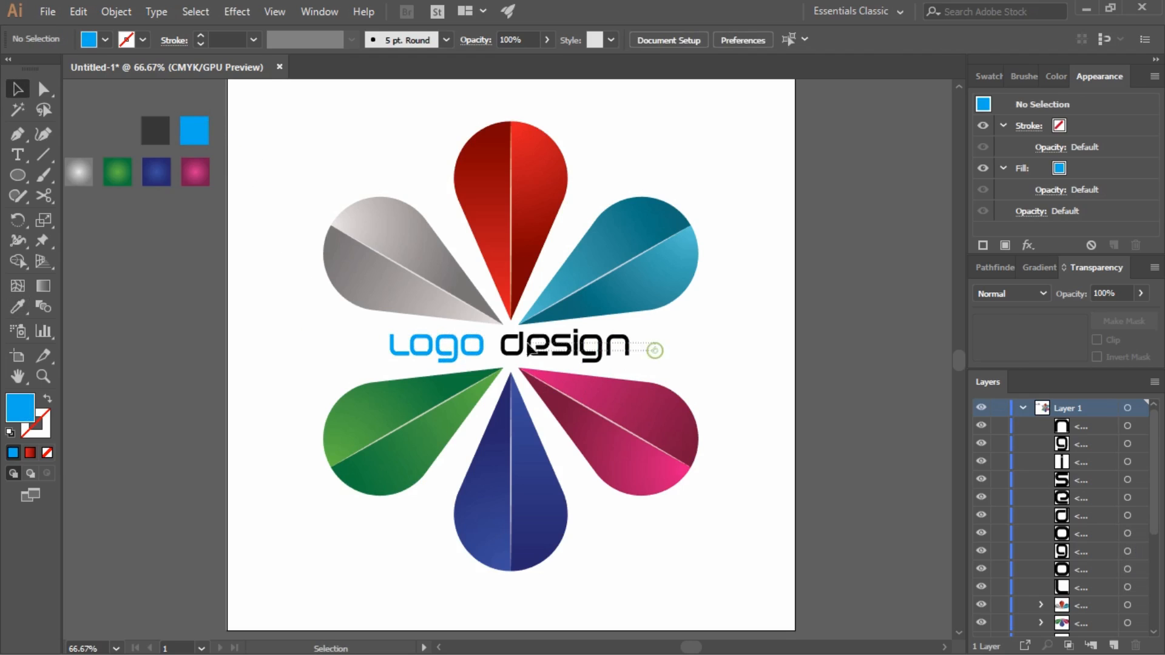
Step: Recolour the letters of "design" with the dark grey of the sample square beside the artboard
{"action": "left_click_drag", "start_coordinate": [653, 337], "coordinate": [492, 371]}
{"action": "key", "text": "i"}
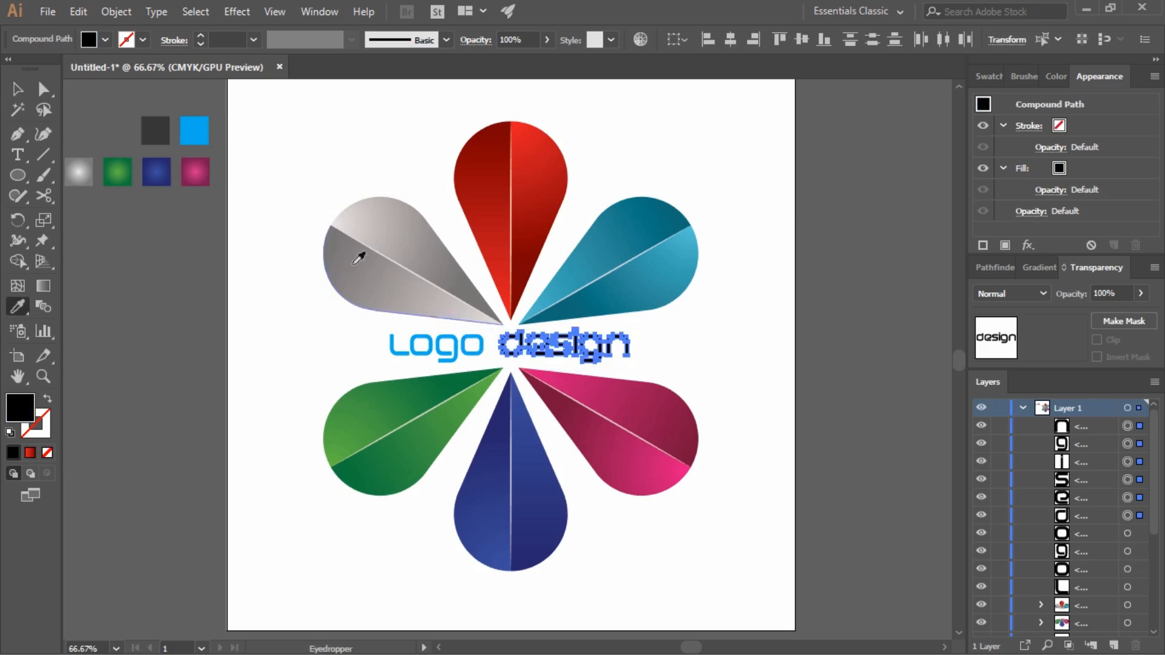
{"action": "left_click", "coordinate": [156, 132]}
{"action": "key", "text": "v"}
{"action": "left_click", "coordinate": [281, 326]}
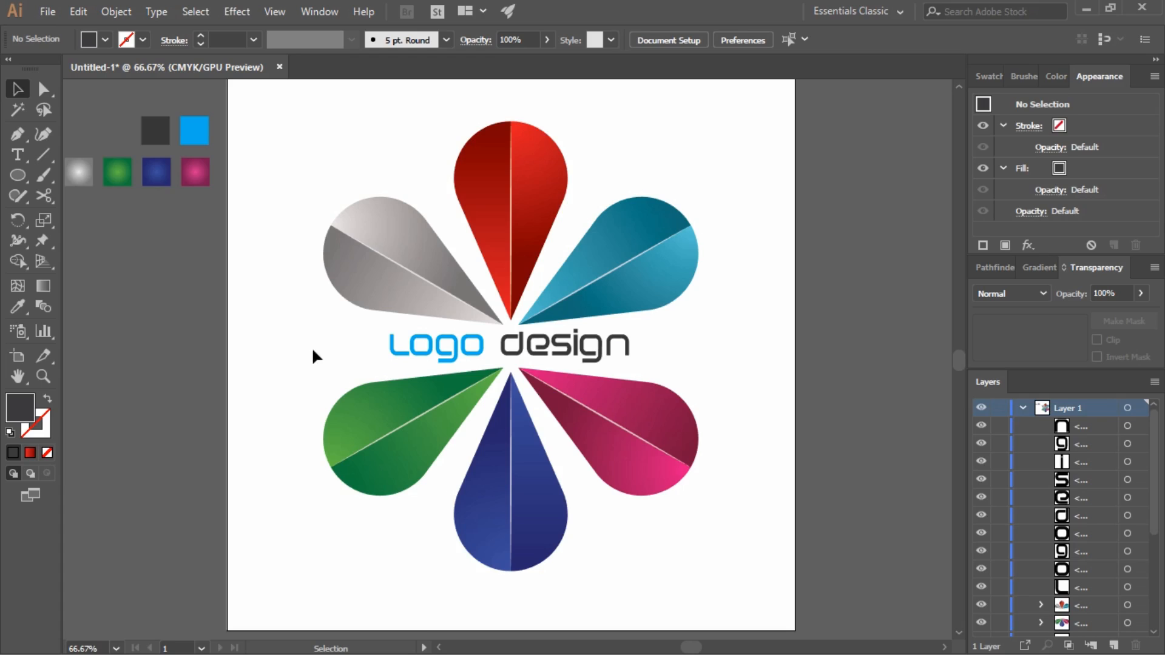
Step: Enlarge all the "Logo design" letters proportionally about their centre so they fill the gap between the petals
{"action": "left_click_drag", "start_coordinate": [344, 345], "coordinate": [616, 349]}
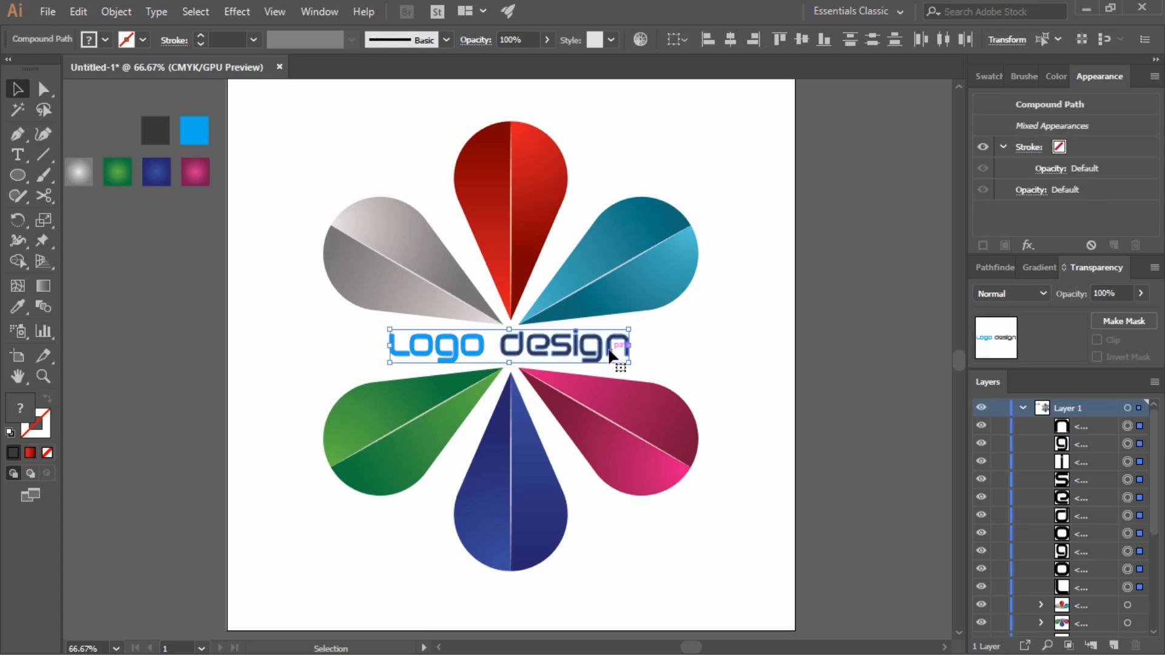
{"action": "right_click", "coordinate": [612, 353]}
{"action": "left_click", "coordinate": [646, 343]}
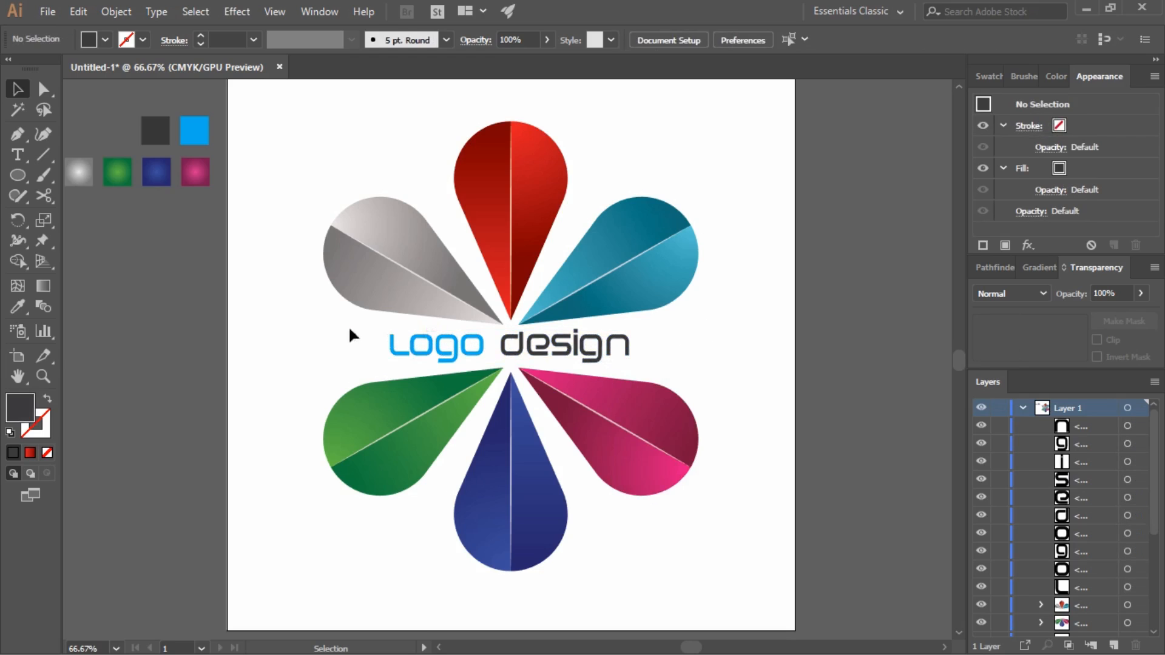
{"action": "left_click_drag", "start_coordinate": [345, 327], "coordinate": [669, 382]}
{"action": "left_click", "coordinate": [713, 372]}
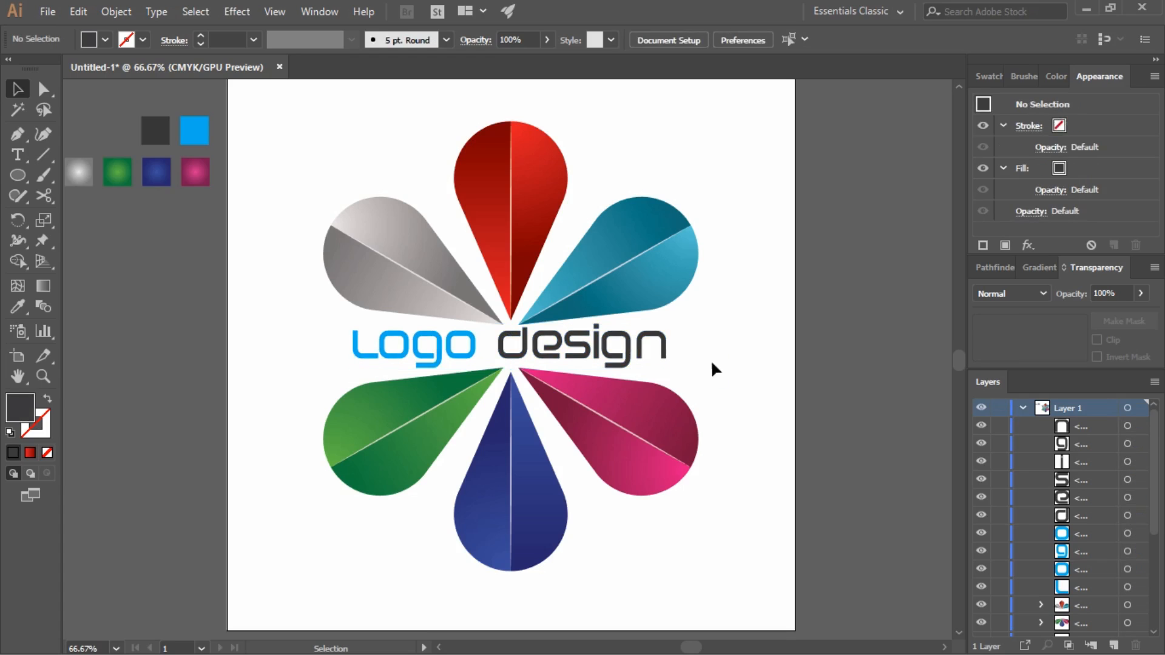
{"action": "left_click_drag", "start_coordinate": [712, 363], "coordinate": [312, 344]}
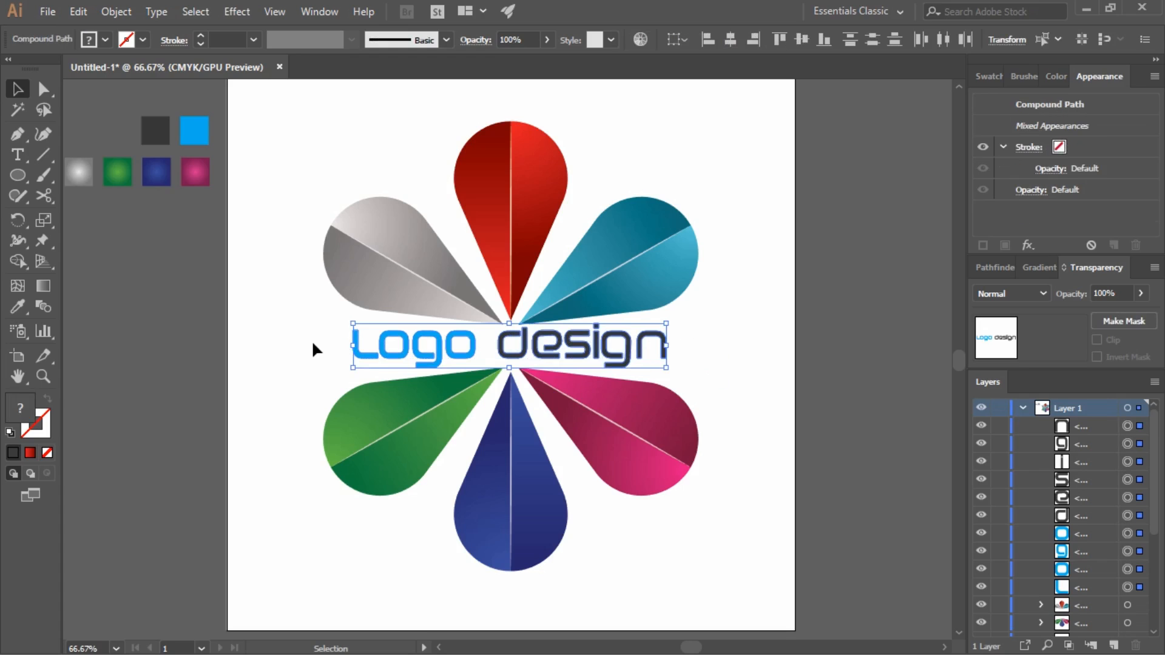
{"action": "left_click", "coordinate": [707, 385]}
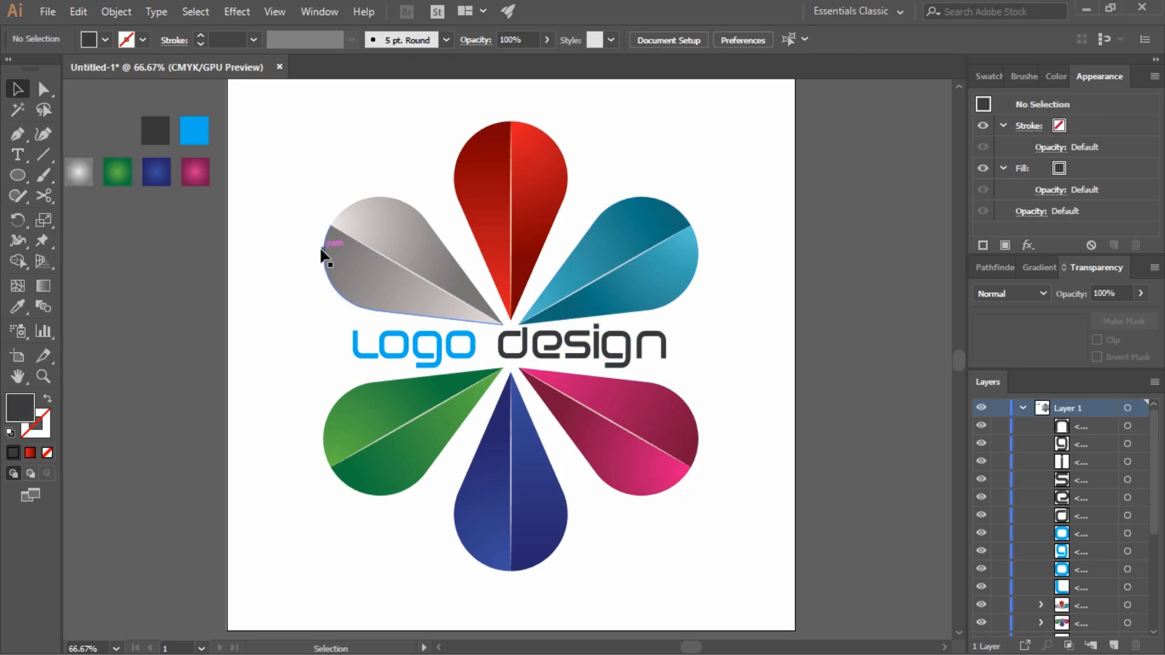
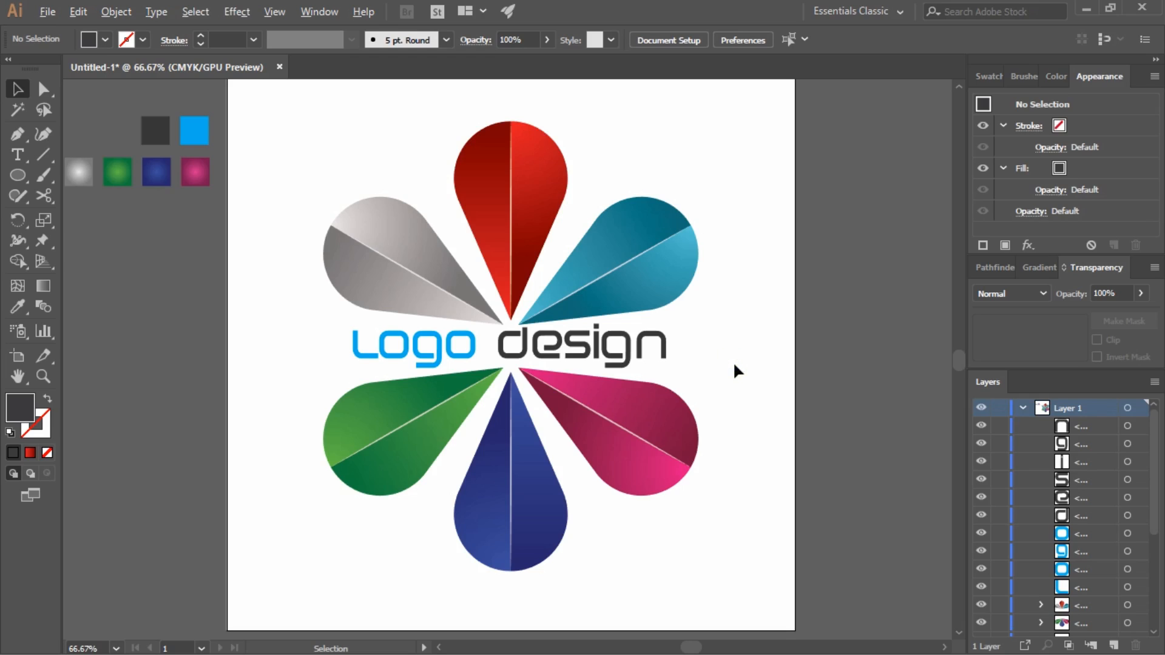
Step: Group the petals with the lettering and scale the group down to about 80% around its centre
{"action": "scroll", "coordinate": [734, 364], "scroll_direction": "down", "scroll_amount": 1}
{"action": "scroll", "coordinate": [734, 364], "scroll_direction": "up", "scroll_amount": 1}
{"action": "left_click_drag", "start_coordinate": [269, 187], "coordinate": [769, 551]}
{"action": "right_click", "coordinate": [643, 418]}
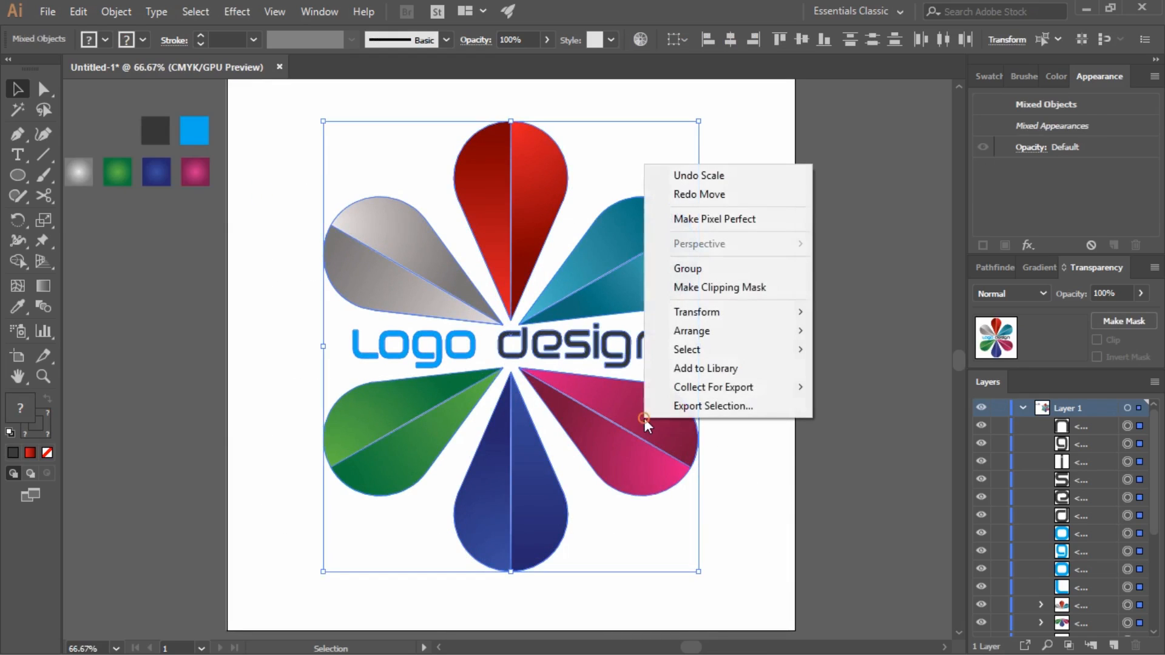
{"action": "left_click", "coordinate": [725, 275]}
{"action": "left_click_drag", "start_coordinate": [696, 576], "coordinate": [661, 525]}
{"action": "left_click", "coordinate": [719, 550]}
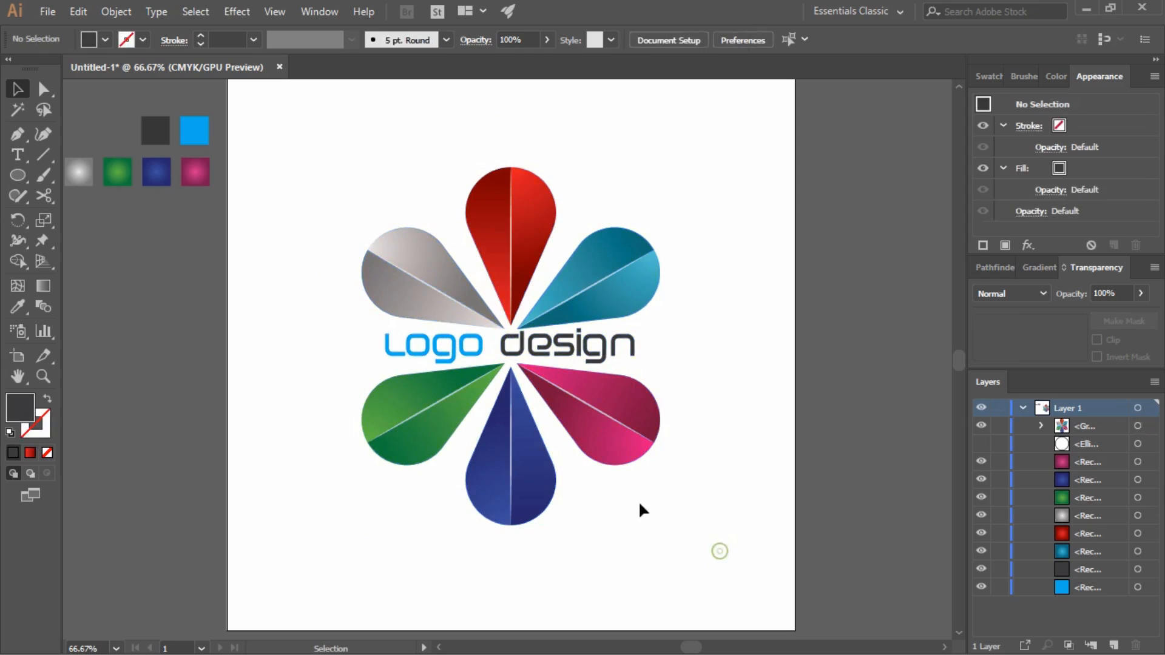
Step: Show the hidden centre circle again and move the logo group off it towards the artboard's lower right corner
{"action": "left_click", "coordinate": [607, 408]}
{"action": "left_click", "coordinate": [715, 440]}
{"action": "left_click", "coordinate": [631, 424]}
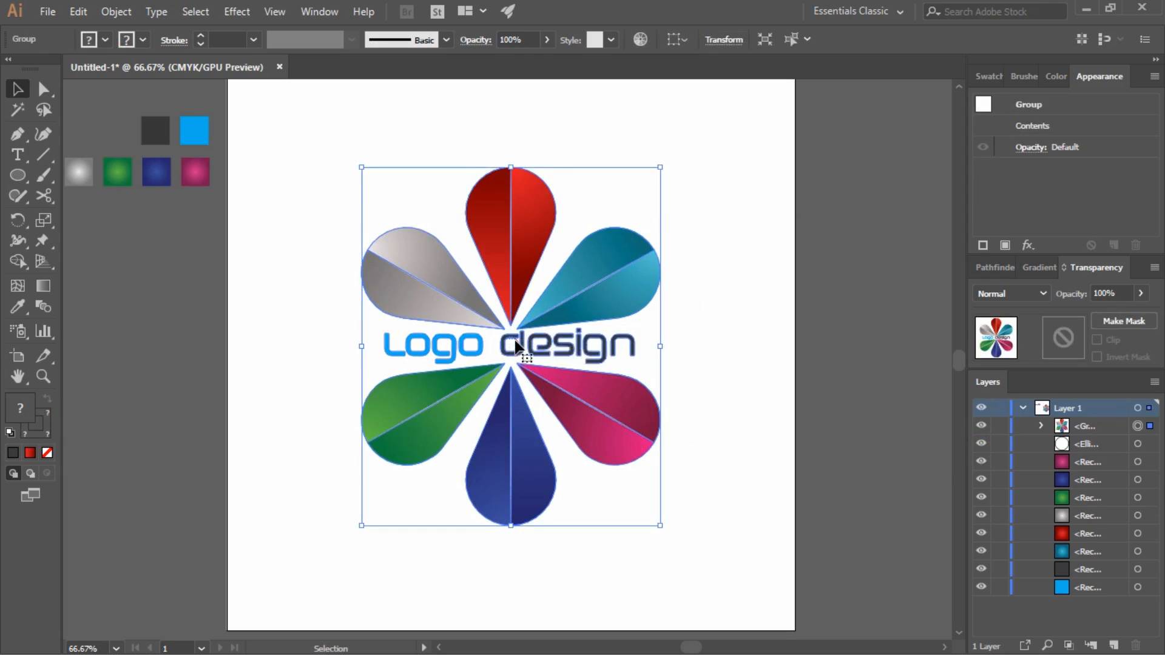
{"action": "left_click", "coordinate": [516, 342], "text": "shift"}
{"action": "left_click_drag", "start_coordinate": [586, 390], "coordinate": [659, 392]}
{"action": "left_click_drag", "start_coordinate": [523, 391], "coordinate": [580, 468]}
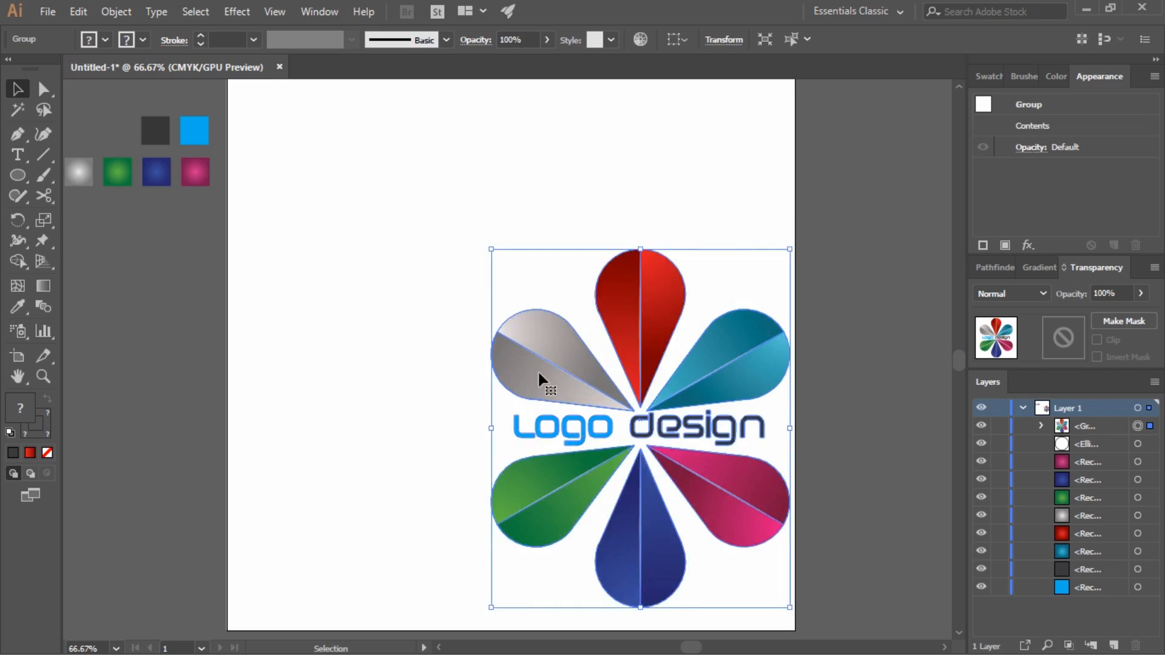
{"action": "left_click_drag", "start_coordinate": [540, 371], "coordinate": [592, 371]}
Step: Align the logo group horizontally and vertically to the centre of the small circle and hide the circle
{"action": "left_click", "coordinate": [511, 350]}
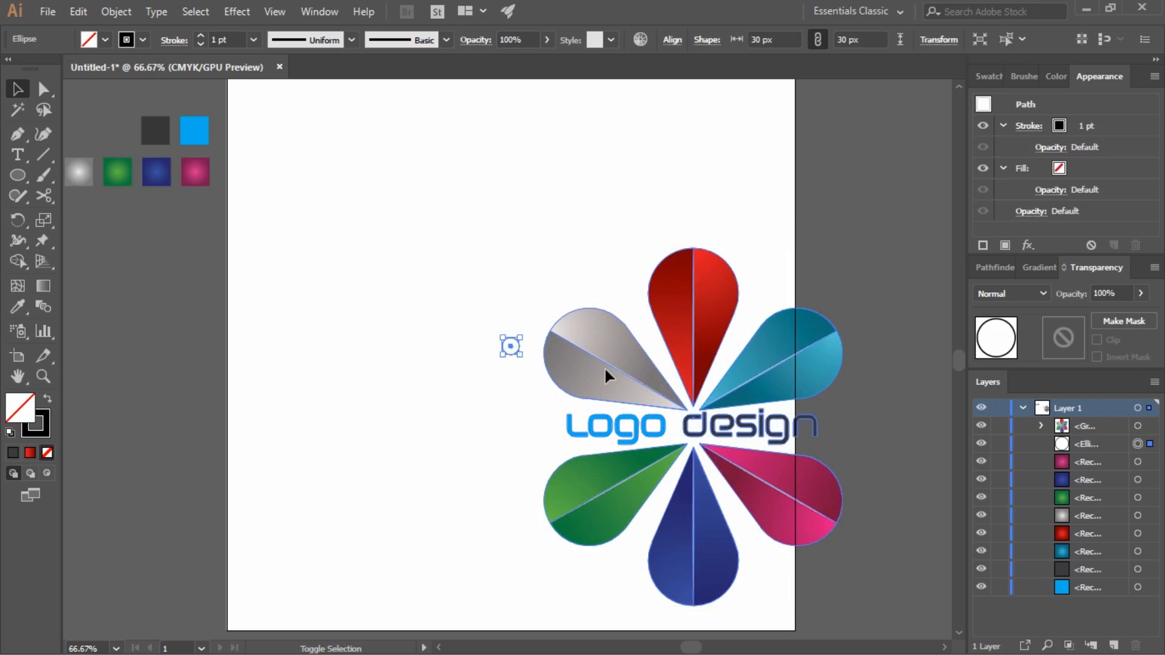
{"action": "left_click", "coordinate": [610, 366], "text": "shift"}
{"action": "left_click", "coordinate": [515, 346]}
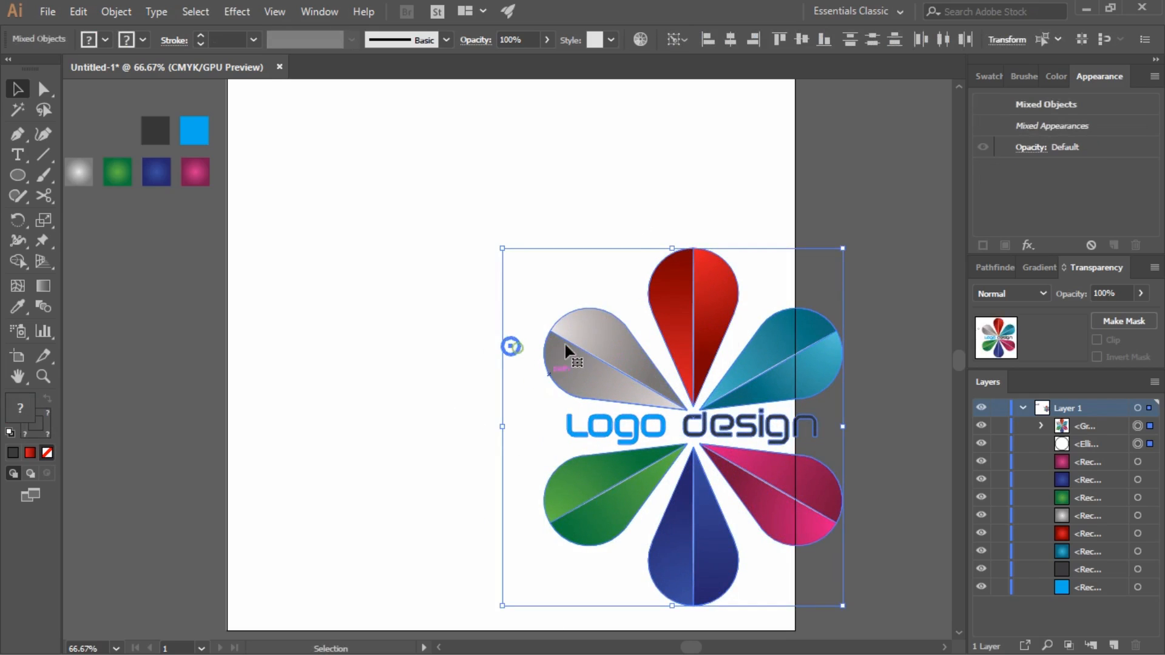
{"action": "left_click", "coordinate": [729, 38]}
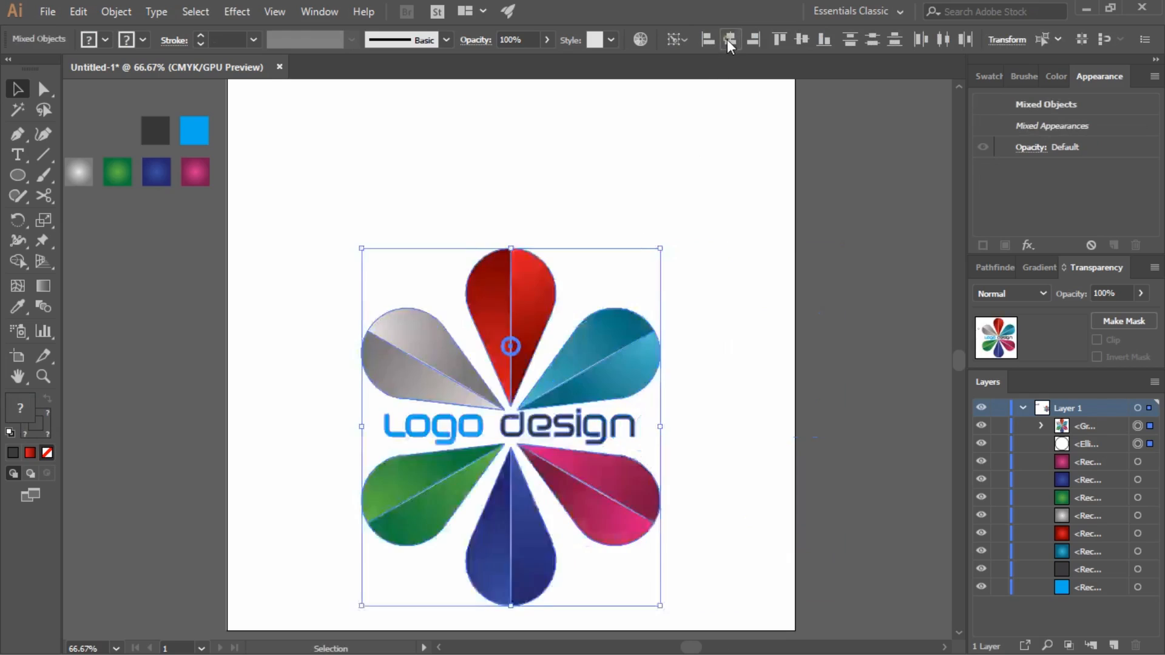
{"action": "left_click", "coordinate": [801, 39]}
{"action": "left_click", "coordinate": [732, 268]}
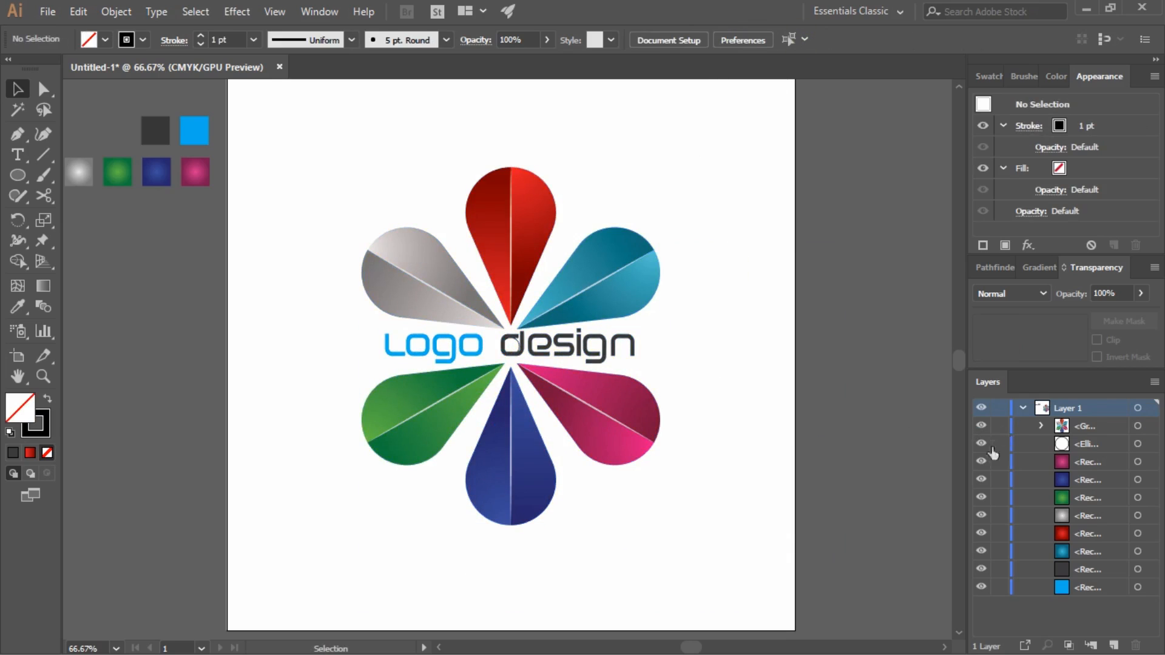
{"action": "left_click", "coordinate": [982, 445]}
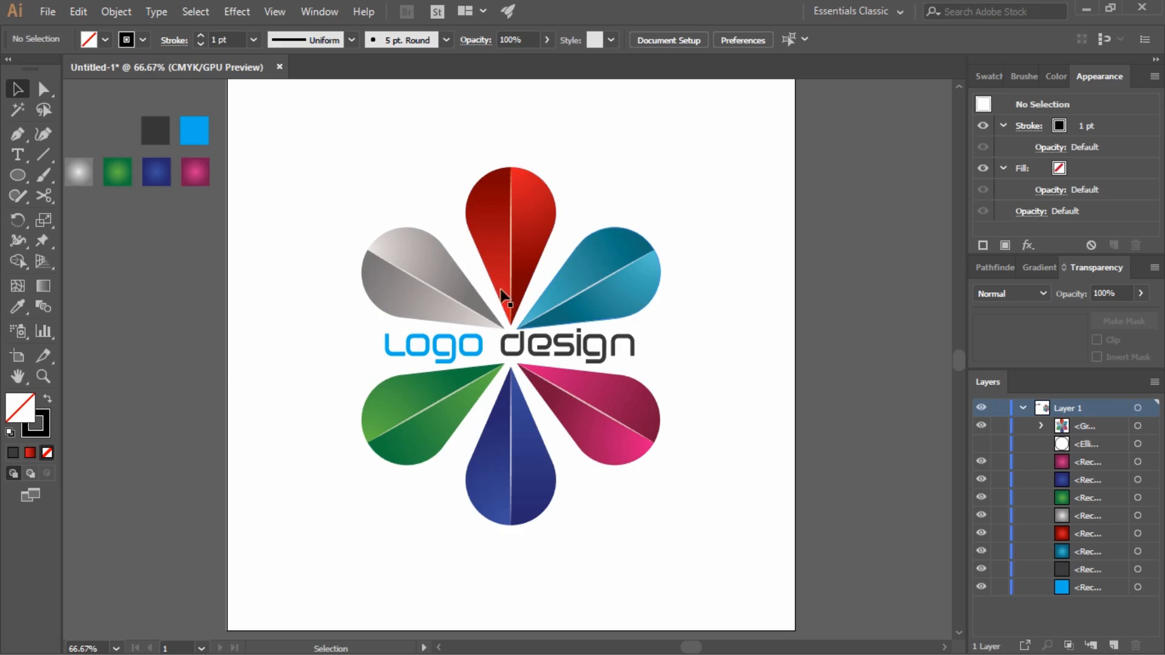
Step: Switch to Picasa Photo Viewer and place the reference image Colorfull floral Logo.jpg beside the artboard for comparison
{"action": "left_click_drag", "start_coordinate": [351, 191], "coordinate": [751, 507]}
{"action": "left_click", "coordinate": [741, 562]}
{"action": "key", "text": "alt+Tab"}
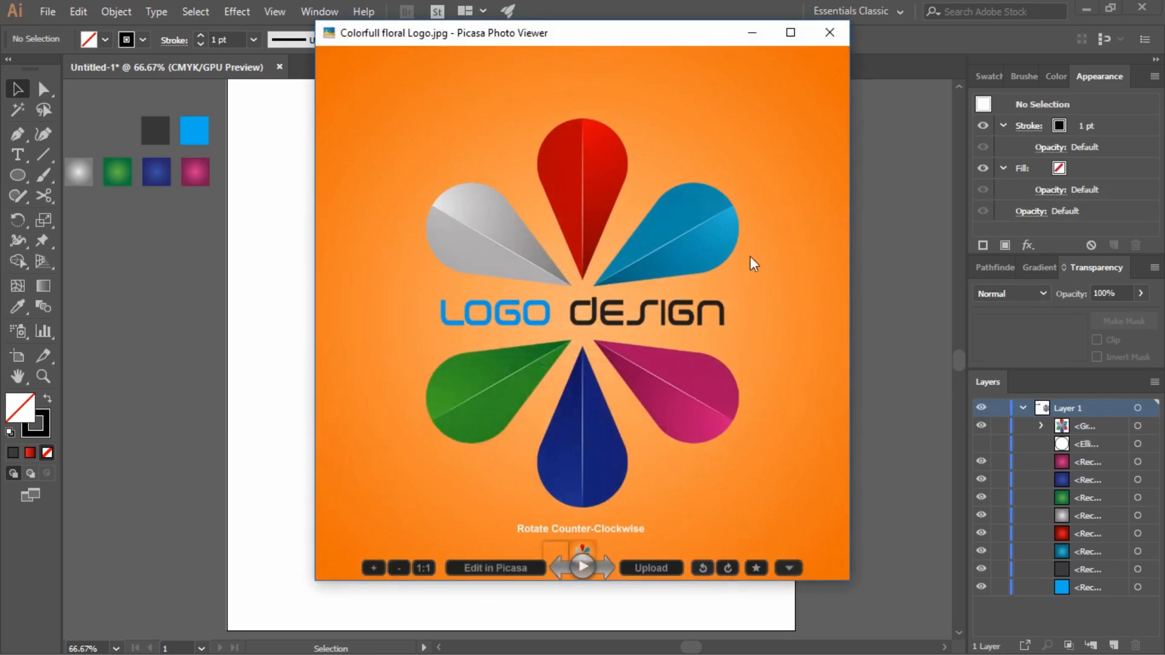
{"action": "left_click_drag", "start_coordinate": [580, 34], "coordinate": [943, 45]}
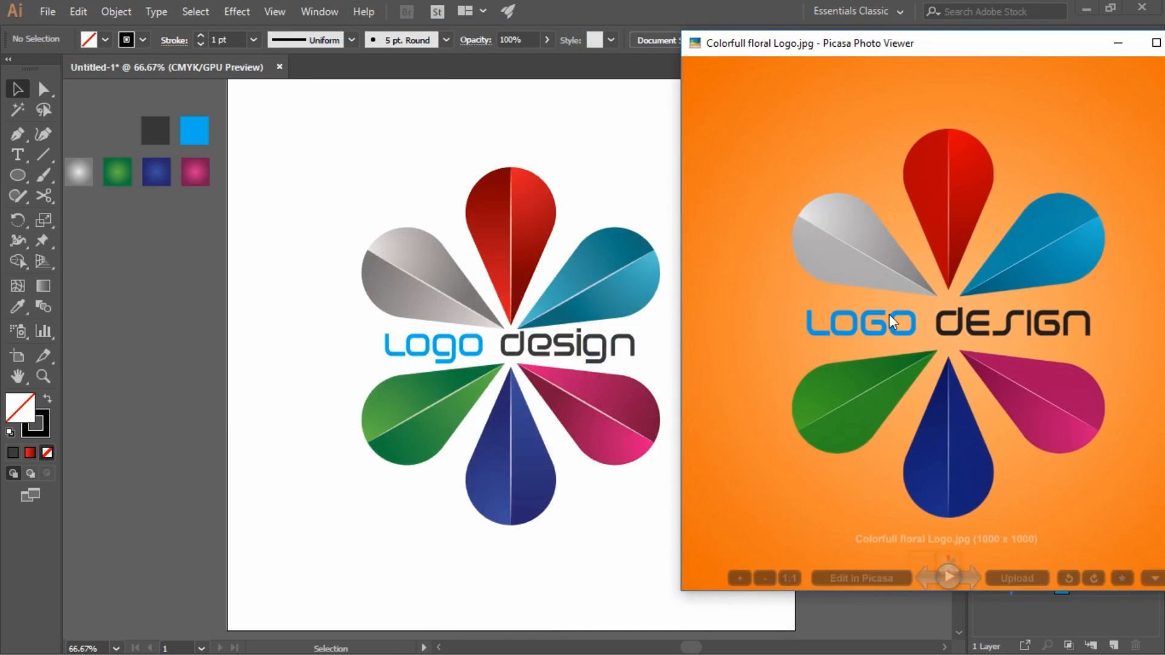
{"action": "key", "text": "alt+Tab"}
{"action": "key", "text": "alt+Tab"}
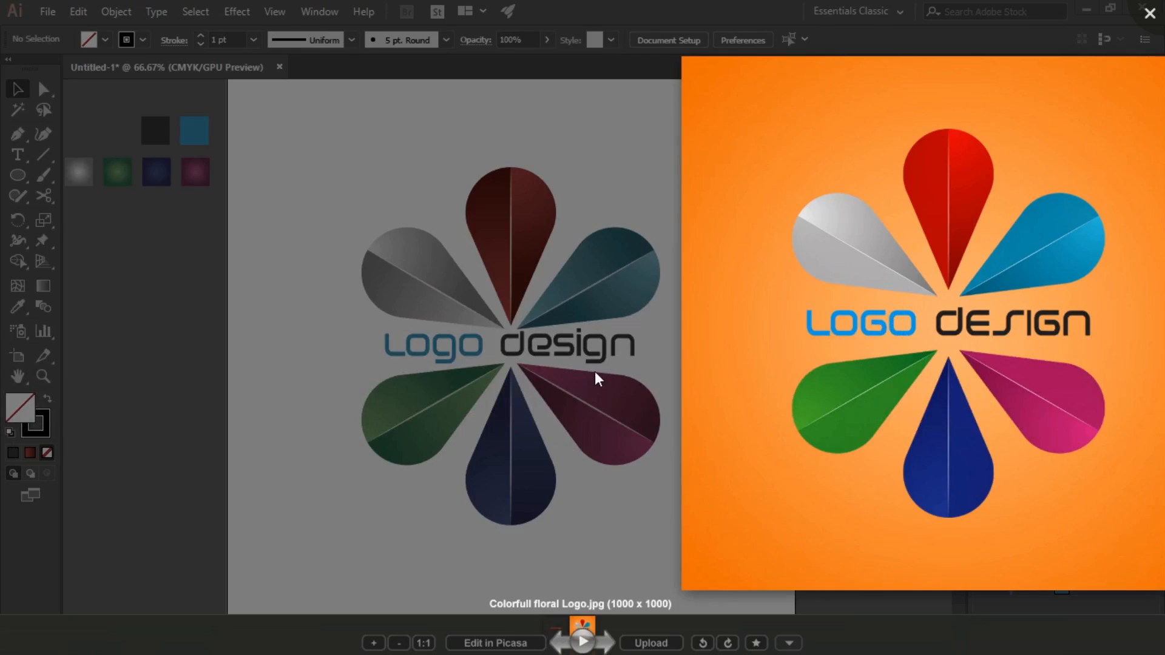
{"action": "left_click", "coordinate": [642, 341]}
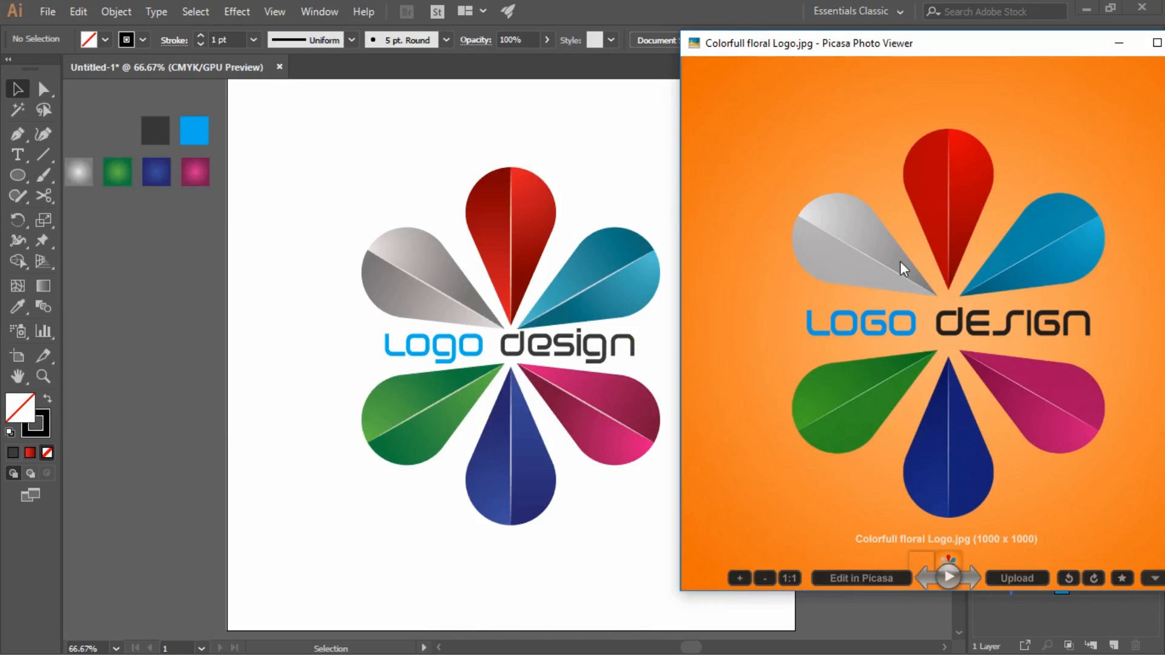
Step: Compare the finished logo with the reference image, and return to the Illustrator artwork to check the logo group, leaving nothing selected
{"action": "left_click_drag", "start_coordinate": [904, 42], "coordinate": [879, 59]}
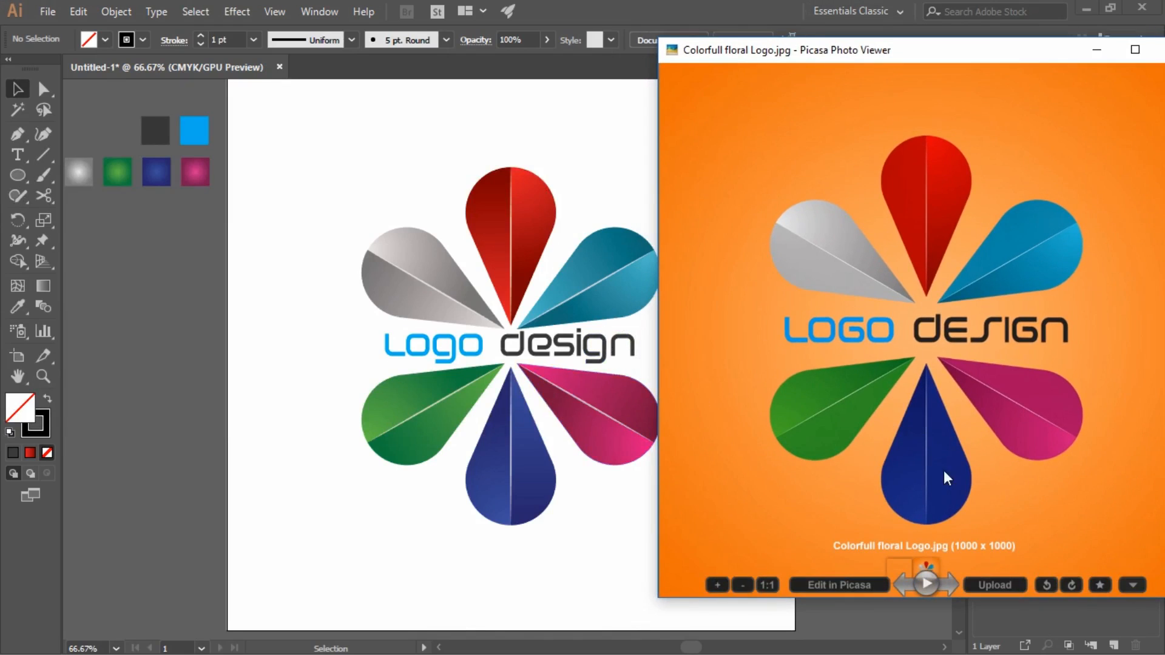
{"action": "left_click", "coordinate": [294, 445]}
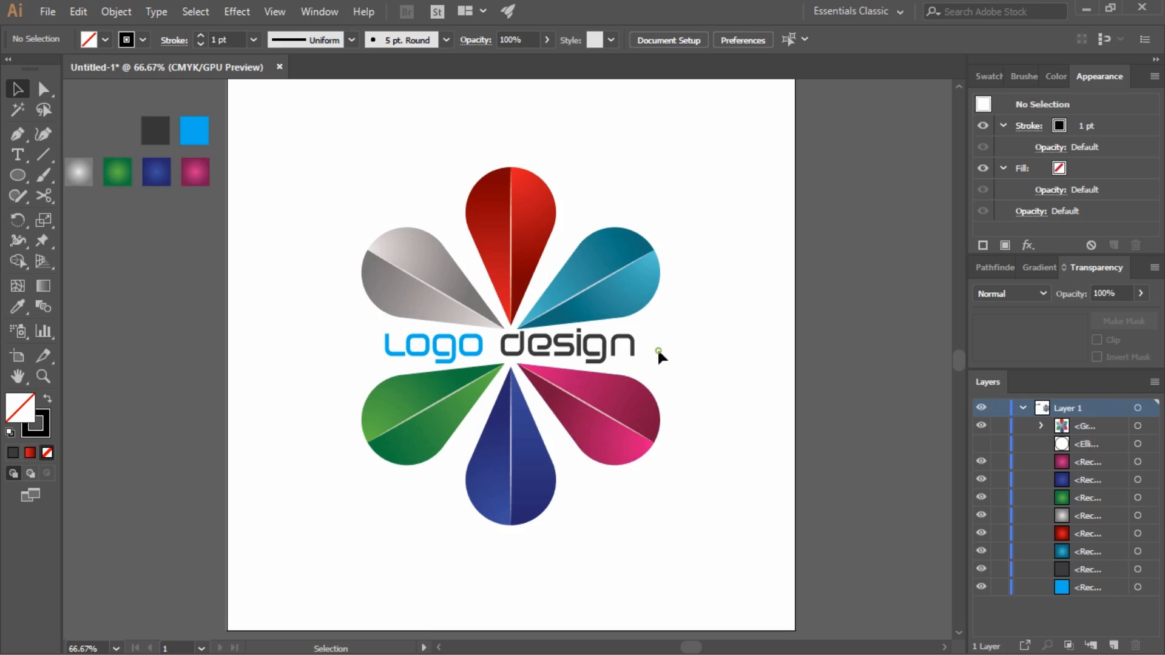
{"action": "left_click_drag", "start_coordinate": [296, 175], "coordinate": [742, 551]}
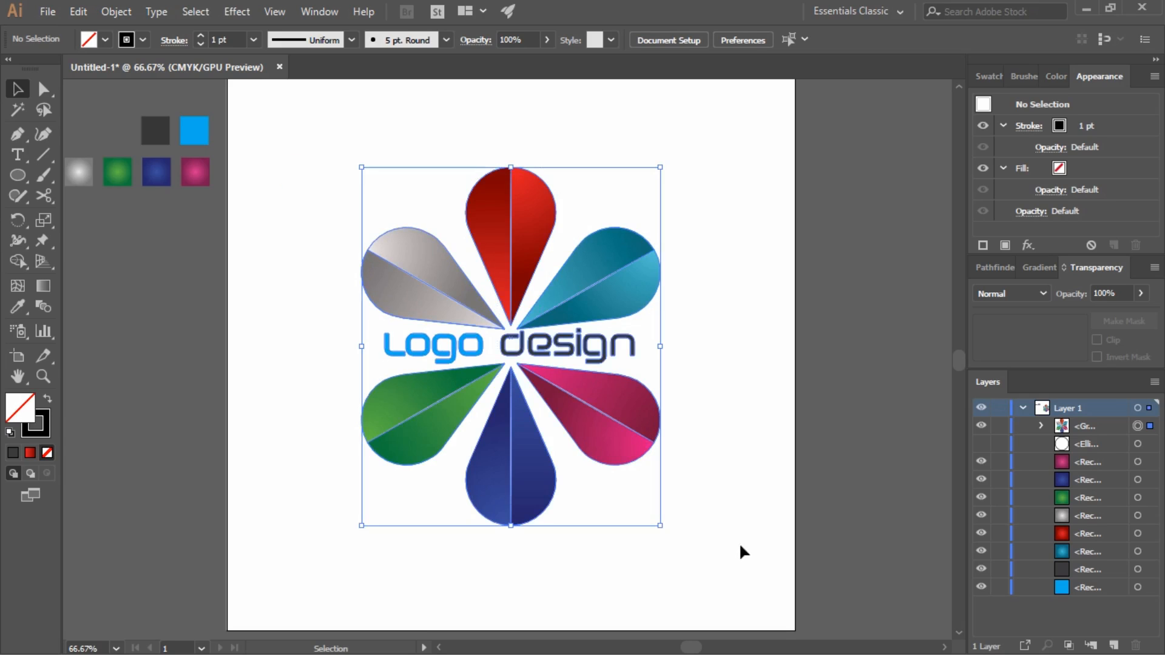
{"action": "left_click", "coordinate": [720, 497]}
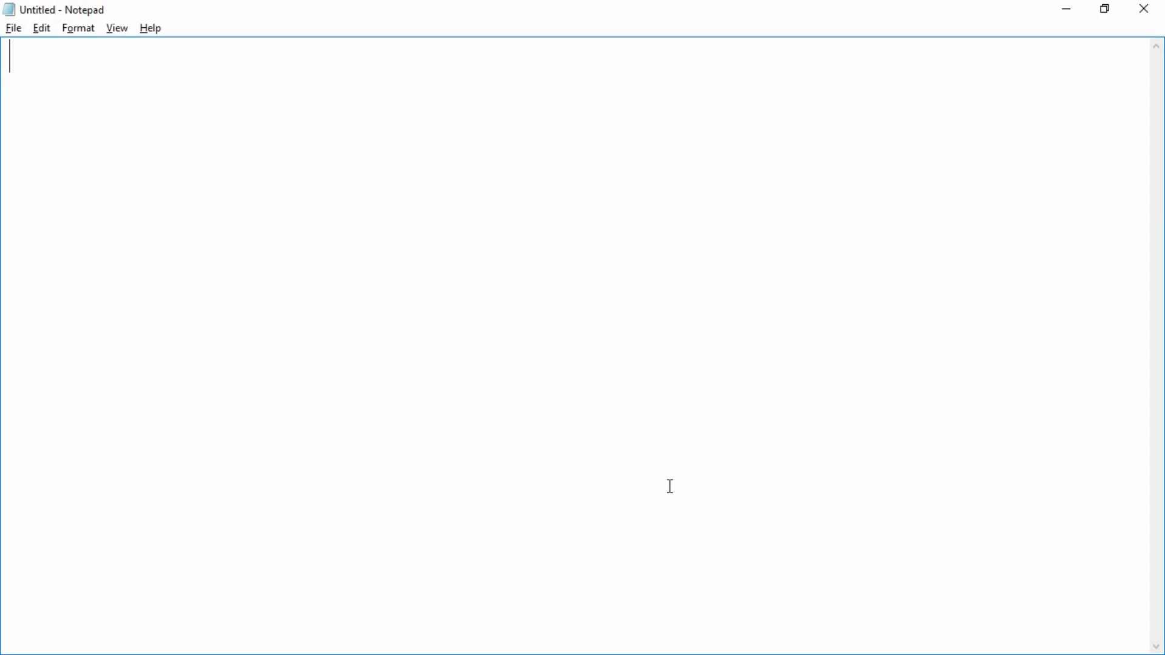
Step: Switch to Notepad and write "Well Thats it....." and, after a blank line, "this is really very simple one isn't it....."
{"action": "type", "text": "Well Thats"}
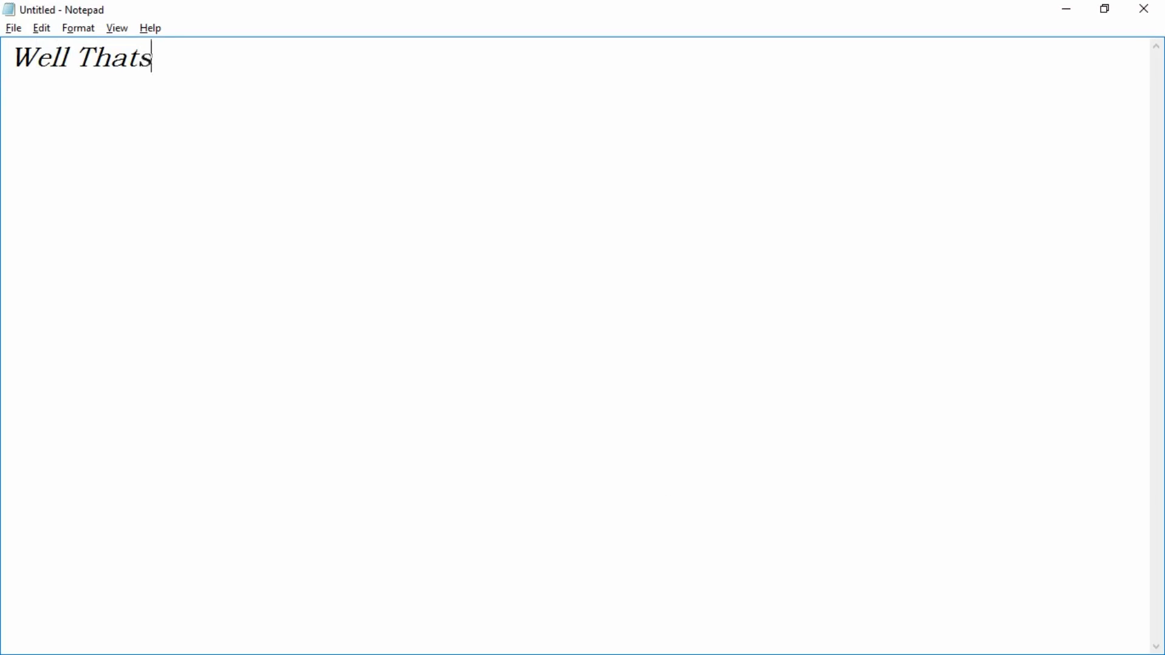
{"action": "type", "text": " it...."}
{"action": "key", "text": "Return"}
{"action": "key", "text": "Return"}
{"action": "type", "text": "this is v"}
{"action": "key", "text": "BackSpace"}
{"action": "type", "text": "real"}
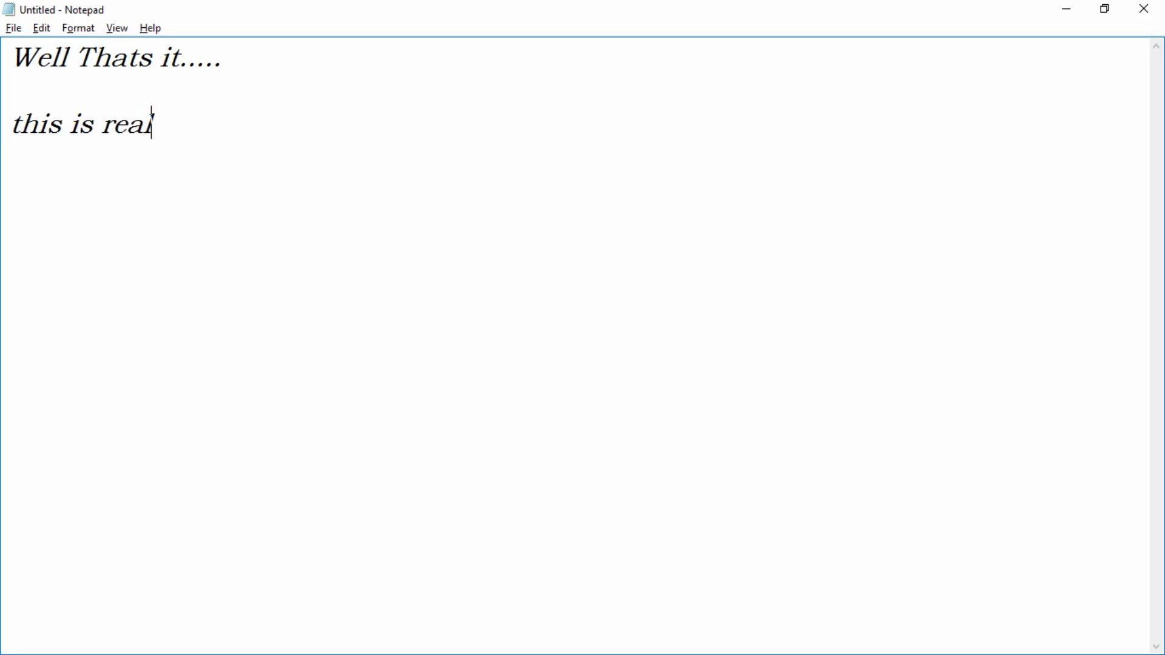
{"action": "type", "text": "ly very simpleo"}
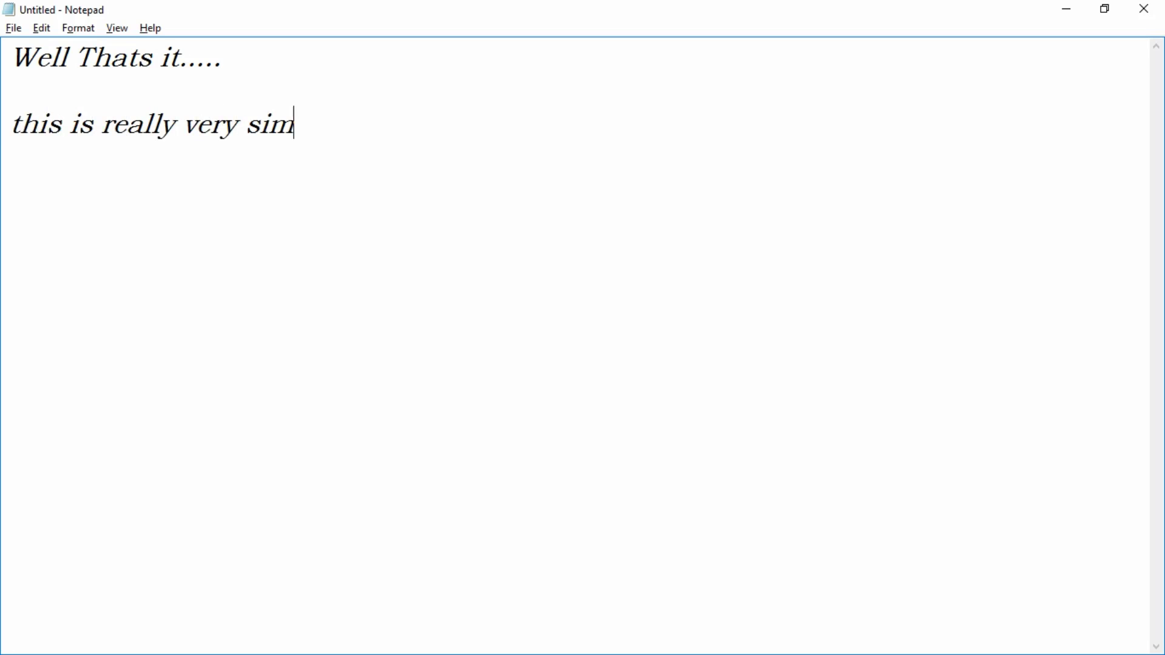
{"action": "key", "text": "BackSpace"}
{"action": "key", "text": "BackSpace"}
{"action": "type", "text": "one "}
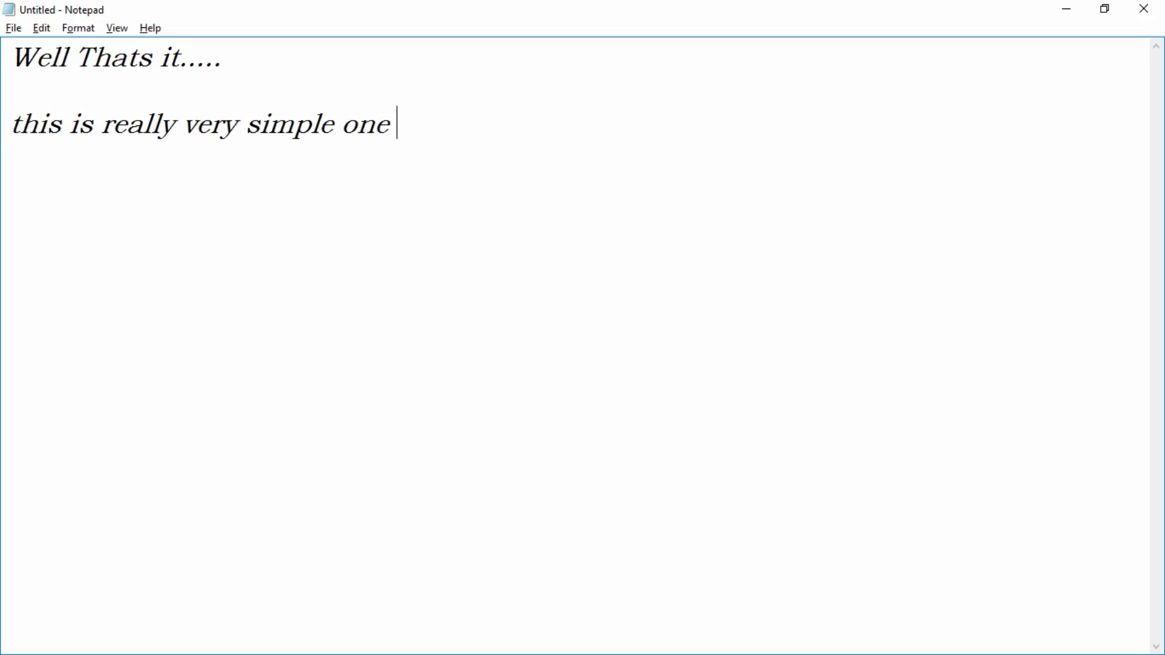
{"action": "type", "text": "isn't it....."}
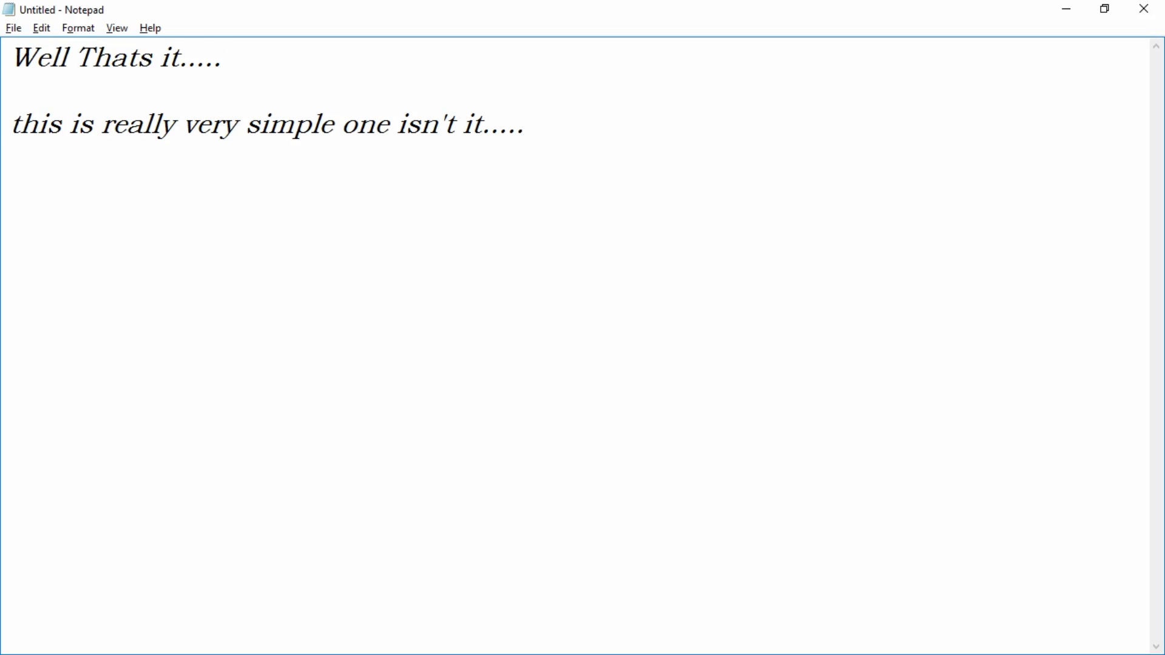
Step: Replace the note's text with "Please Provide Your Valuable thoughts in comment section that will encorage me to do more videos like this......"
{"action": "key", "text": "ctrl+a"}
{"action": "key", "text": "BackSpace"}
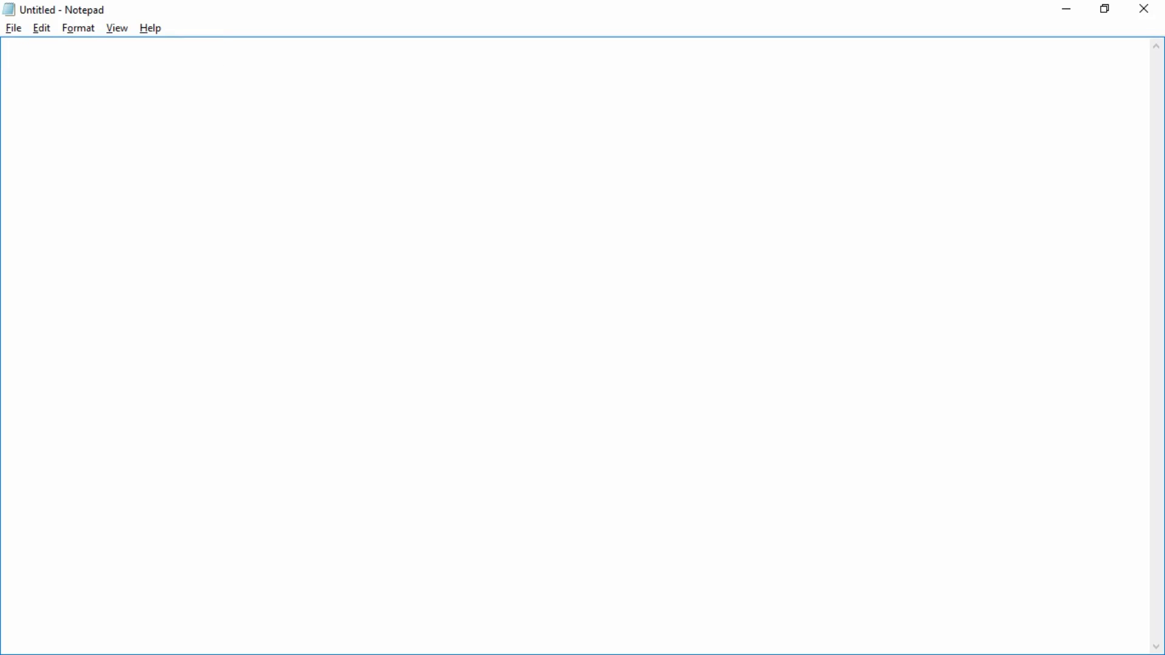
{"action": "type", "text": "Please P"}
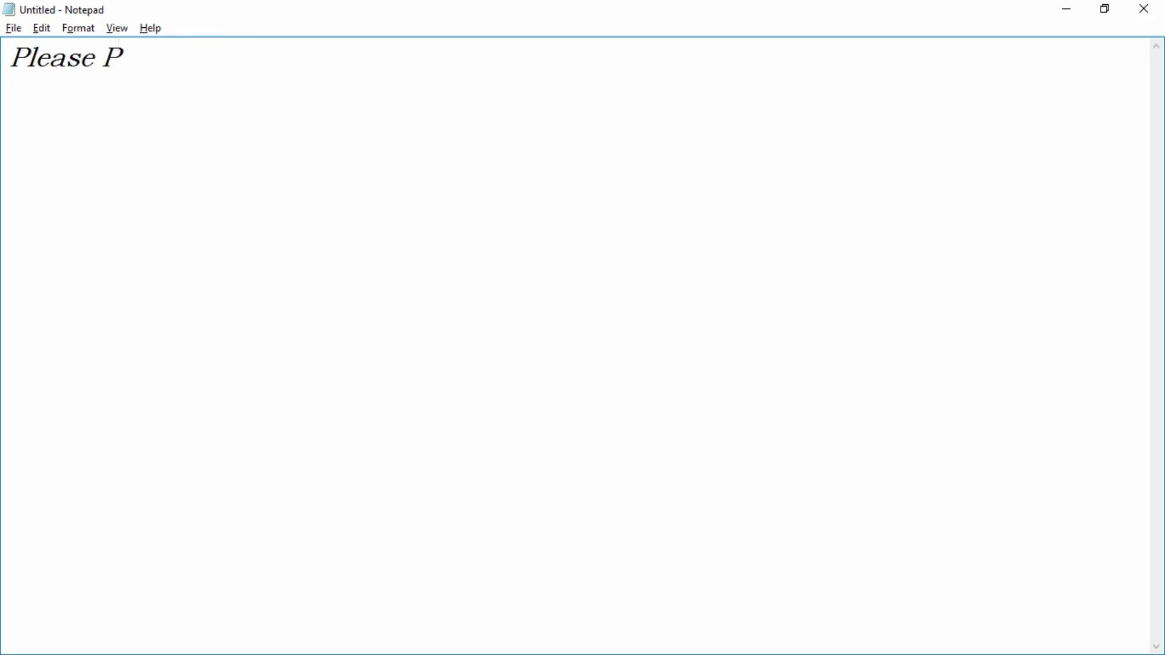
{"action": "type", "text": "rovide "}
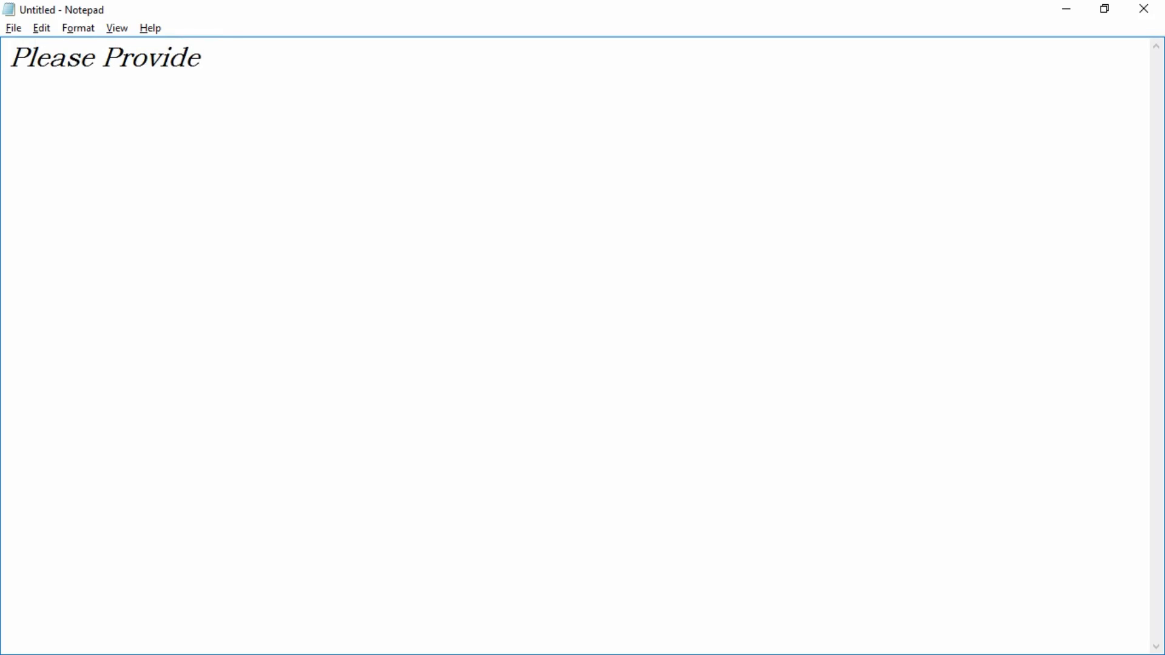
{"action": "type", "text": "Your Valuable th"}
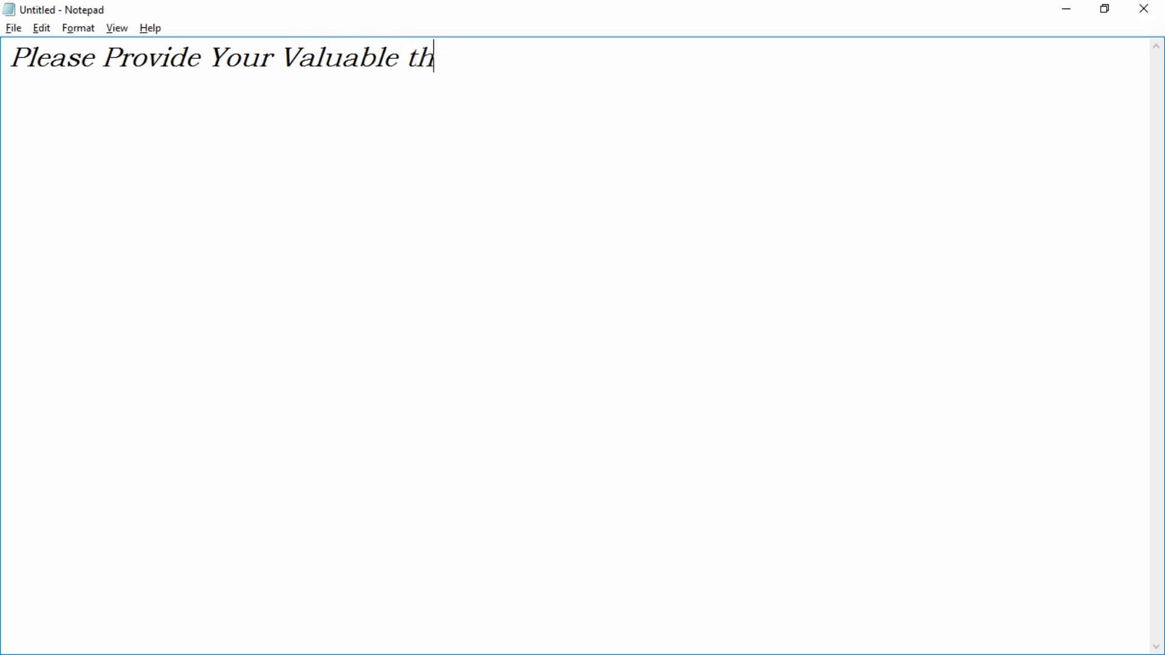
{"action": "type", "text": "ouh"}
{"action": "type", "text": "s i"}
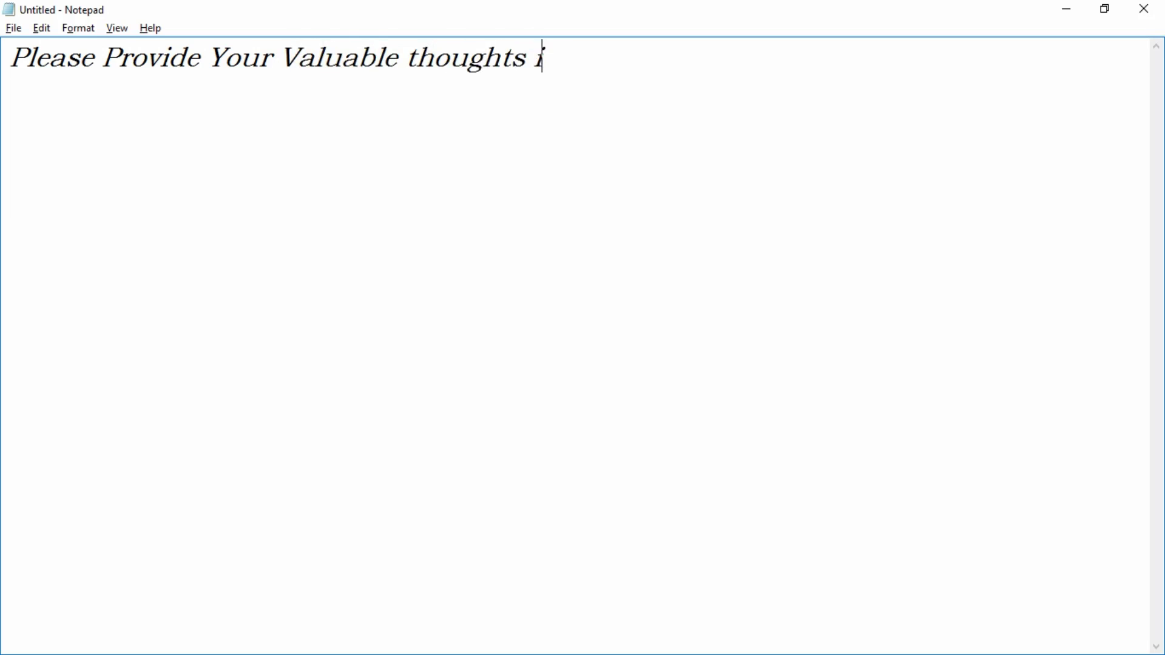
{"action": "type", "text": "n comme"}
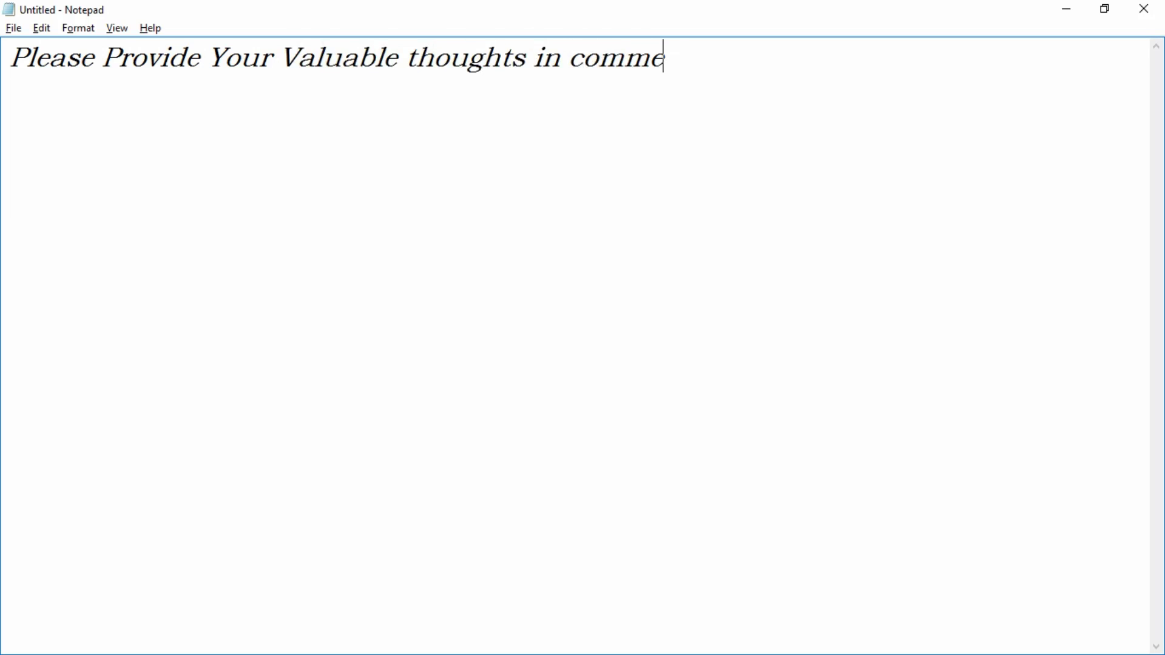
{"action": "type", "text": "nt section"}
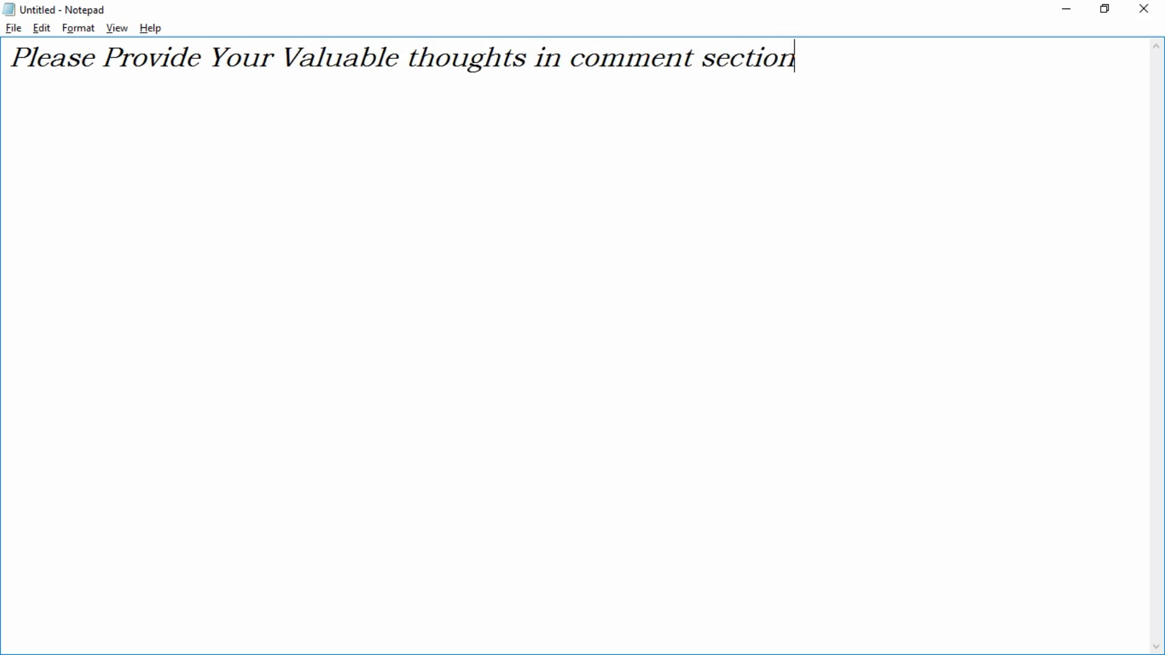
{"action": "type", "text": " thats"}
{"action": "key", "text": "BackSpace"}
{"action": "type", "text": "wil"}
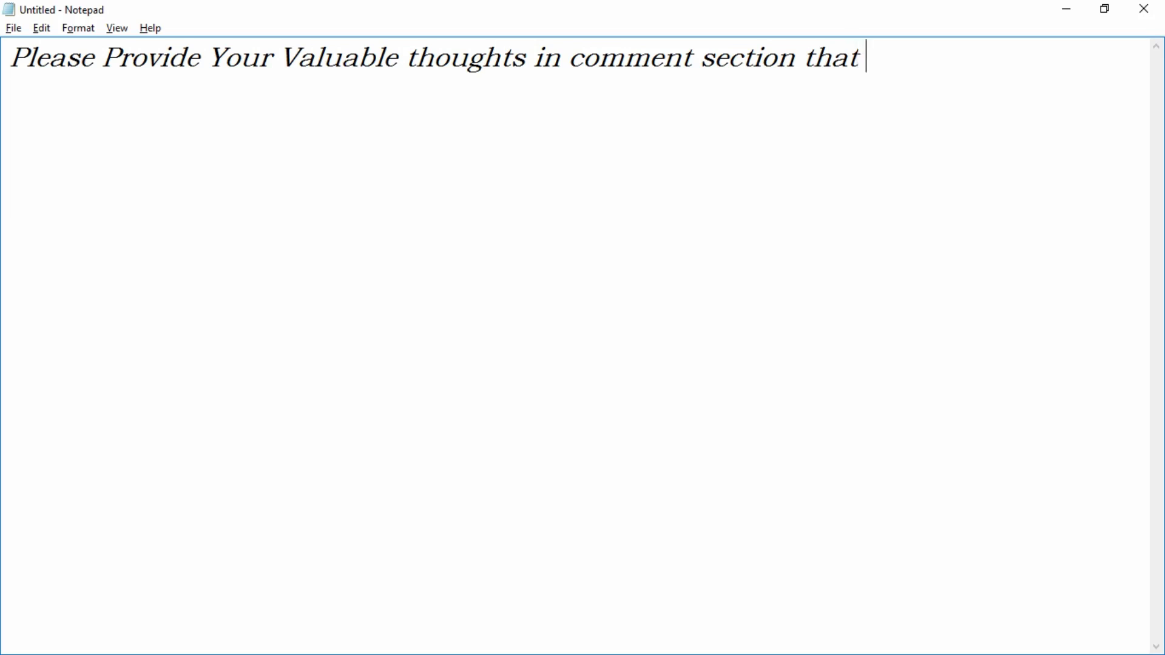
{"action": "type", "text": "l encor"}
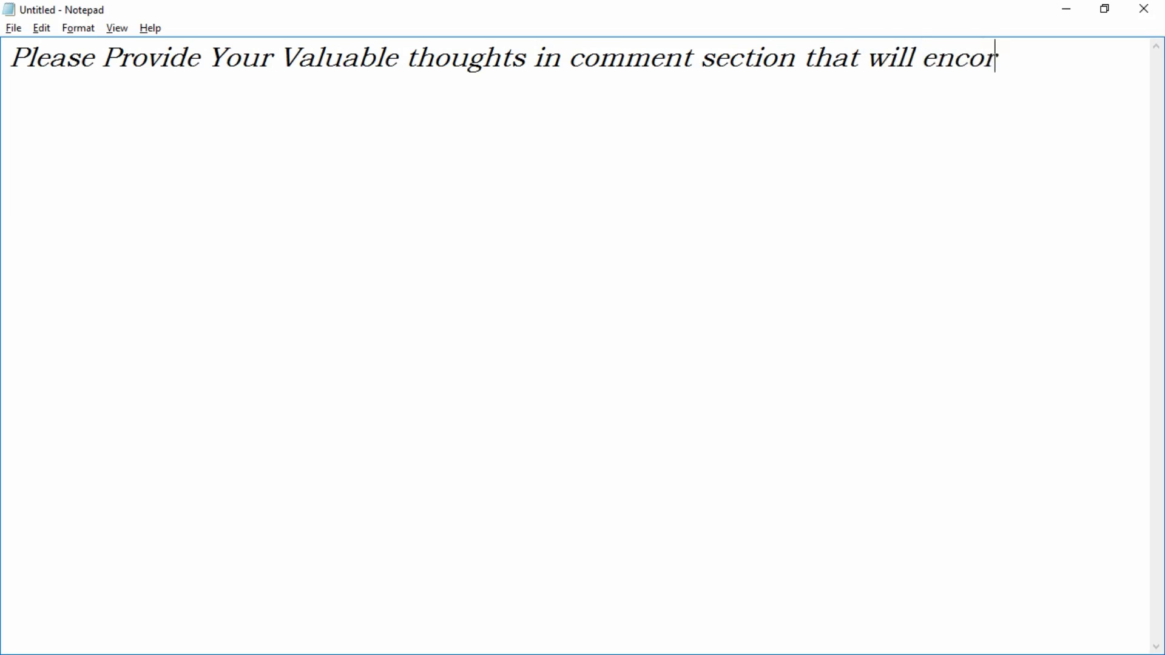
{"action": "type", "text": "age me to "}
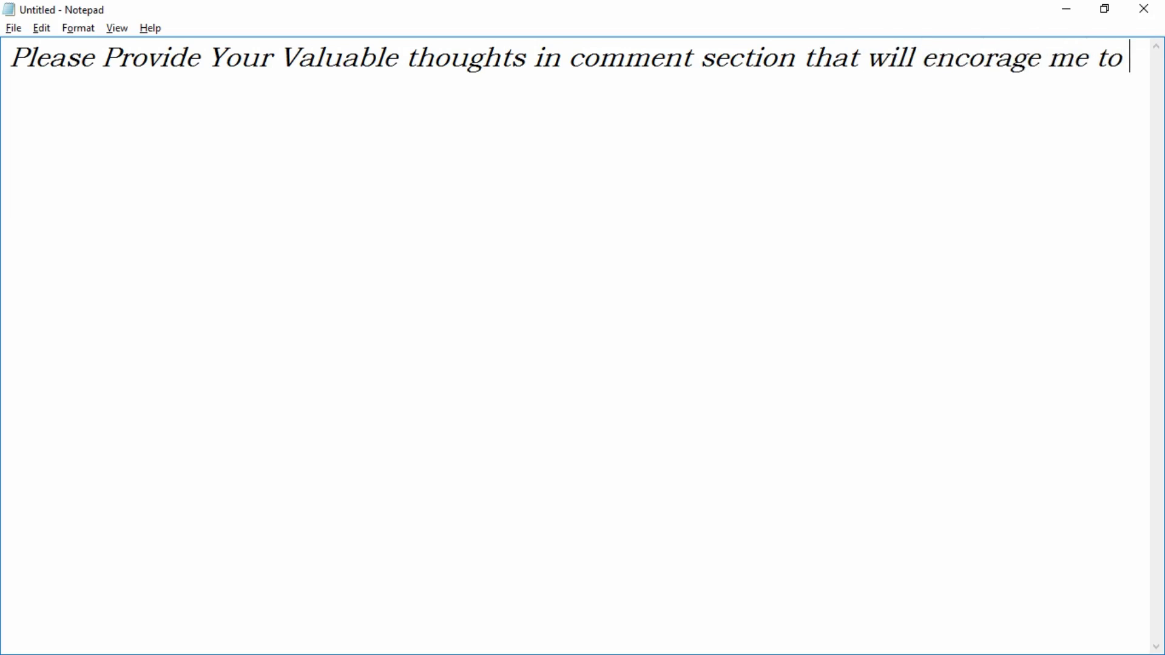
{"action": "type", "text": "do more.."}
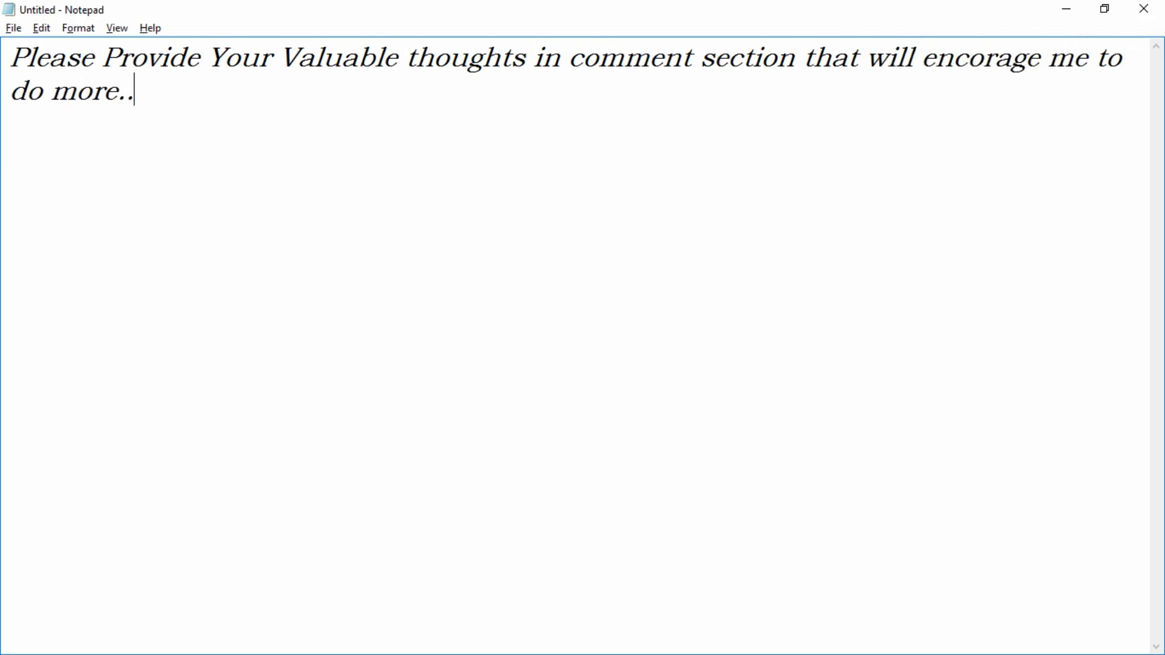
{"action": "type", "text": " videosl"}
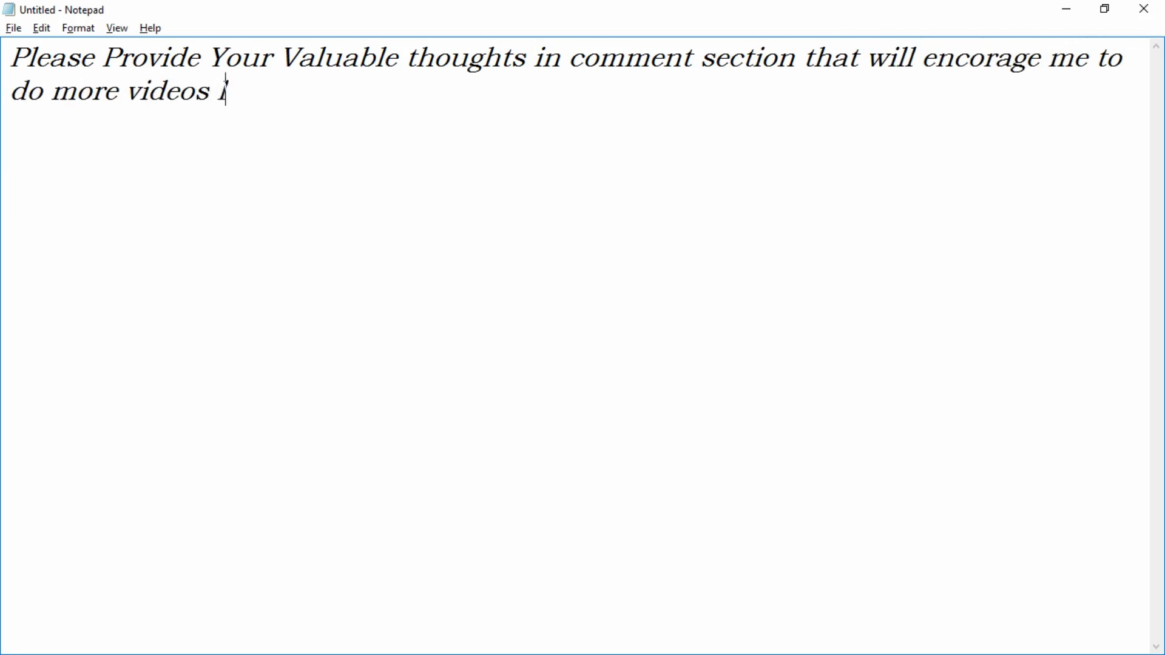
{"action": "type", "text": "ike this......"}
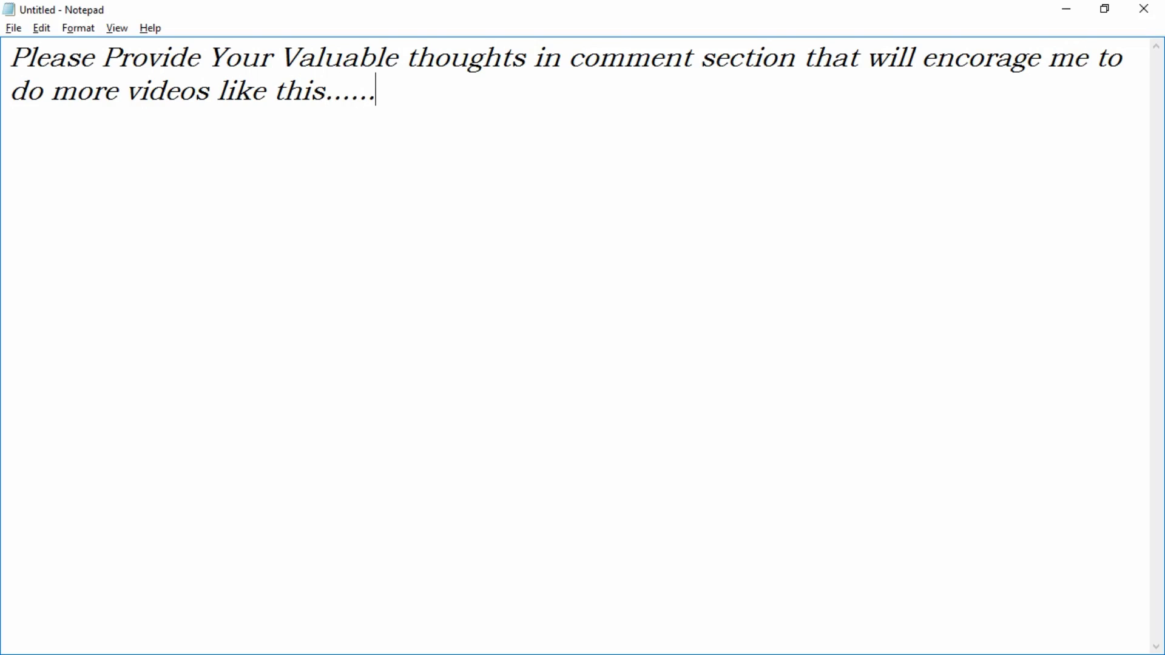
Step: Replace the whole note with the closing line "I Hope you all enjoy this video...."
{"action": "key", "text": "ctrl+a"}
{"action": "key", "text": "Delete"}
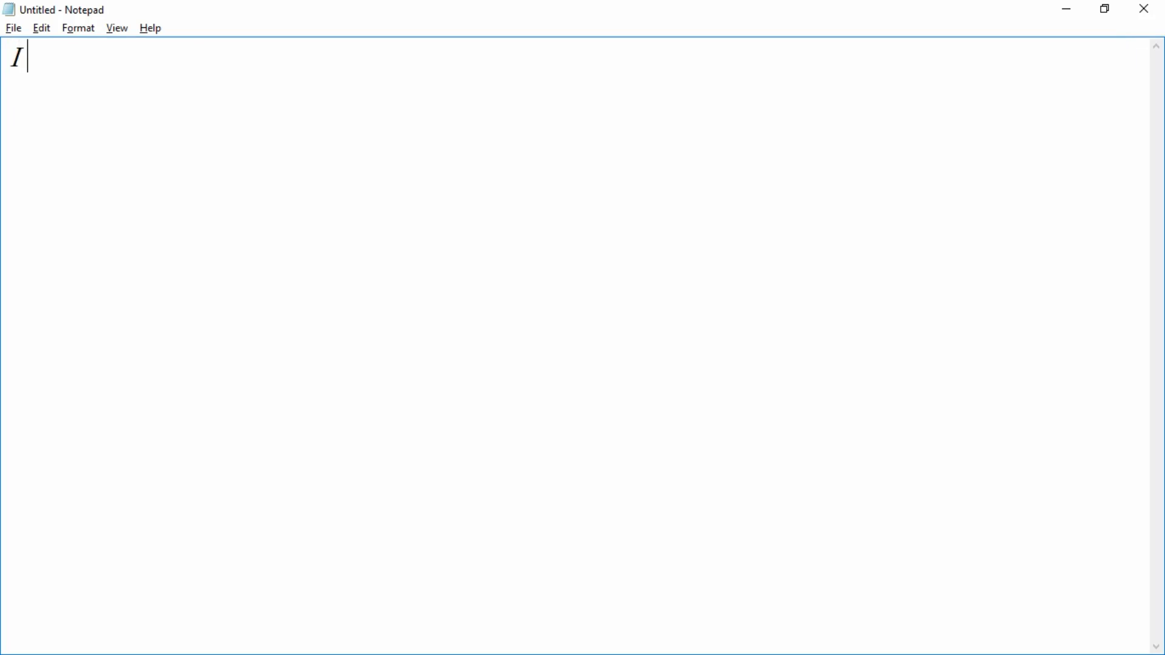
{"action": "type", "text": "I Hope y"}
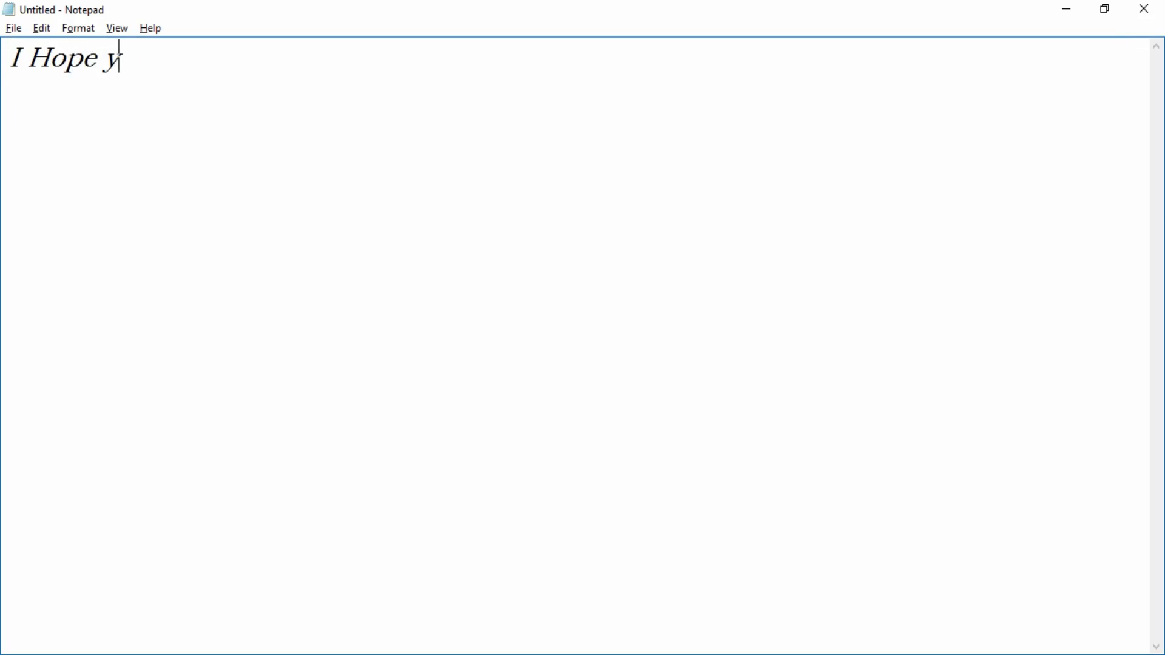
{"action": "type", "text": "ou all enj"}
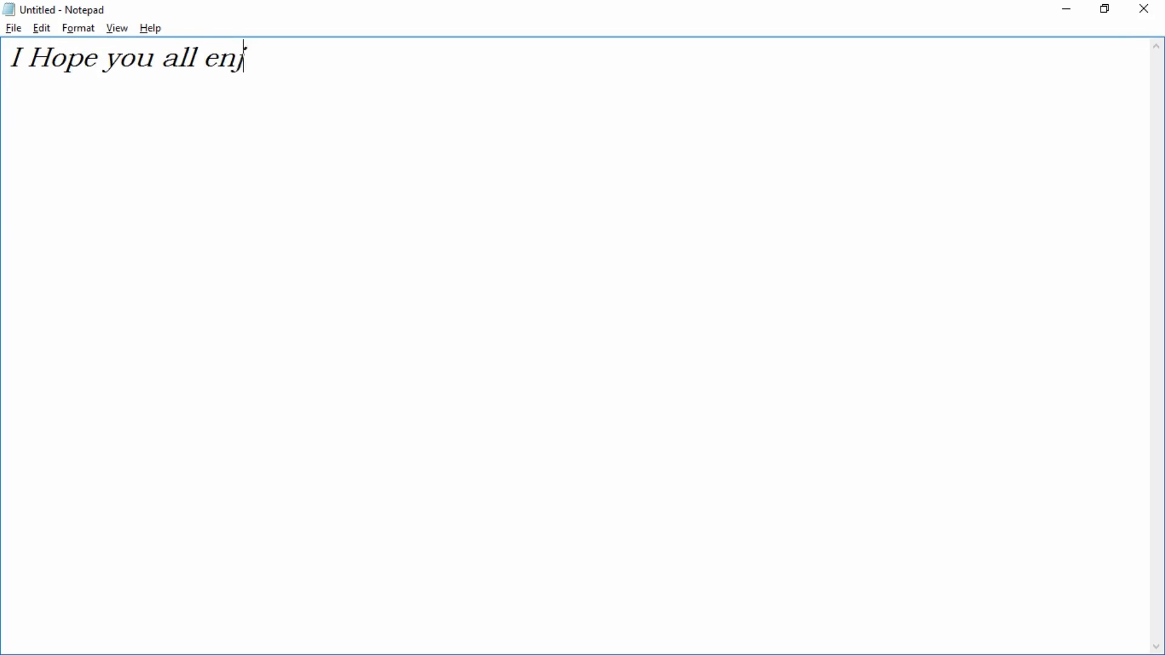
{"action": "type", "text": "oy this"}
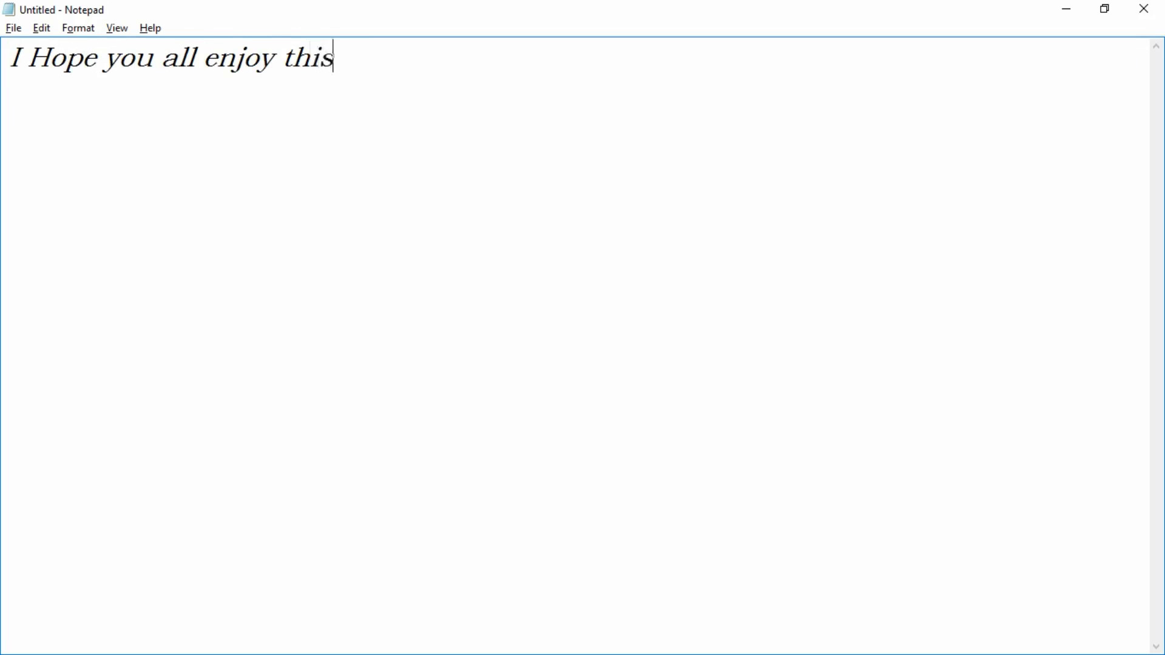
{"action": "type", "text": " video..."}
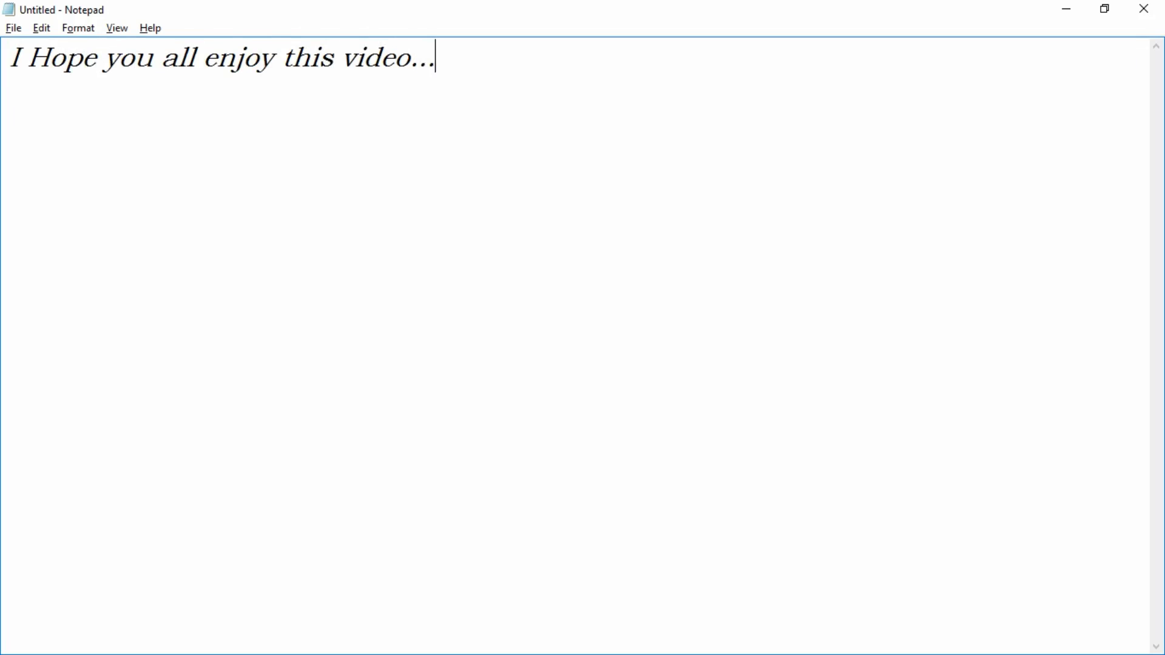
{"action": "type", "text": "."}
Step: Add, after a blank line, the sentence "If you Like this Video Please Do Like, Share & Comment...,"
{"action": "key", "text": "Return"}
{"action": "key", "text": "Return"}
{"action": "type", "text": "If you L"}
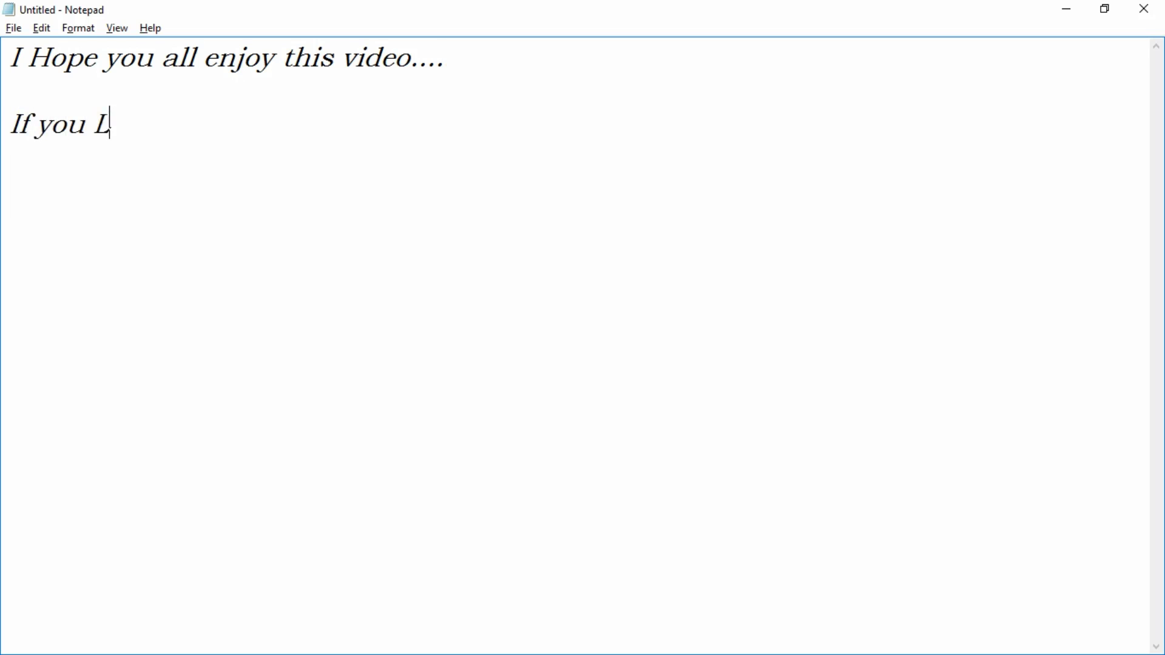
{"action": "type", "text": "ike this Vide"}
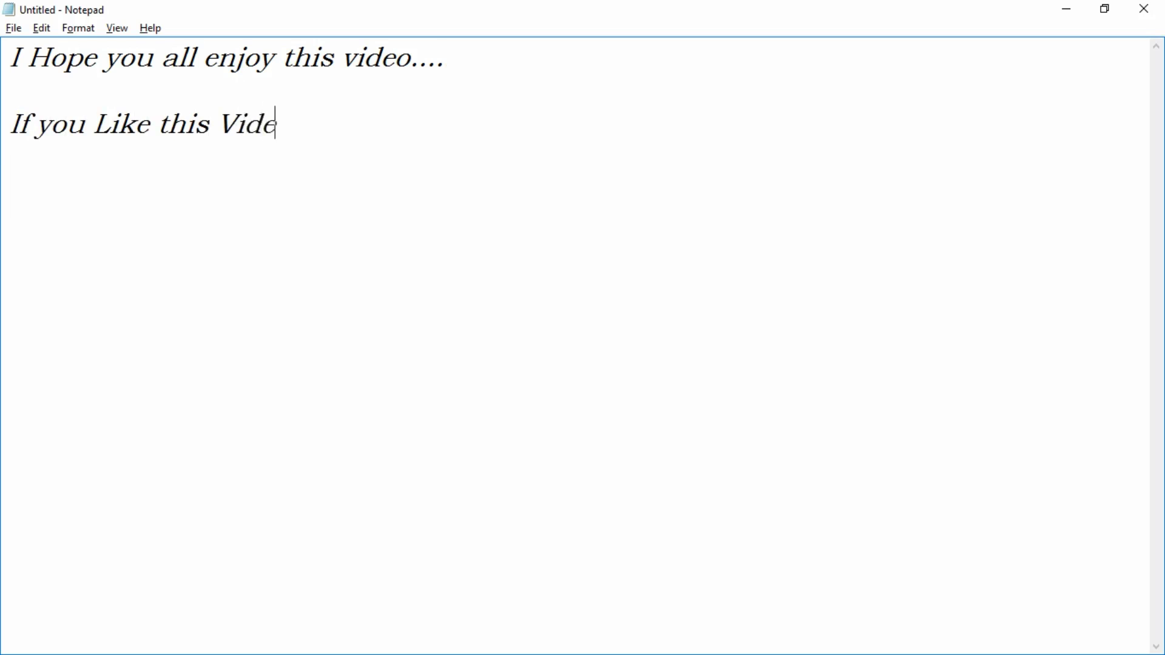
{"action": "type", "text": "o Please "}
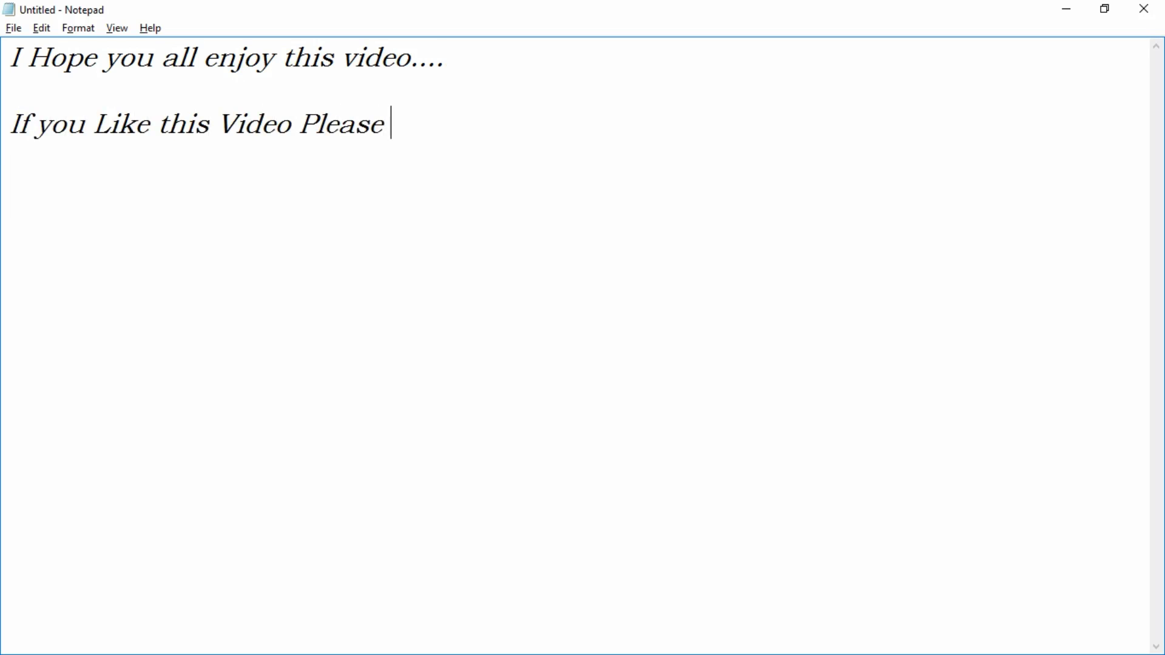
{"action": "type", "text": "Do  L"}
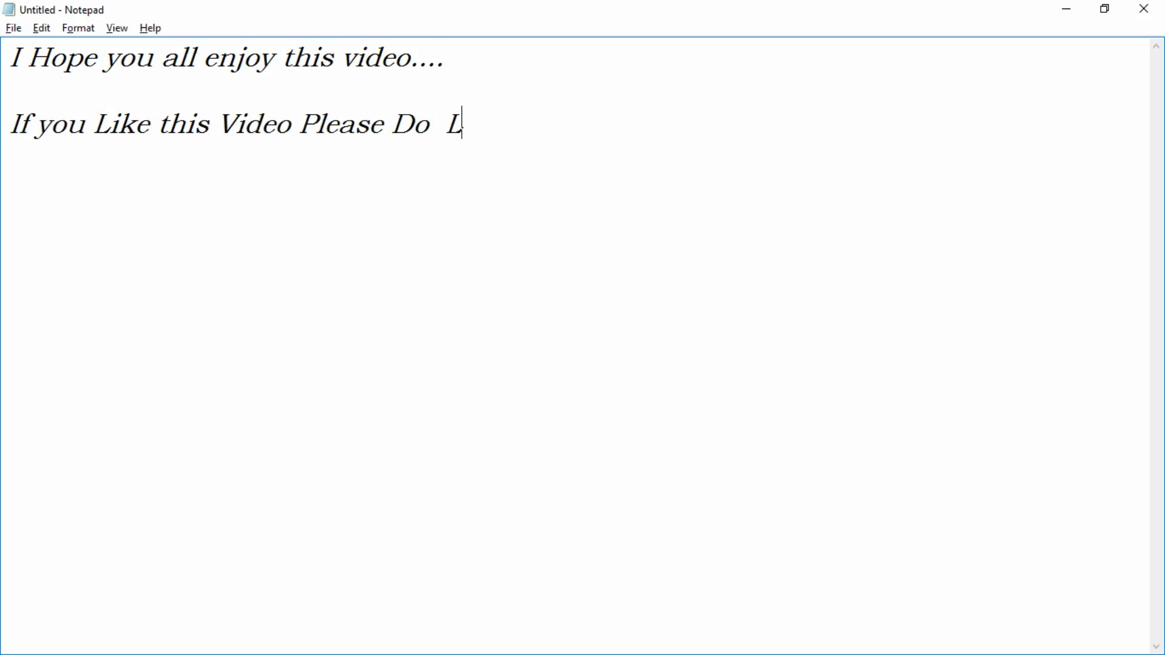
{"action": "type", "text": "ike, Share"}
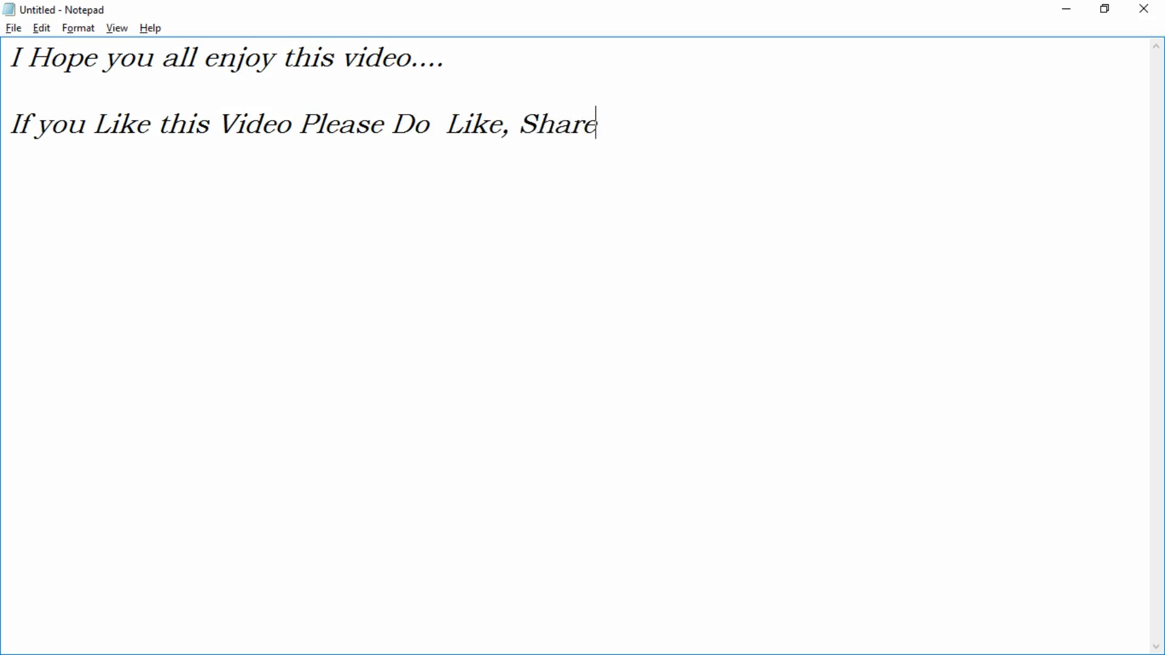
{"action": "type", "text": " & Comment...,"}
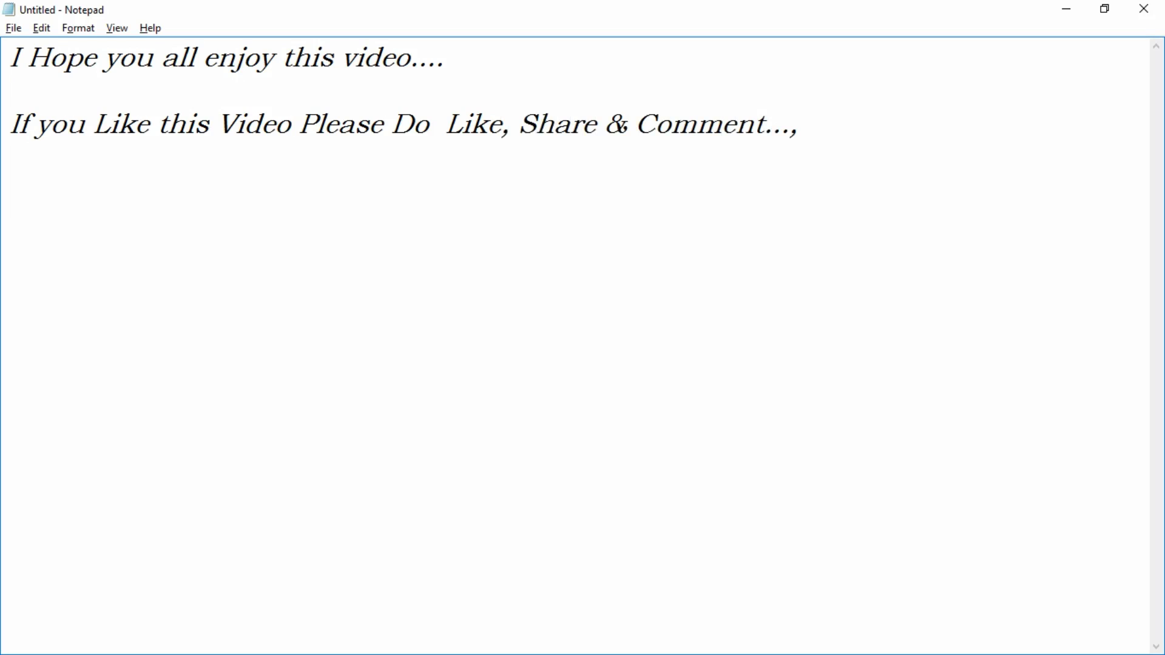
Step: Add, after another blank line, "And Dont forget to subscribe my channel... for more cool and Simple illustrato"
{"action": "key", "text": "Return"}
{"action": "type", "text": "And Dont fo"}
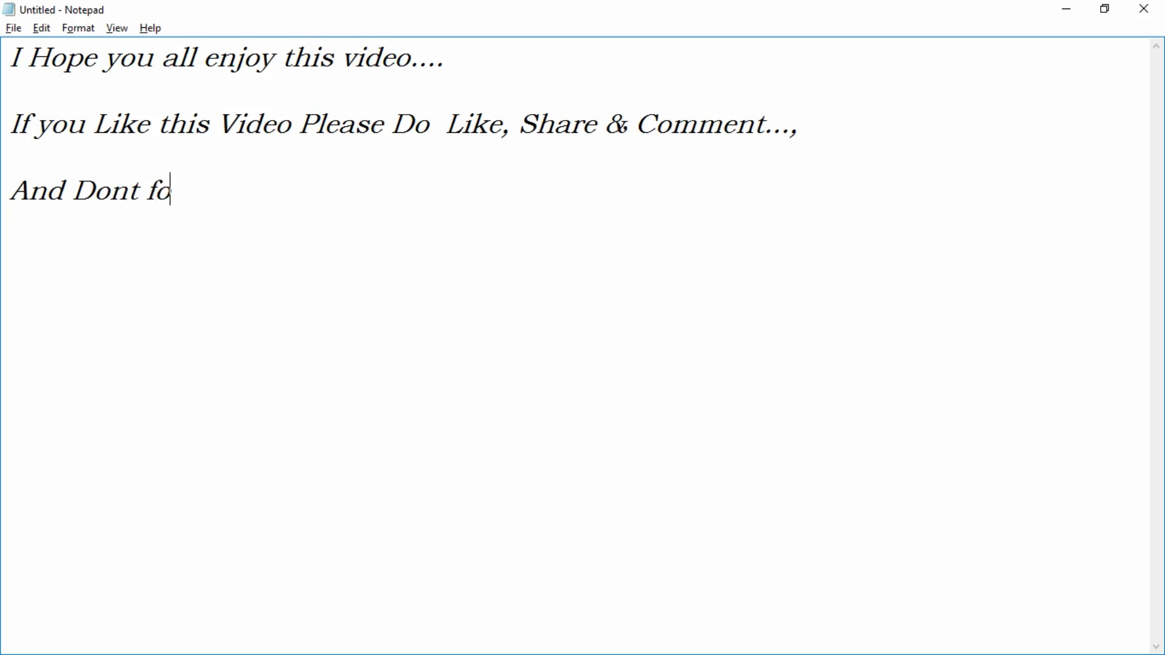
{"action": "type", "text": "rget to sub"}
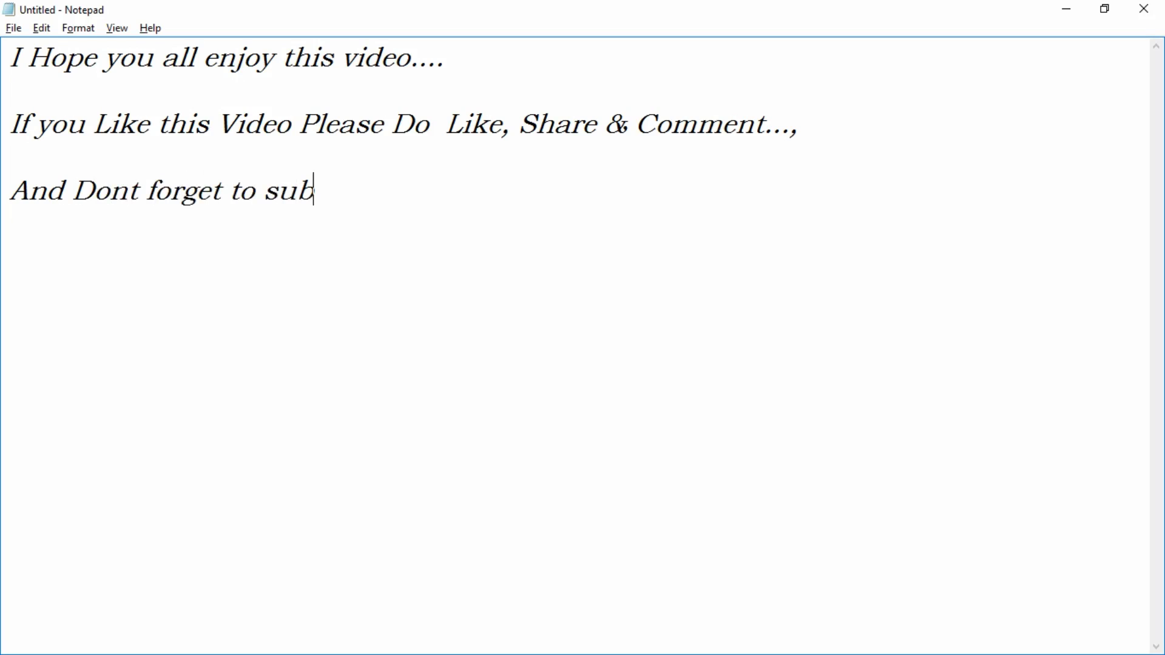
{"action": "type", "text": "scribe my channel..."}
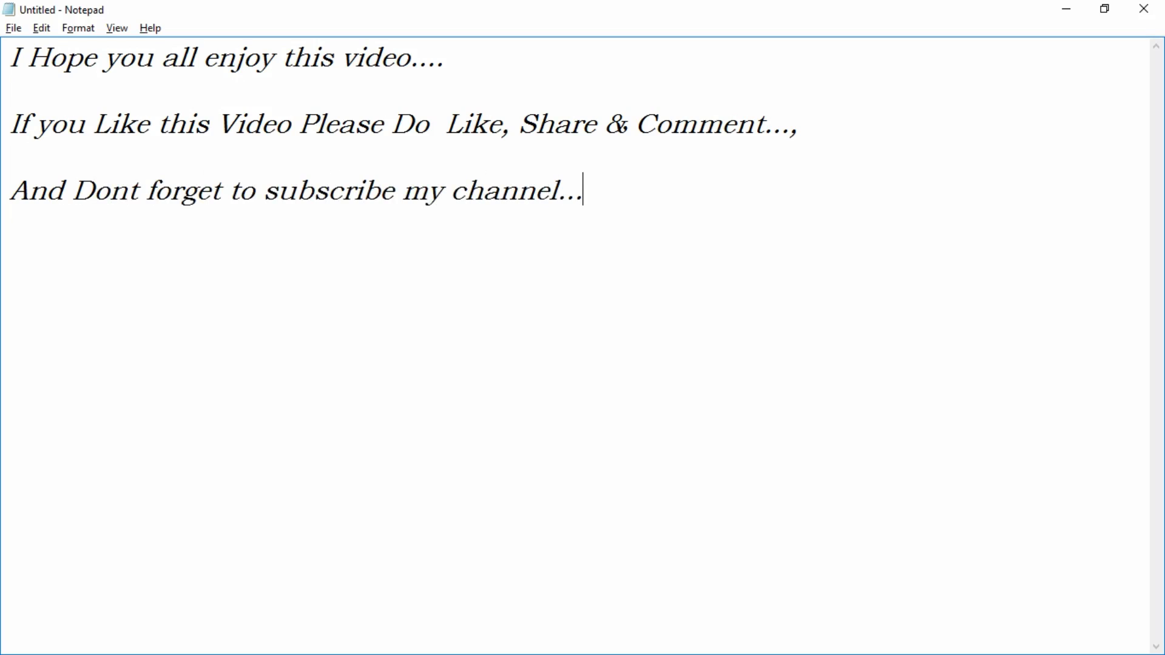
{"action": "type", "text": " for more cool an"}
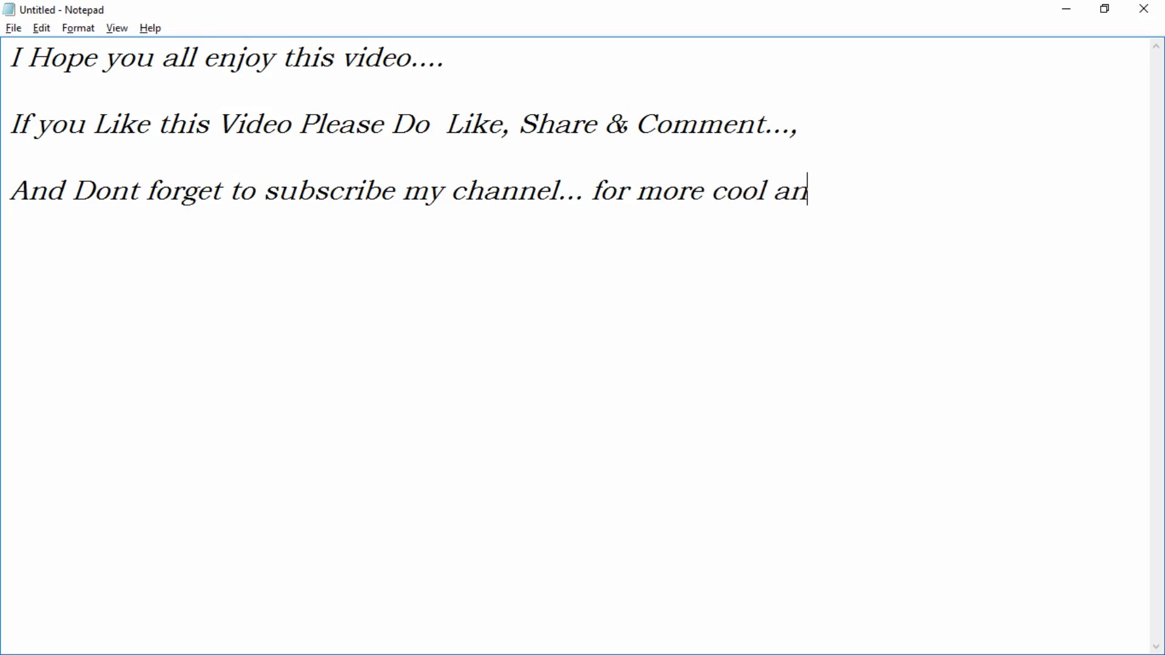
{"action": "type", "text": "d Simple "}
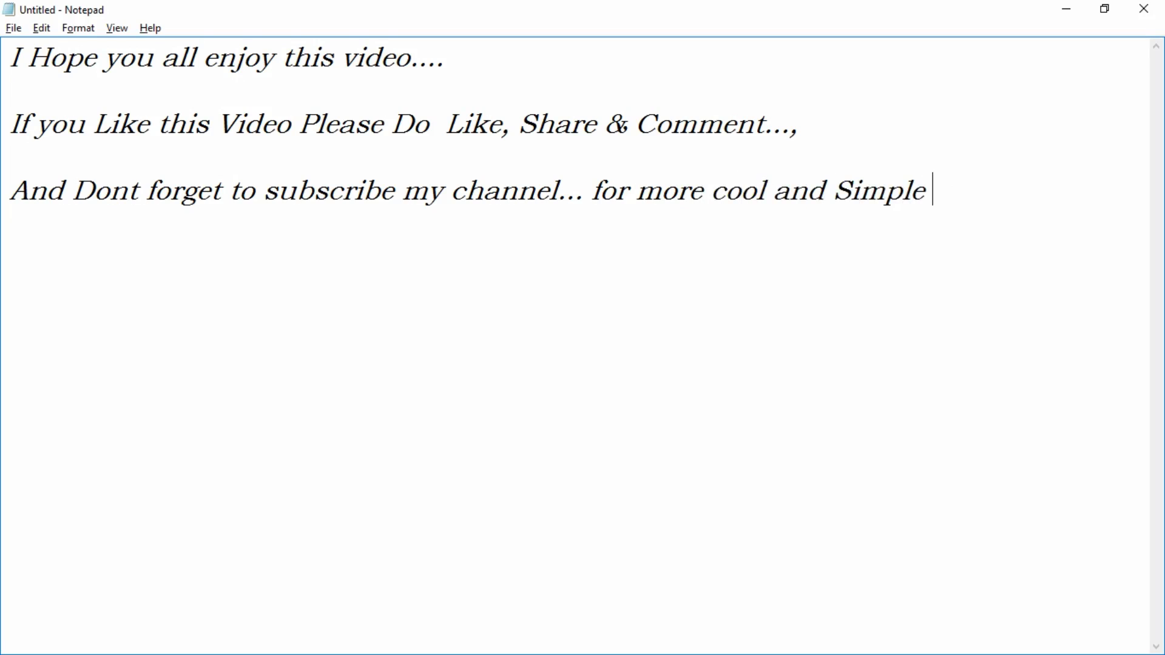
{"action": "type", "text": "vide"}
{"action": "key", "text": "BackSpace"}
{"action": "key", "text": "BackSpace"}
{"action": "key", "text": "BackSpace"}
{"action": "key", "text": "BackSpace"}
{"action": "type", "text": "illustrato"}
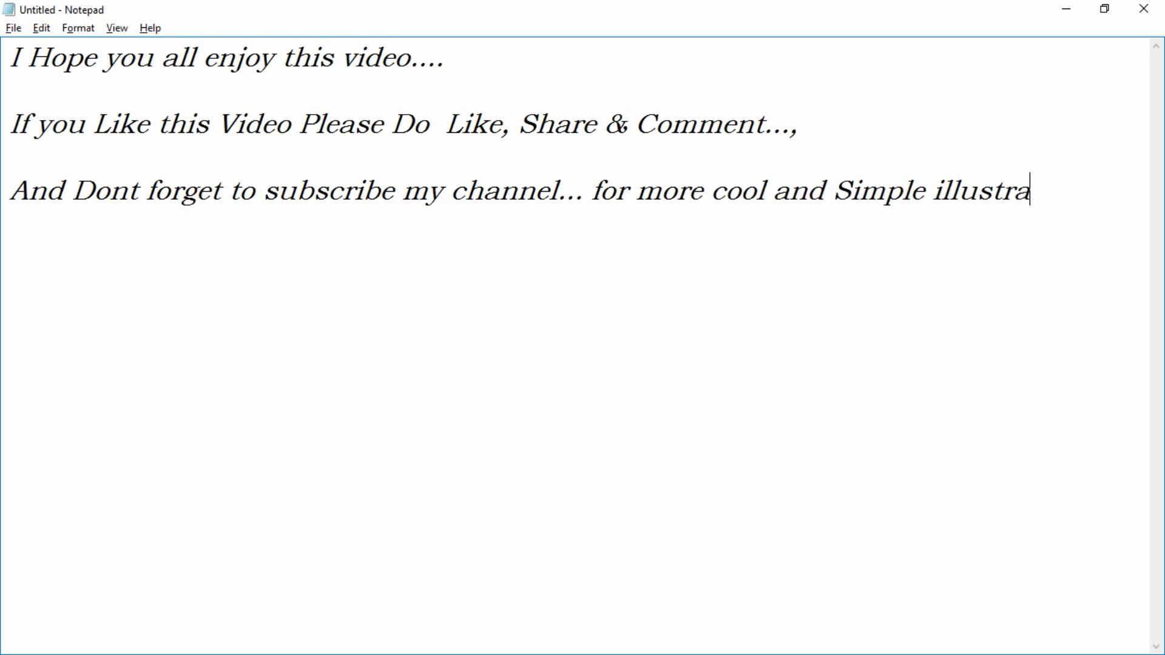